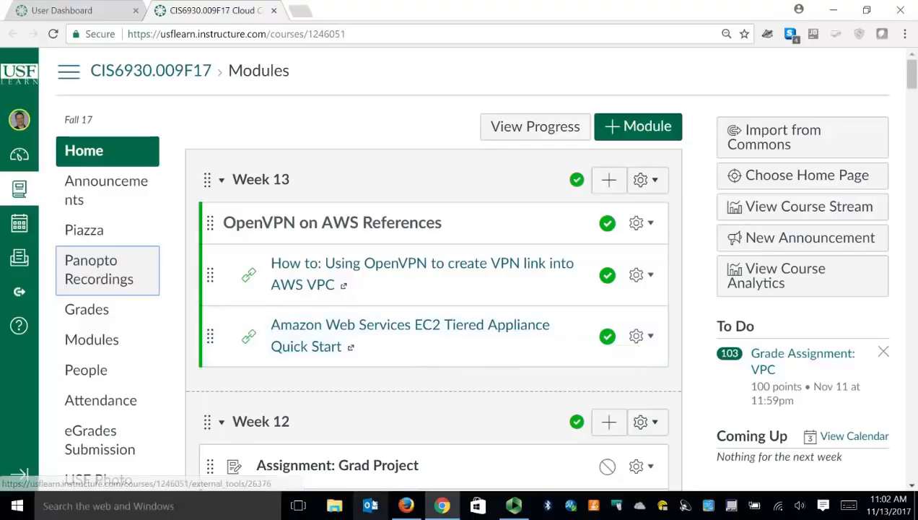
Switch the AWS console to the US East (Ohio) region.
click(407, 505)
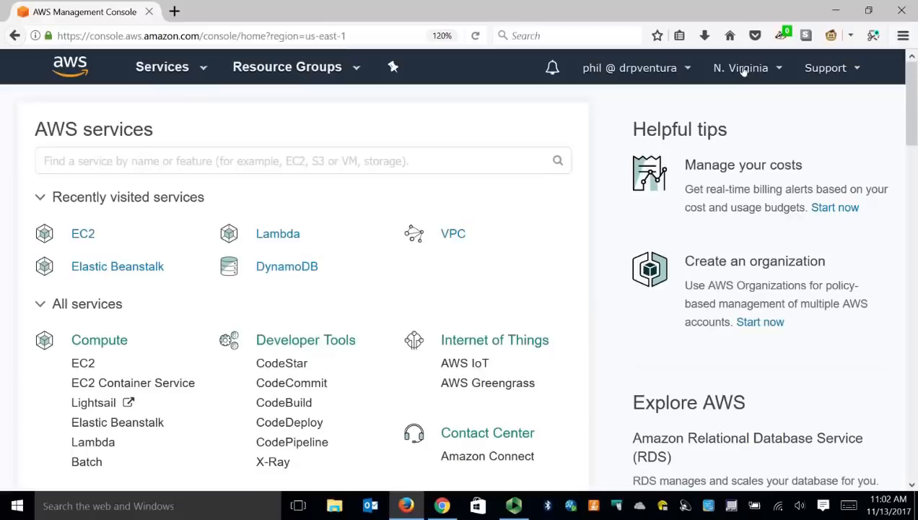
click(738, 68)
click(712, 139)
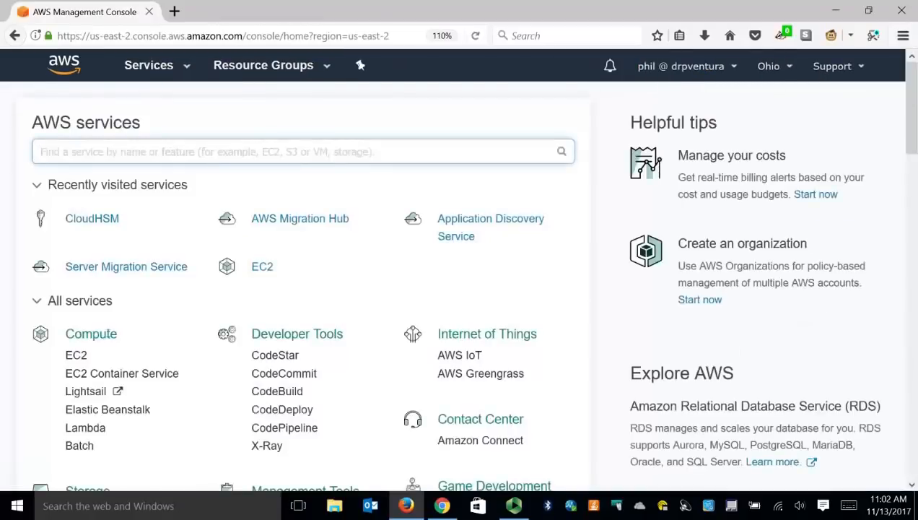
Open the VPC service in a new browser tab.
scroll(78, 367, down, 3)
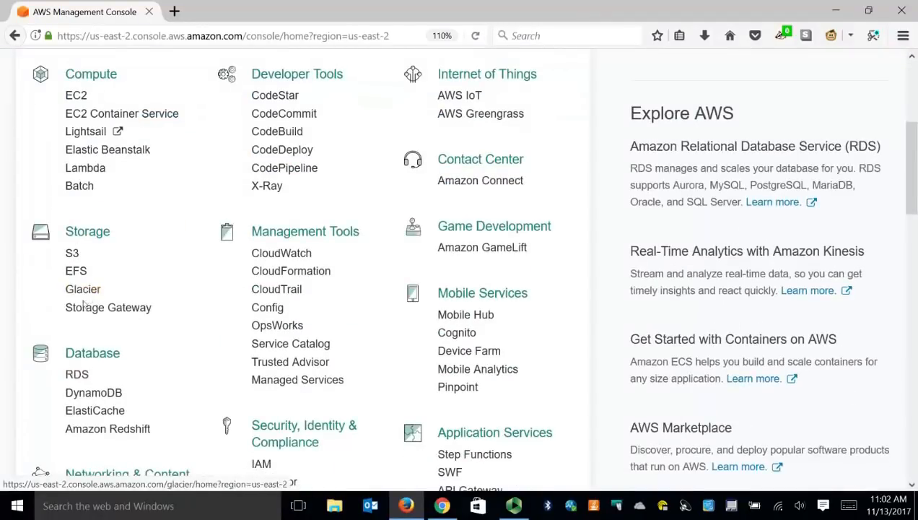
scroll(84, 290, down, 3)
right_click(78, 254)
click(101, 264)
key(ctrl+Tab)
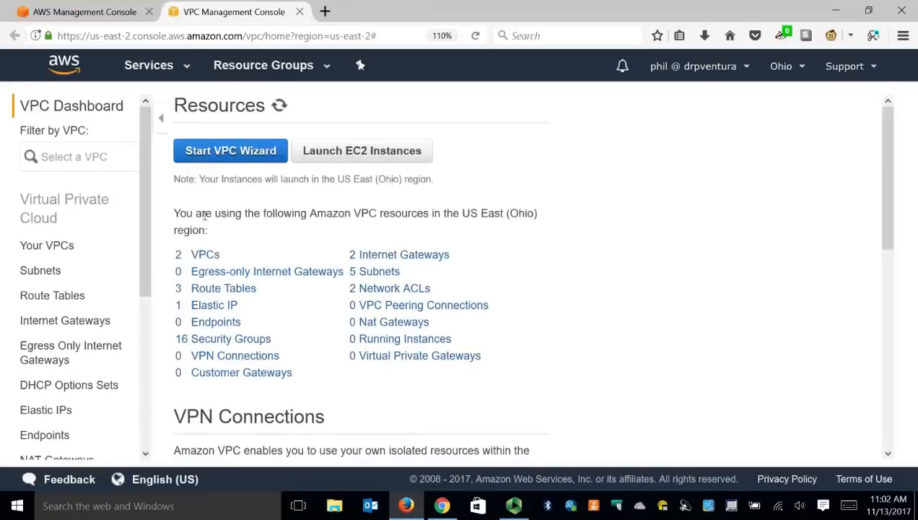
Review the existing VPCs, vpn-vpc's details and the subnets list.
click(205, 255)
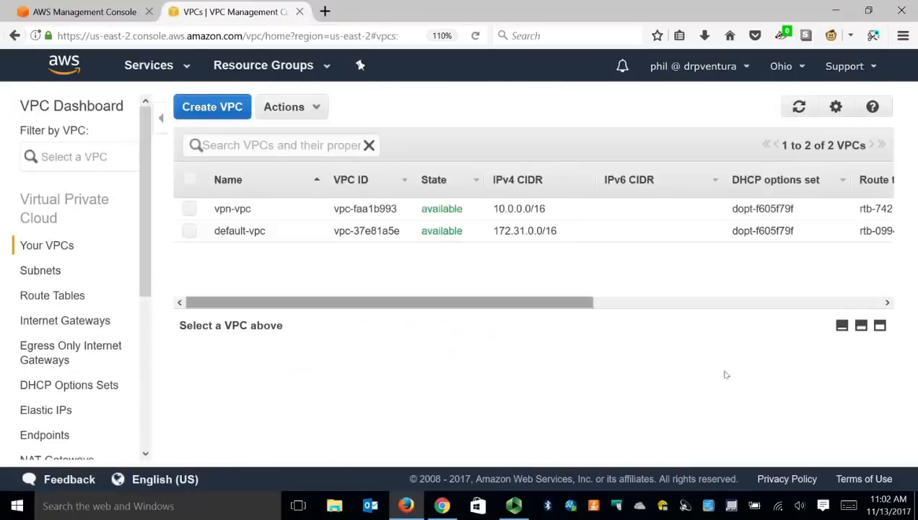
click(237, 213)
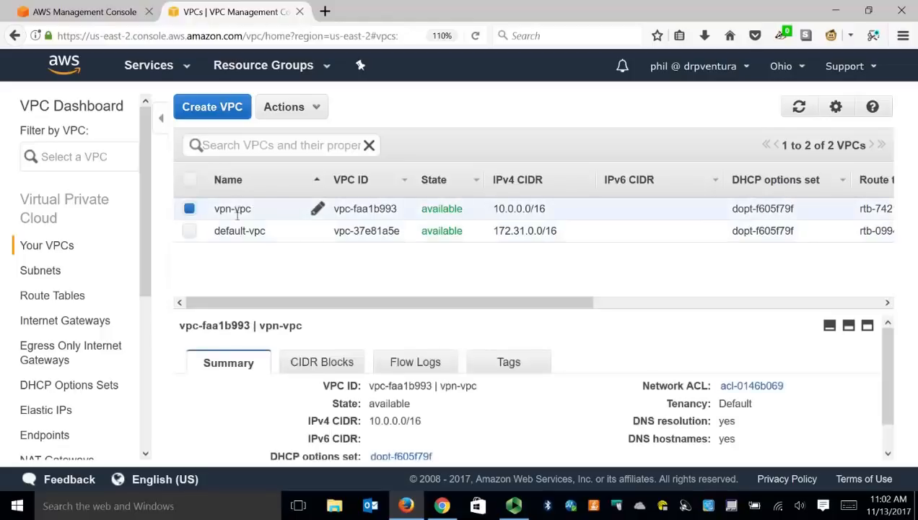
scroll(396, 375, down, 1)
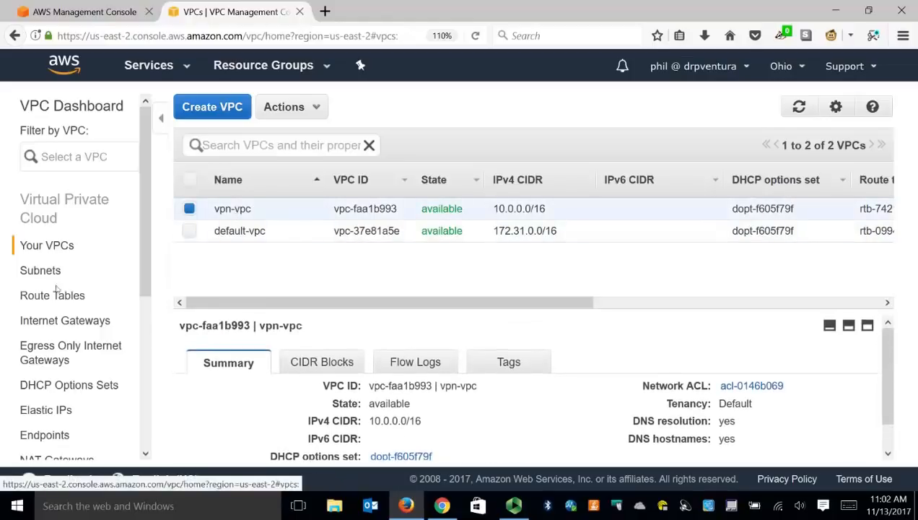
click(39, 270)
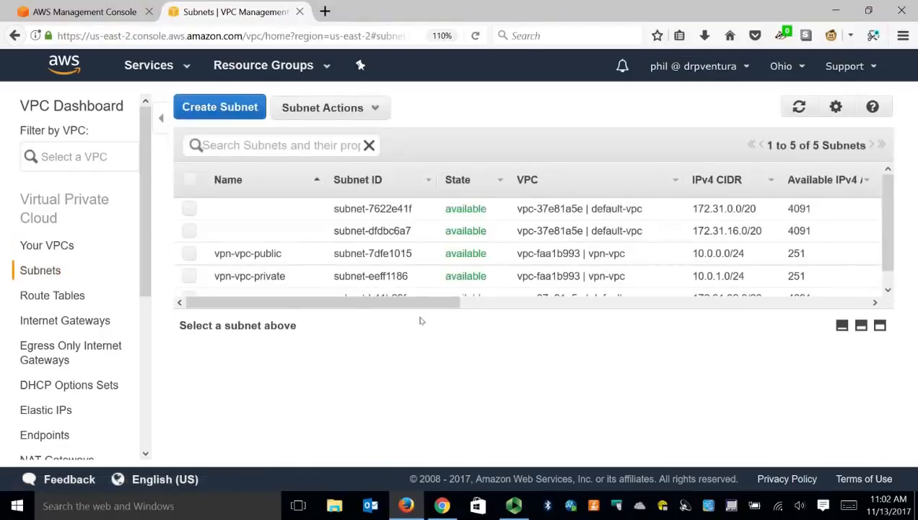
scroll(111, 311, down, 3)
scroll(112, 311, up, 3)
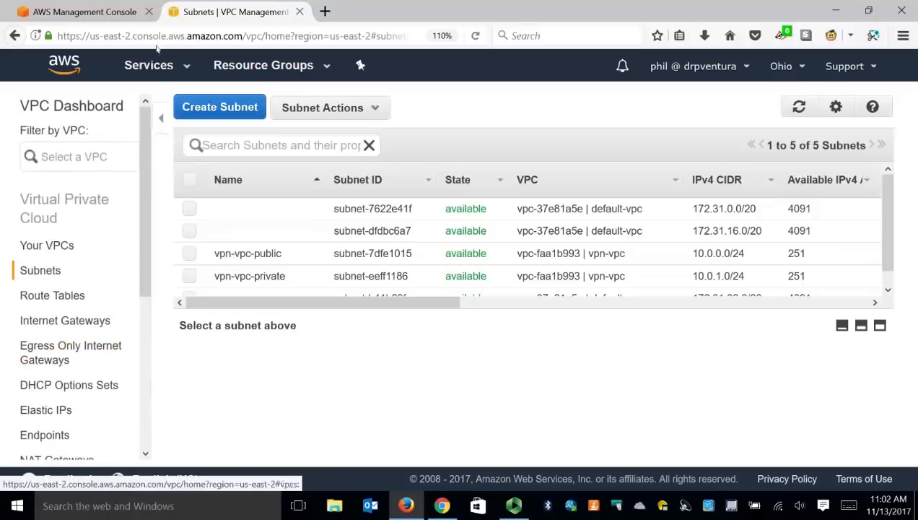
Open EC2 in a new tab and start launching an instance.
click(124, 9)
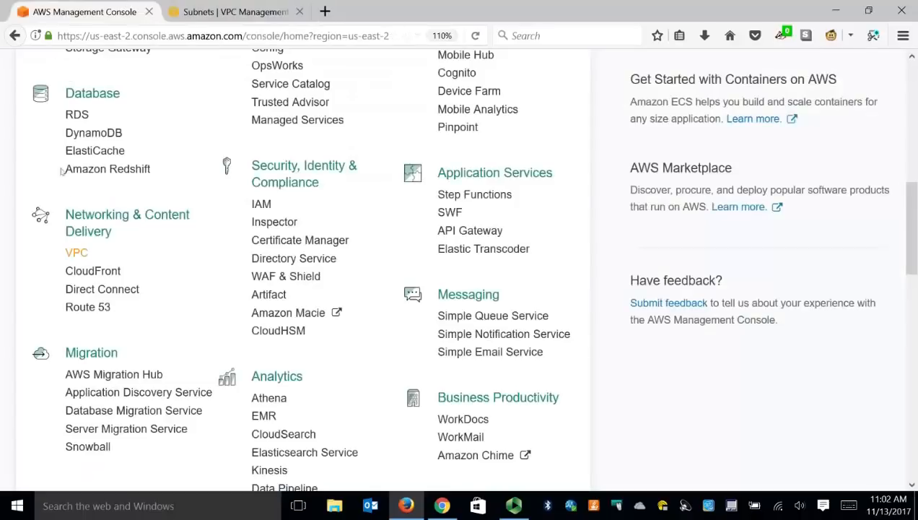
scroll(64, 184, up, 5)
right_click(82, 187)
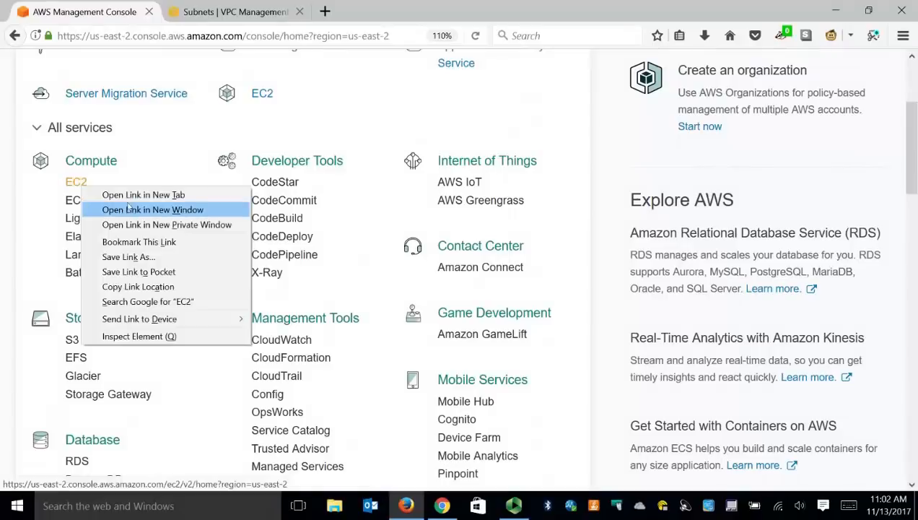
click(116, 194)
click(234, 11)
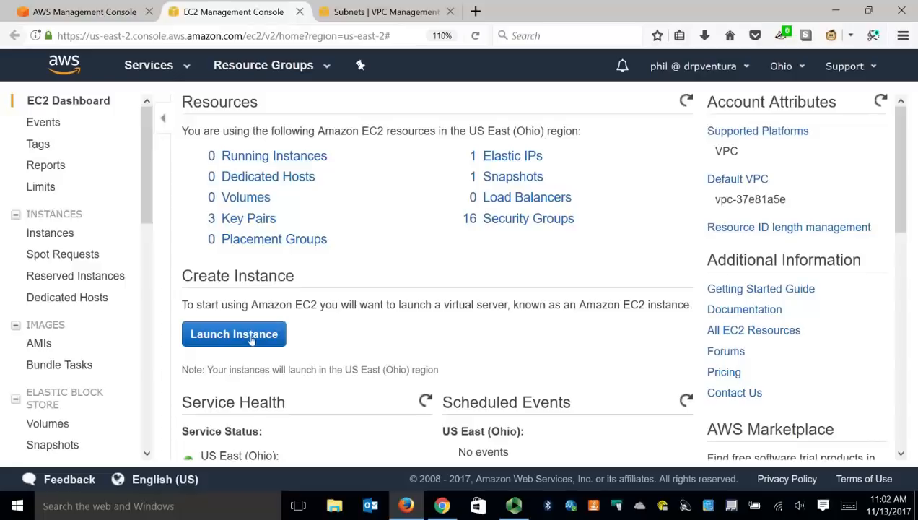
click(251, 341)
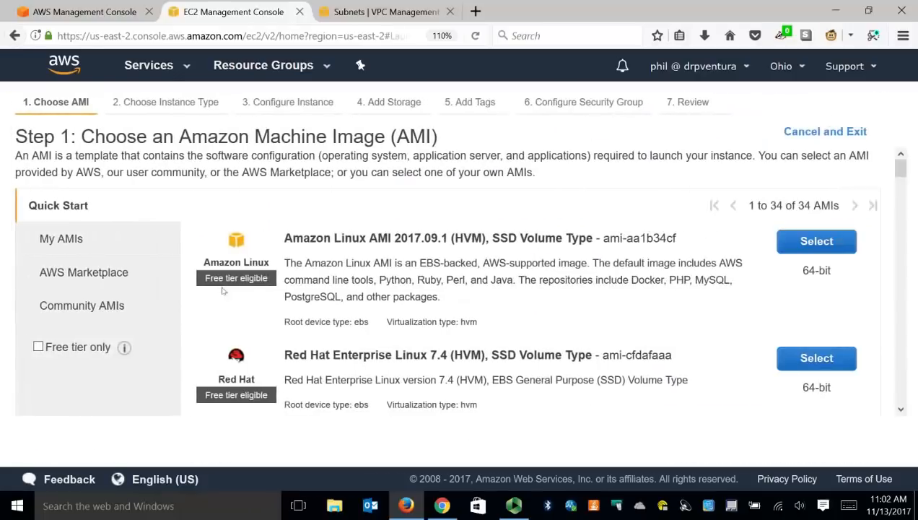
Back in the VPC tab, show the VPC list with vpn-vpc's actions.
click(318, 6)
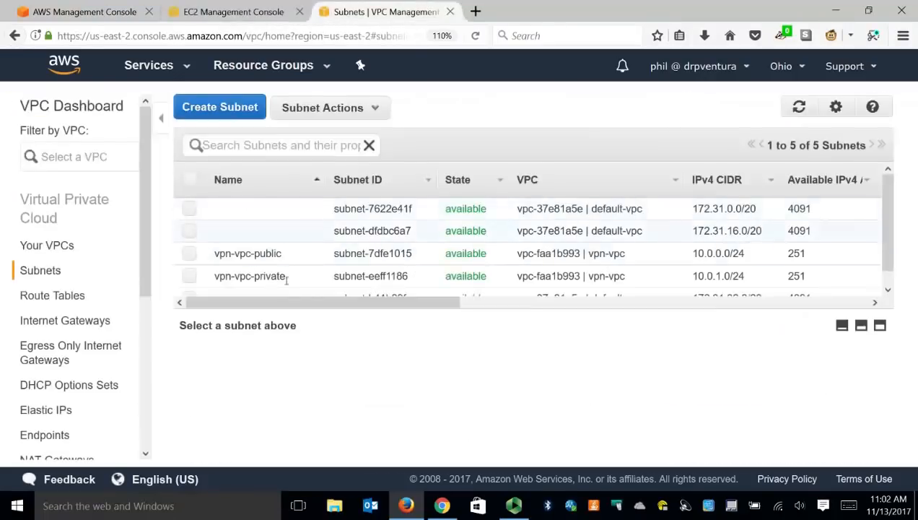
click(65, 248)
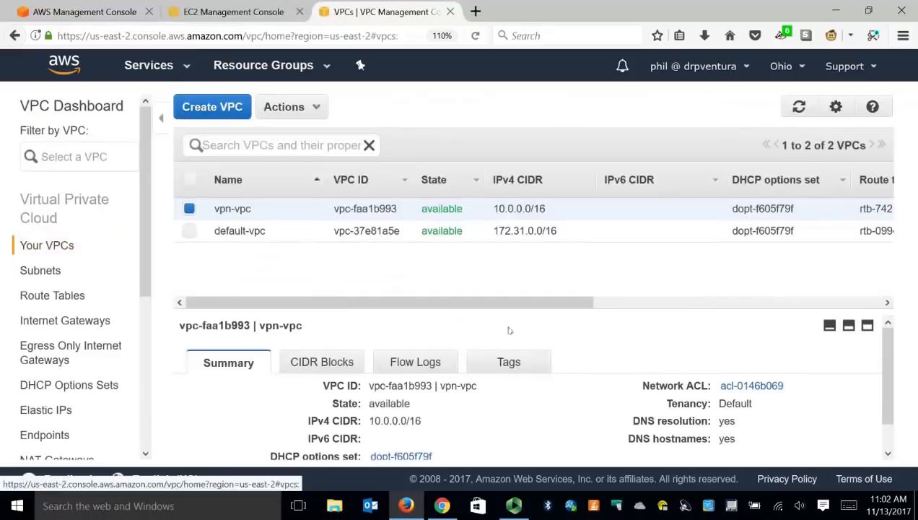
click(287, 107)
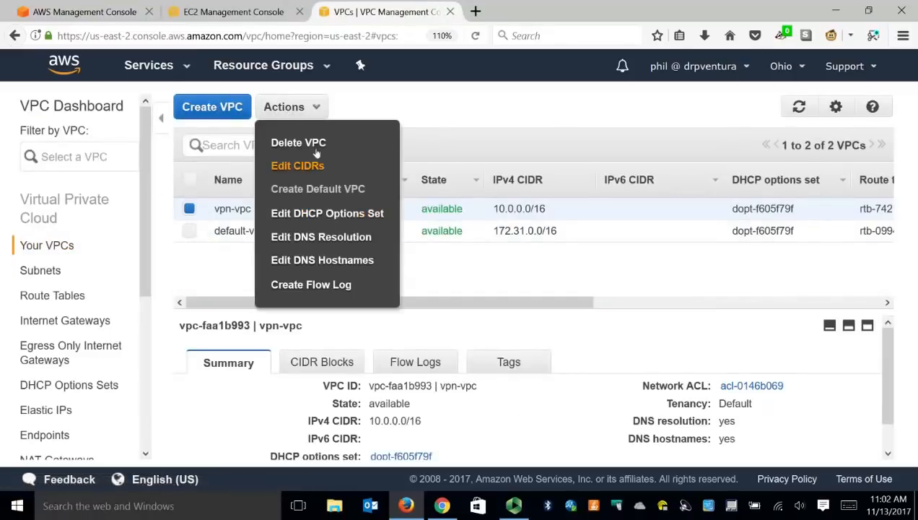
Delete vpn-vpc together with its VPN connections.
click(315, 143)
click(238, 336)
click(707, 394)
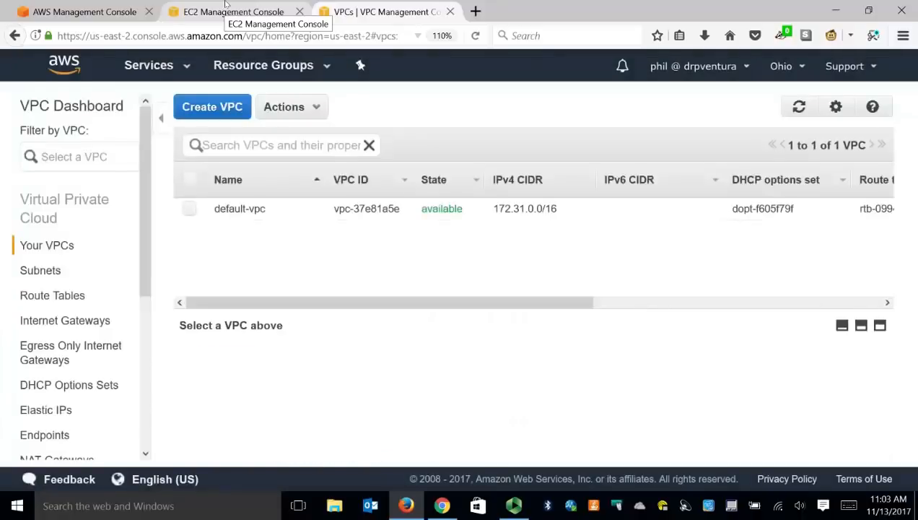
click(231, 110)
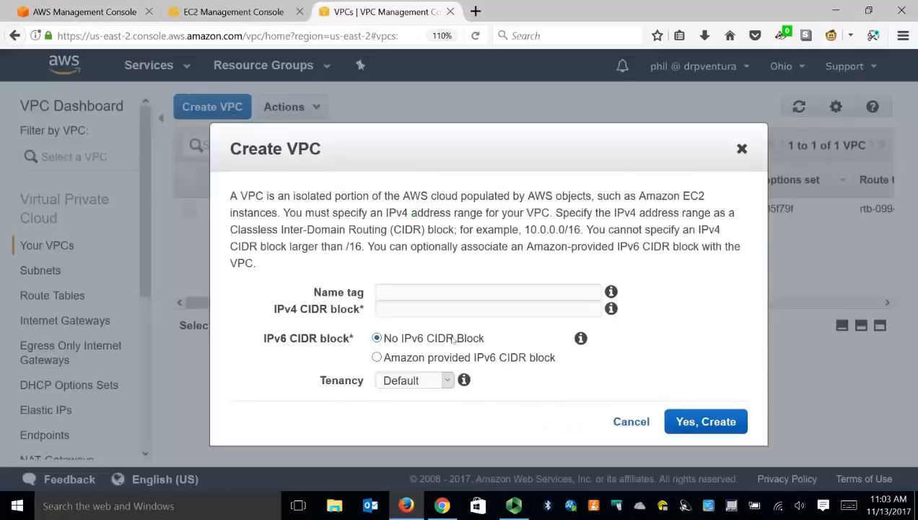
Drop the simple VPC form and start the wizard's VPC with Public and Private Subnets option.
click(627, 423)
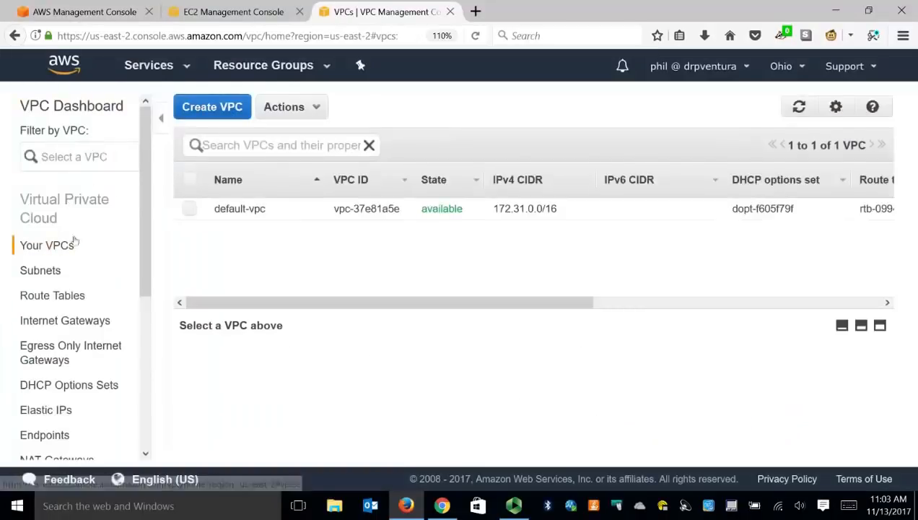
click(62, 107)
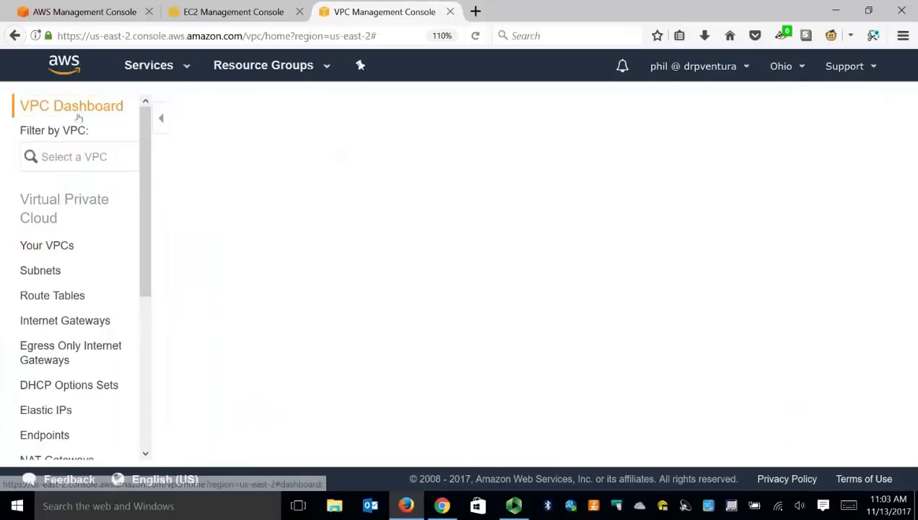
click(231, 151)
click(94, 204)
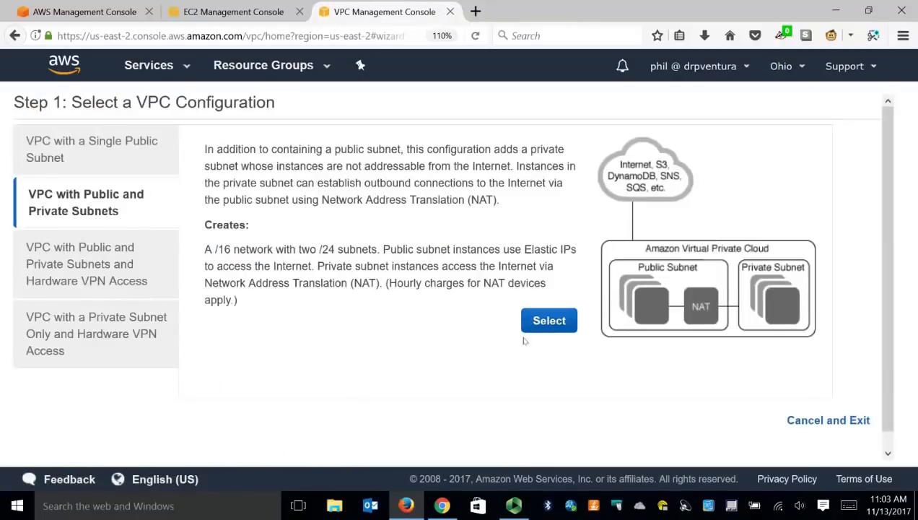
click(548, 321)
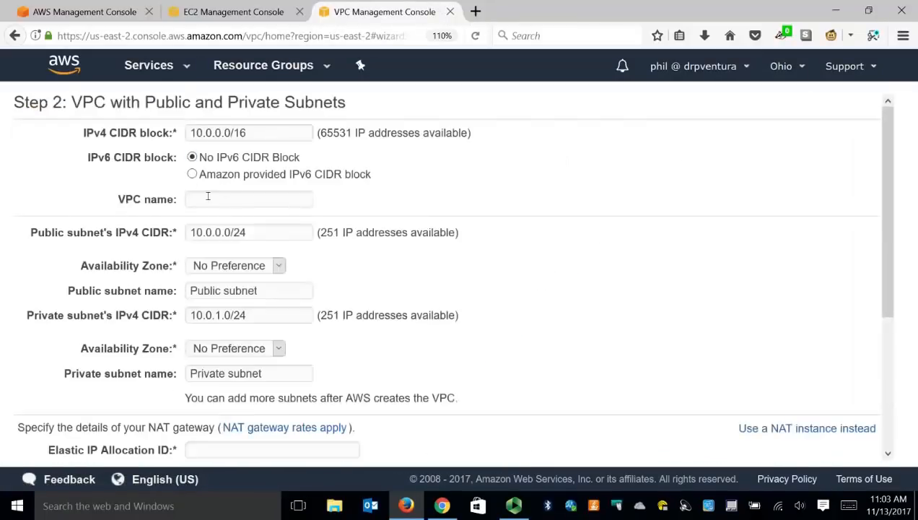
Name the VPC vpn-demo.
text(vpc)
key(BackSpace)
text(n-demo)
key(shift+Left)
key(shift+Left)
key(shift+Left)
key(shift+Left)
key(shift+Left)
key(shift+Left)
key(shift+Left)
key(shift+Left)
key(ctrl+c)
Rename the subnets vpn-demo-public and vpn-demo-private.
click(194, 294)
key(ctrl+v)
text(-)
key(Delete)
text(p)
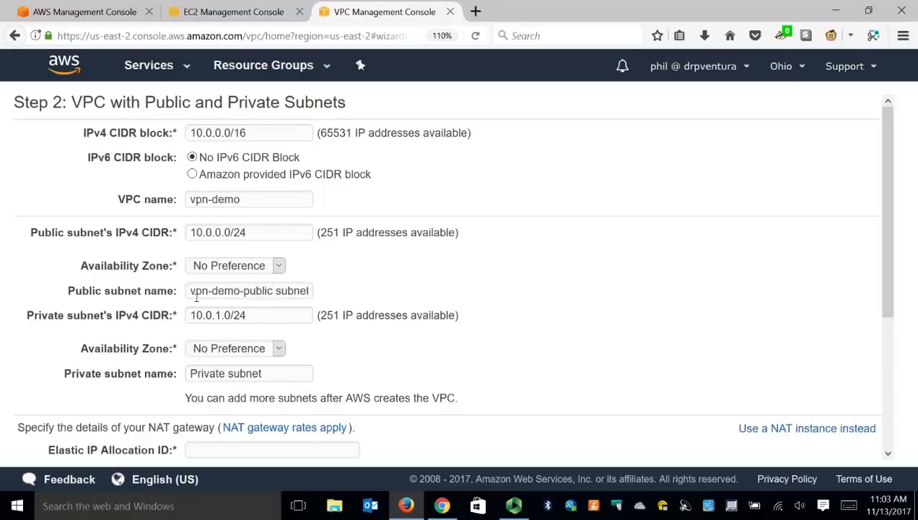
click(181, 375)
key(ctrl+v)
text(-)
key(Delete)
text(p)
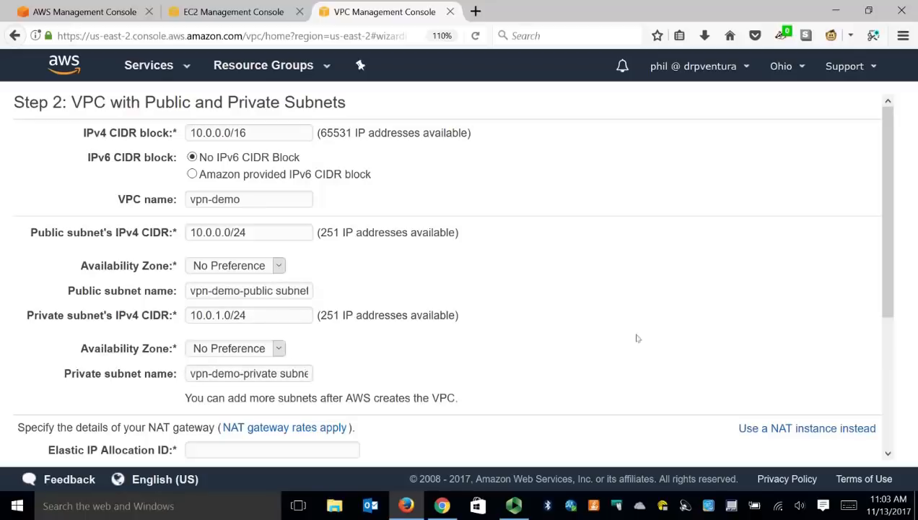
Use a NAT instance instead of a NAT gateway.
scroll(623, 351, down, 1)
scroll(628, 346, down, 3)
click(807, 227)
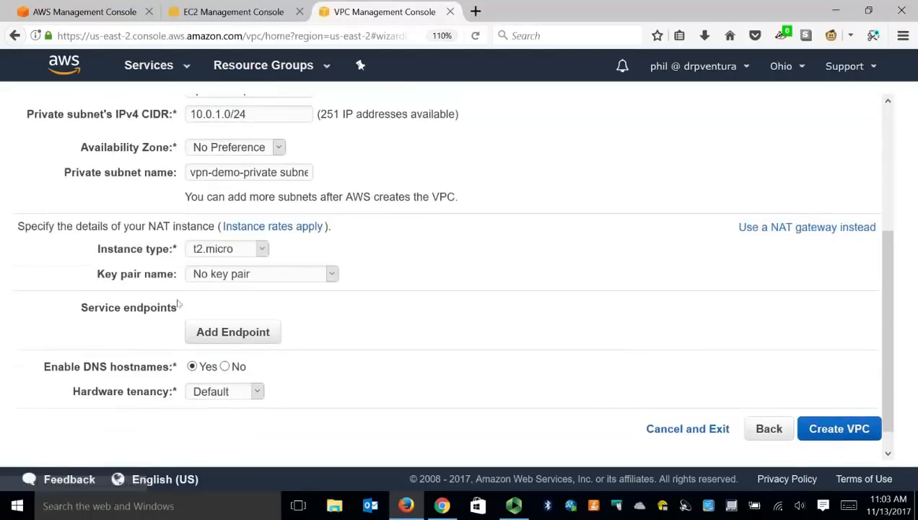
Give the NAT instance the dropbox key pair and create the vpn-demo VPC.
click(209, 271)
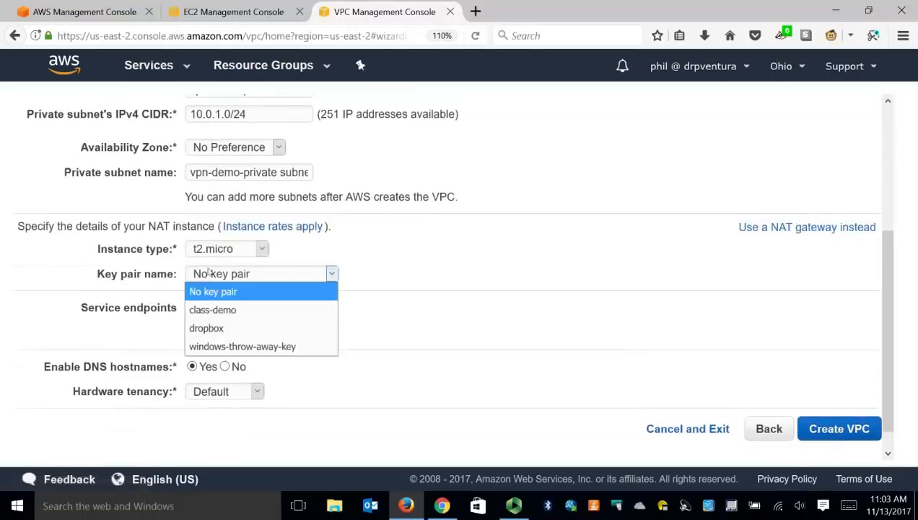
click(222, 328)
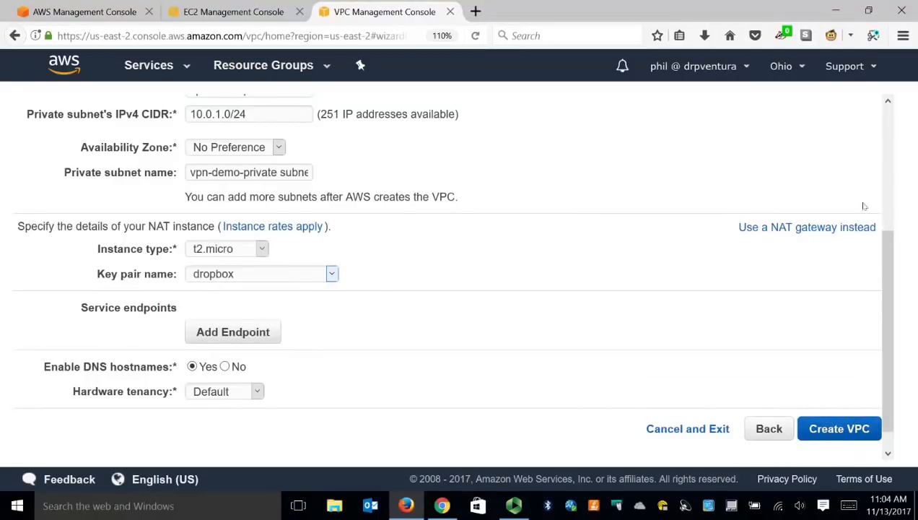
click(850, 431)
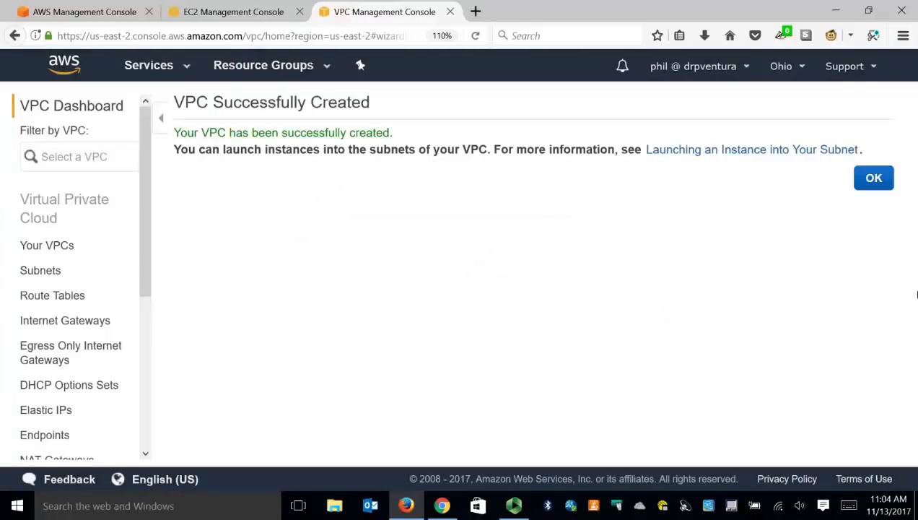
Associate the vpn-demo-private subnet with main route table rtb-8130f4e9.
click(873, 181)
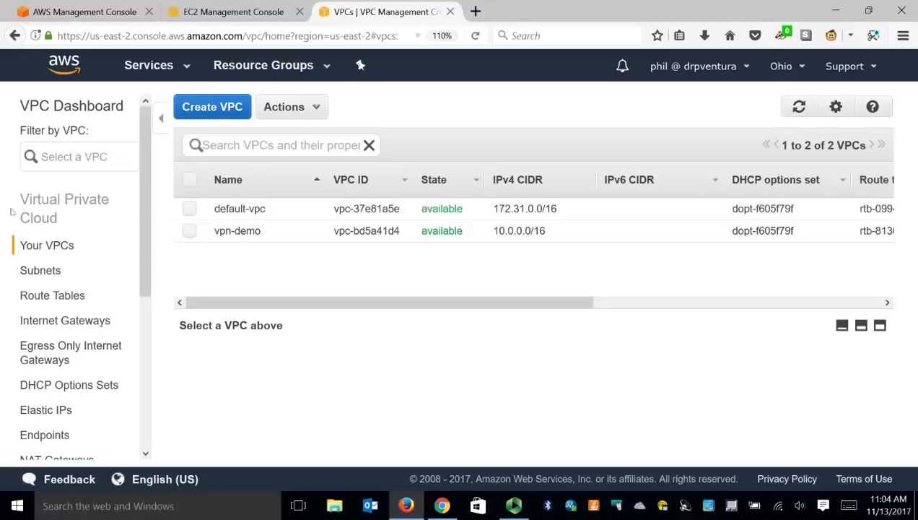
click(82, 294)
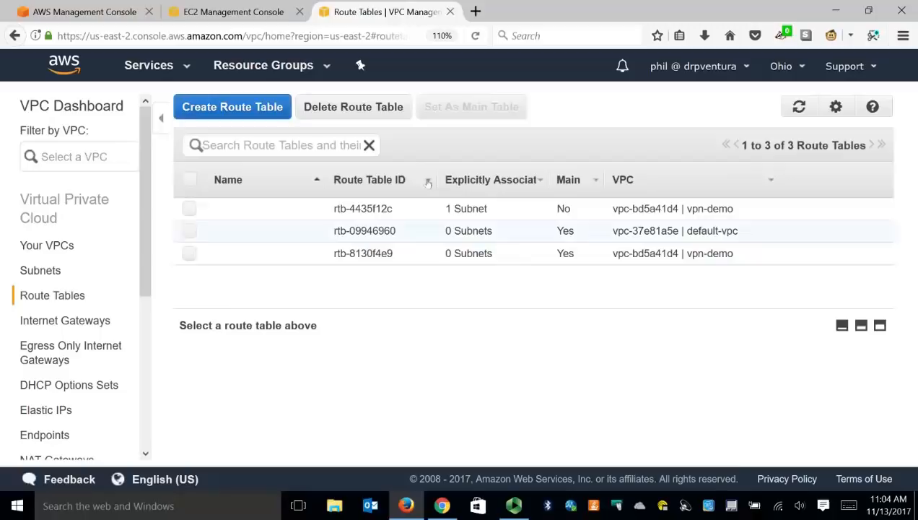
text(vpn)
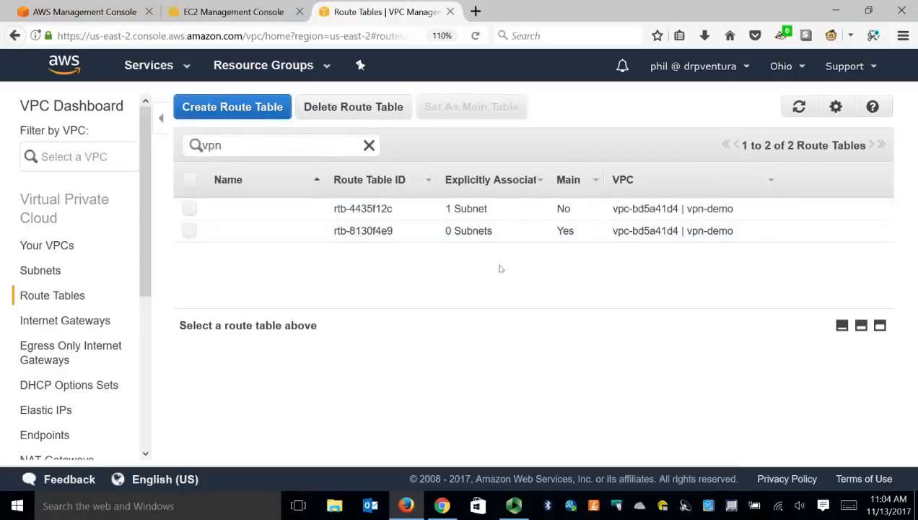
click(493, 235)
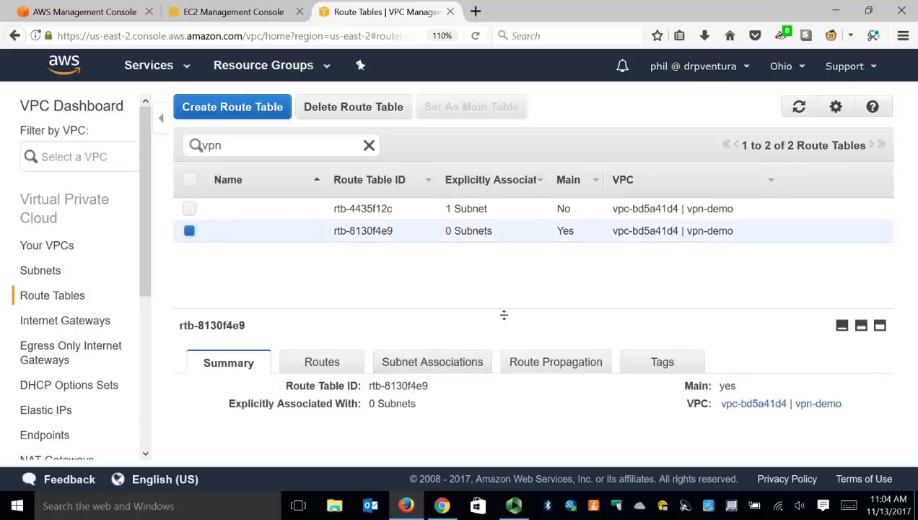
click(444, 315)
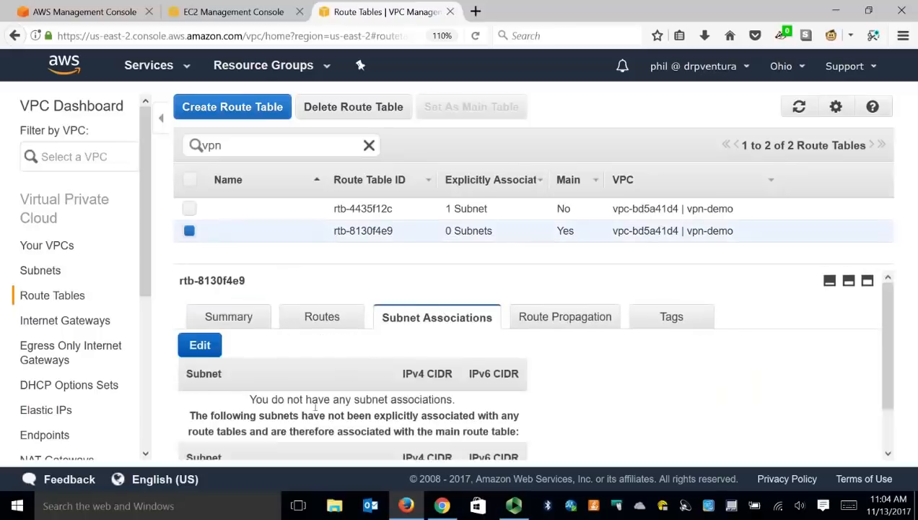
scroll(263, 379, down, 1)
click(217, 300)
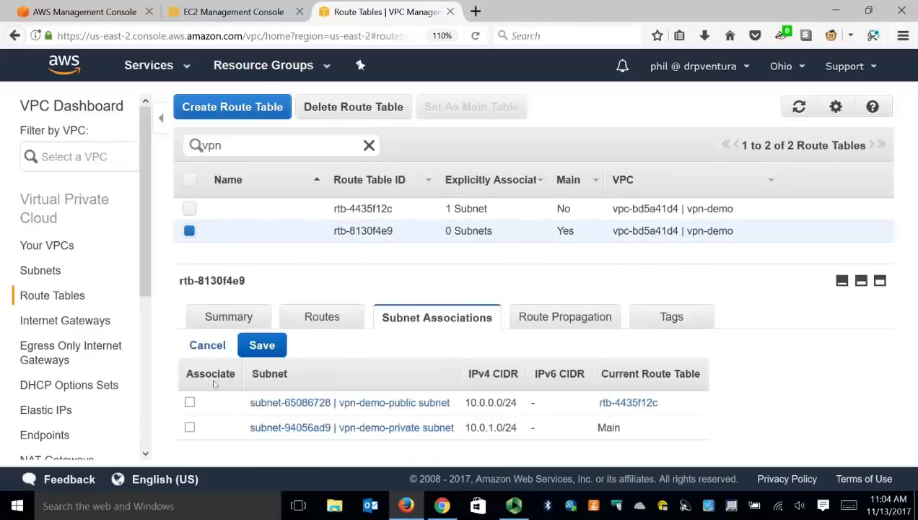
click(190, 427)
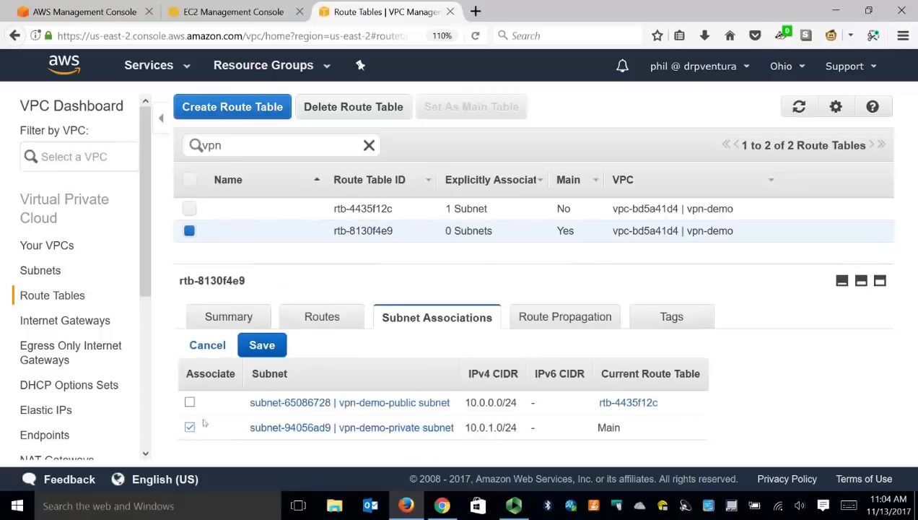
click(262, 345)
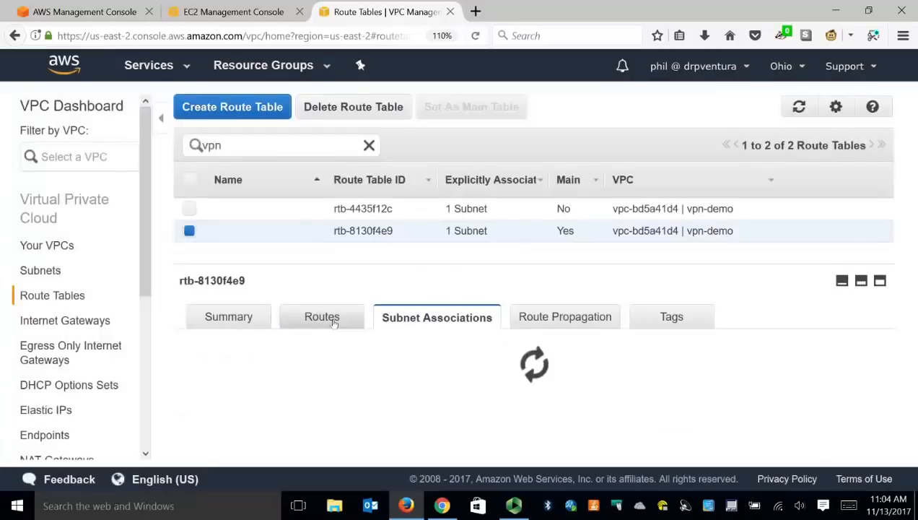
Route 0.0.0.0/0 in rtb-8130f4e9 through instance i-01d7fd792de84baff.
click(333, 322)
scroll(419, 413, down, 1)
click(200, 326)
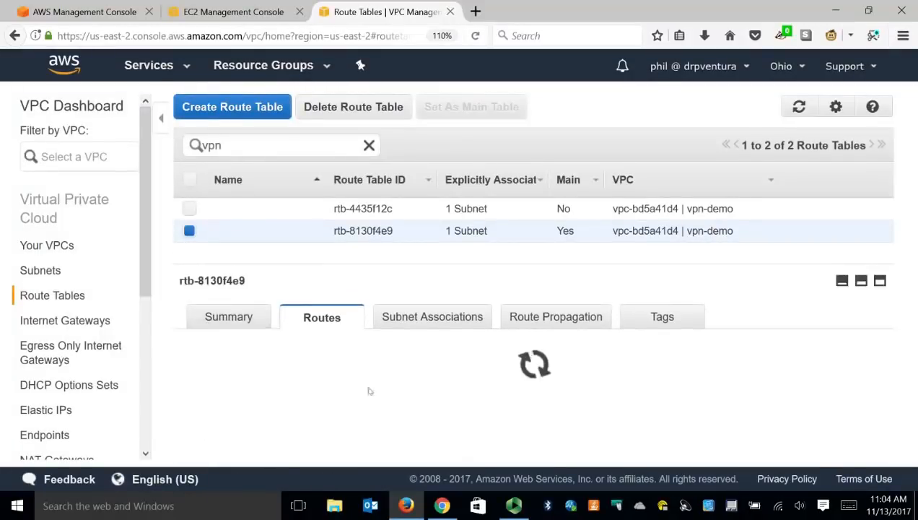
scroll(314, 402, down, 1)
double_click(442, 420)
key(BackSpace)
key(BackSpace)
key(BackSpace)
key(BackSpace)
key(BackSpace)
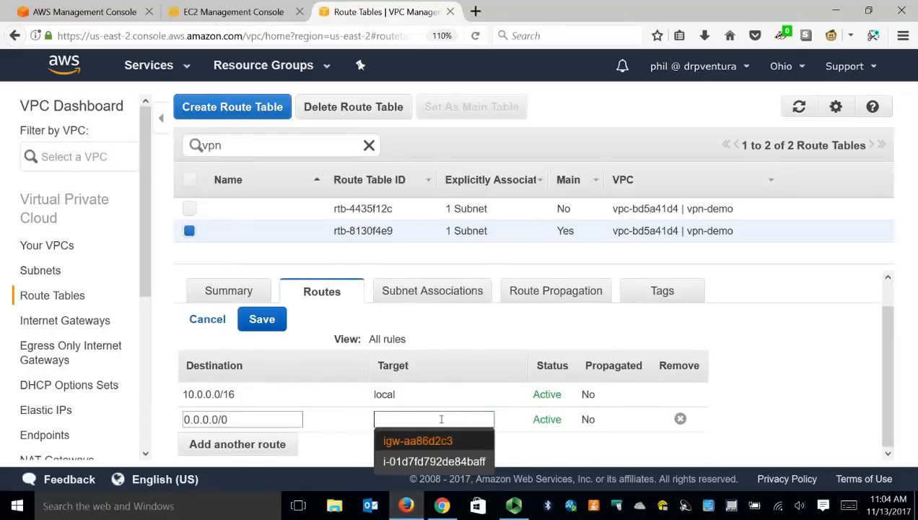
click(464, 461)
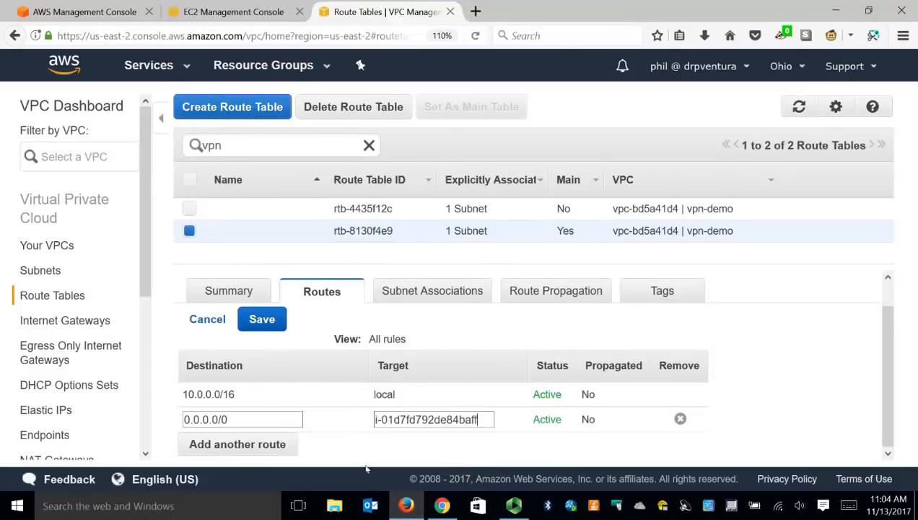
click(263, 322)
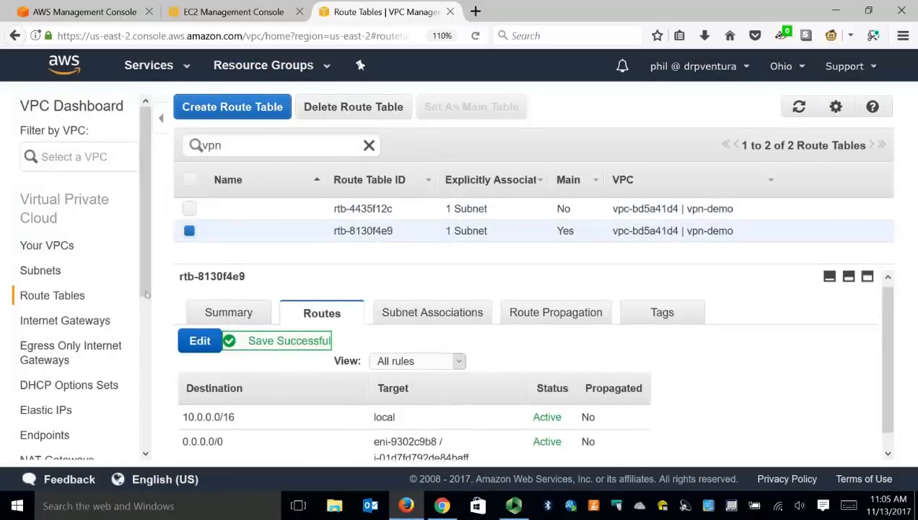
click(205, 7)
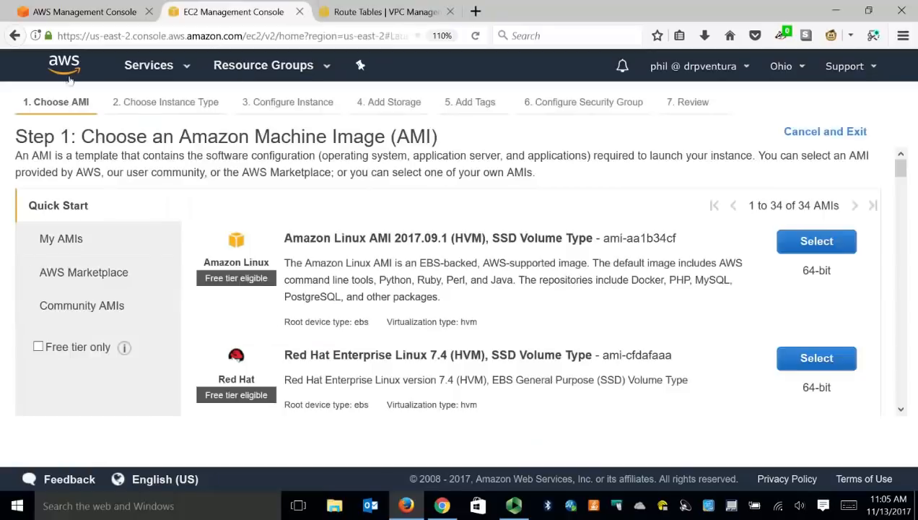
Reopen EC2 in a fresh tab, closing the services home page.
click(73, 69)
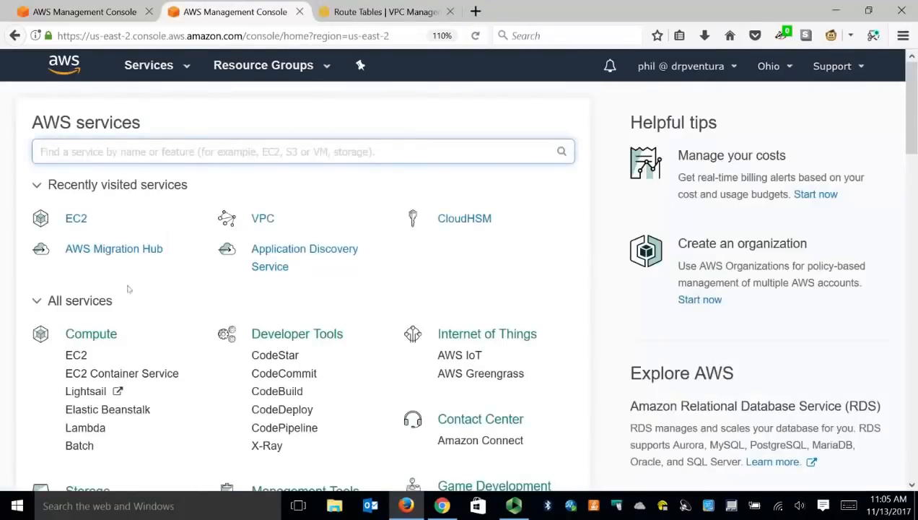
right_click(84, 360)
click(123, 369)
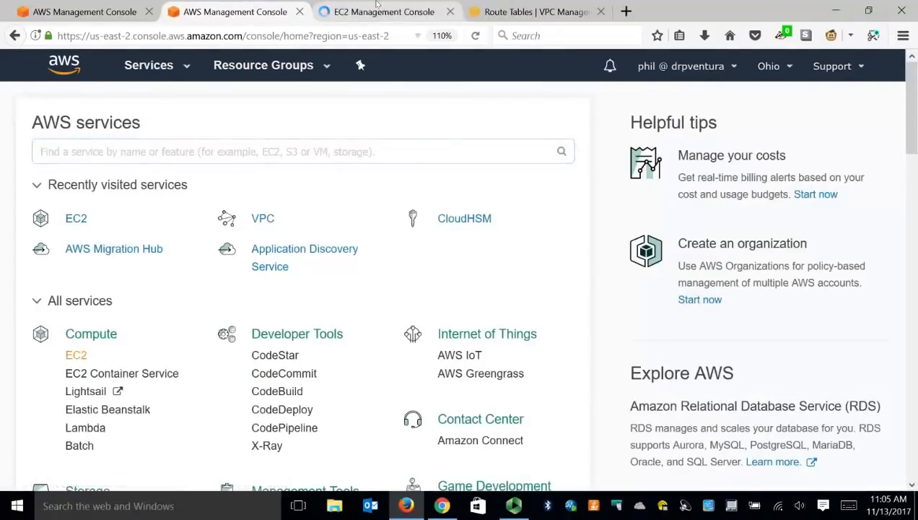
click(300, 12)
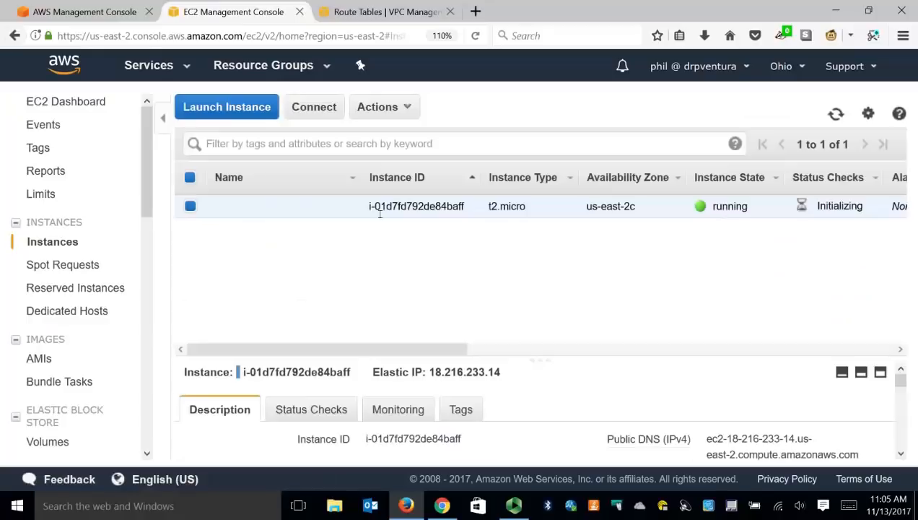
Name the running NAT instance NAT/Bastion.
click(347, 206)
text(NAT/Bastion)
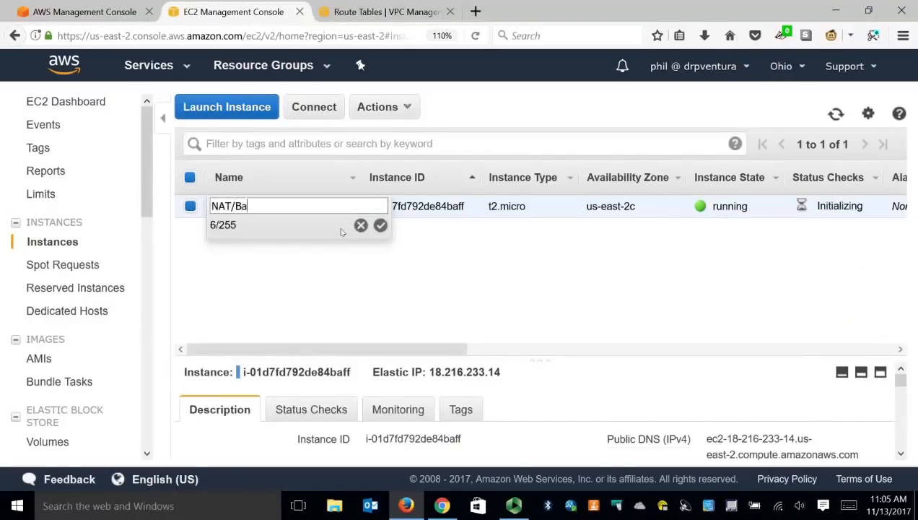
key(Return)
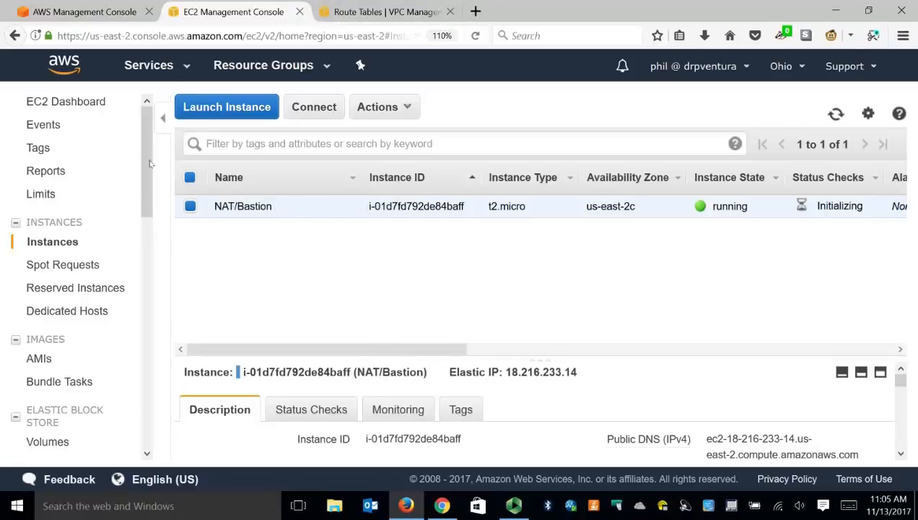
click(228, 108)
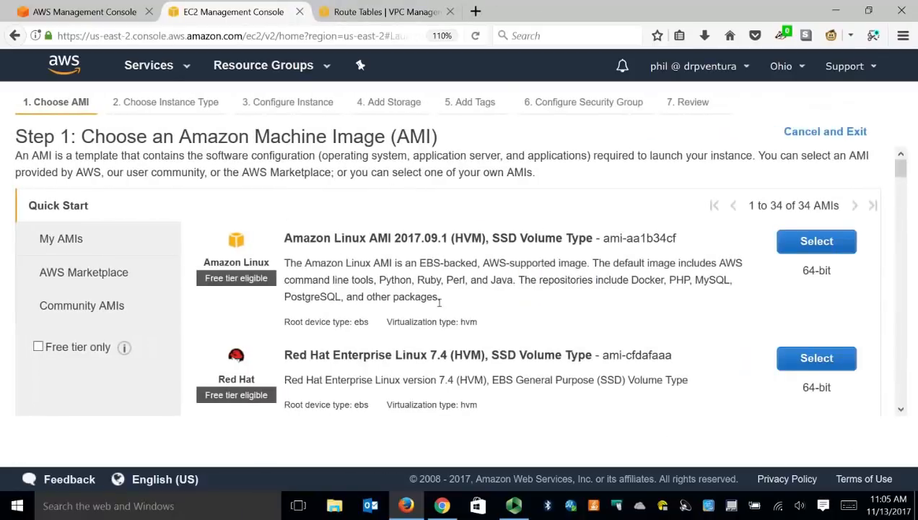
Choose the Ubuntu Server 16.04 LTS image and jump to the launch review.
scroll(436, 302, down, 4)
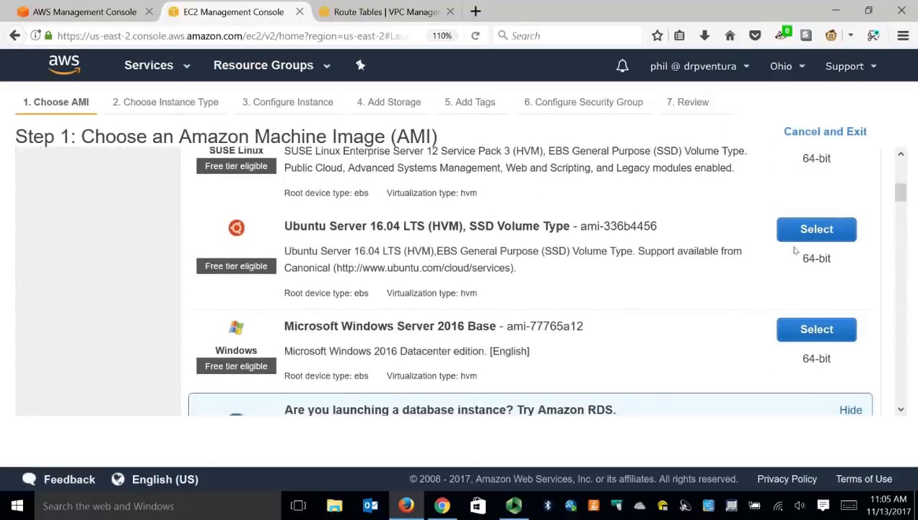
click(811, 229)
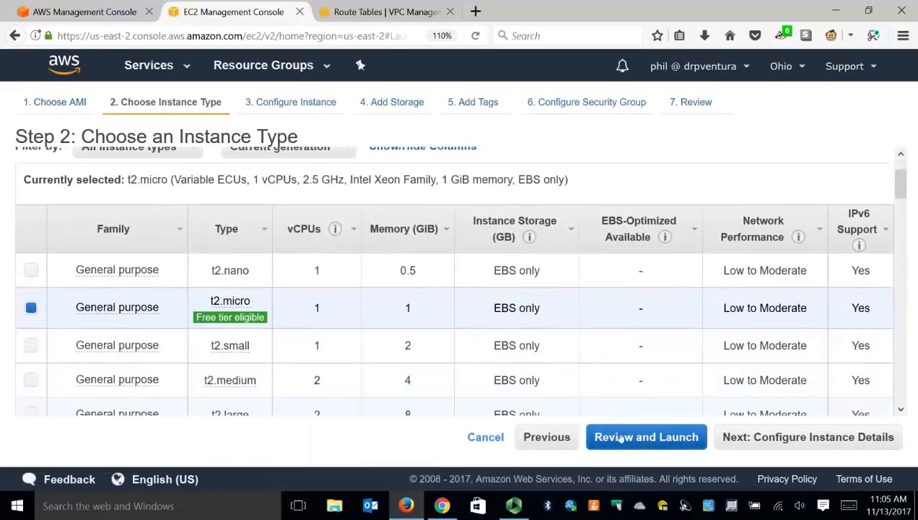
click(610, 436)
scroll(357, 305, down, 3)
scroll(356, 306, up, 2)
scroll(356, 305, down, 5)
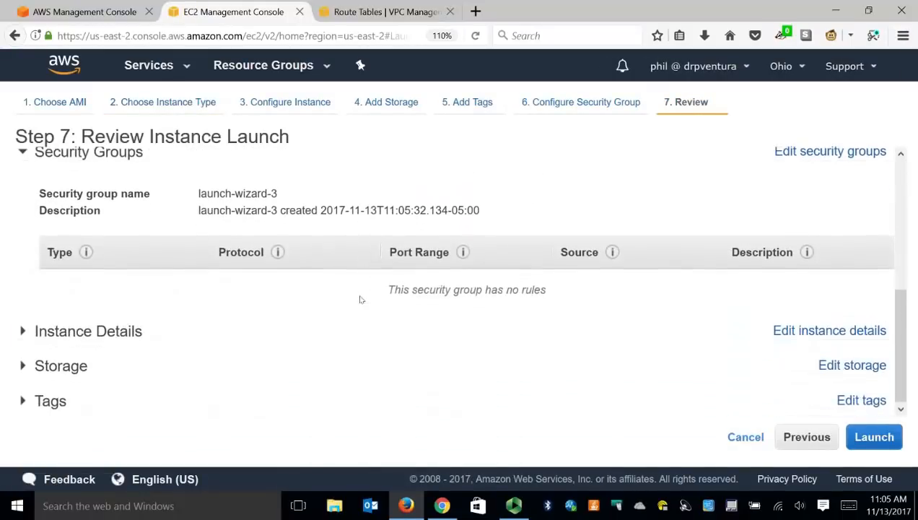
Tag the instance with Name = Private Ubuntu.
click(863, 398)
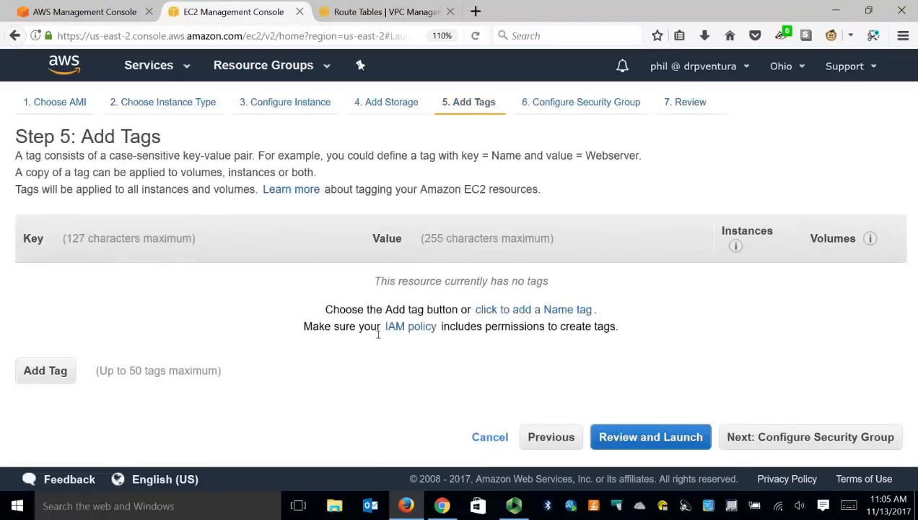
click(72, 376)
click(61, 282)
text(Name)
key(Tab)
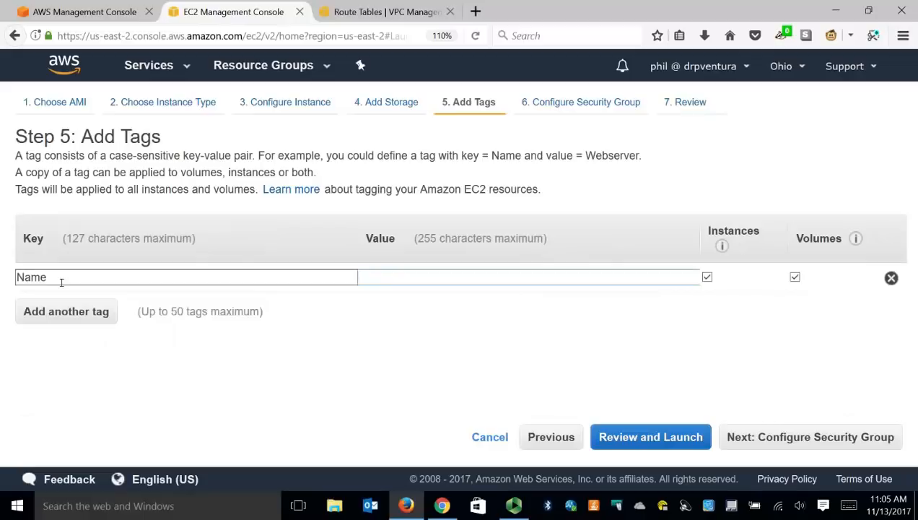
text(Privat)
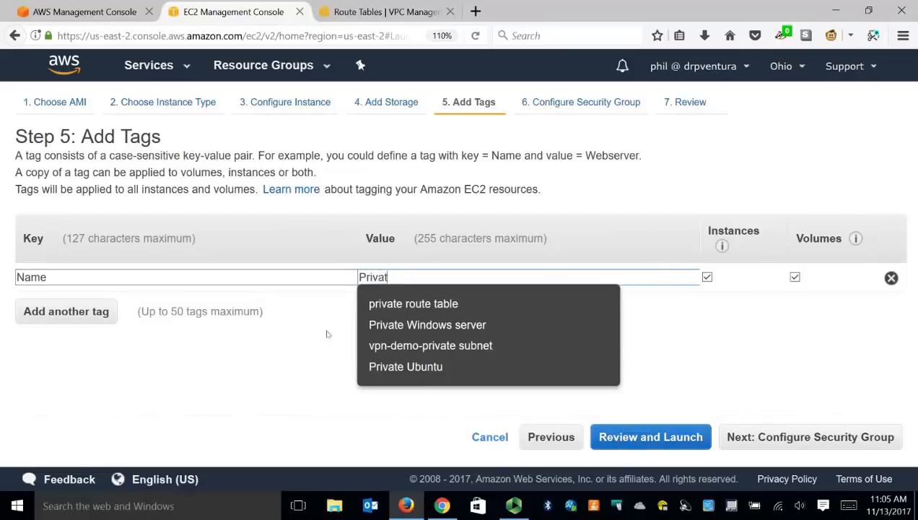
click(416, 369)
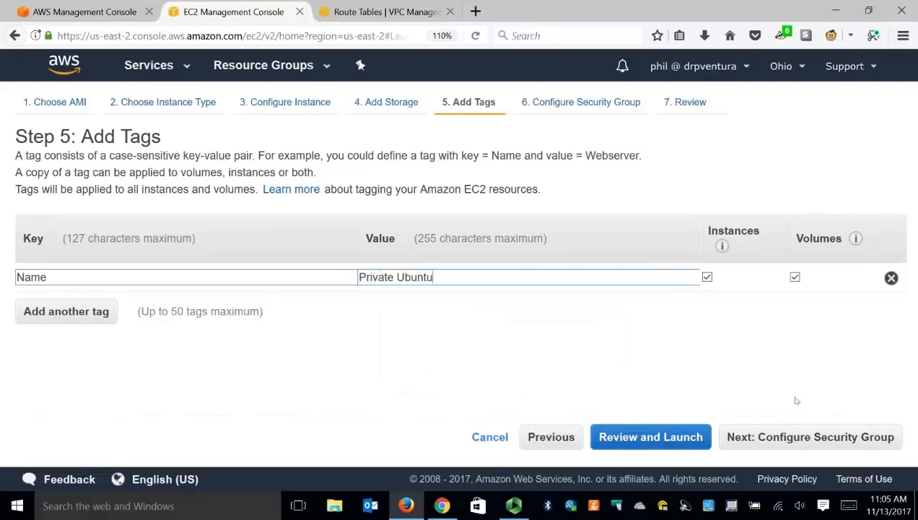
click(687, 436)
scroll(571, 282, down, 4)
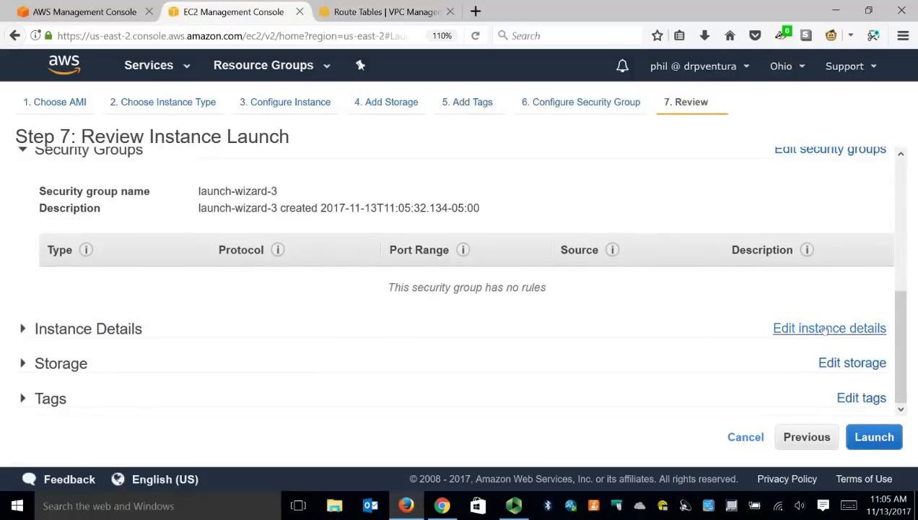
Place the instance in the vpn-demo VPC on the vpn-demo-private subnet.
click(802, 328)
click(361, 280)
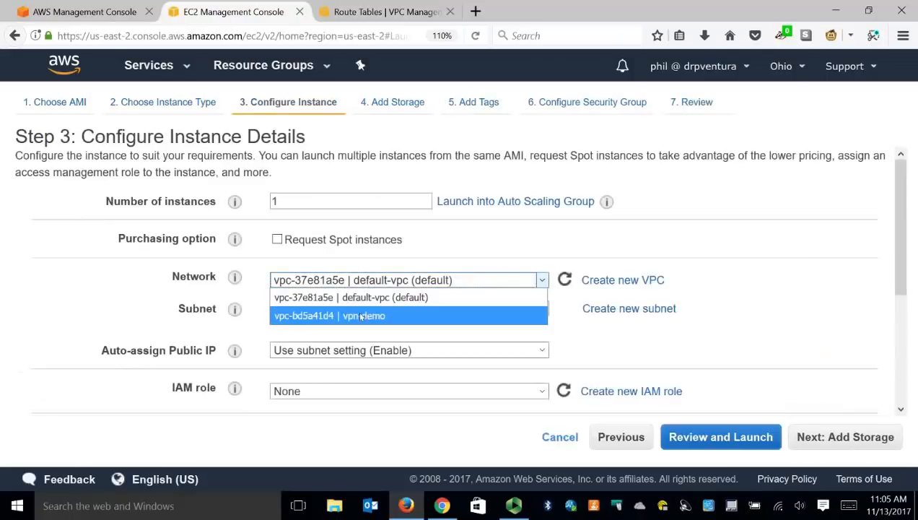
click(359, 316)
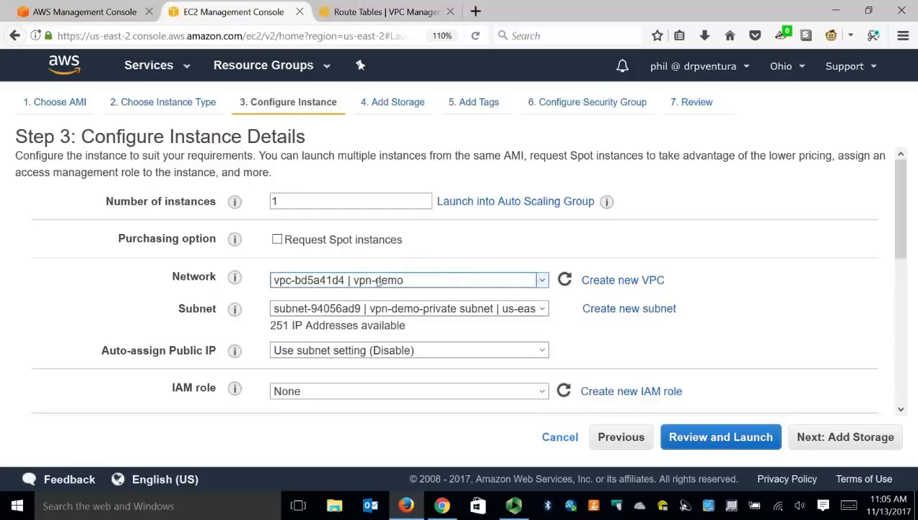
click(397, 308)
click(400, 308)
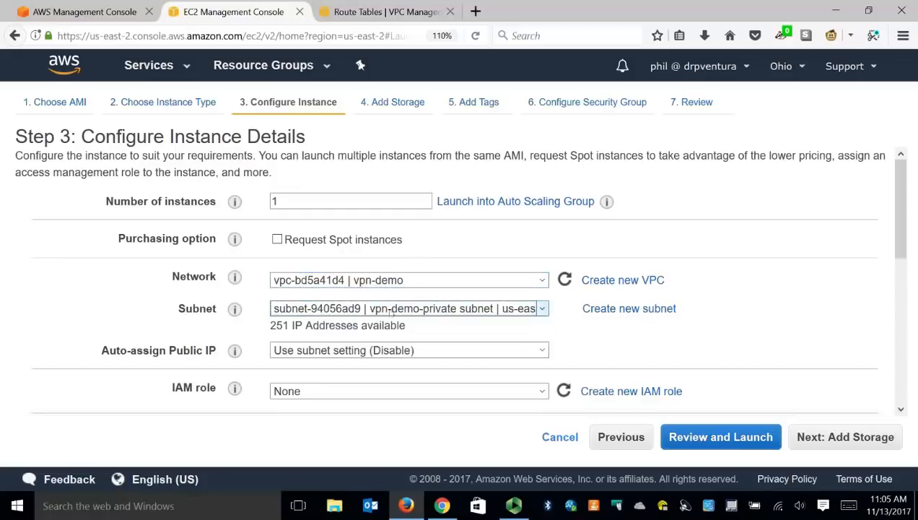
scroll(837, 298, down, 5)
scroll(838, 298, down, 4)
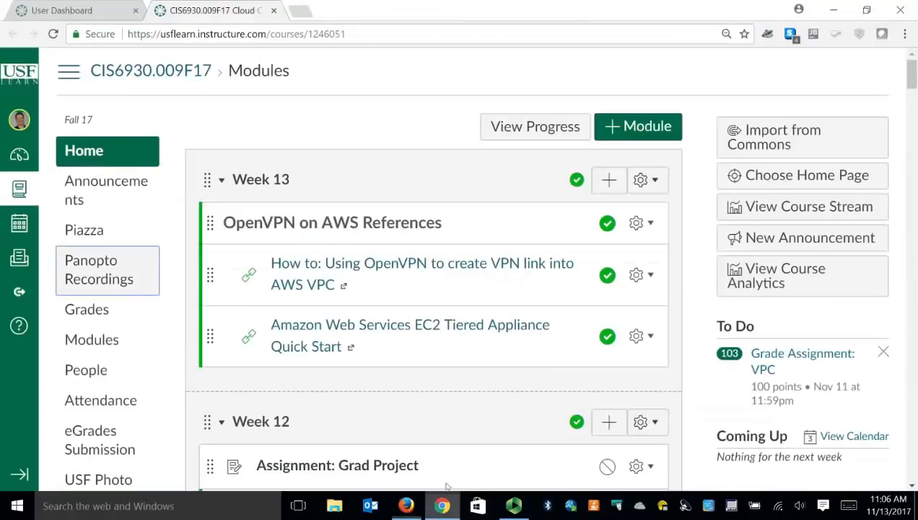
Copy the raw basic-ubuntu.sh script from GitHub's ec2-ubuntu-init-scripts repository.
click(442, 506)
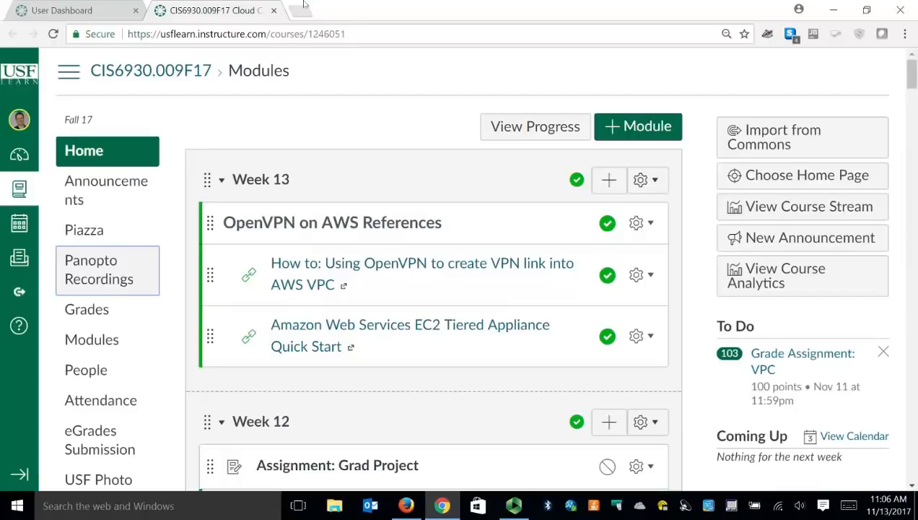
click(302, 22)
text(githu)
key(Return)
scroll(239, 328, down, 10)
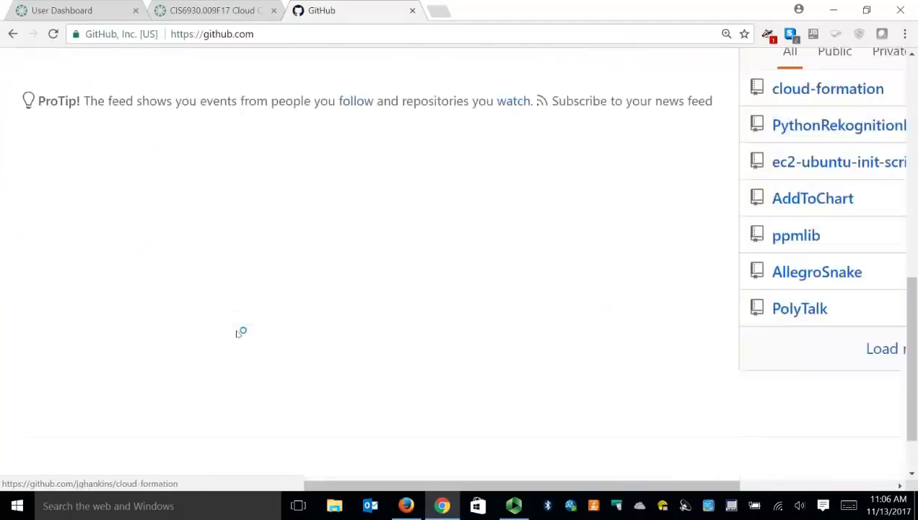
click(311, 166)
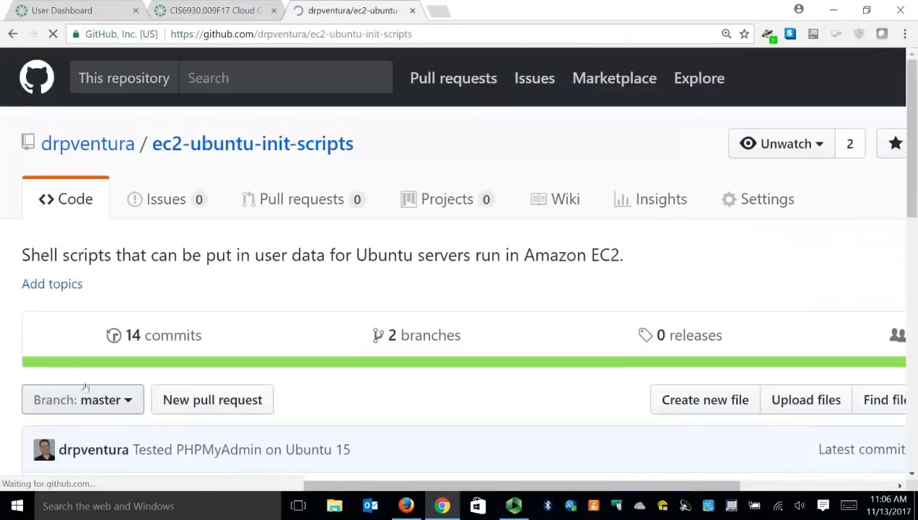
scroll(124, 370, down, 3)
click(93, 312)
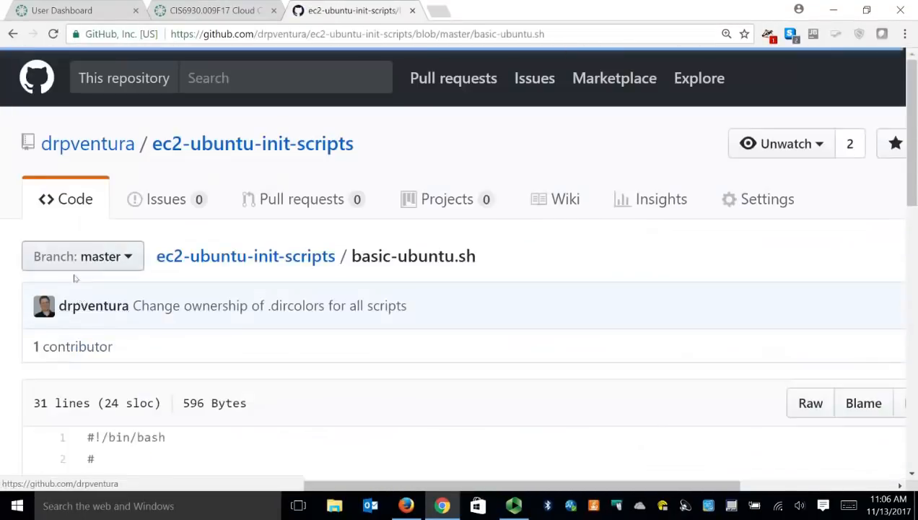
click(810, 403)
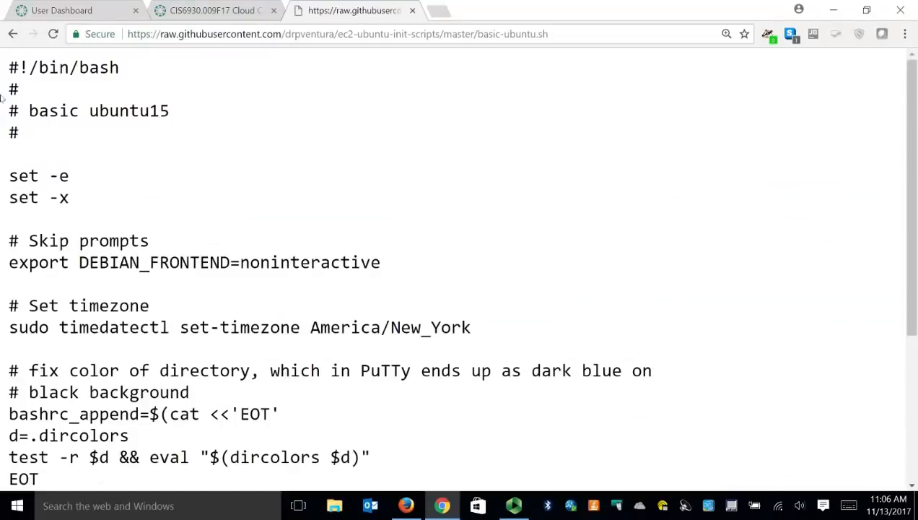
drag(8, 69, 218, 446)
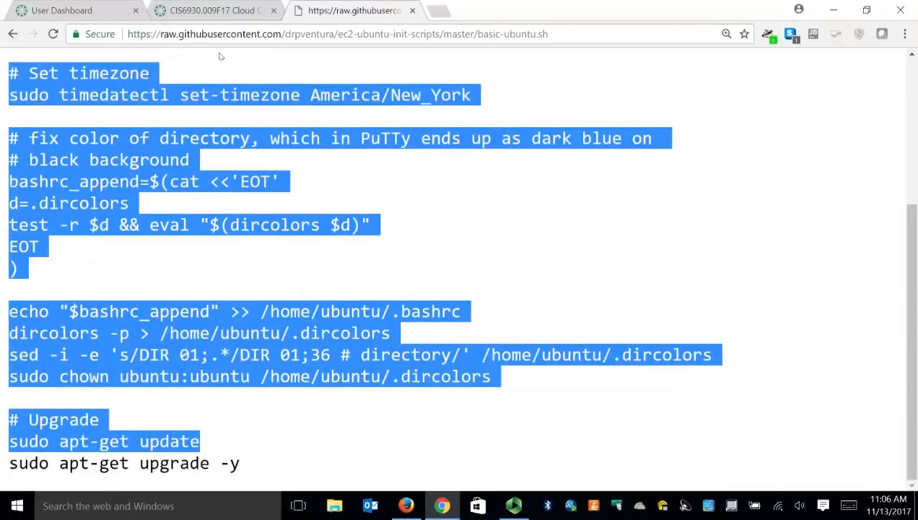
click(406, 505)
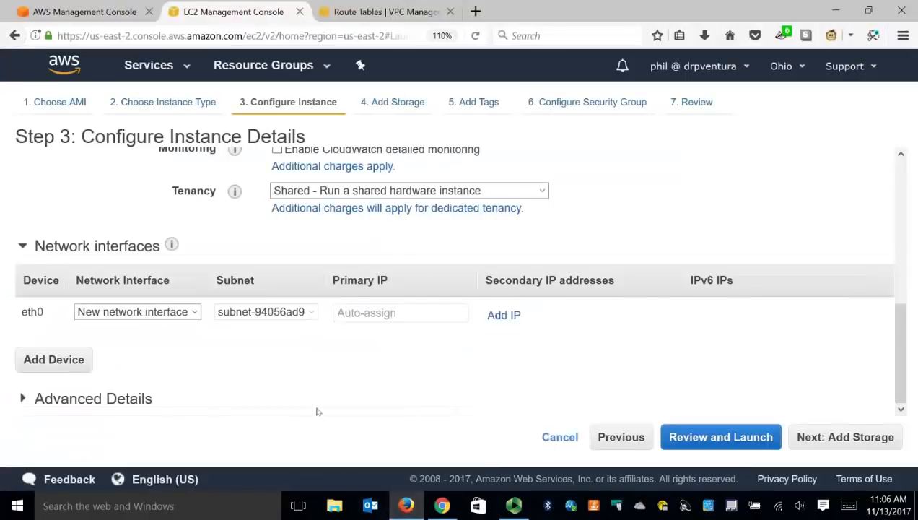
Paste the basic-ubuntu.sh script into the instance's user data.
click(94, 398)
scroll(105, 404, down, 3)
click(304, 374)
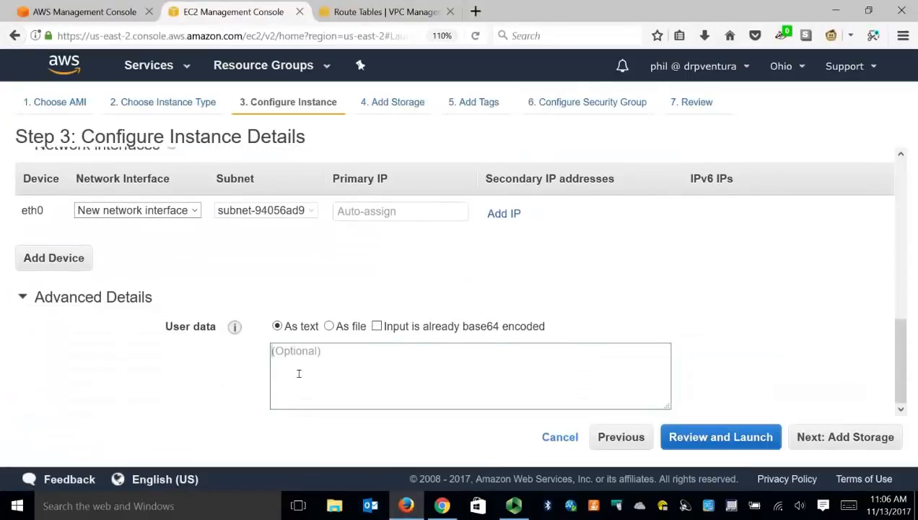
key(ctrl+v)
Launch the instance with the dropbox key pair and list all instances.
click(753, 444)
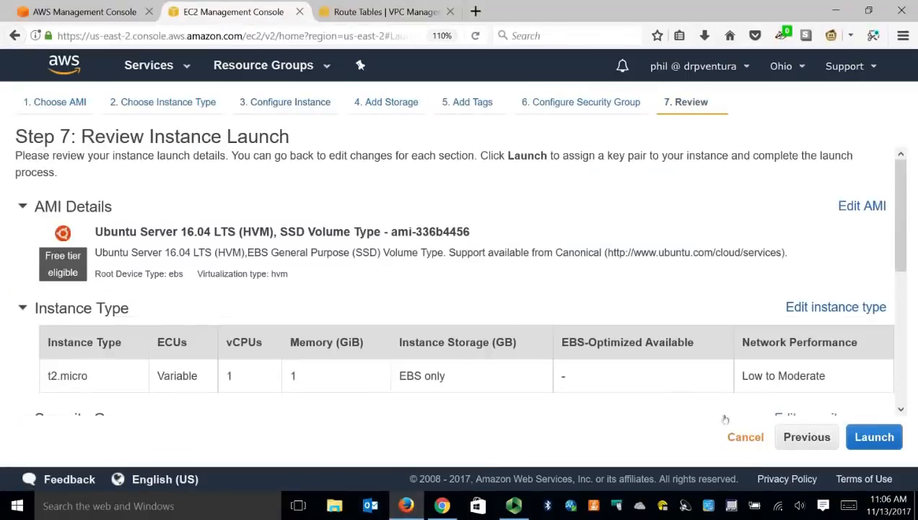
scroll(494, 181, down, 3)
scroll(699, 332, down, 2)
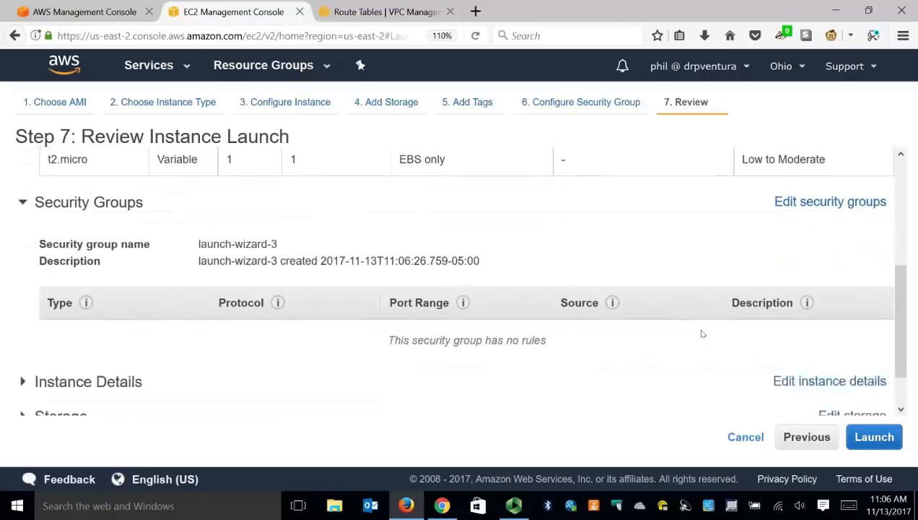
click(875, 437)
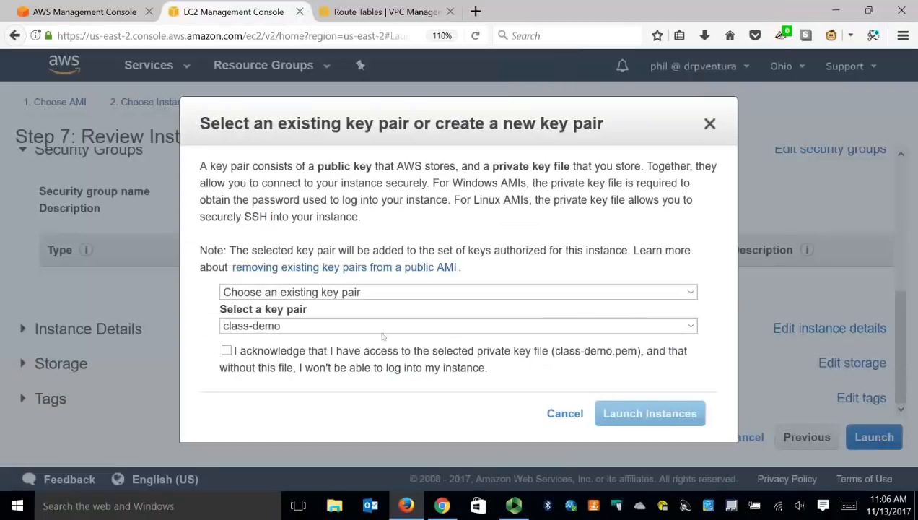
click(259, 325)
click(260, 361)
click(227, 350)
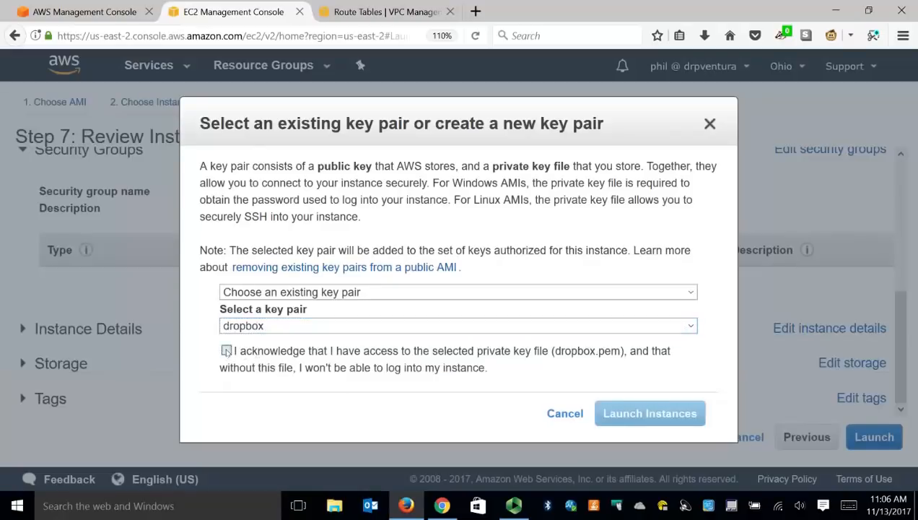
click(638, 417)
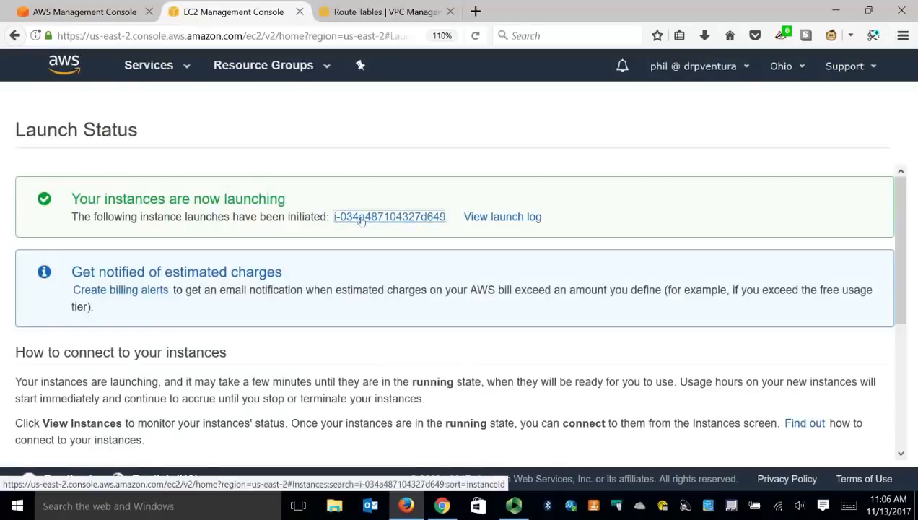
click(355, 218)
click(375, 148)
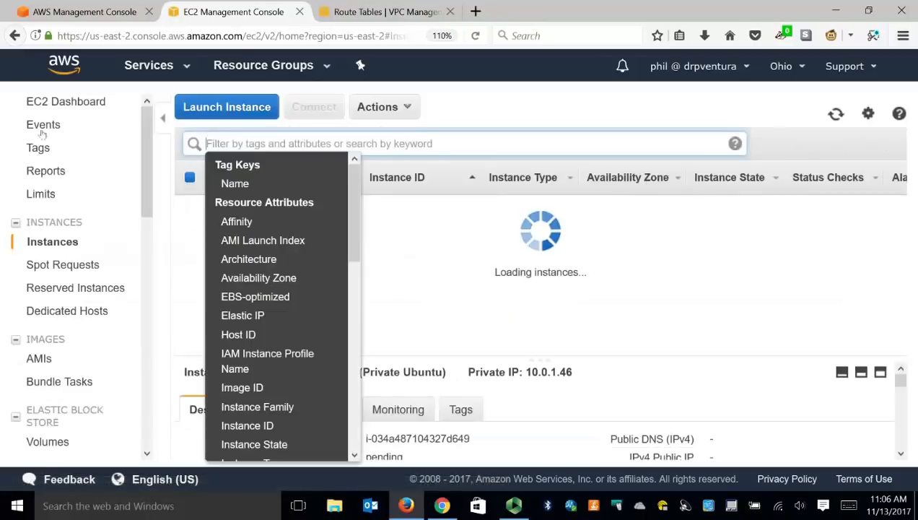
Return to the EC2 instances list and enlarge the details pane to see both running instances.
click(223, 106)
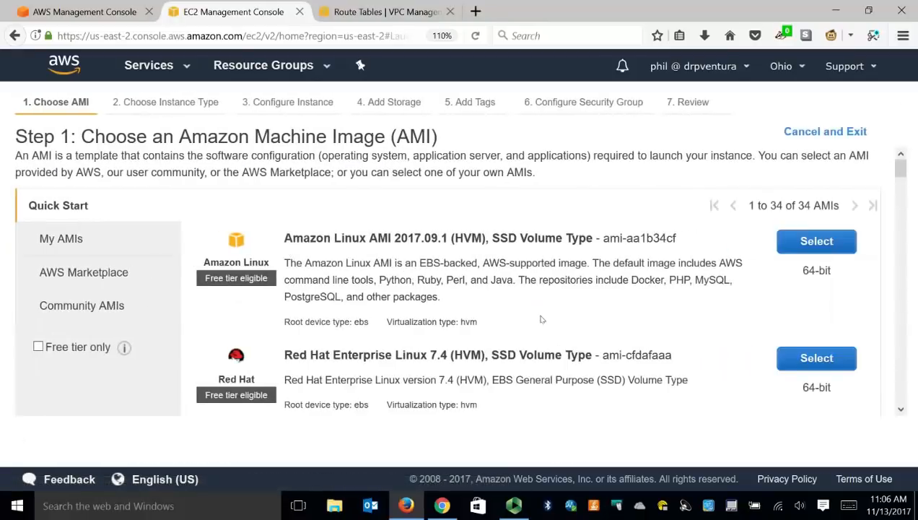
scroll(543, 319, down, 2)
scroll(542, 319, up, 2)
click(13, 36)
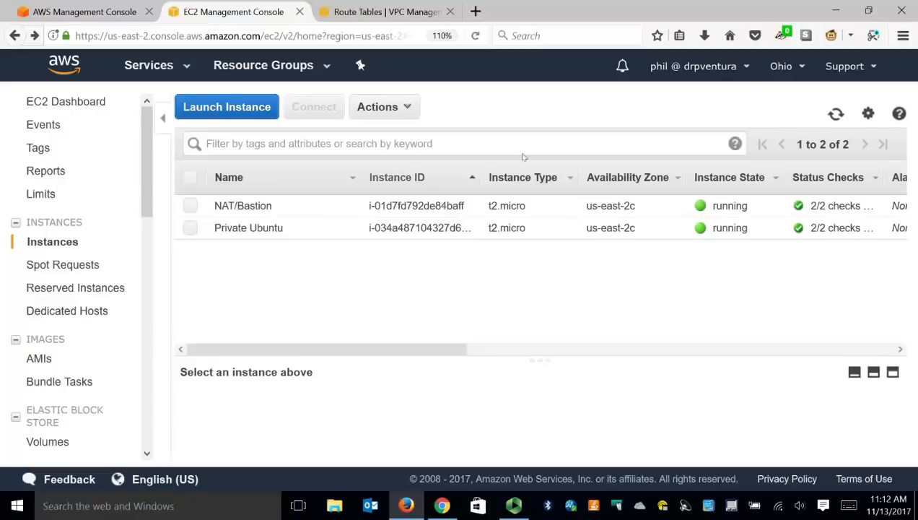
drag(547, 366, 546, 307)
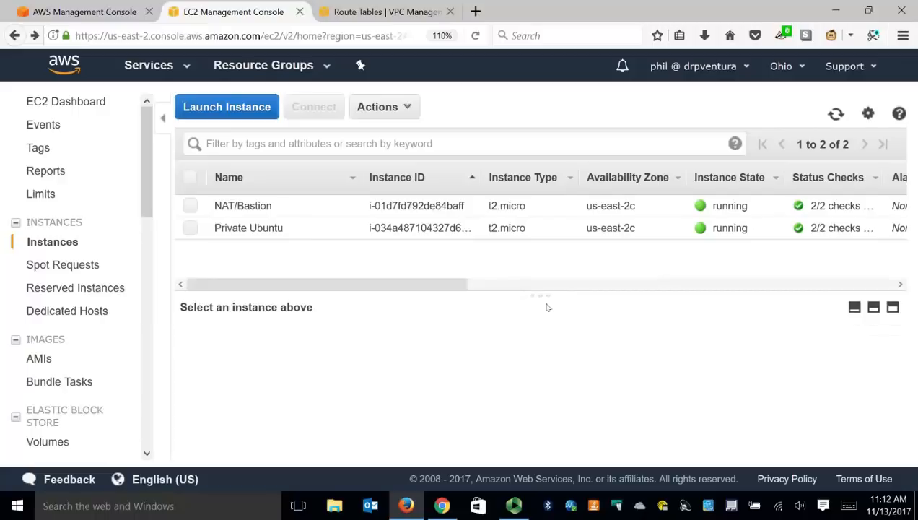
Search AWS Marketplace AMIs for 'OpenVPN' and select the OpenVPN Access Server image.
click(260, 106)
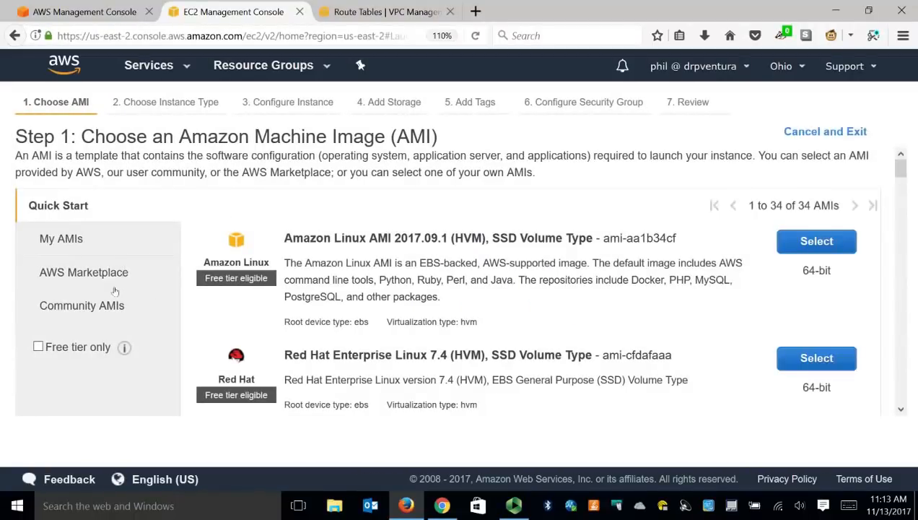
click(105, 268)
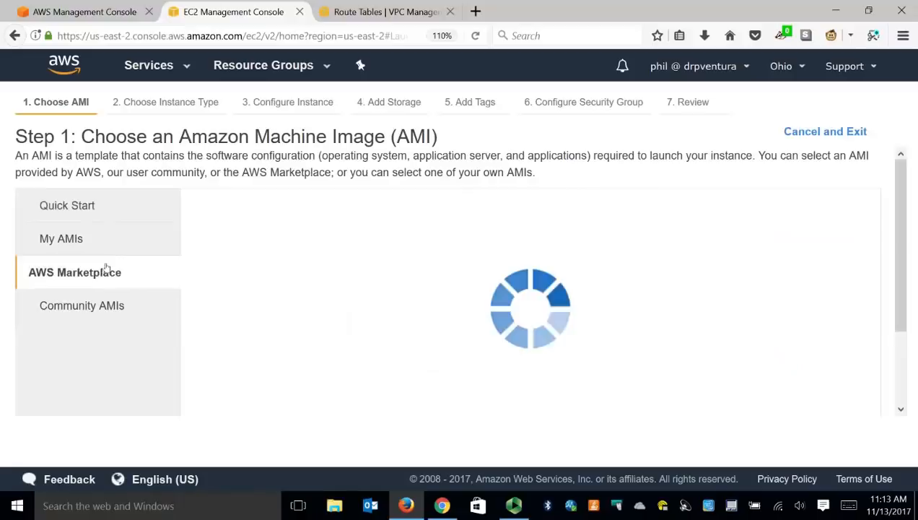
click(251, 229)
text(OpenVPN)
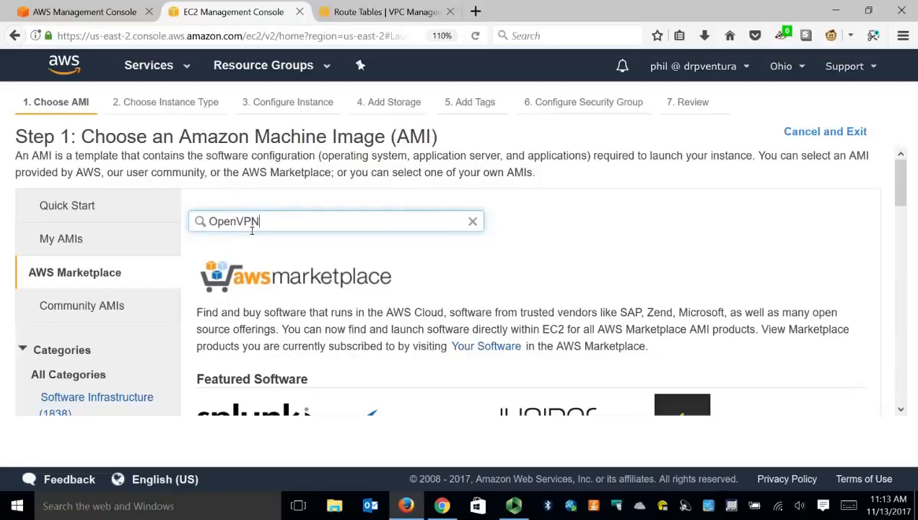
key(Return)
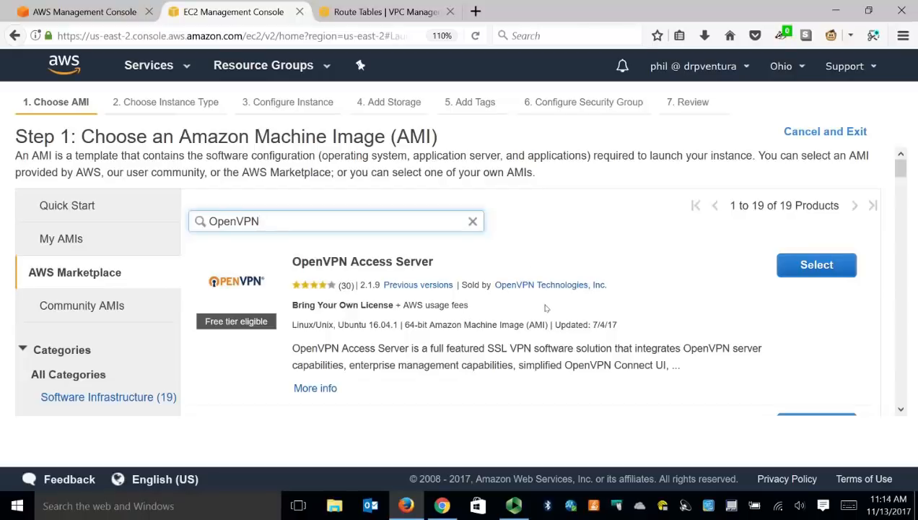
scroll(561, 308, down, 3)
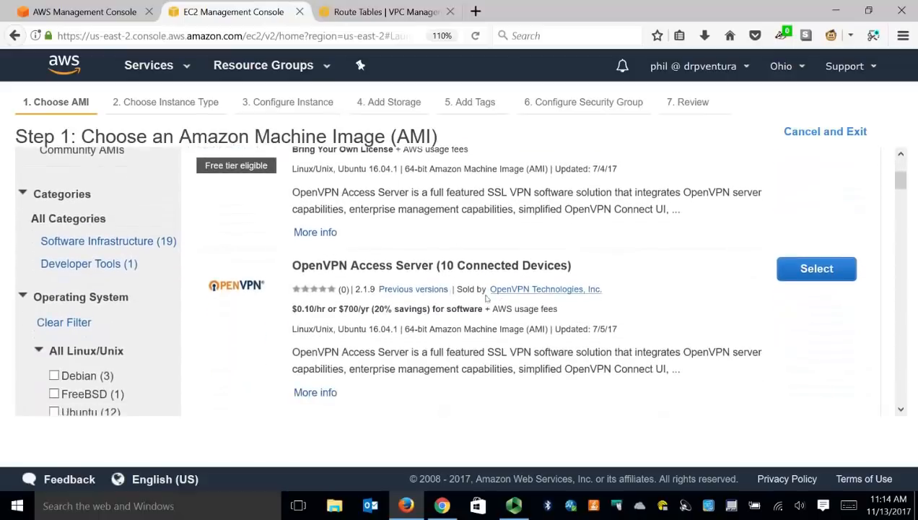
scroll(498, 294, down, 3)
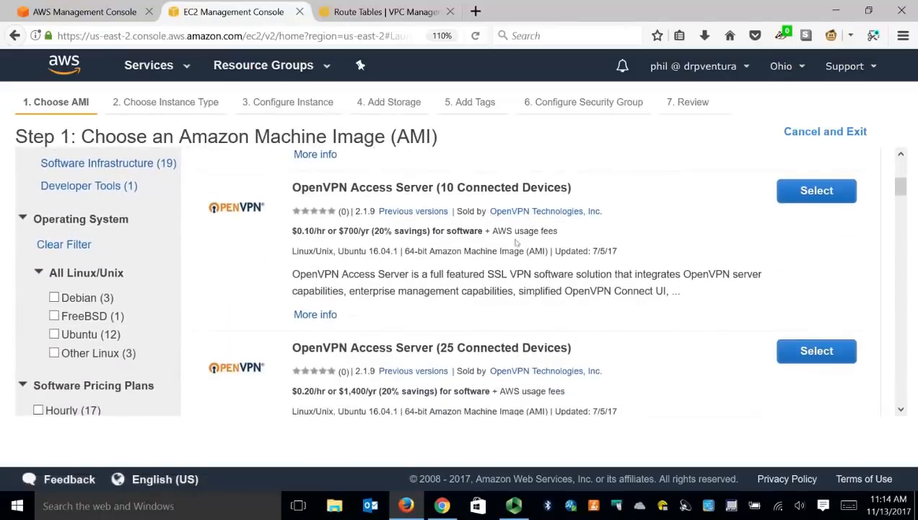
scroll(490, 363, down, 6)
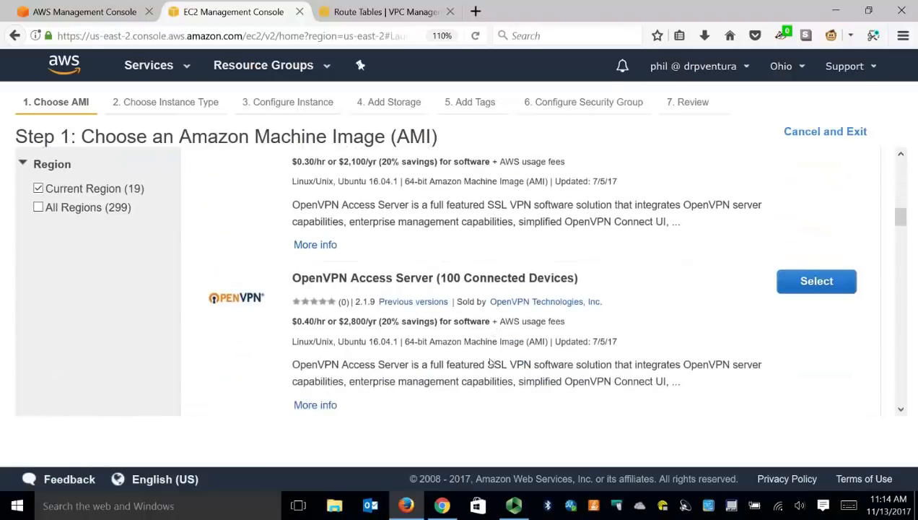
scroll(488, 362, down, 6)
scroll(486, 362, up, 15)
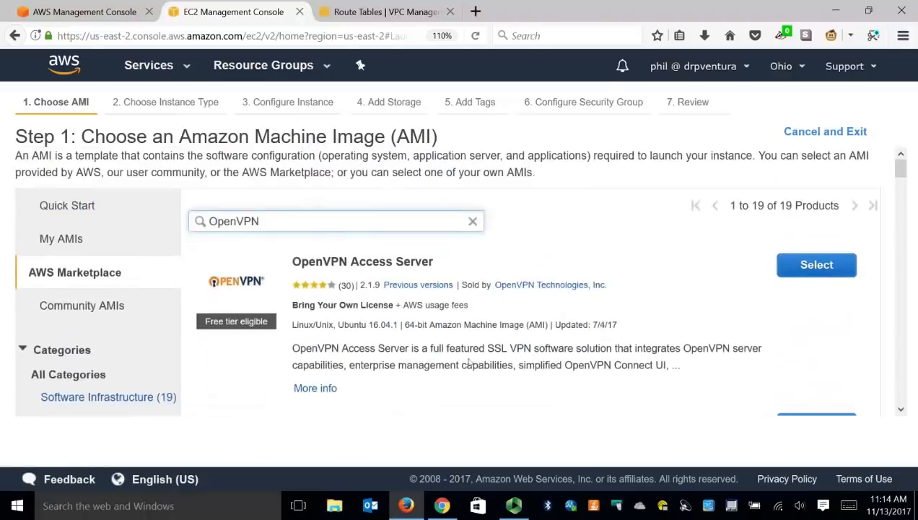
click(803, 264)
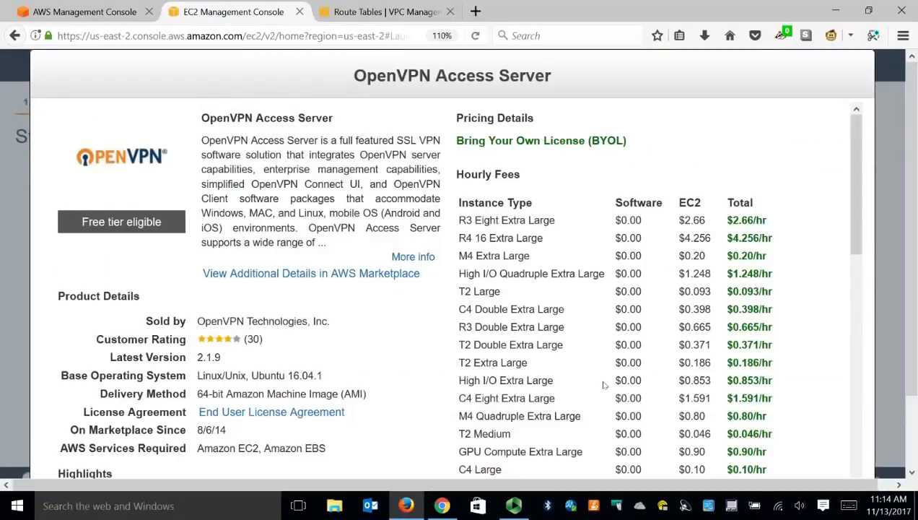
Expand the product info and open its Marketplace details page in a new tab.
click(415, 257)
right_click(389, 317)
click(434, 325)
key(ctrl+Tab)
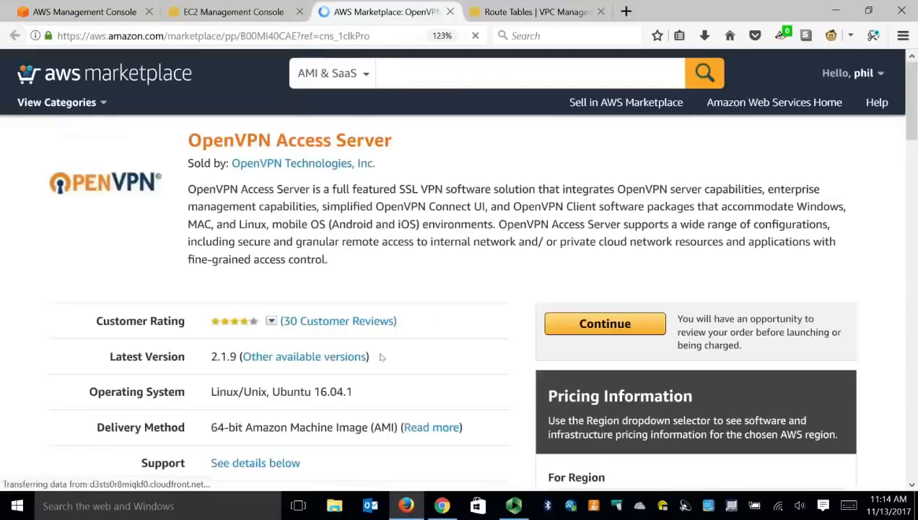
scroll(308, 376, down, 3)
scroll(307, 376, up, 3)
click(275, 6)
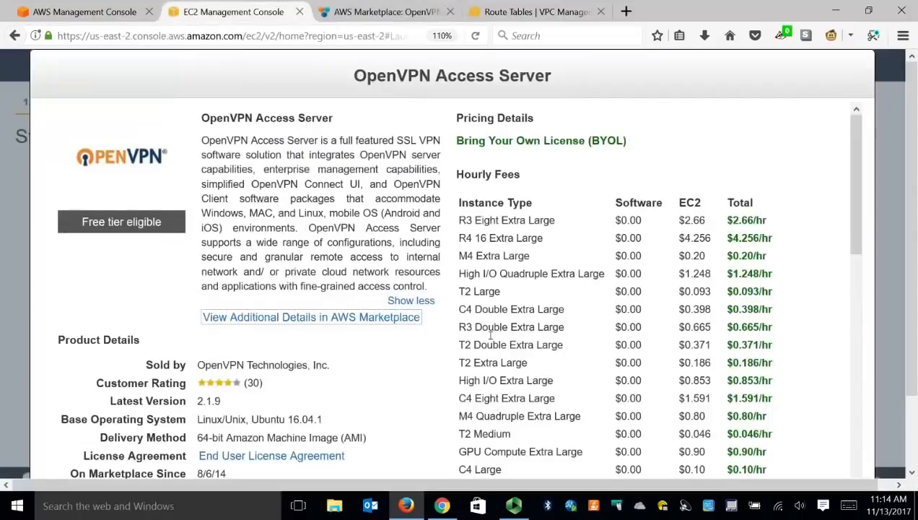
Review the OpenVPN Access Server pricing and continue to instance type selection.
scroll(480, 302, down, 3)
scroll(481, 301, down, 10)
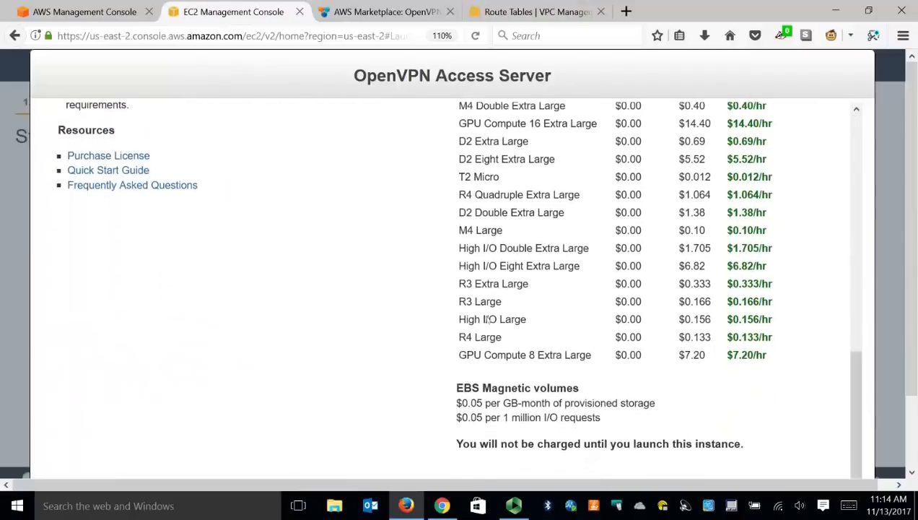
scroll(481, 302, up, 10)
scroll(738, 153, up, 3)
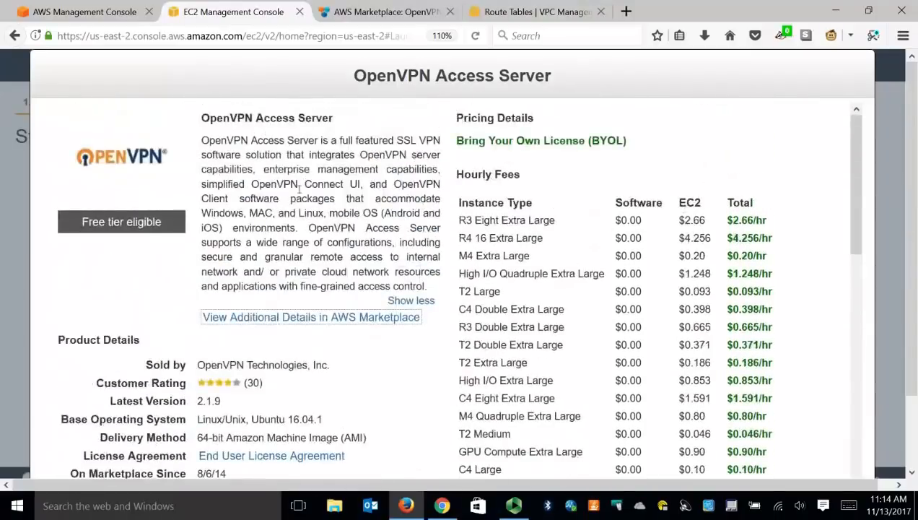
scroll(465, 230, down, 10)
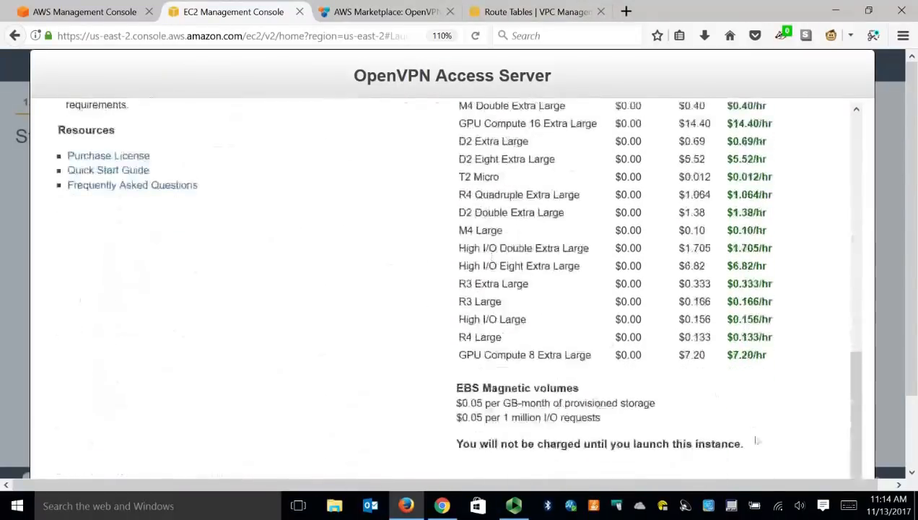
scroll(759, 382, down, 2)
scroll(758, 381, up, 12)
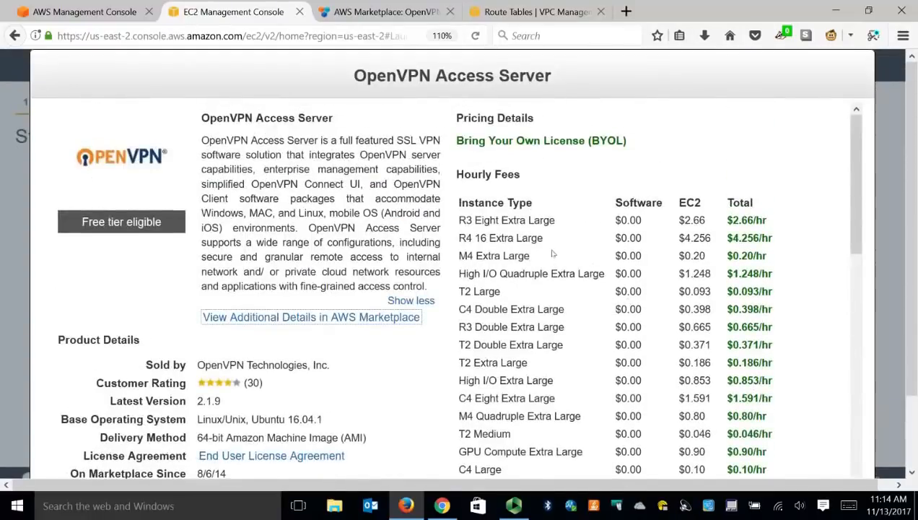
scroll(550, 251, down, 10)
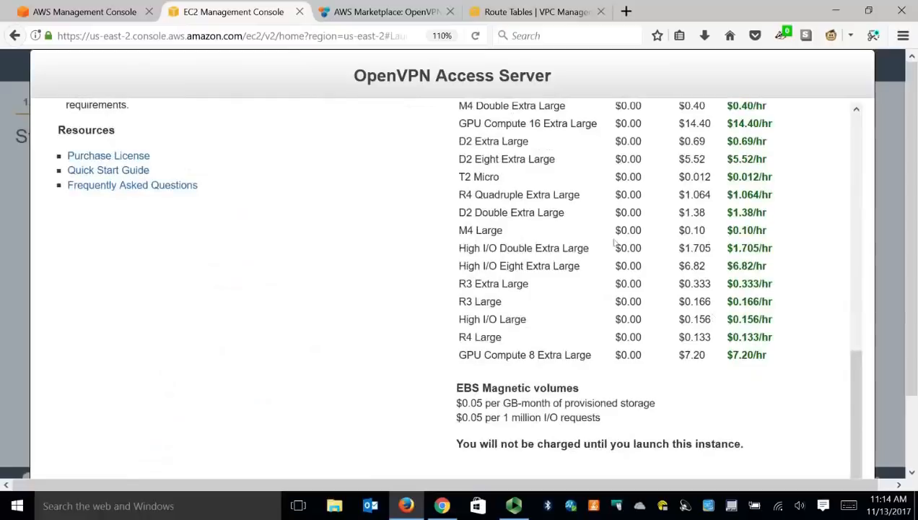
scroll(566, 243, down, 1)
scroll(548, 243, up, 10)
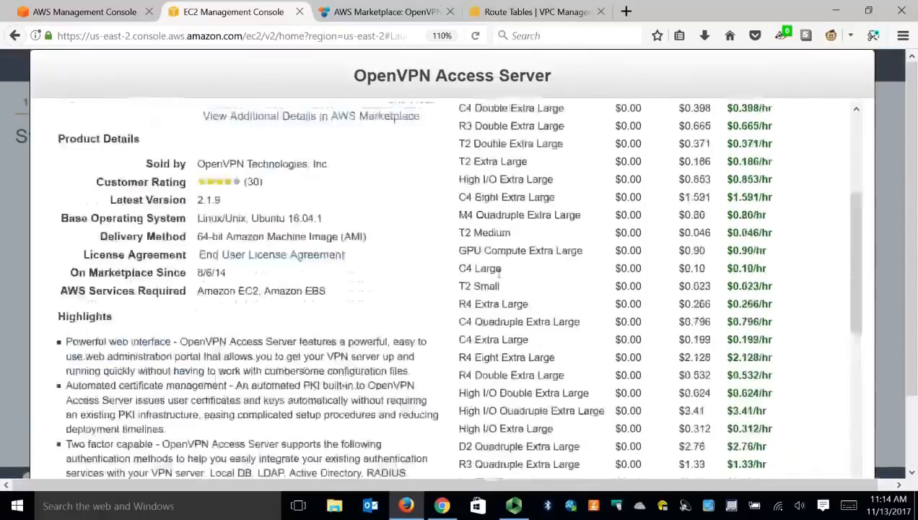
scroll(669, 345, down, 12)
scroll(669, 345, down, 2)
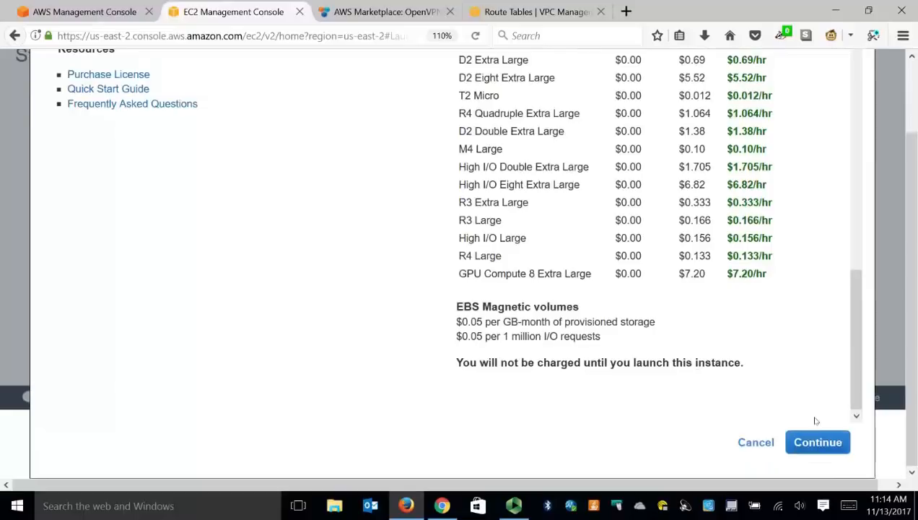
click(826, 442)
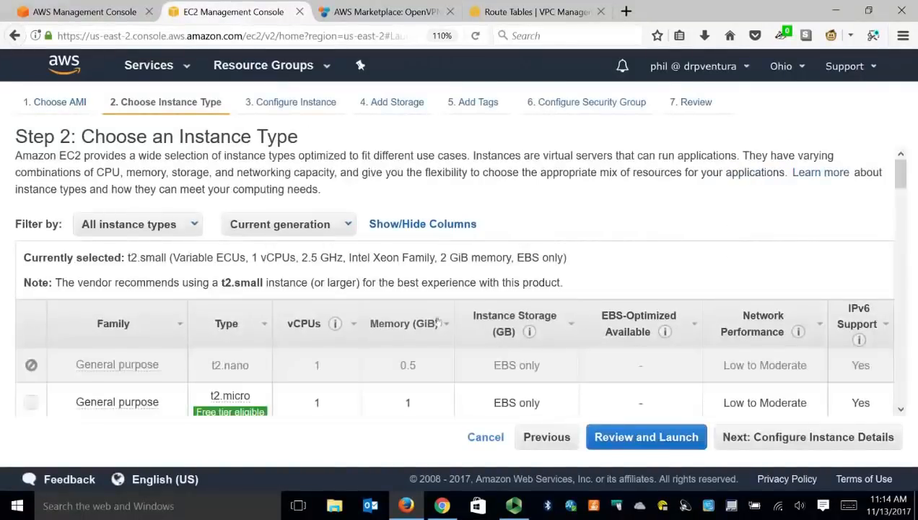
scroll(450, 330, down, 3)
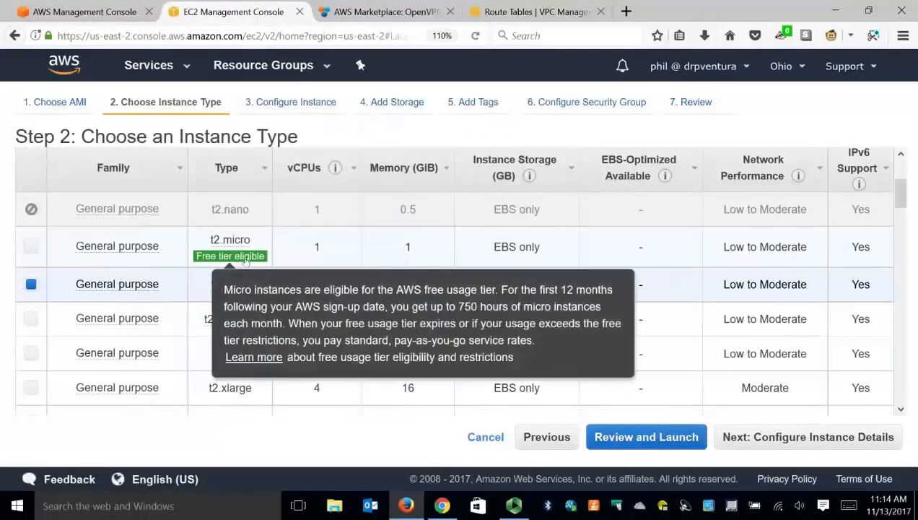
Choose the t2.micro instance type and jump straight to the launch review.
click(33, 251)
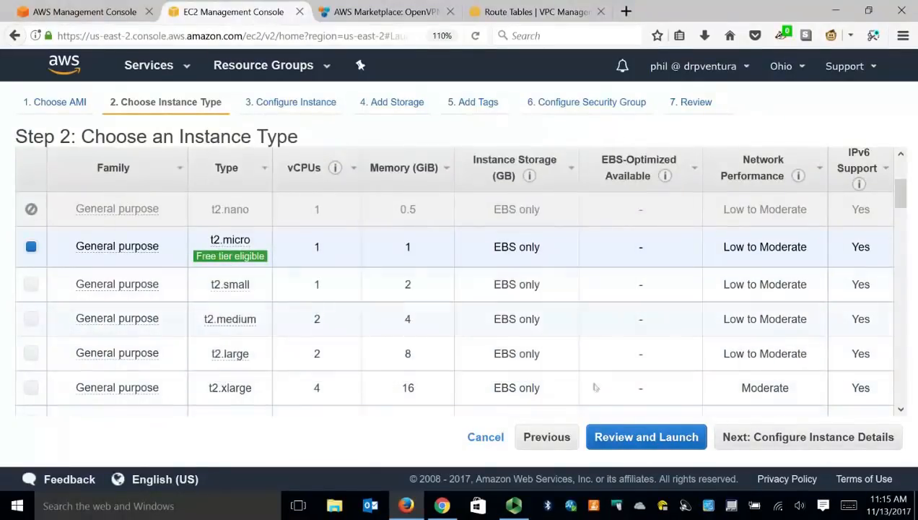
click(674, 442)
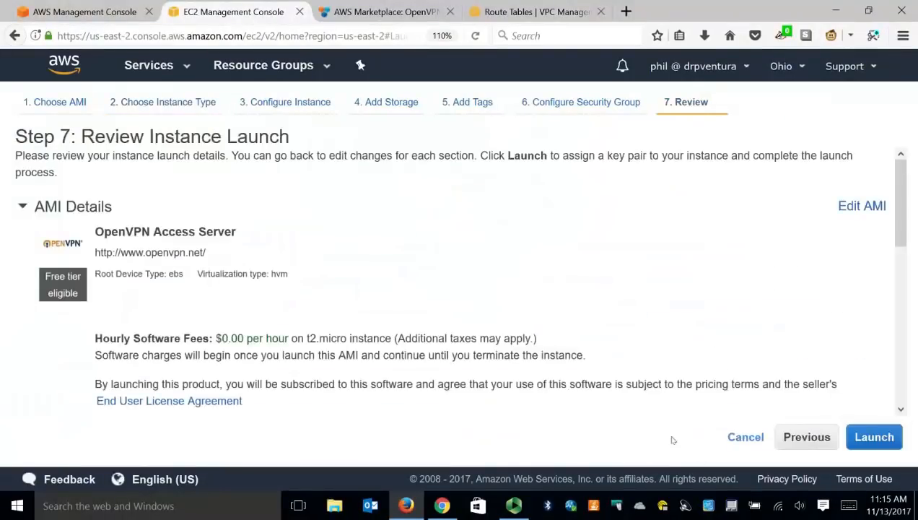
Set the security group's SSH rule source to My IP and return to the review.
scroll(559, 195, down, 5)
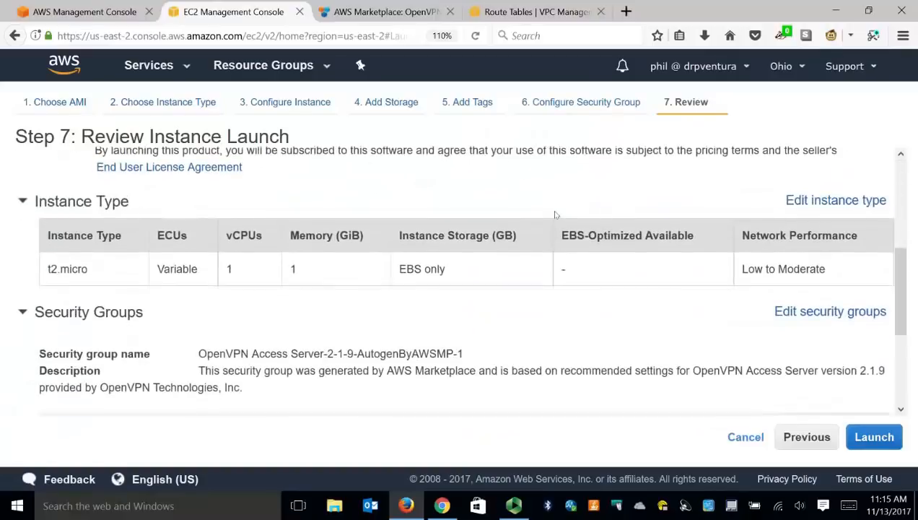
scroll(397, 259, down, 2)
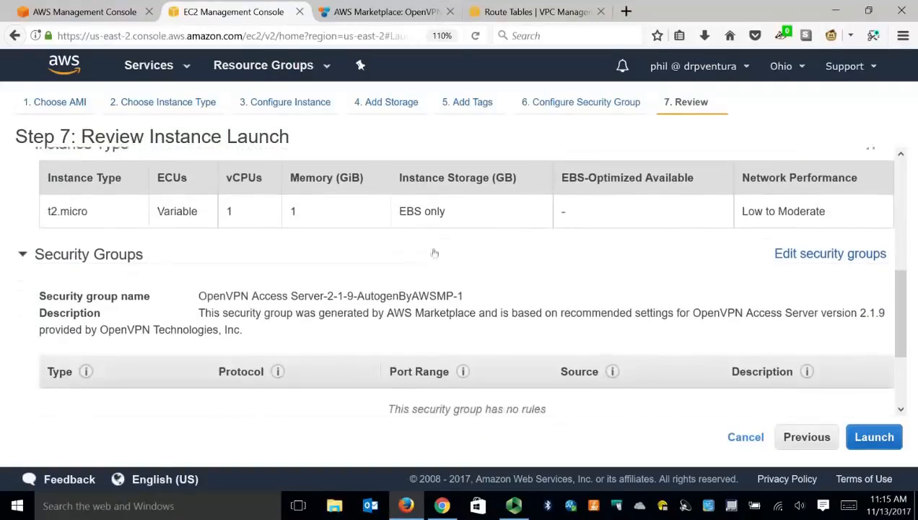
click(825, 233)
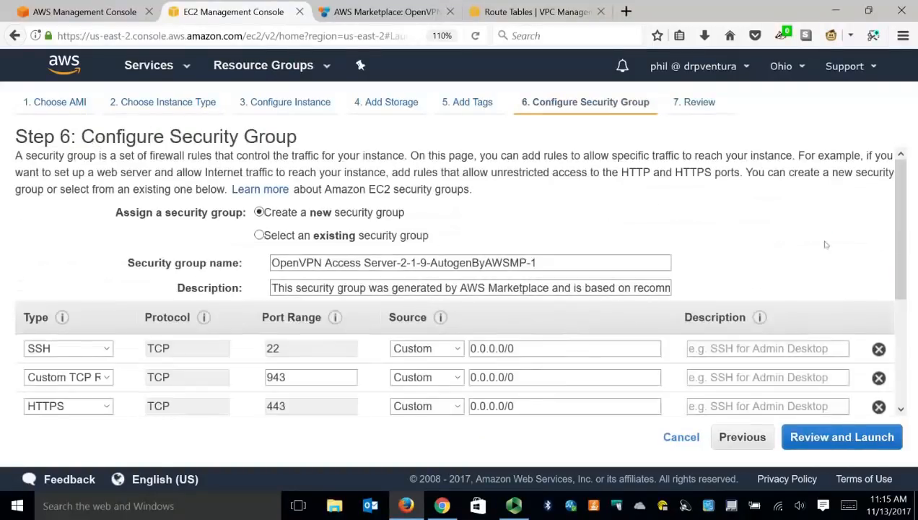
scroll(792, 242, down, 2)
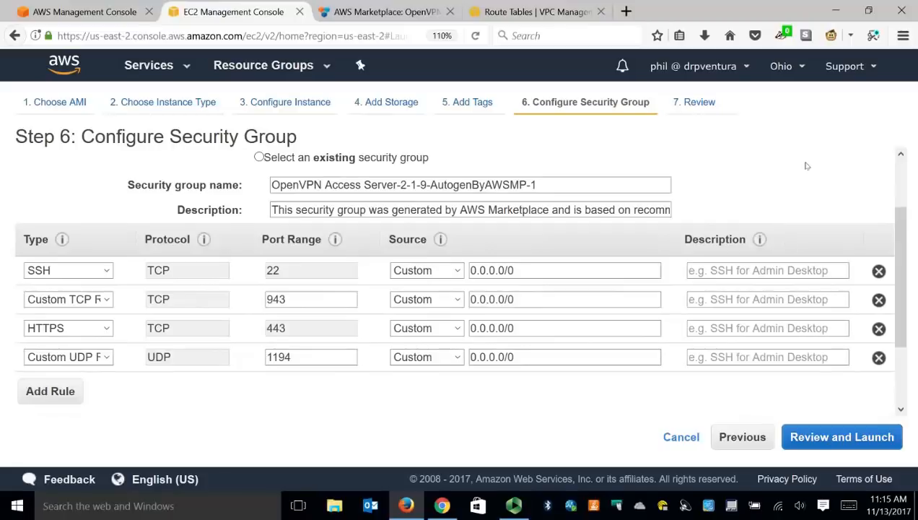
click(453, 278)
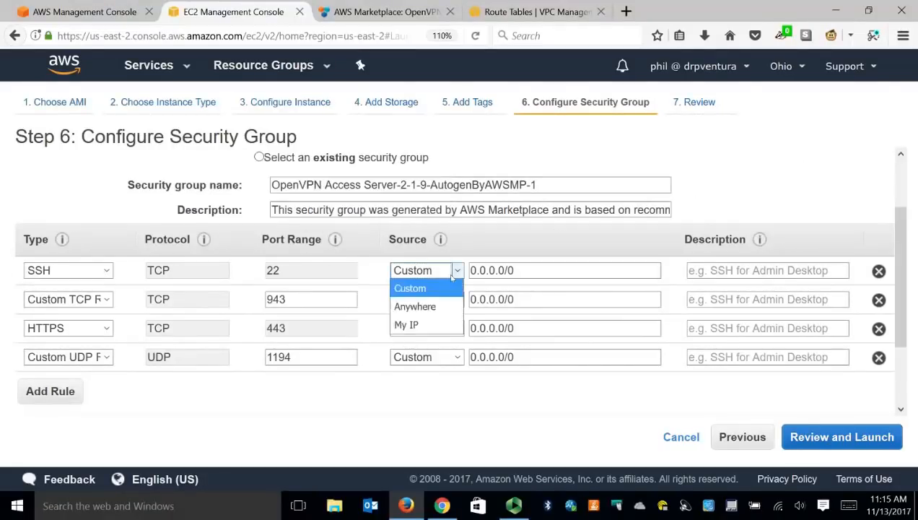
click(415, 323)
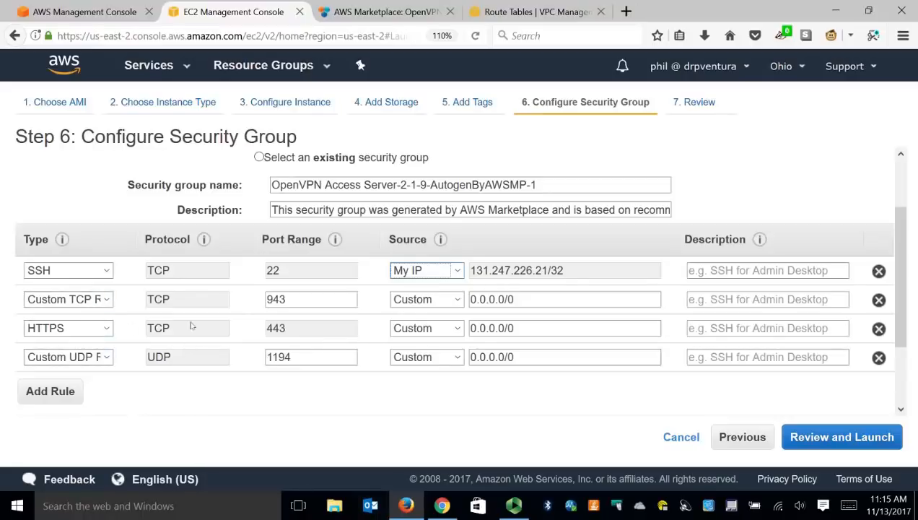
click(849, 441)
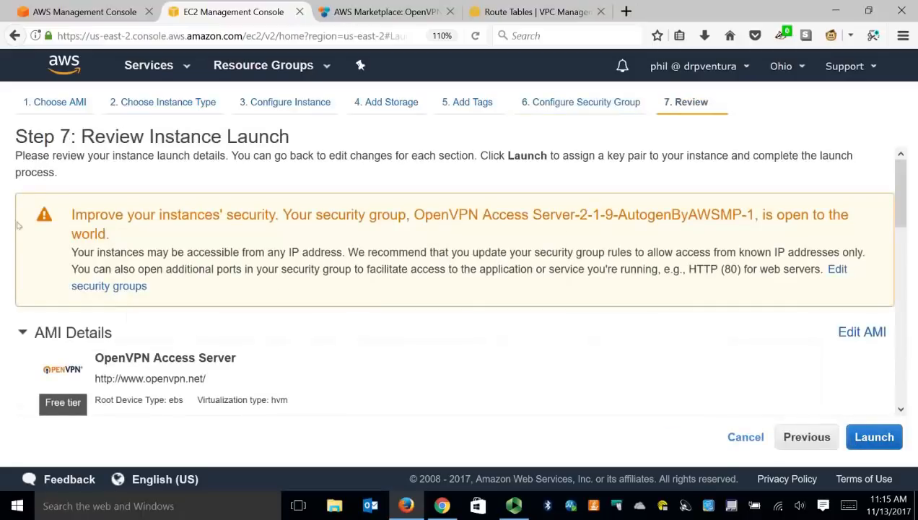
Go back from the launch review to edit the instance tags.
scroll(206, 252, down, 3)
scroll(210, 253, down, 5)
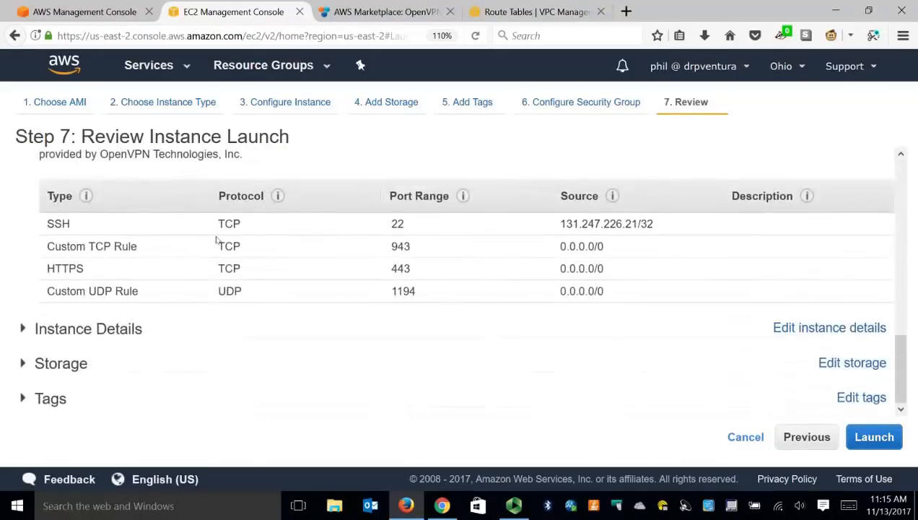
click(839, 397)
Add the tag Name = 'Demo OpenVPN' and return to the launch review.
click(36, 346)
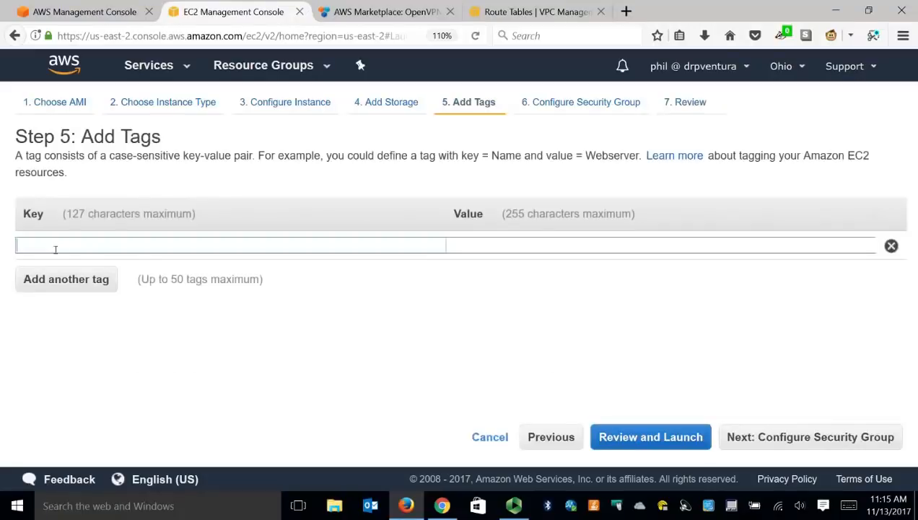
text(Name)
key(Tab)
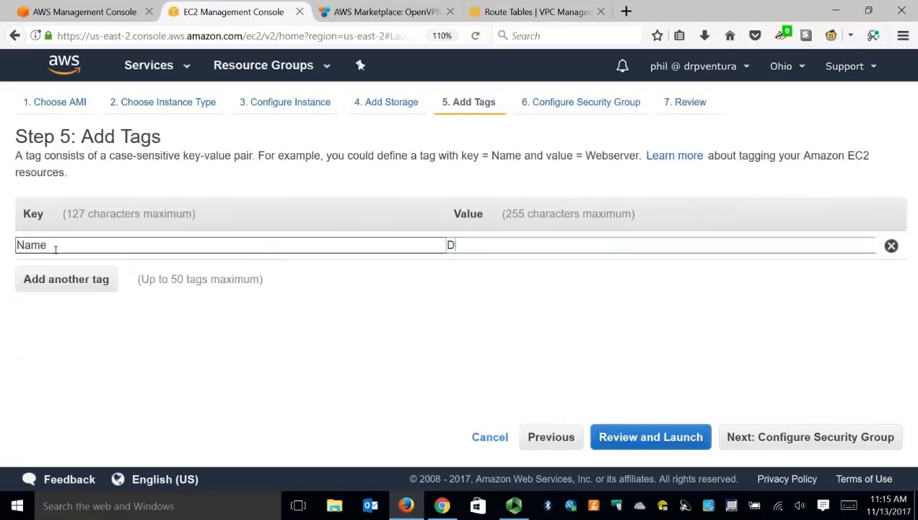
text(Demo Open)
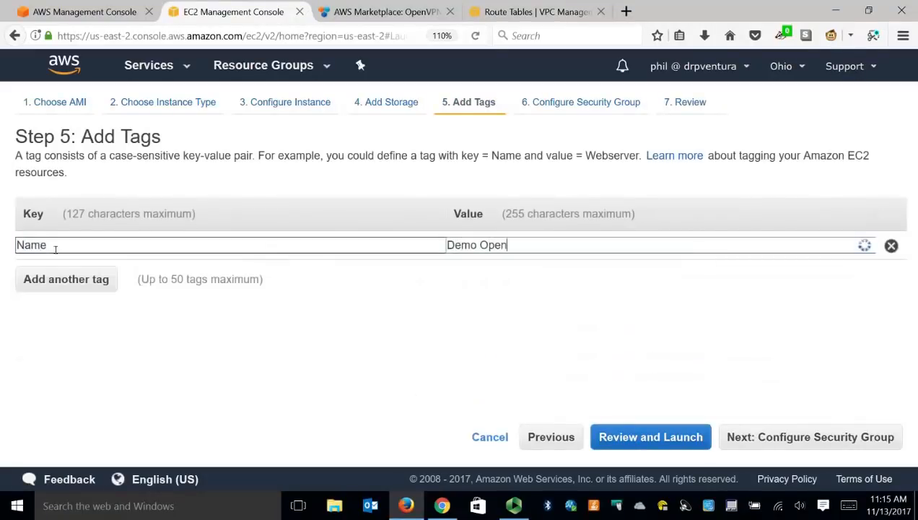
text(VPN)
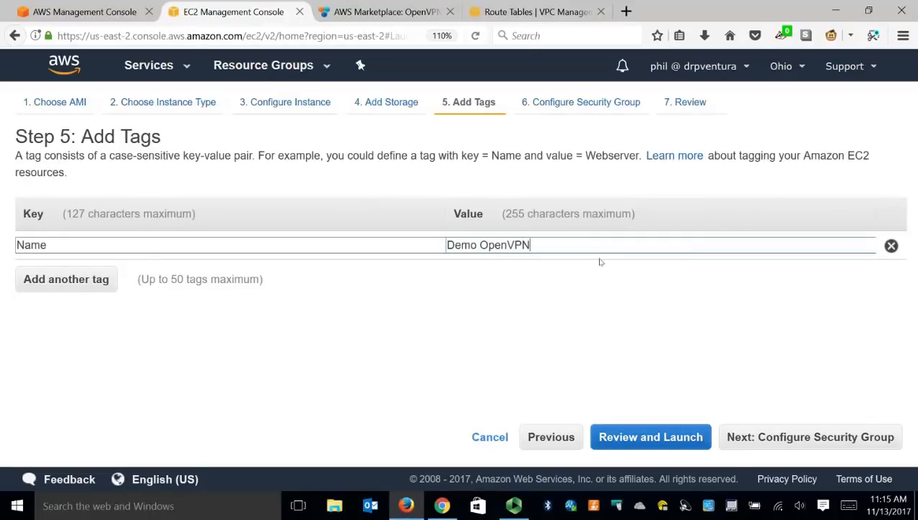
click(651, 435)
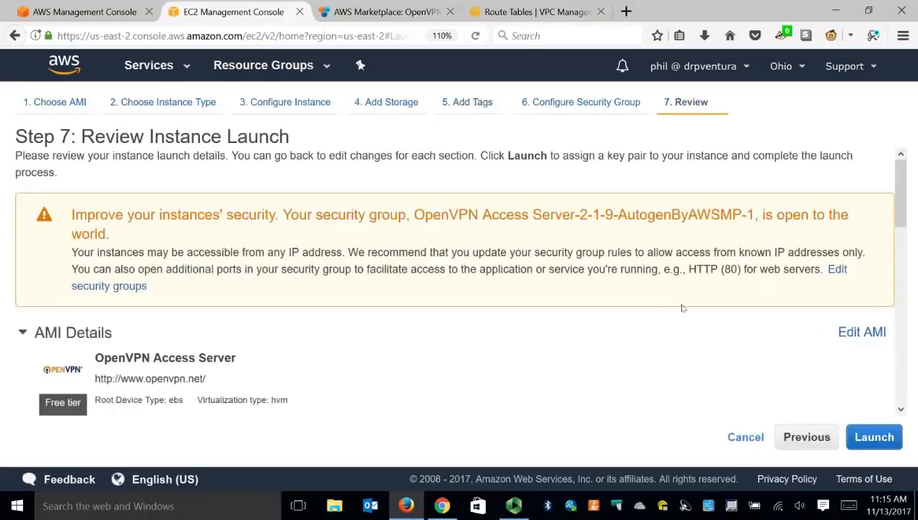
Launch the instance with the existing 'dropbox' key pair, acknowledging the private key.
scroll(681, 308, down, 10)
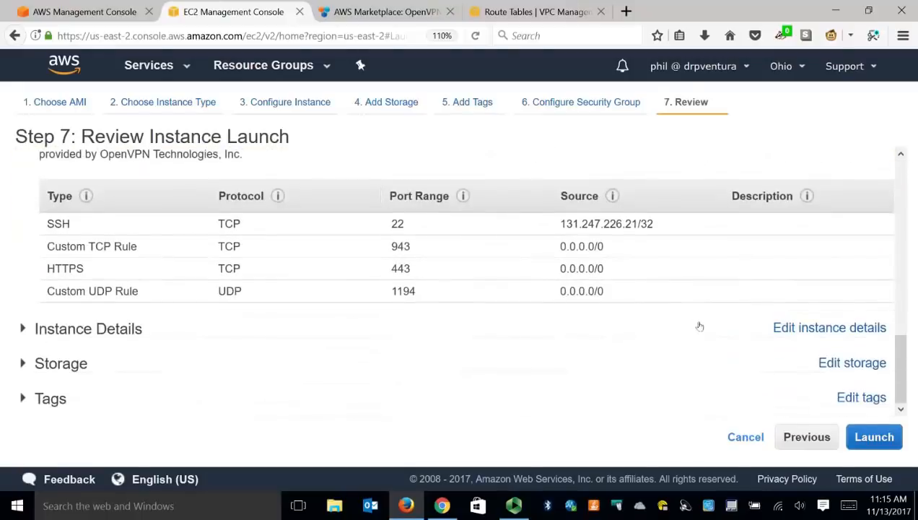
click(874, 436)
click(285, 327)
click(234, 360)
click(227, 351)
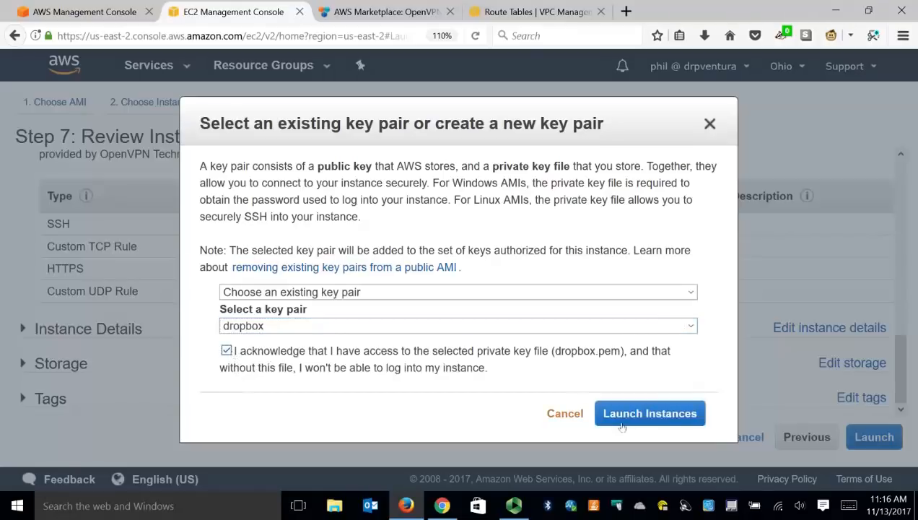
click(642, 413)
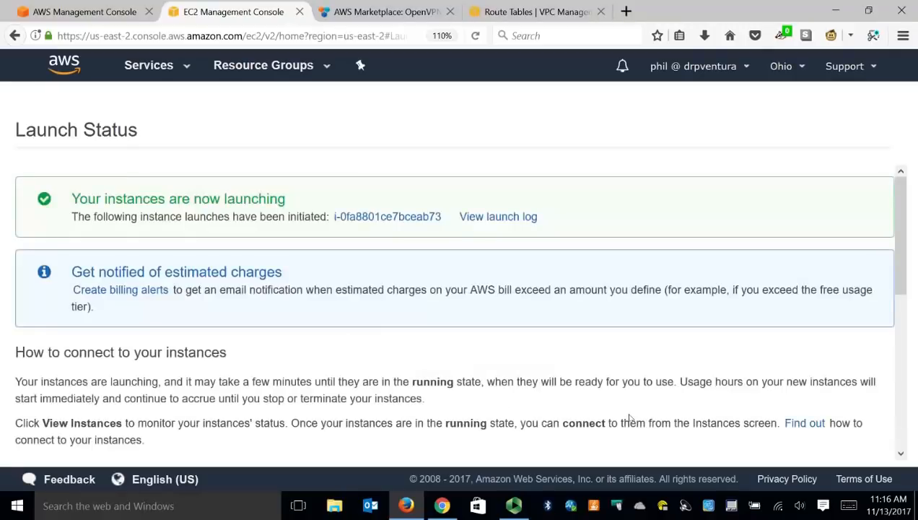
Open the new Demo OpenVPN instance, enlarge its details pane and select its private IP.
click(436, 220)
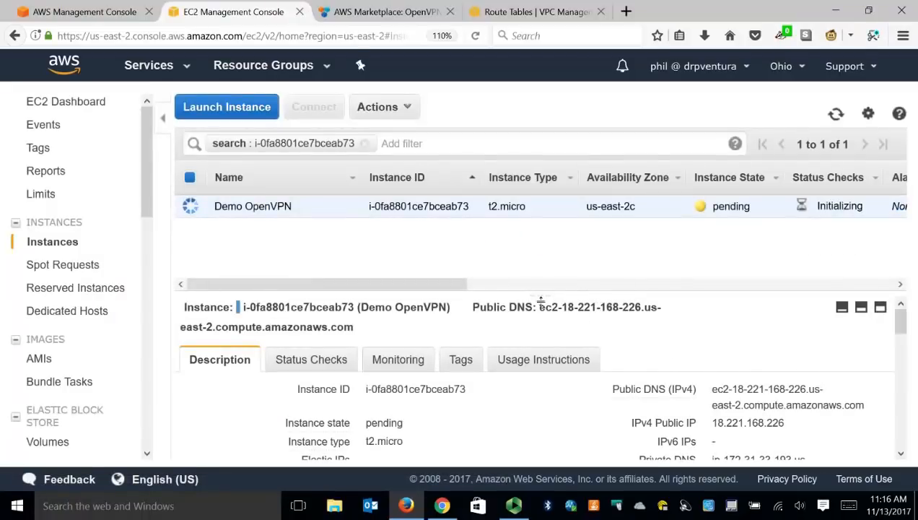
drag(540, 298, 541, 259)
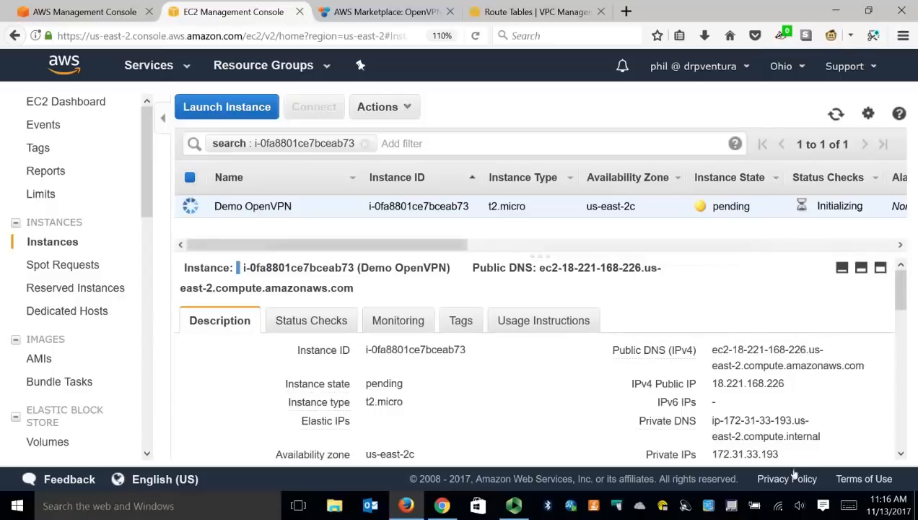
drag(709, 454, 792, 457)
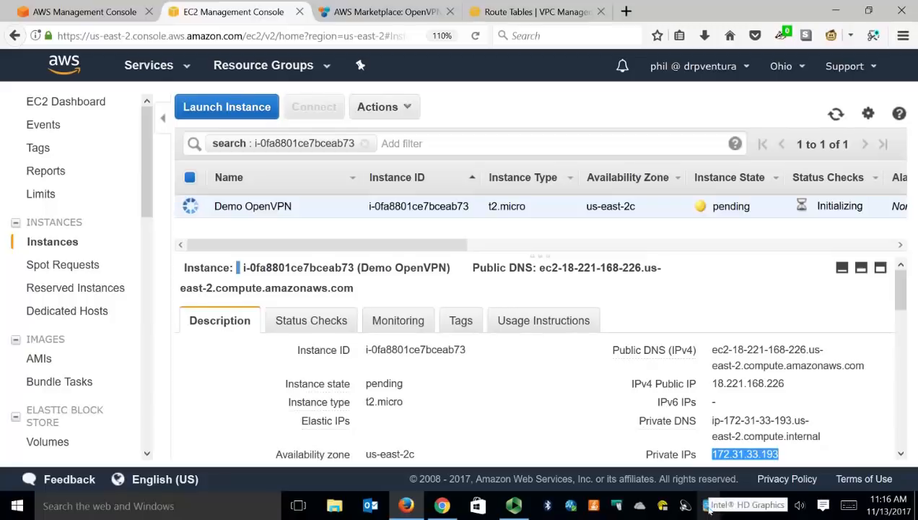
mouse_move(655, 426)
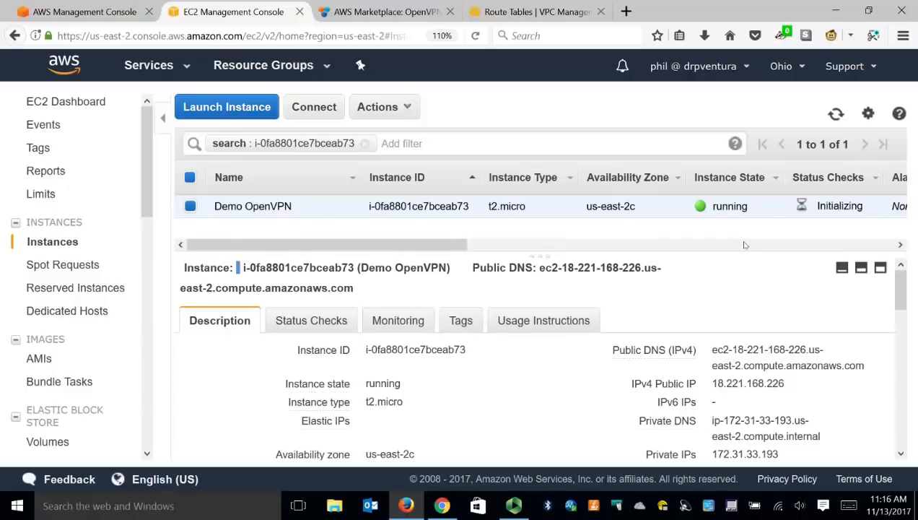
click(442, 506)
click(210, 11)
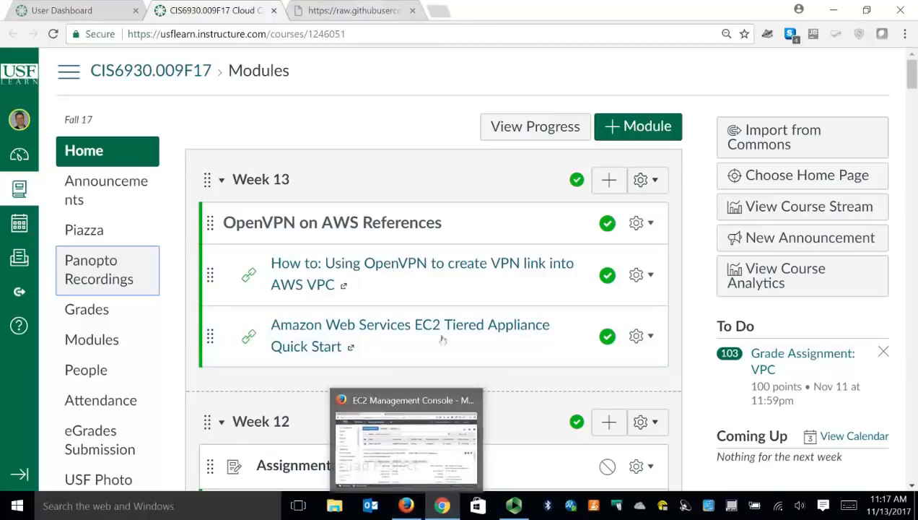
click(429, 451)
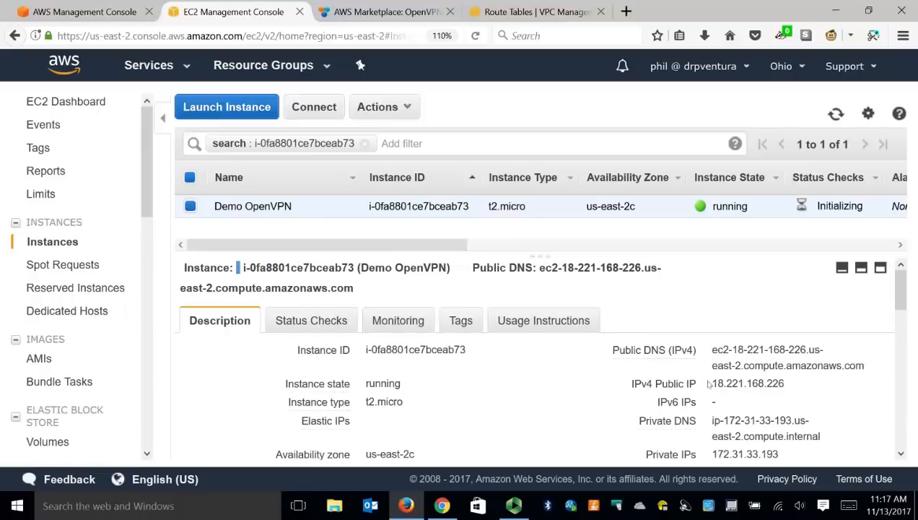
click(443, 505)
Switch to the OpenVPN Access Server Marketplace listing and scroll through it.
click(407, 505)
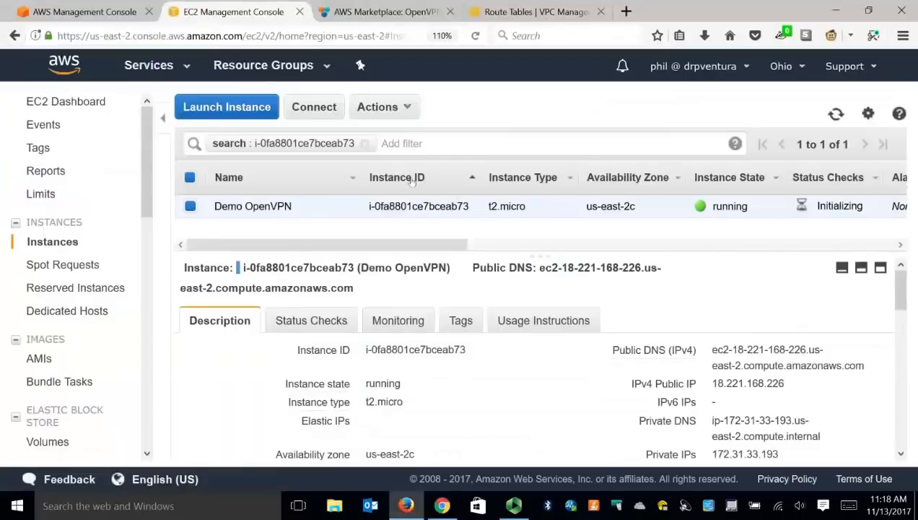
click(411, 9)
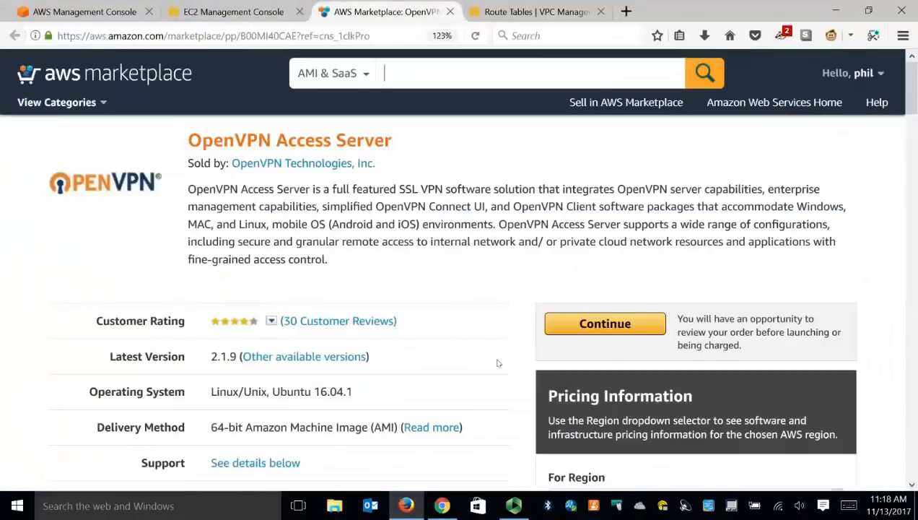
scroll(497, 363, down, 3)
scroll(499, 363, down, 3)
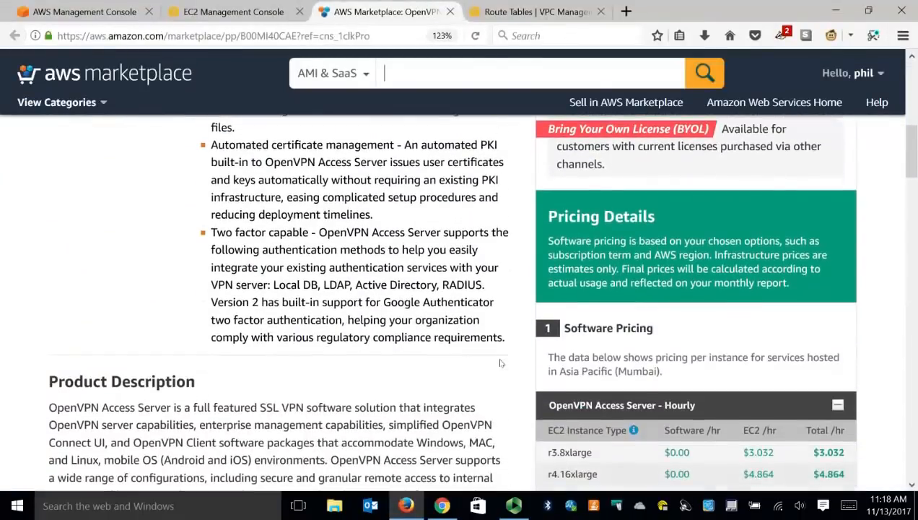
scroll(501, 363, down, 3)
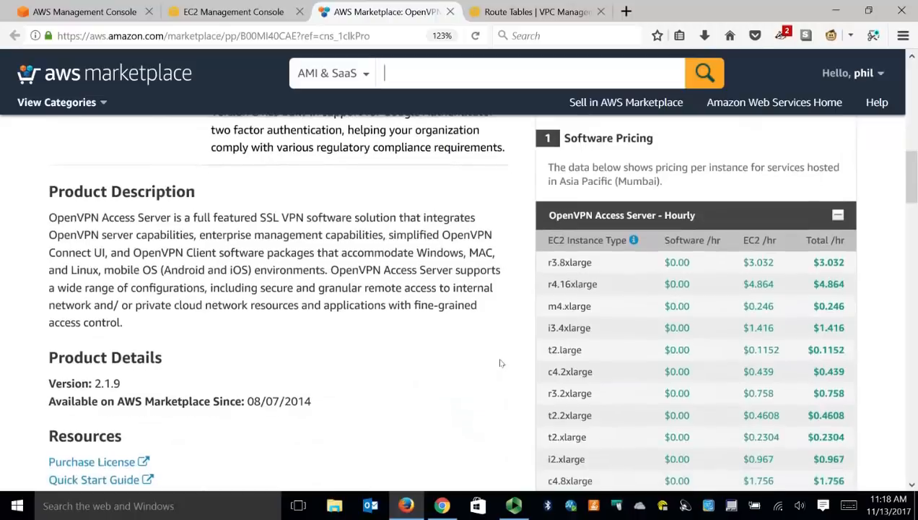
scroll(502, 363, up, 9)
Find 'user' in the listing text, jumping to the Usage Instructions match.
key(ctrl+f)
text(user)
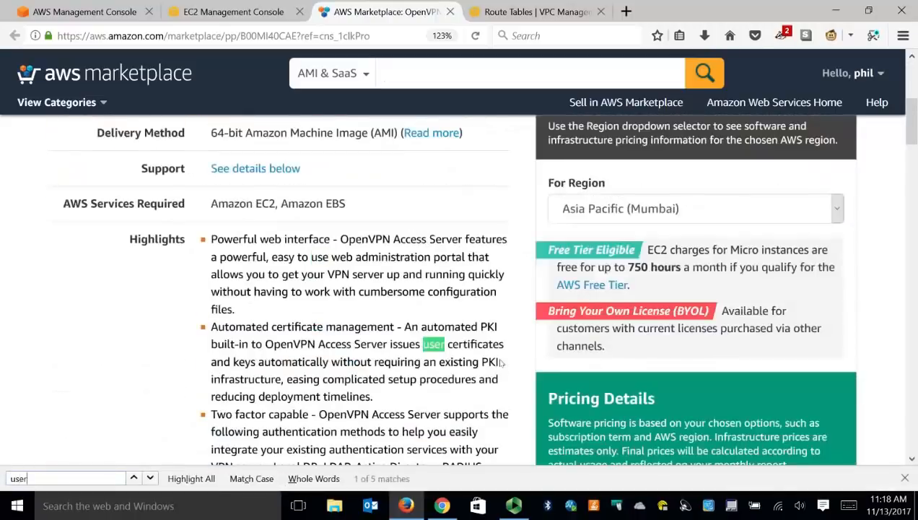
text(na)
key(BackSpace)
key(BackSpace)
text(name)
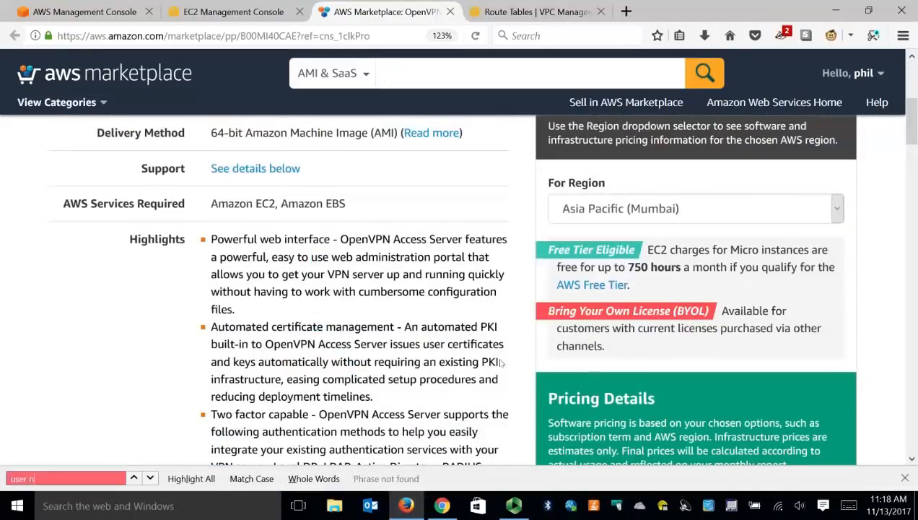
key(BackSpace)
key(BackSpace)
key(BackSpace)
key(BackSpace)
key(BackSpace)
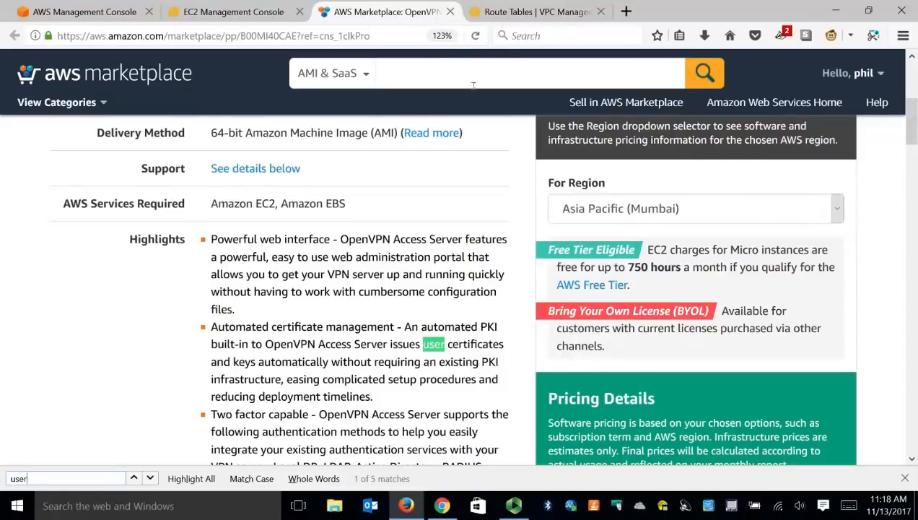
click(150, 477)
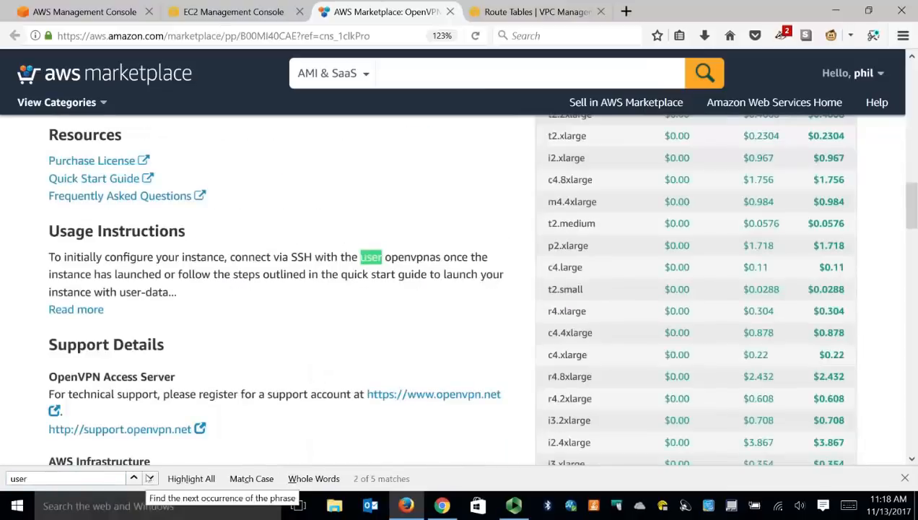
Enlarge the page text and select the SSH login user 'openvpnas'.
key(ctrl+plus)
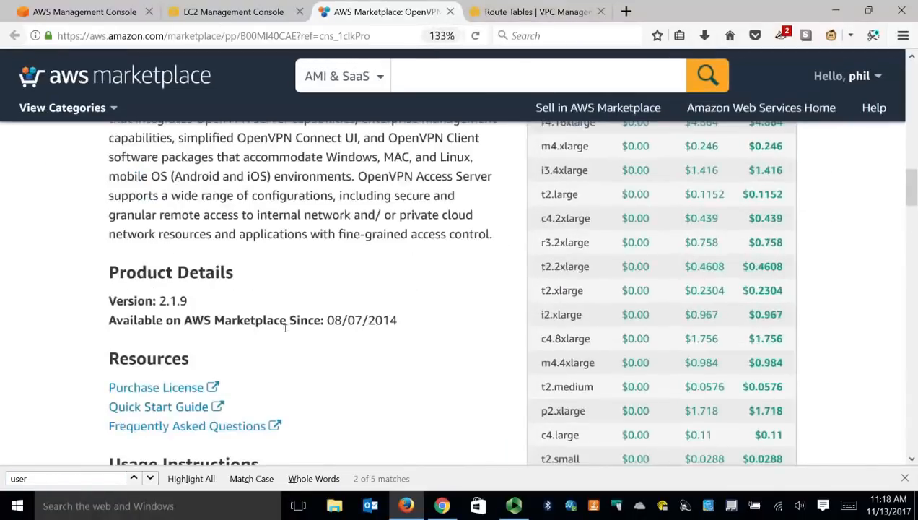
scroll(191, 286, down, 6)
scroll(192, 287, up, 2)
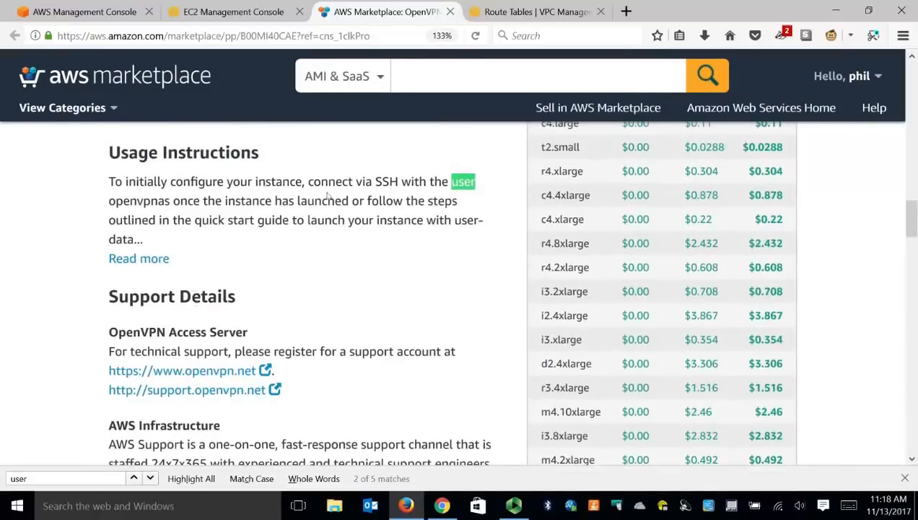
click(409, 203)
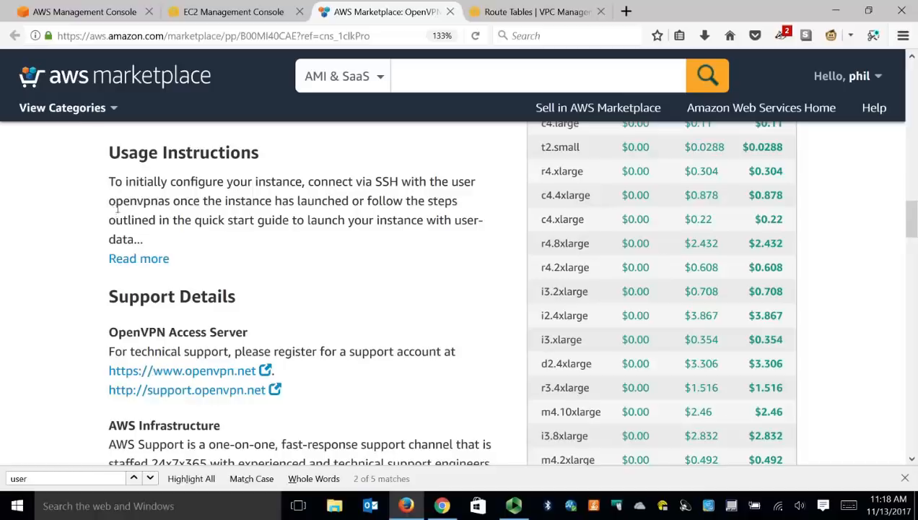
drag(109, 203, 172, 203)
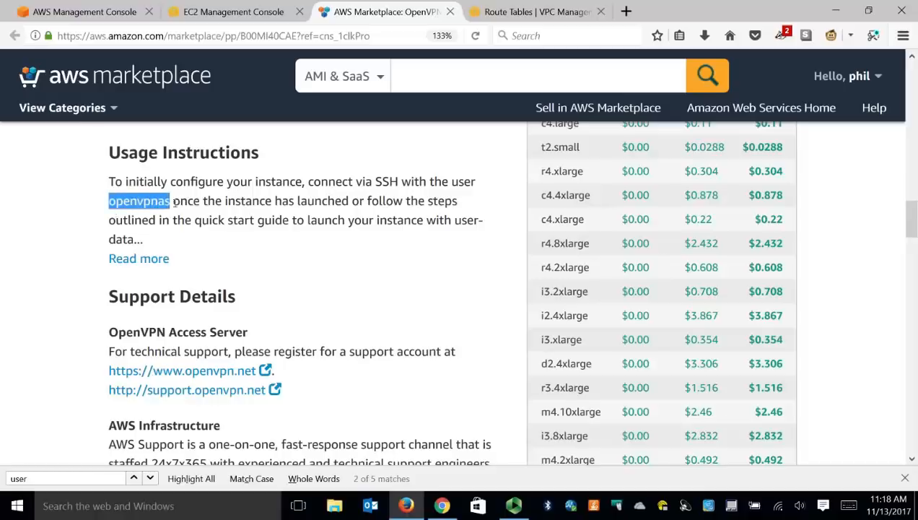
click(185, 512)
Launch PuTTY via Windows search and search Quick access for dr*.ppk files.
text(putty)
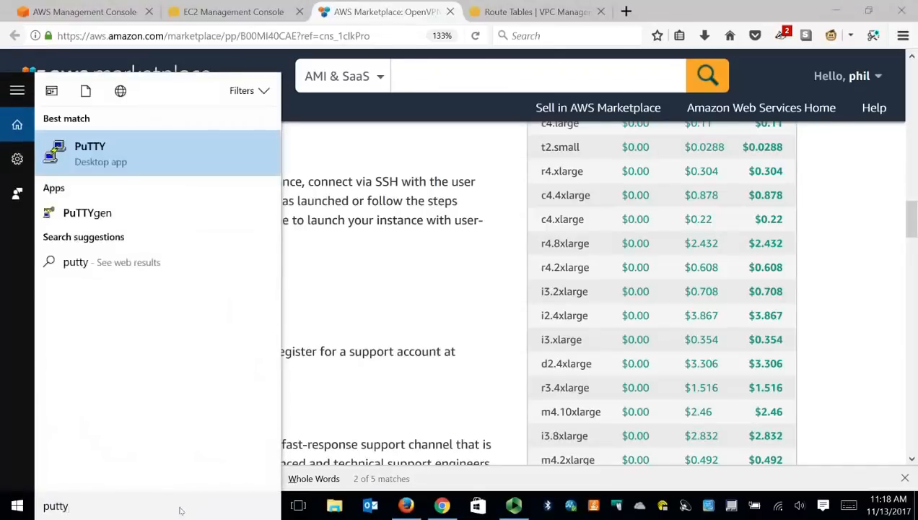
key(Return)
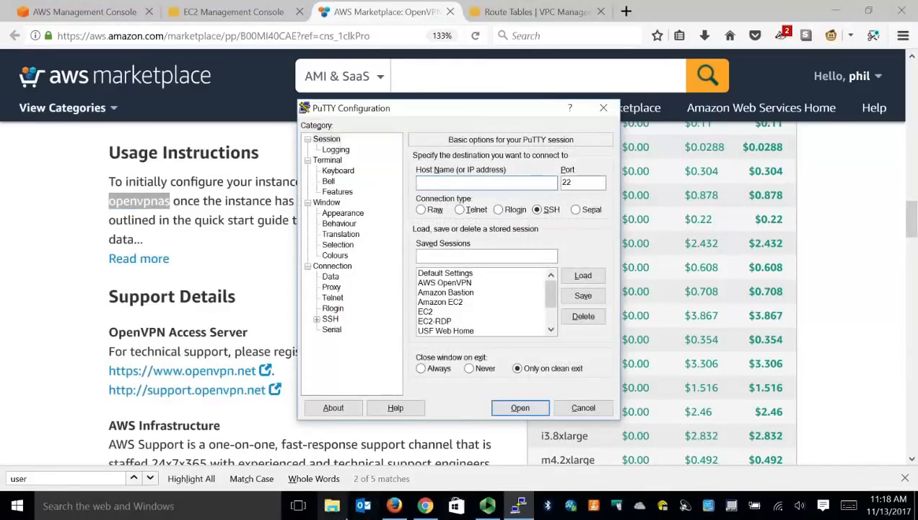
key(super+e)
click(766, 191)
text(dr)
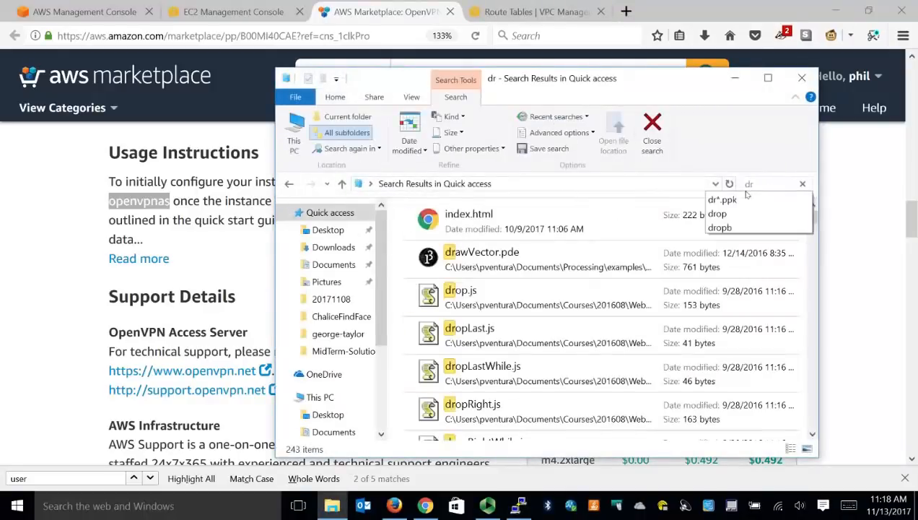
click(747, 199)
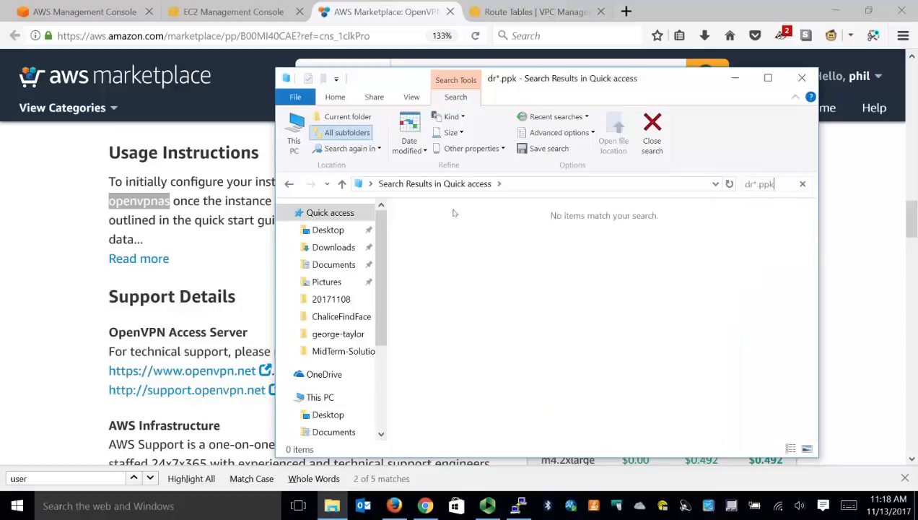
Find dropbox_key.ppk in Downloads and load it into Pageant with its passphrase.
click(331, 248)
click(781, 186)
text(dr)
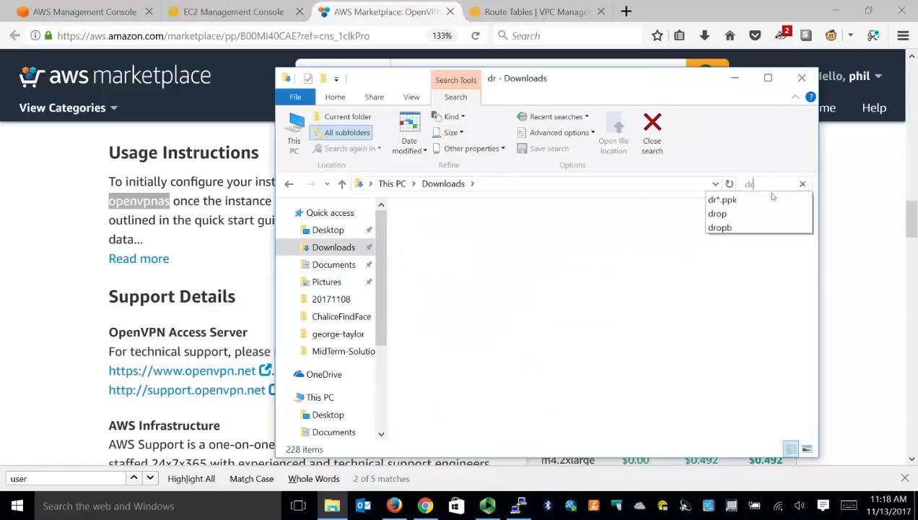
click(758, 200)
click(457, 250)
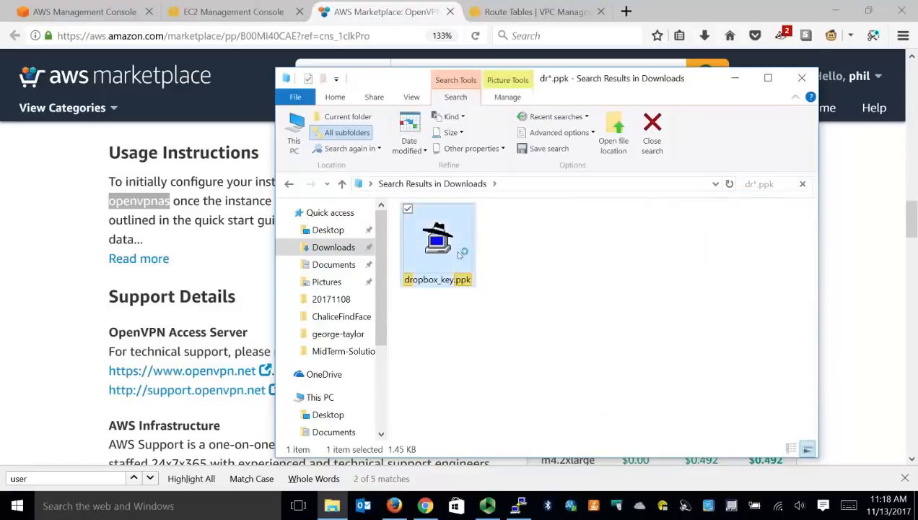
double_click(457, 250)
text(********)
key(Return)
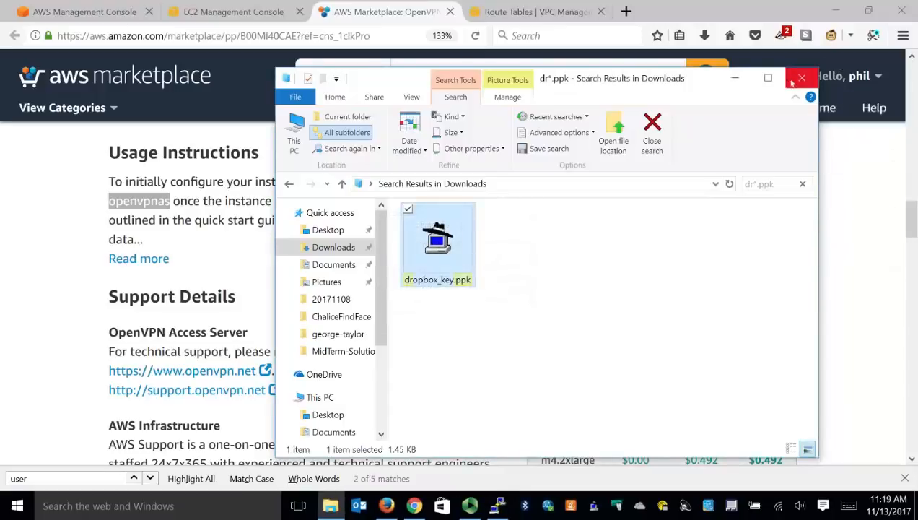
click(791, 79)
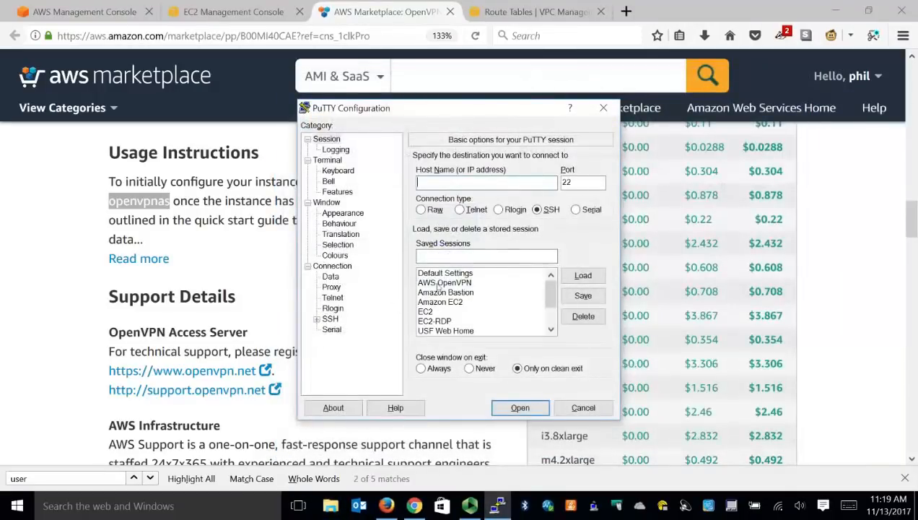
click(442, 283)
Load the AWS OpenVPN session and copy the instance's public IP 18.221.168.226 from EC2.
click(583, 275)
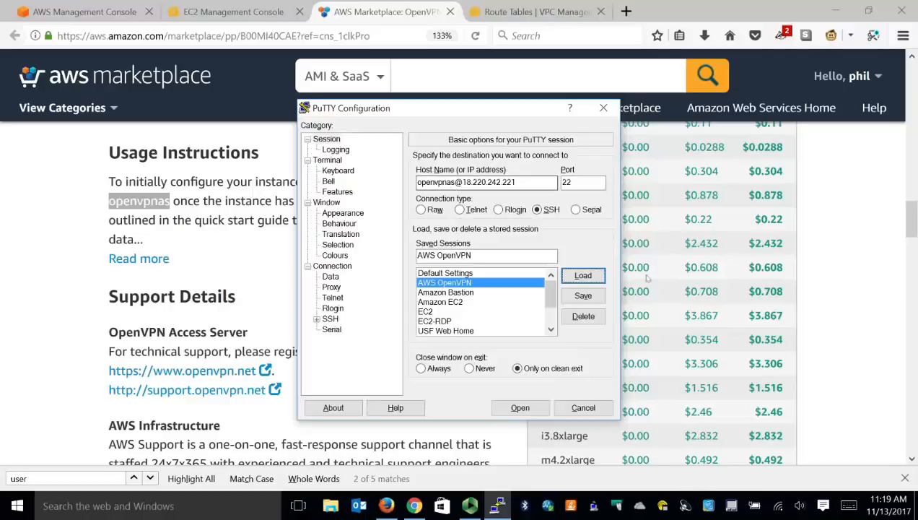
click(387, 506)
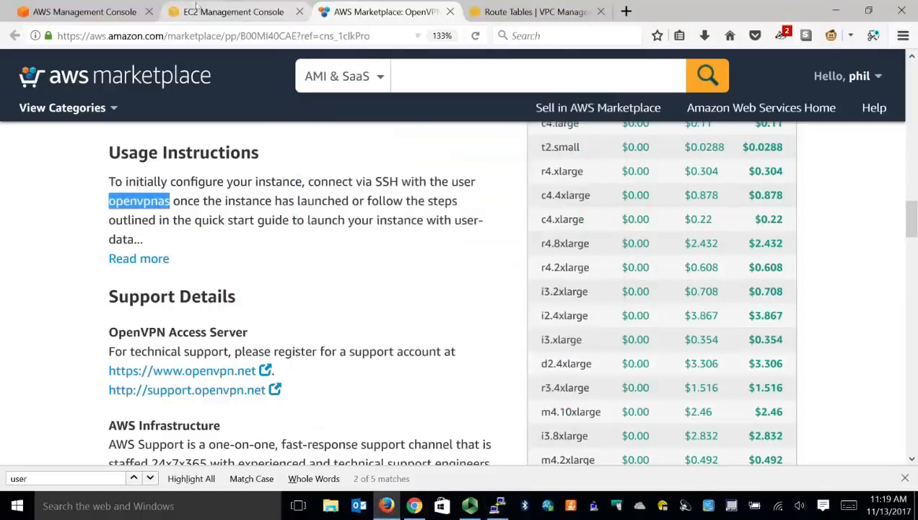
click(232, 12)
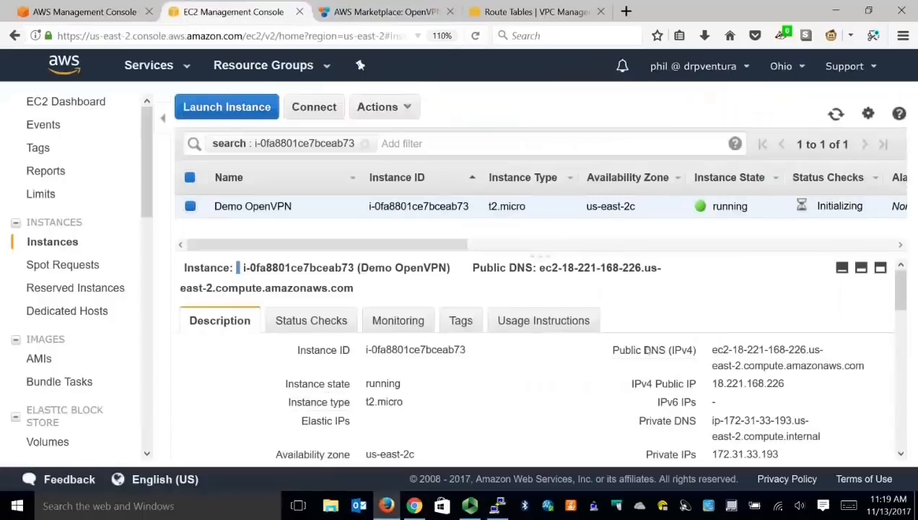
drag(711, 383, 788, 385)
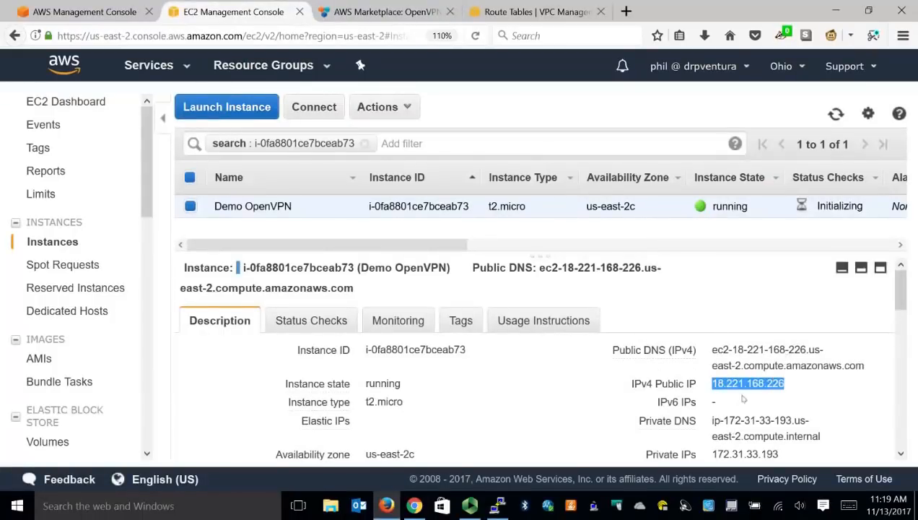
right_click(756, 388)
click(714, 389)
drag(713, 385, 786, 386)
right_click(776, 385)
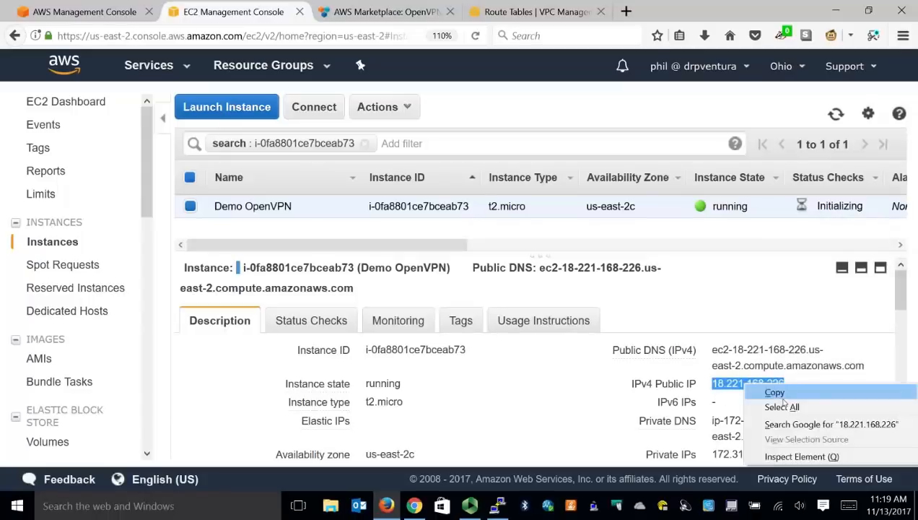
click(778, 400)
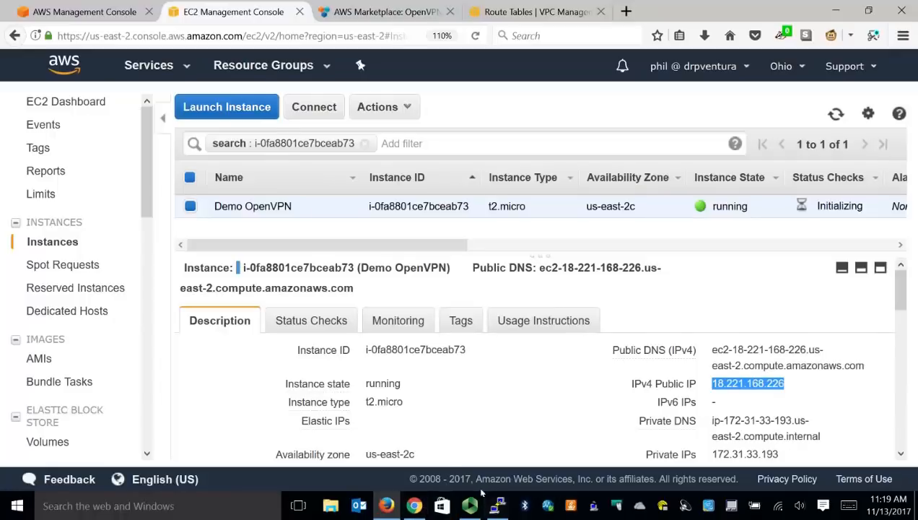
Paste 18.221.168.226 as the Host Name, save the session and connect via SSH.
mouse_move(414, 506)
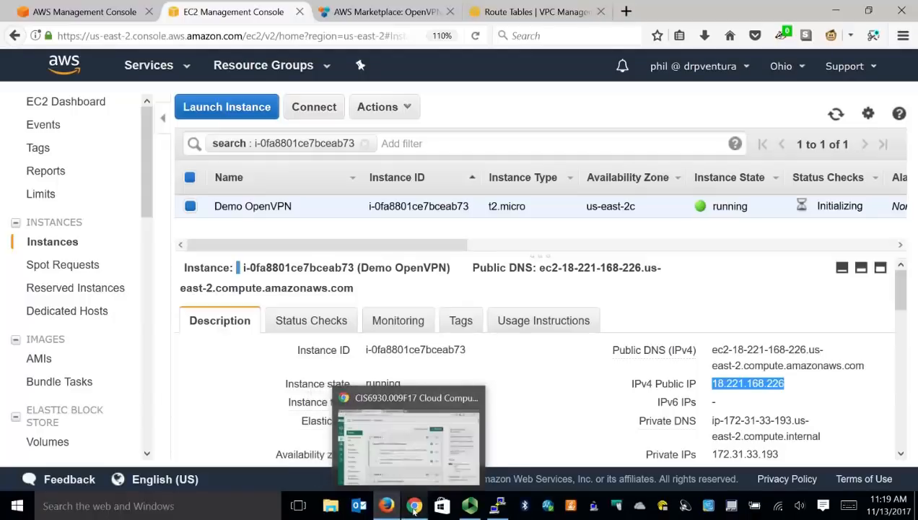
click(496, 506)
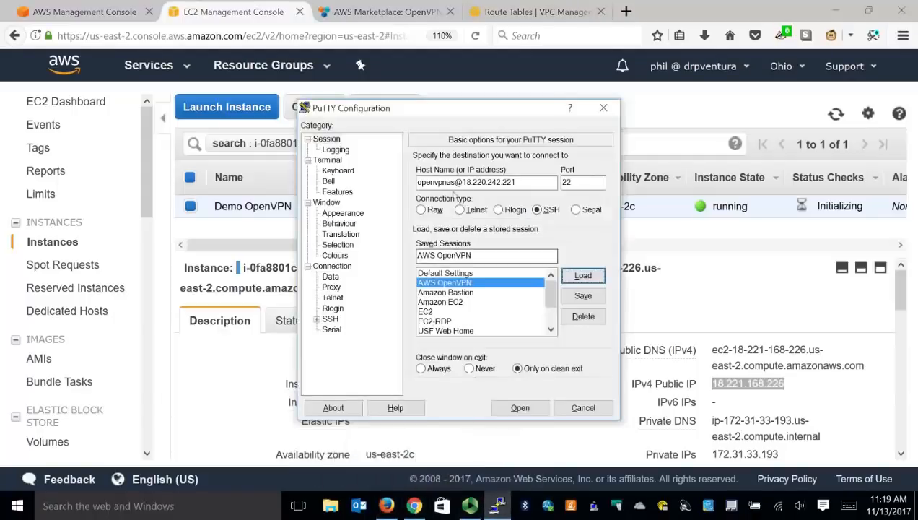
drag(464, 183, 540, 182)
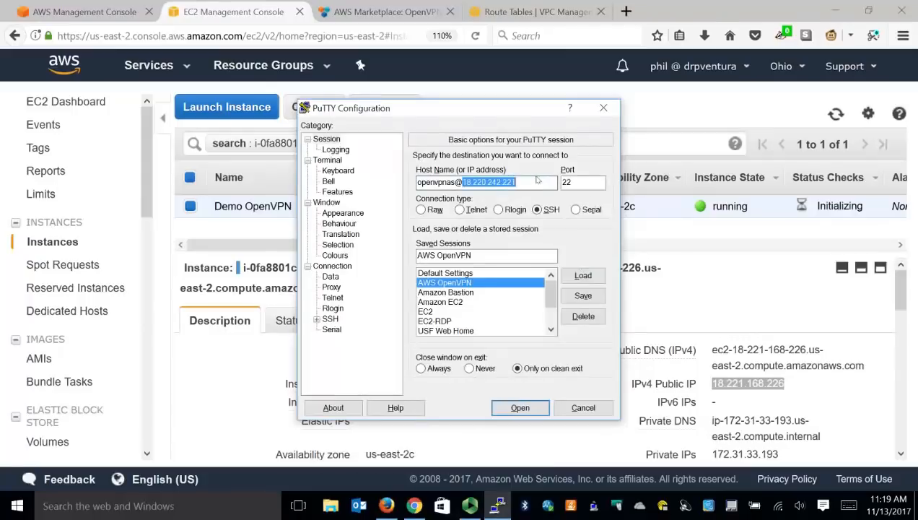
key(ctrl+v)
click(582, 295)
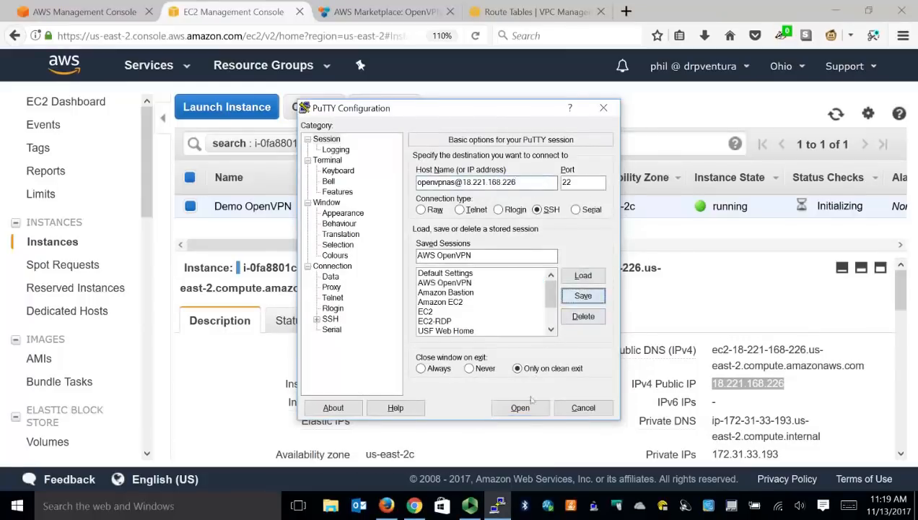
click(520, 408)
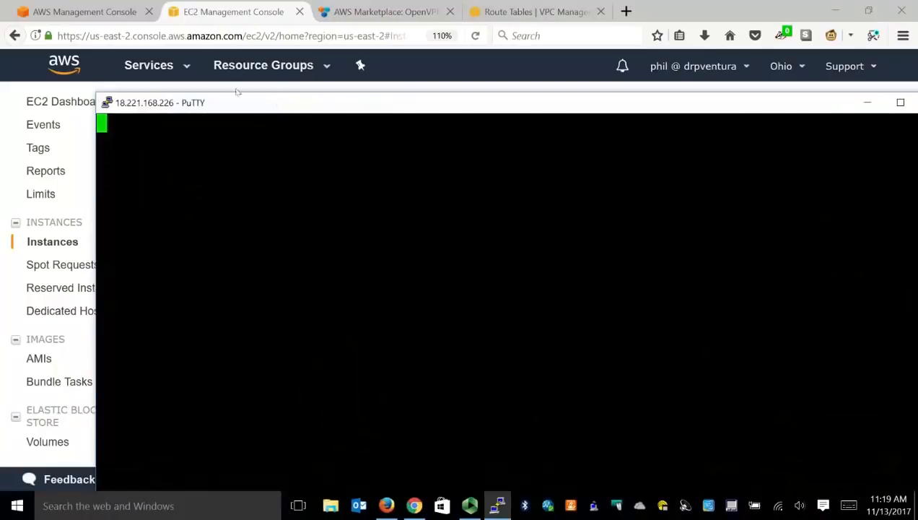
click(443, 357)
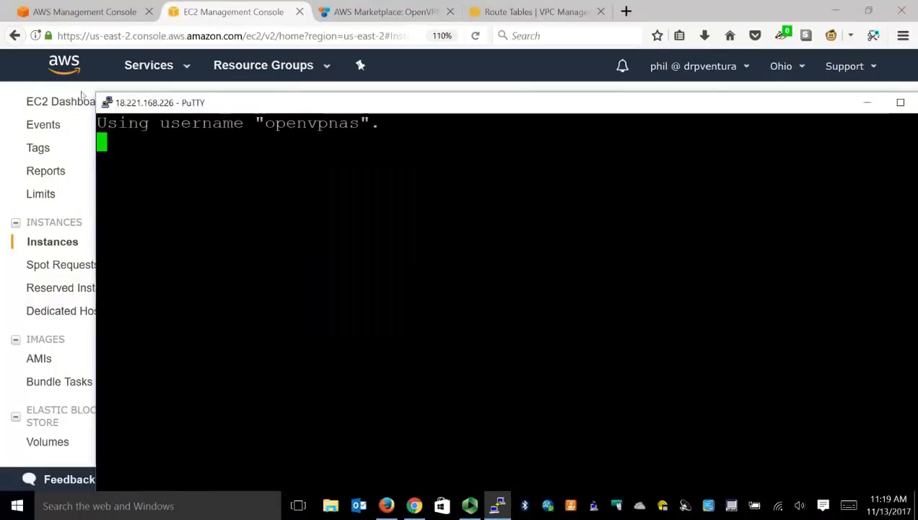
Maximize the terminal, accept the licence with yes, and keep the primary node, eth0 and port 943 defaults.
drag(100, 97, 99, 20)
click(801, 19)
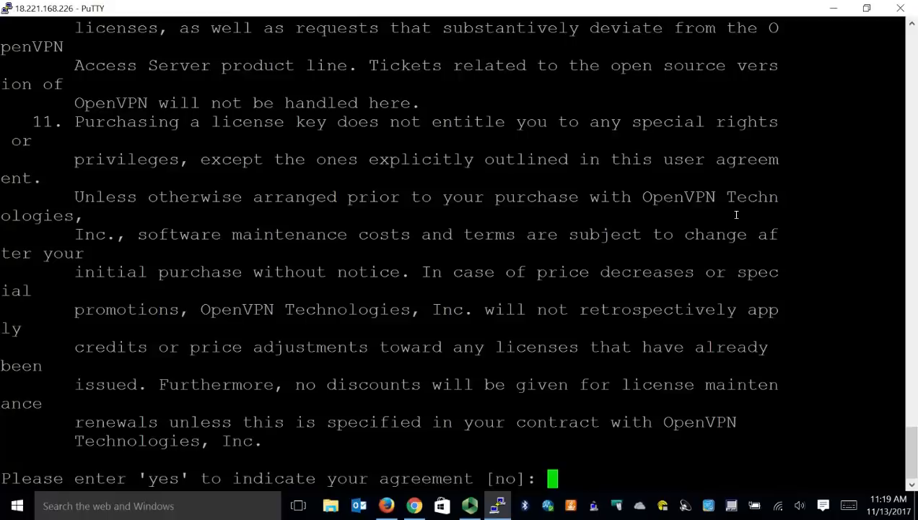
text(yes)
key(Return)
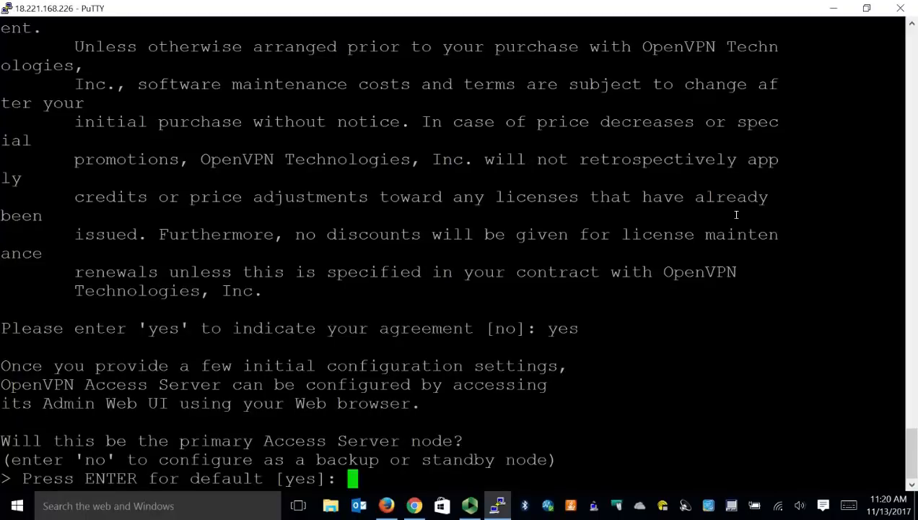
key(Return)
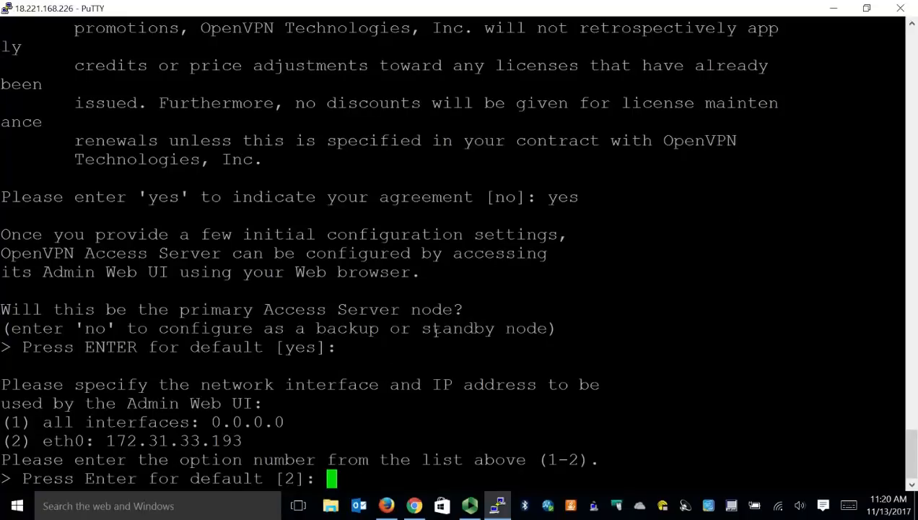
key(Return)
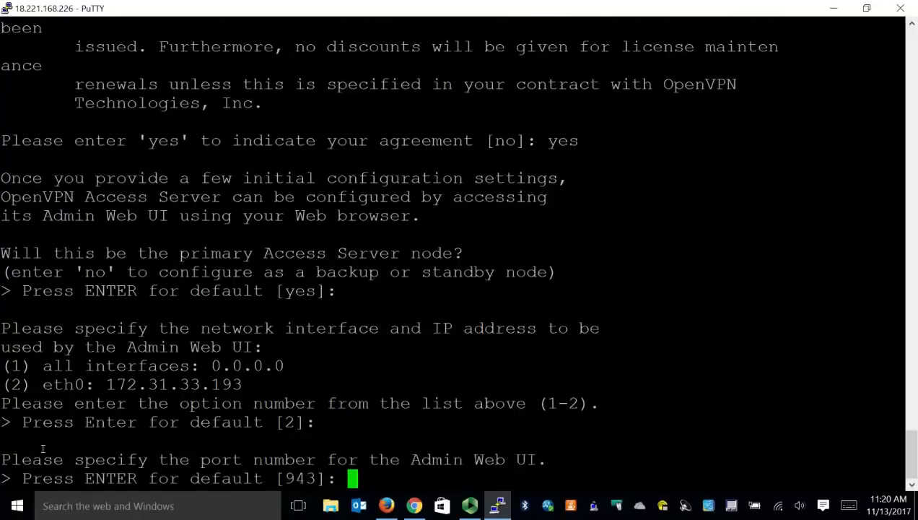
key(Return)
key(Return)
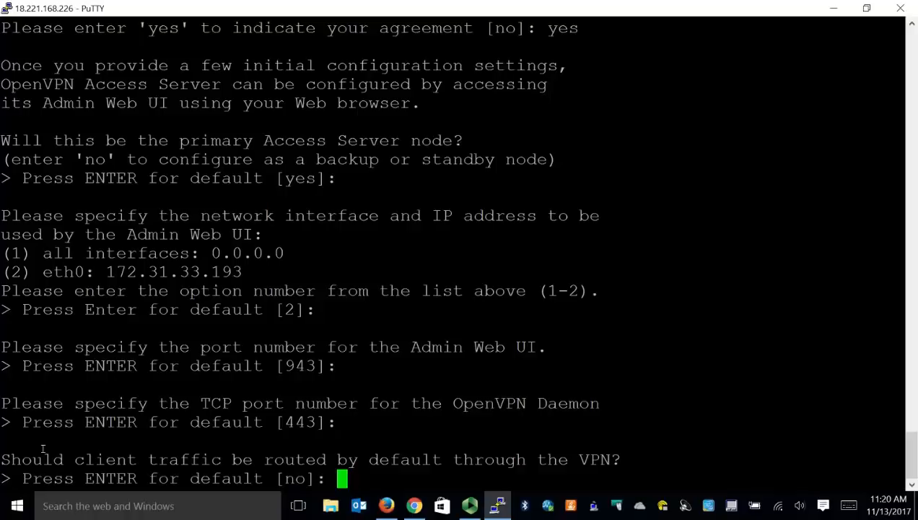
Route client traffic and DNS through the VPN, and keep internal DB authentication and private subnet access.
text(yes)
key(Return)
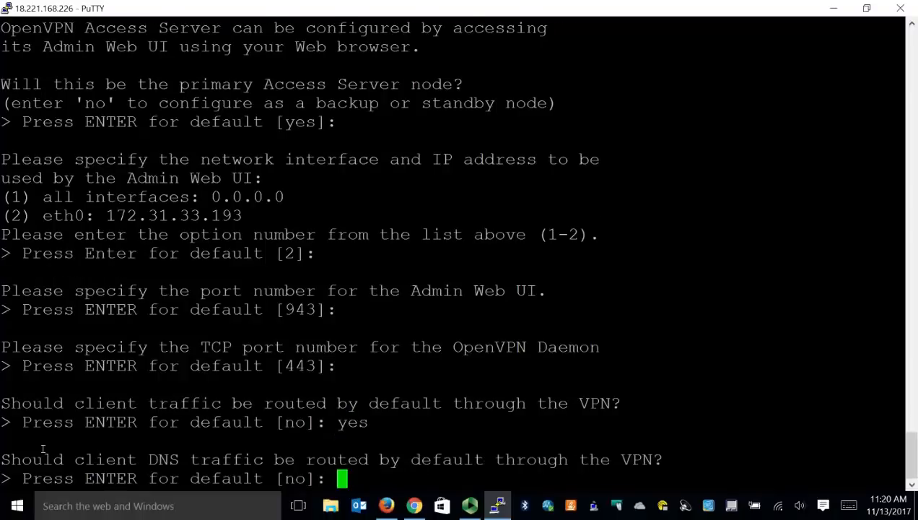
text(yes)
key(Return)
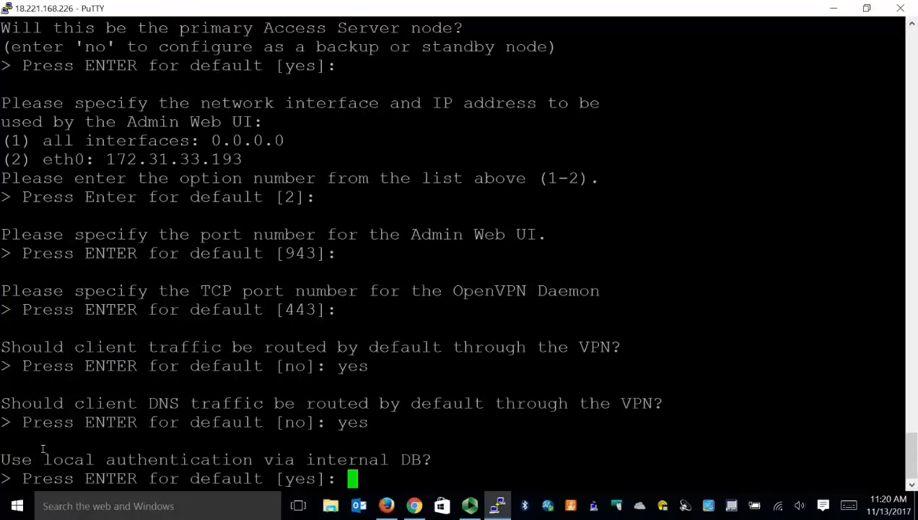
key(Return)
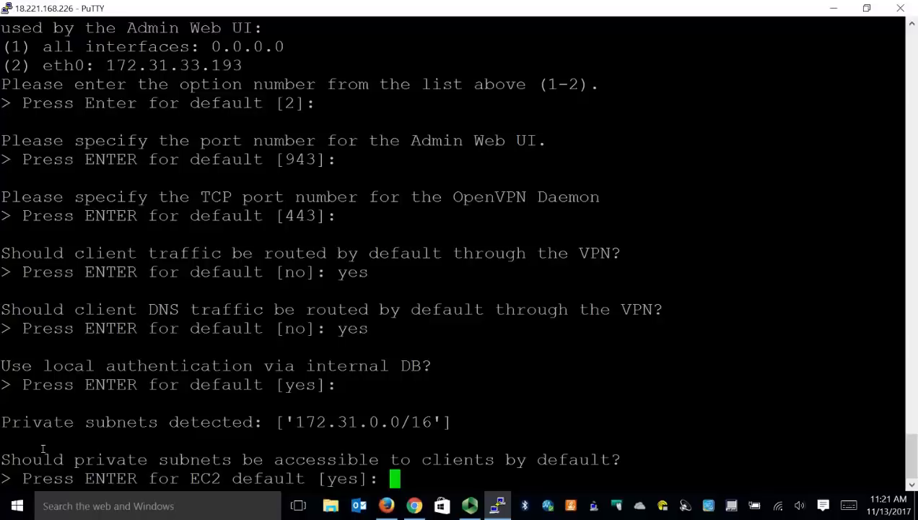
key(Return)
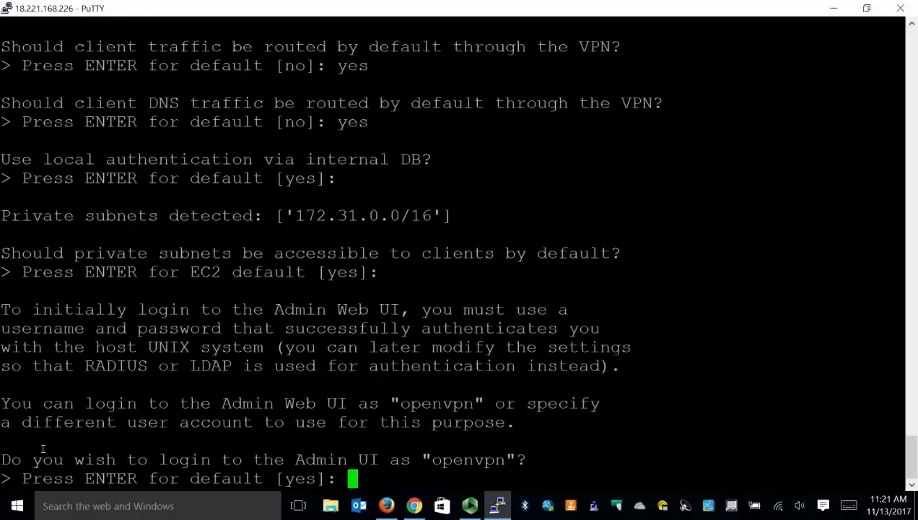
Decline the default openvpn login, create a custom admin user and password, and skip the licence key.
text(no)
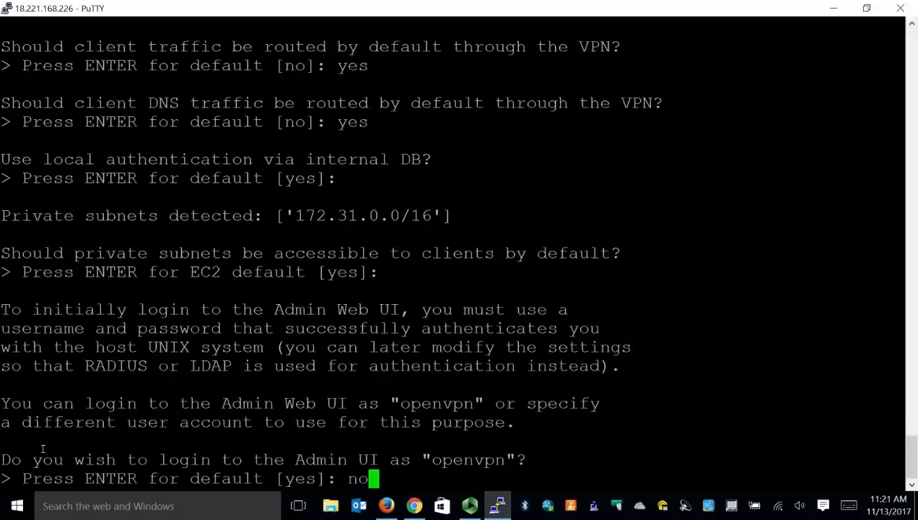
key(Return)
text(drv)
key(Return)
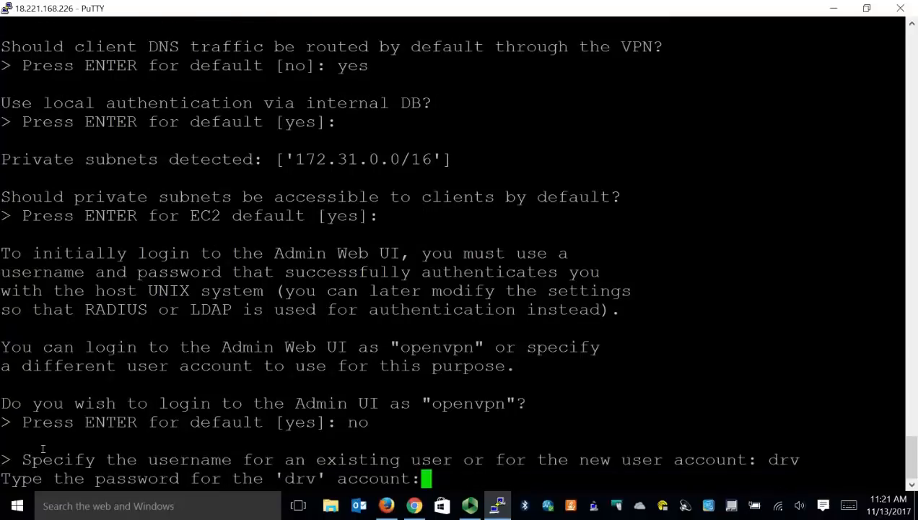
key(Return)
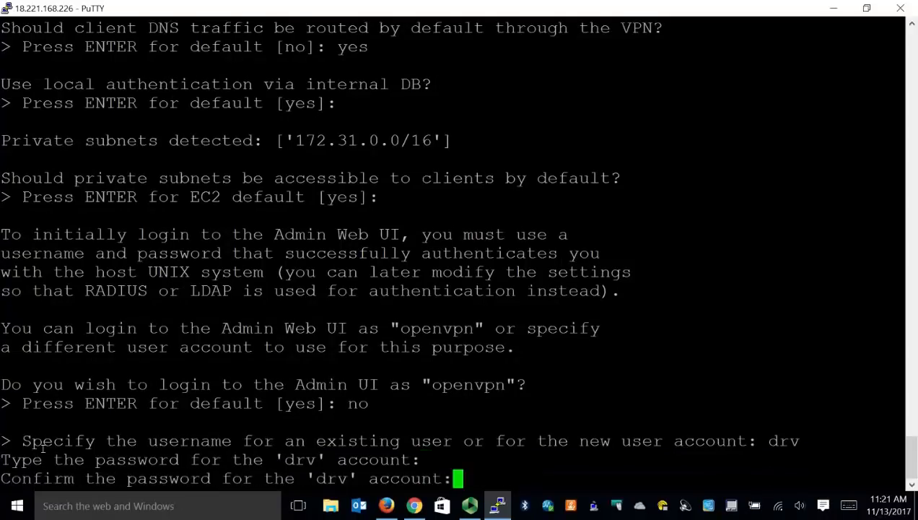
key(Return)
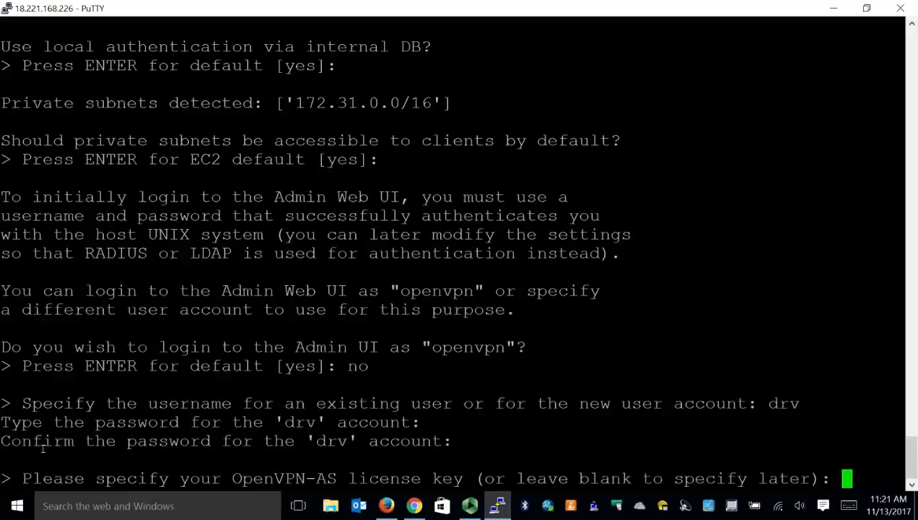
key(Return)
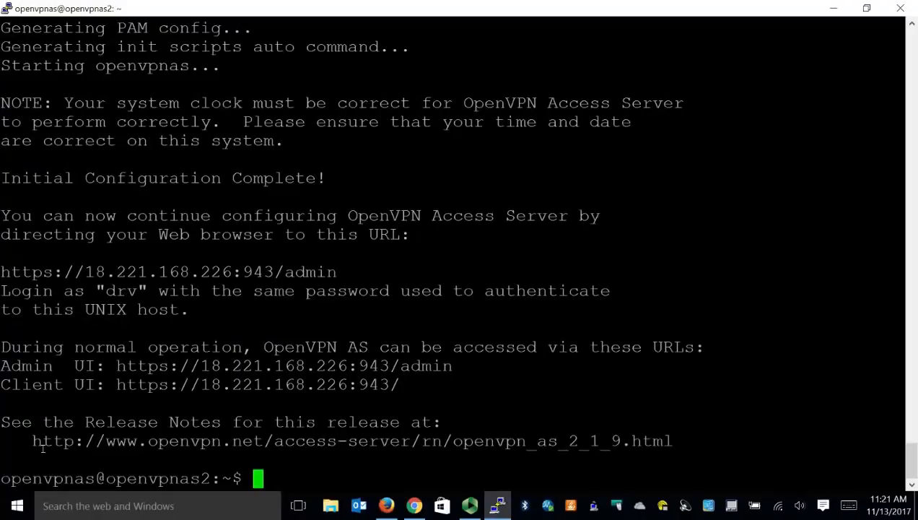
double_click(342, 8)
drag(386, 56, 419, 38)
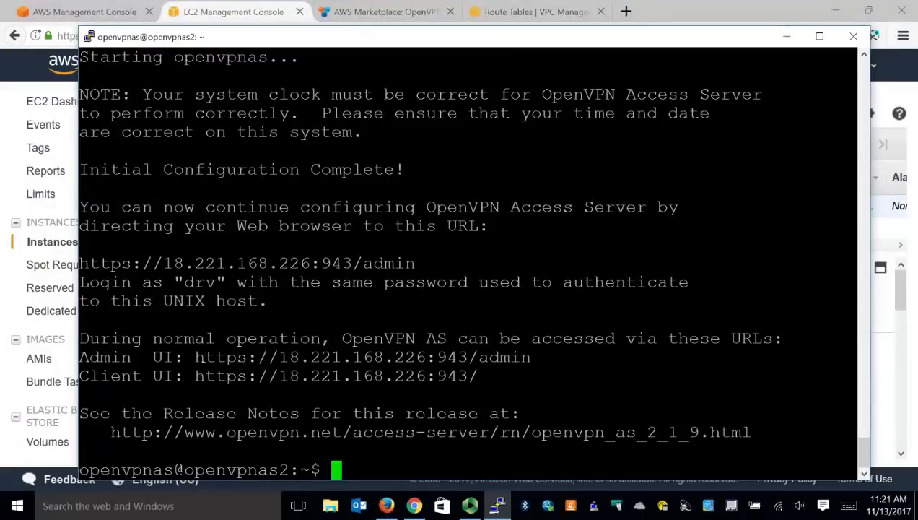
drag(200, 363, 533, 366)
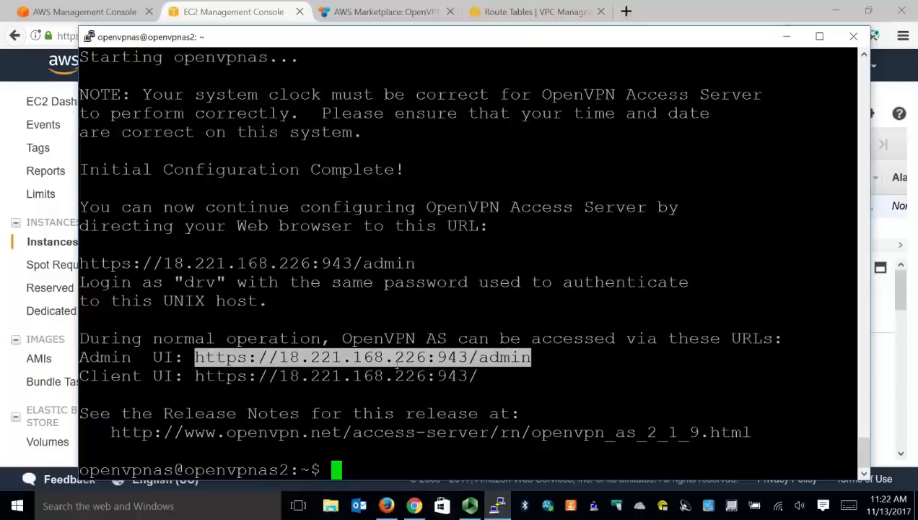
right_click(394, 359)
key(BackSpace)
key(BackSpace)
key(BackSpace)
key(BackSpace)
key(BackSpace)
key(BackSpace)
key(BackSpace)
key(BackSpace)
key(BackSpace)
key(BackSpace)
key(BackSpace)
key(BackSpace)
key(BackSpace)
key(BackSpace)
key(BackSpace)
key(BackSpace)
key(BackSpace)
key(BackSpace)
key(BackSpace)
key(BackSpace)
click(414, 505)
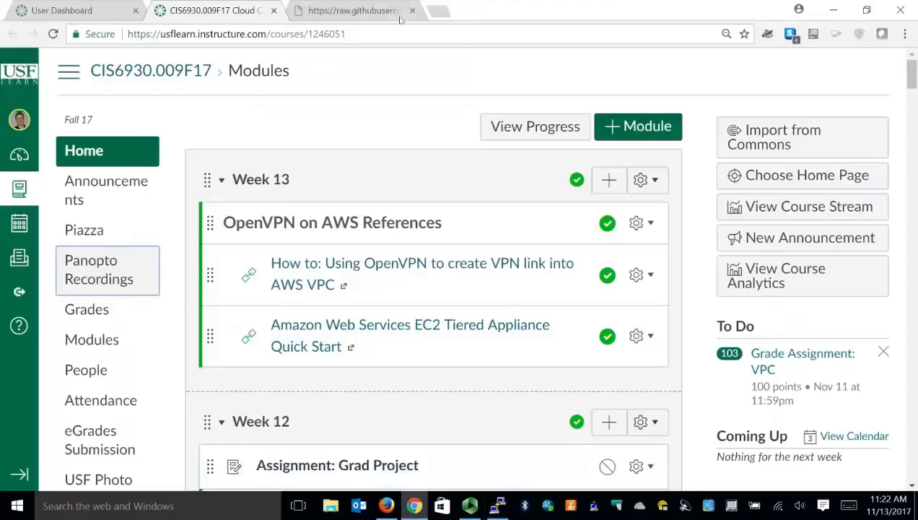
Load the pasted admin URL in a new tab, bypass the certificate warning, and detach the tab into its own window.
click(439, 11)
right_click(374, 35)
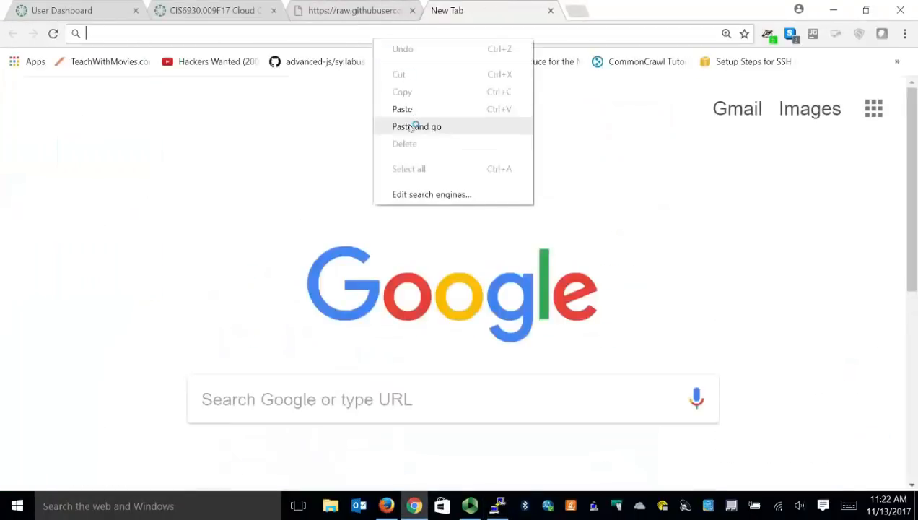
click(405, 109)
key(Return)
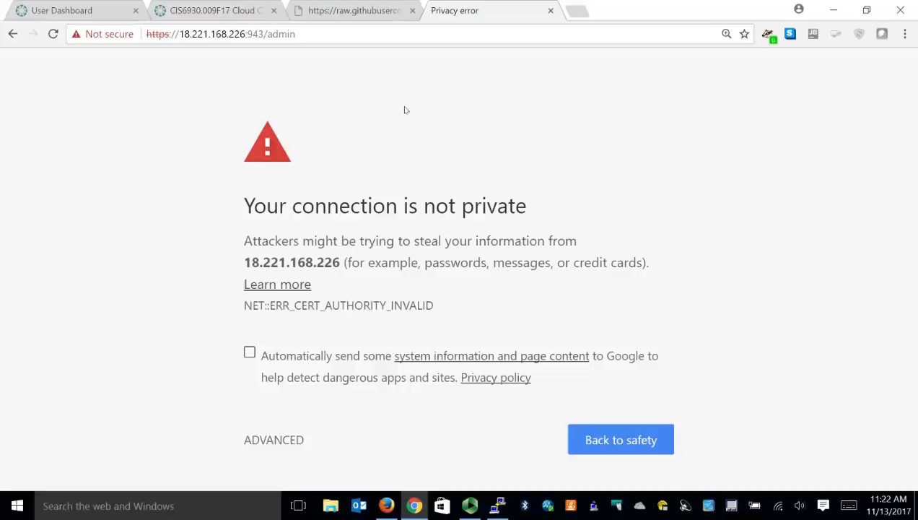
click(274, 442)
scroll(283, 426, down, 2)
click(312, 446)
drag(467, 11, 452, 70)
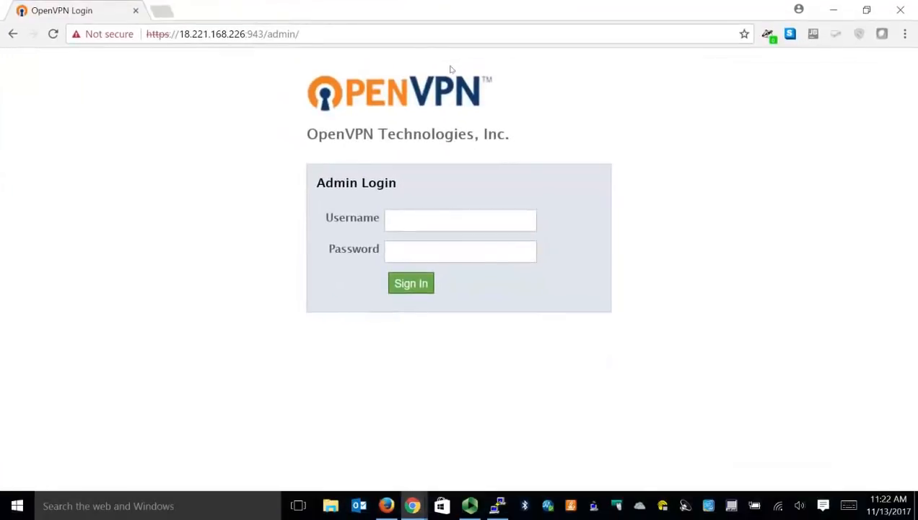
Sign in to the Admin UI with the admin username and password and agree to the EULA.
click(424, 226)
text(drv)
key(Tab)
text(*****)
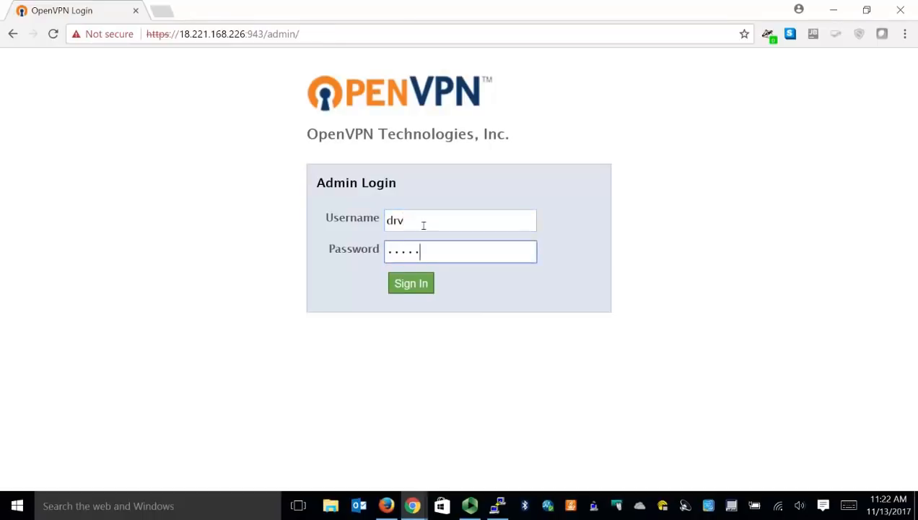
click(400, 285)
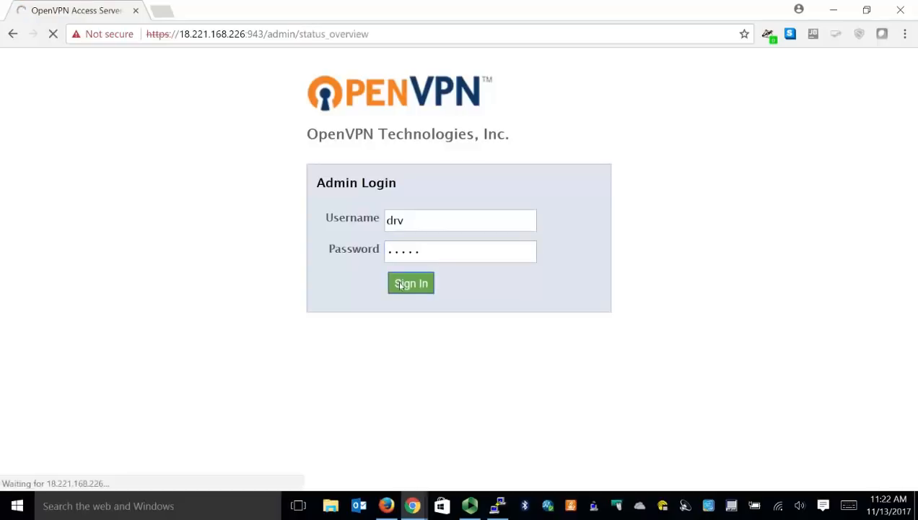
click(665, 449)
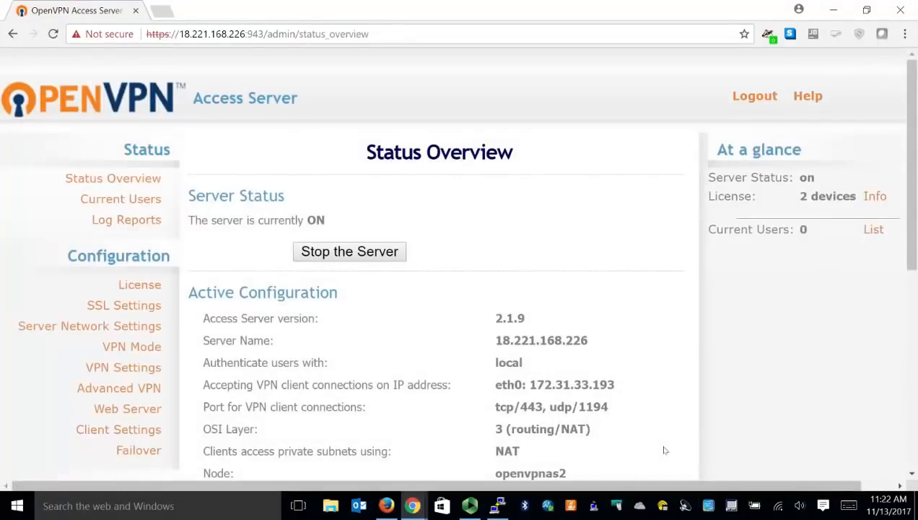
Check that the Status Overview shows the server ON, log out, and strip admin/ from the URL.
scroll(643, 428, down, 2)
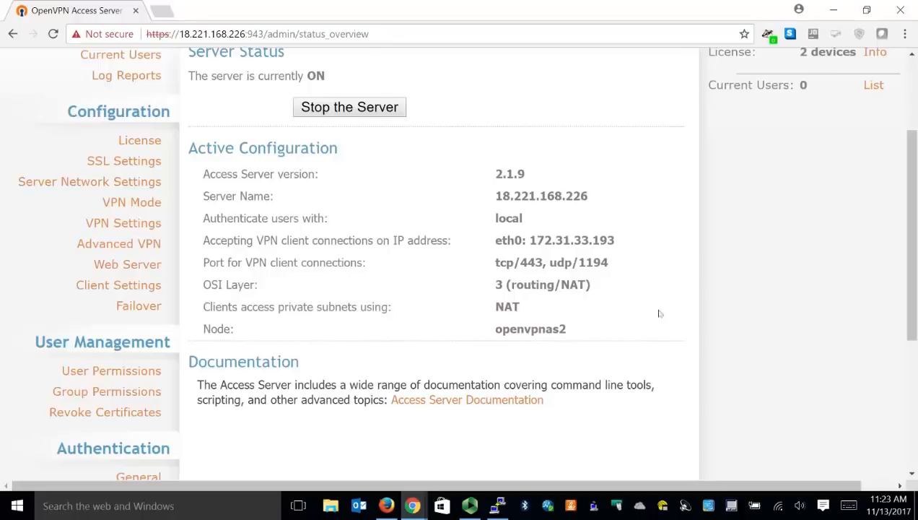
scroll(642, 428, up, 2)
click(755, 96)
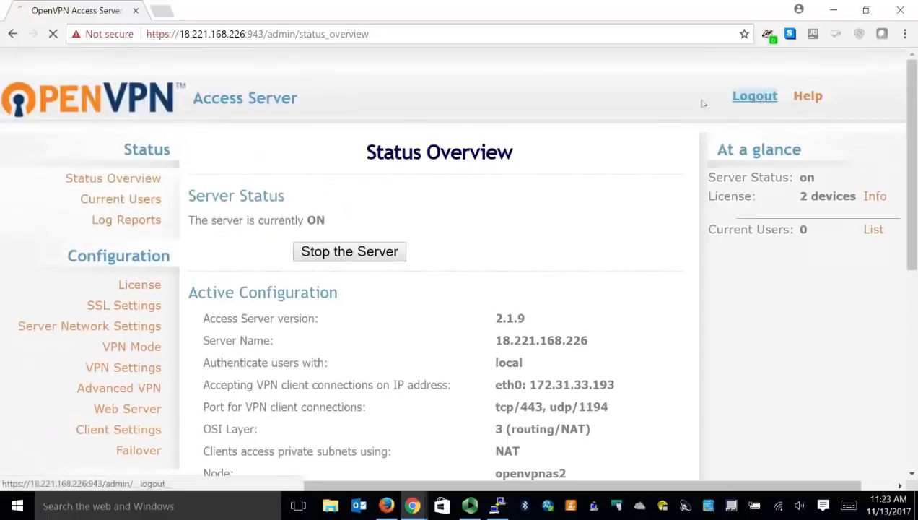
drag(270, 42, 337, 43)
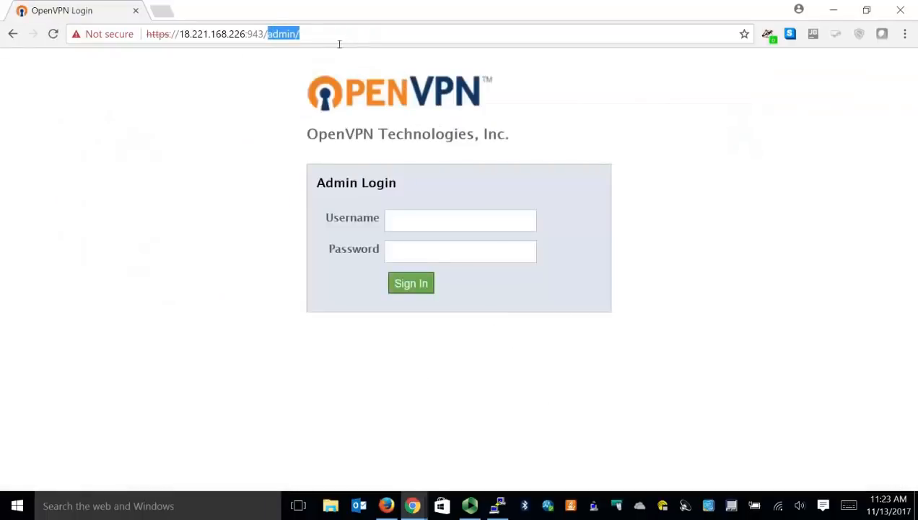
key(BackSpace)
Open the server's client page and log in with the admin credentials to start connecting.
key(Return)
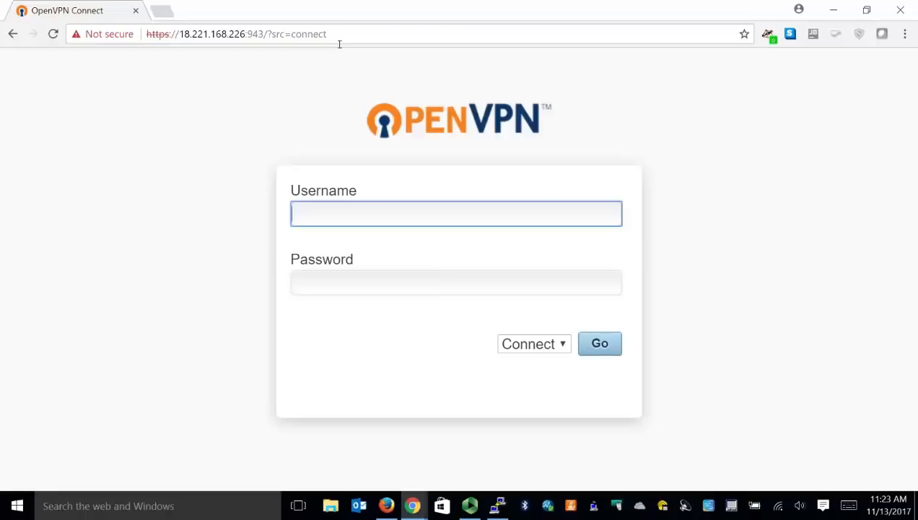
text(drv)
key(Tab)
text(*****)
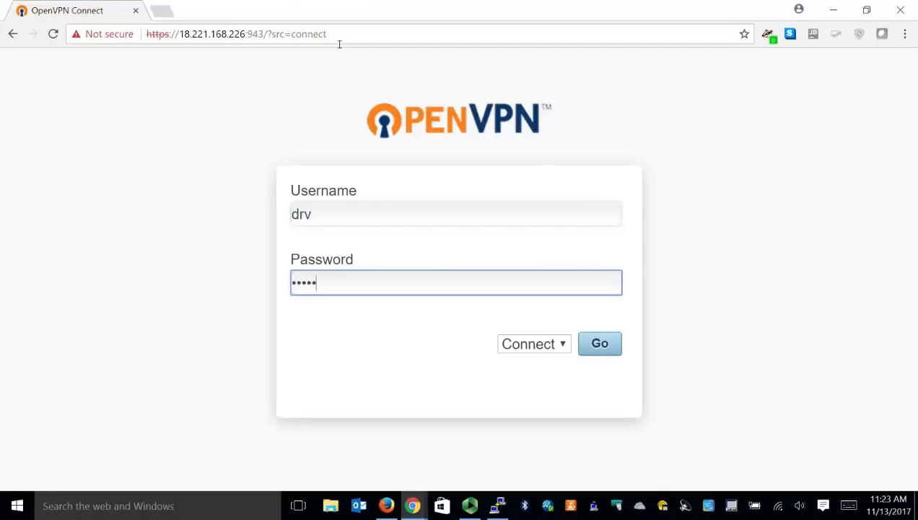
key(BackSpace)
key(BackSpace)
key(BackSpace)
key(BackSpace)
text(*****)
click(594, 343)
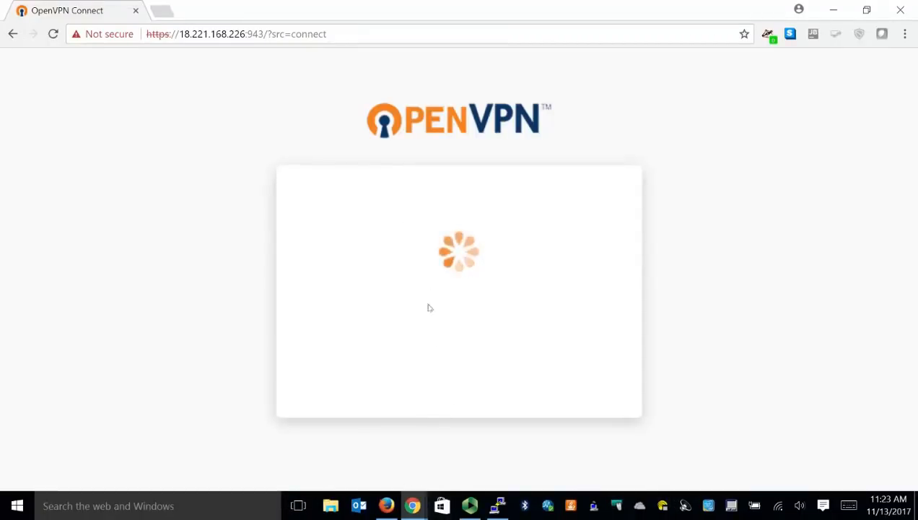
Search Windows for 'open' to find OpenVPN Connect, then go back in the browser.
click(164, 512)
text(p)
key(BackSpace)
text(open)
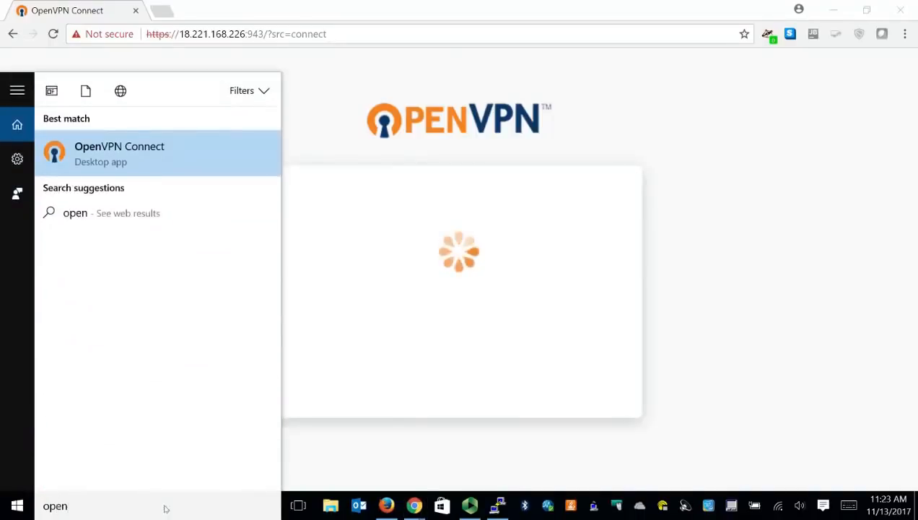
click(52, 34)
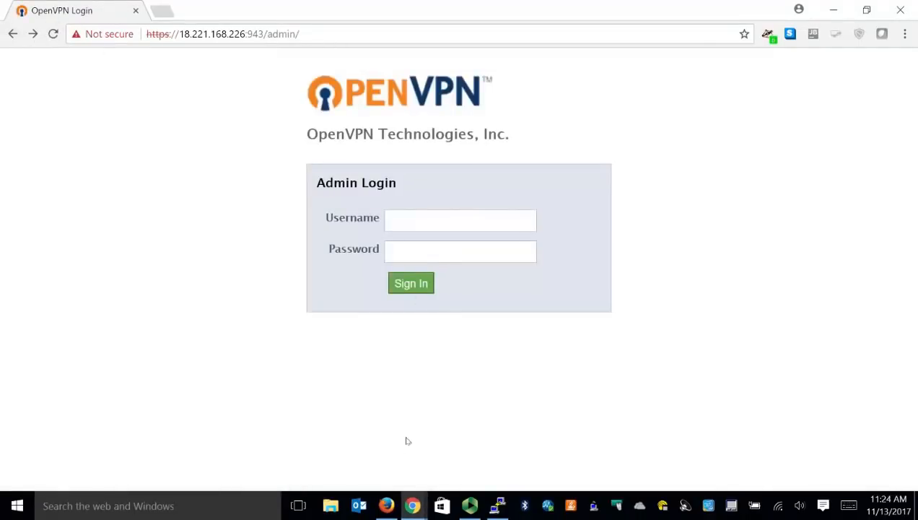
Reload the login page and launch OpenVPN Connect from a Windows search for 'open'.
click(53, 34)
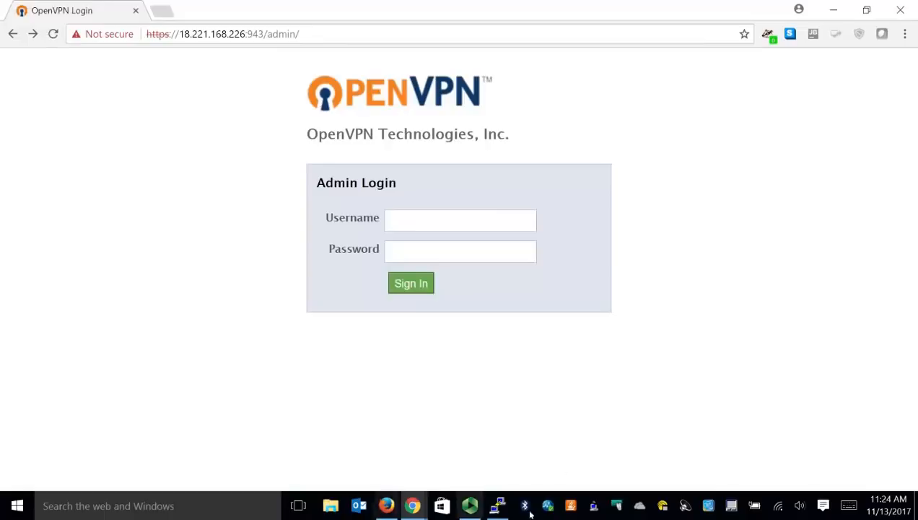
click(198, 505)
text(open)
click(128, 161)
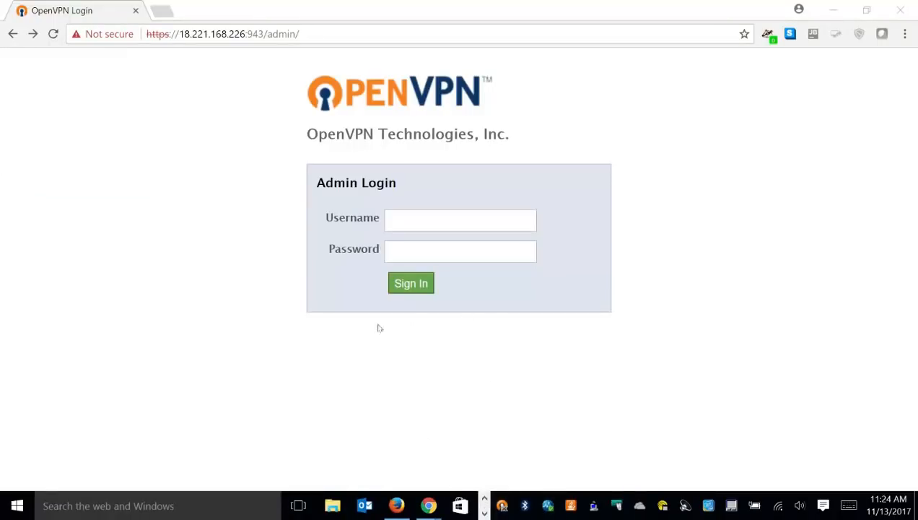
Minimize the three browser windows and PuTTY, then open OpenVPN Connect's tray menu.
click(269, 42)
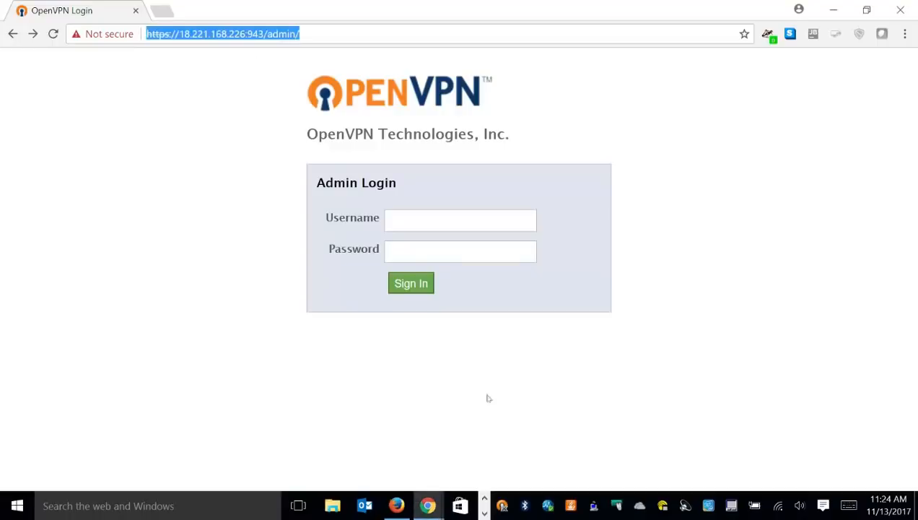
click(503, 505)
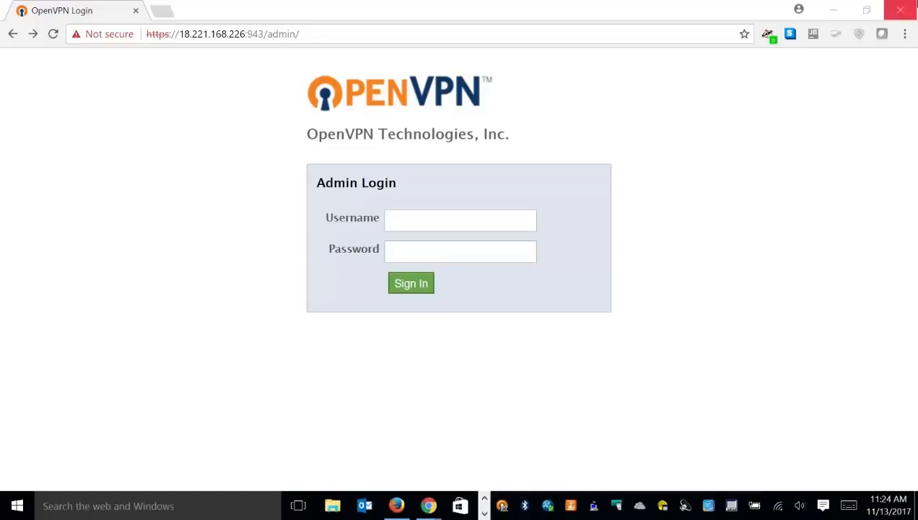
click(840, 13)
click(839, 13)
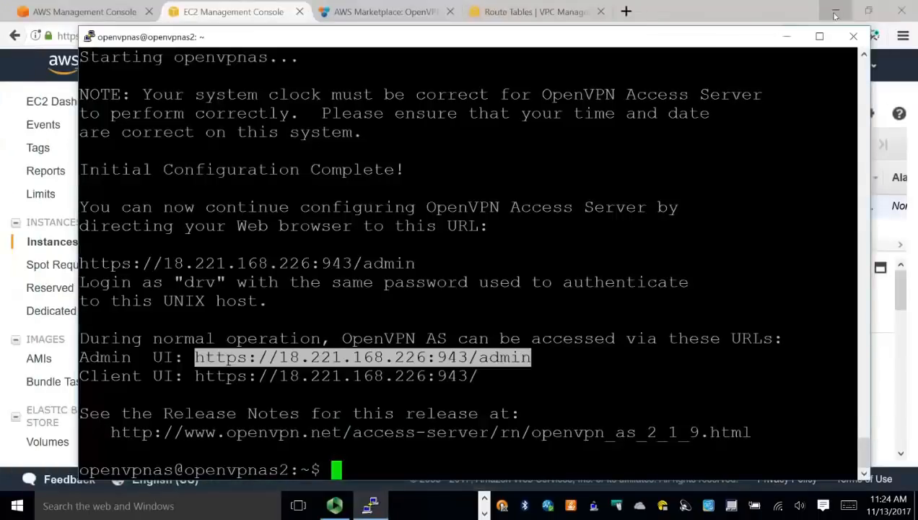
click(837, 14)
click(787, 36)
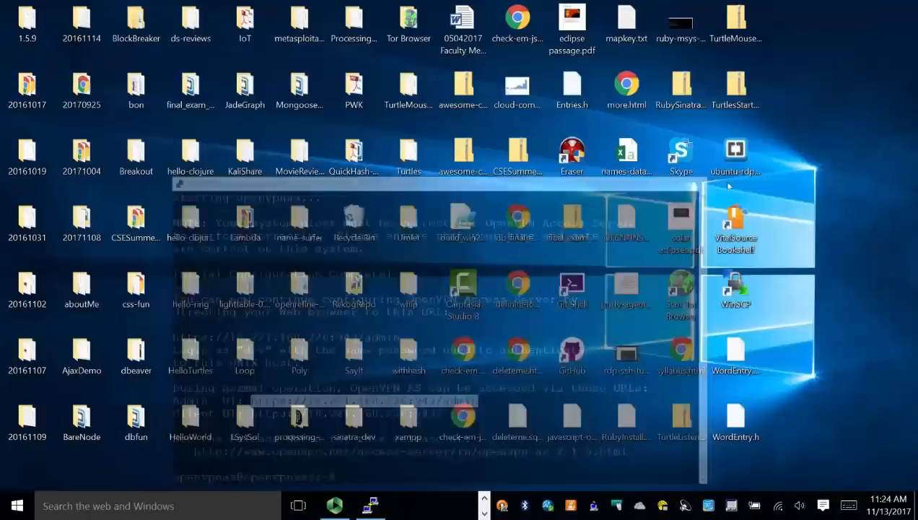
right_click(502, 507)
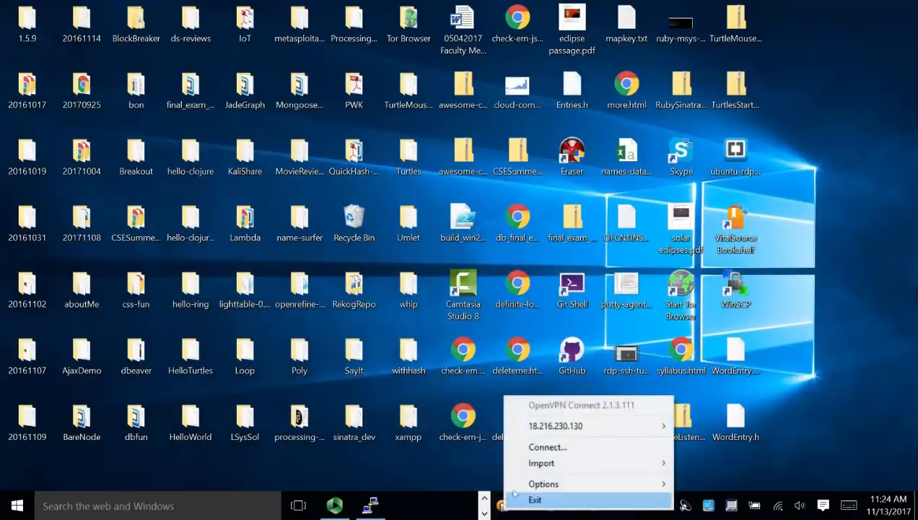
Start a new OpenVPN Connect connection and end the PuTTY session with exit.
click(548, 447)
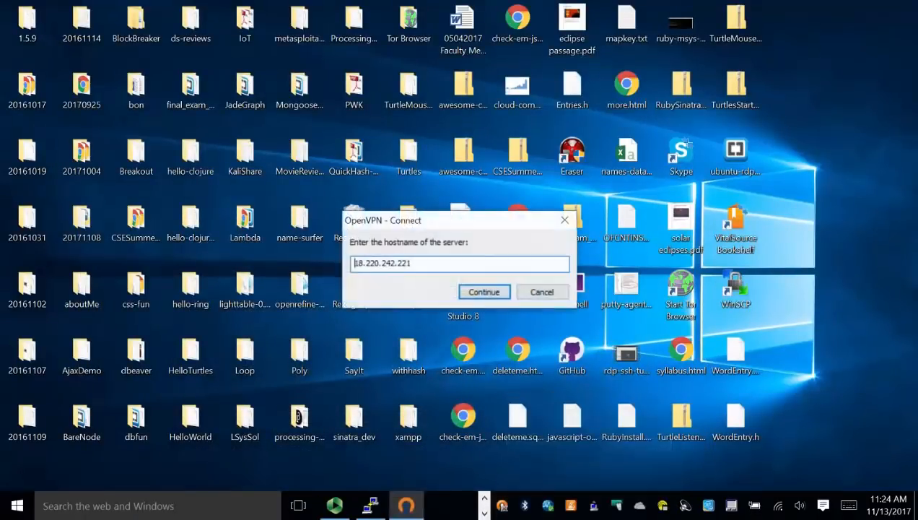
click(369, 505)
click(465, 453)
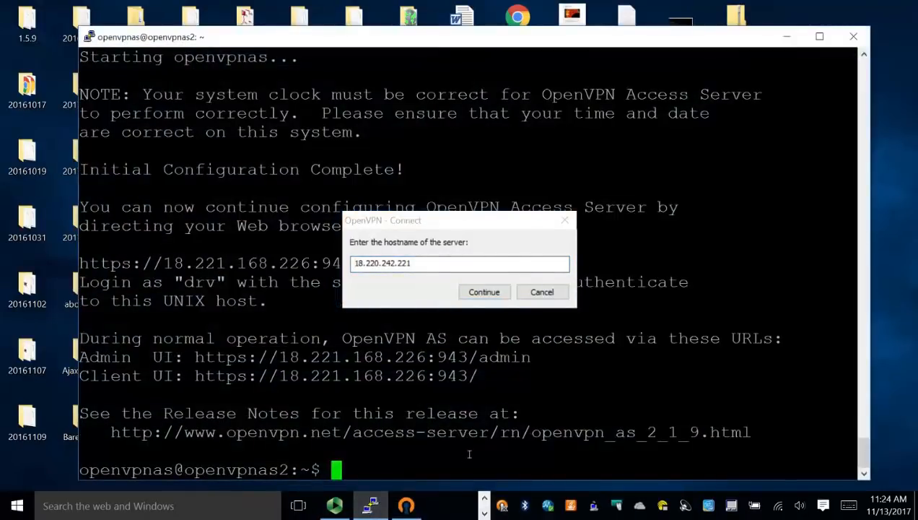
text(exit)
key(Return)
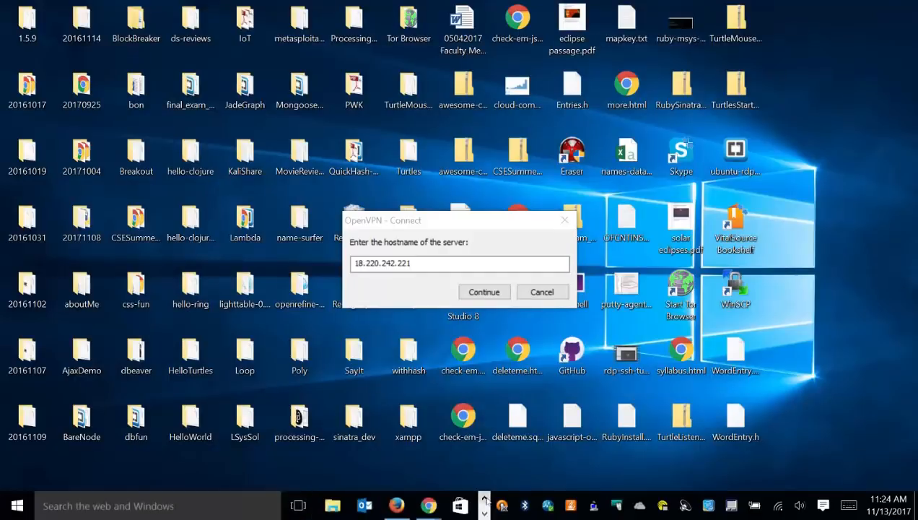
Cancel the server hostname prompt and bring the Chrome admin login window forward.
click(396, 506)
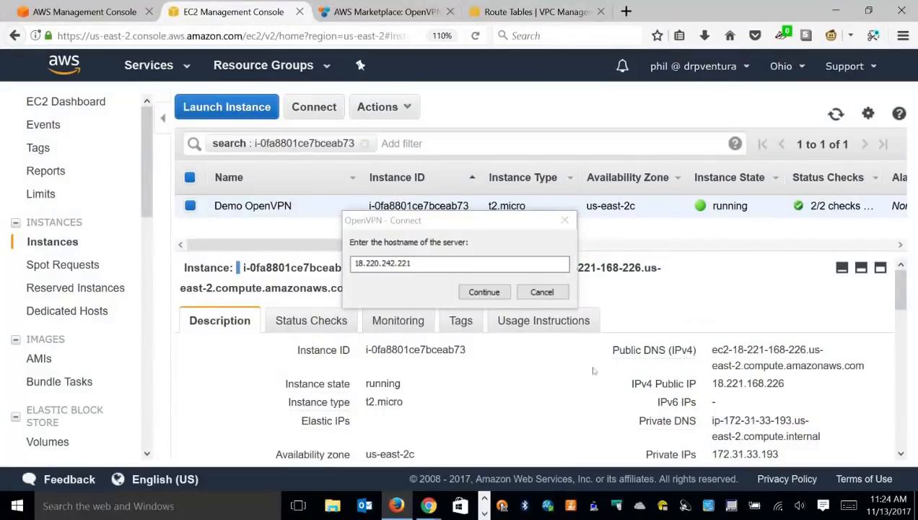
click(541, 292)
mouse_move(416, 506)
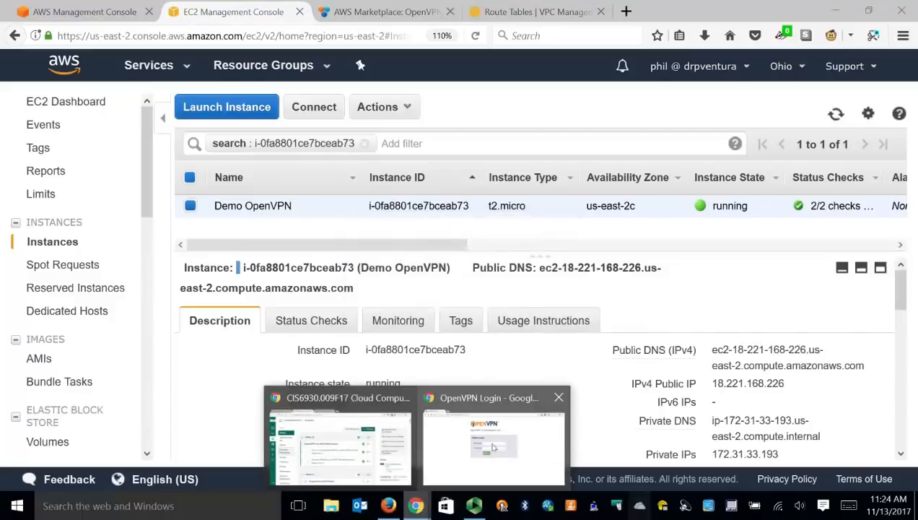
click(473, 459)
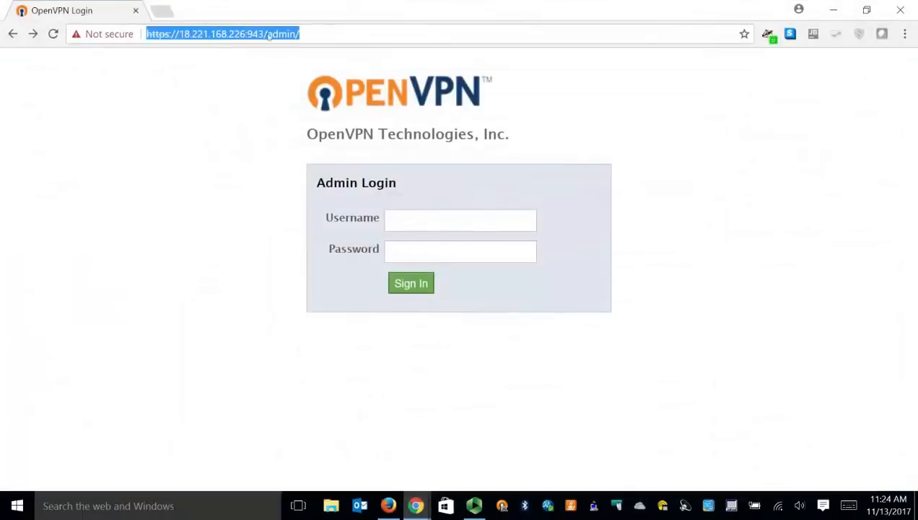
Load the server's client connect page at :943, try connecting from it, then return to the admin login.
click(319, 36)
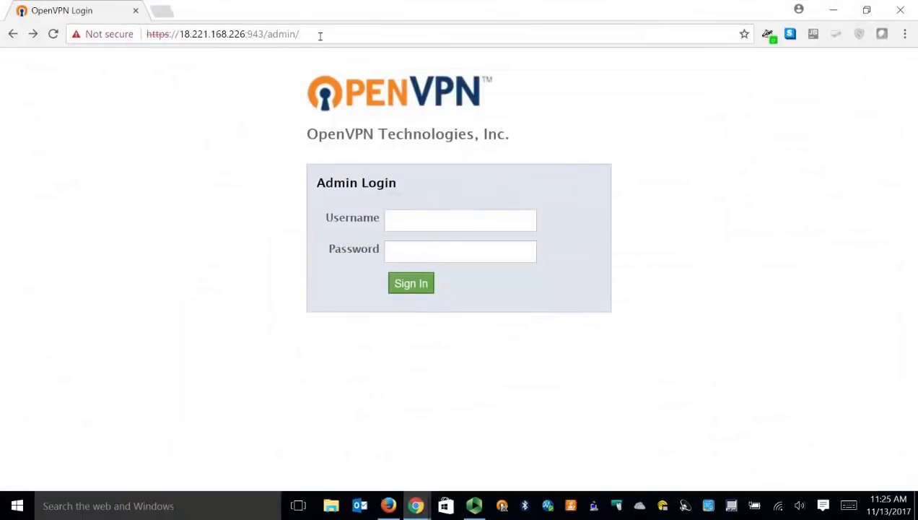
key(BackSpace)
key(BackSpace)
key(BackSpace)
key(BackSpace)
key(BackSpace)
key(BackSpace)
key(Return)
click(339, 190)
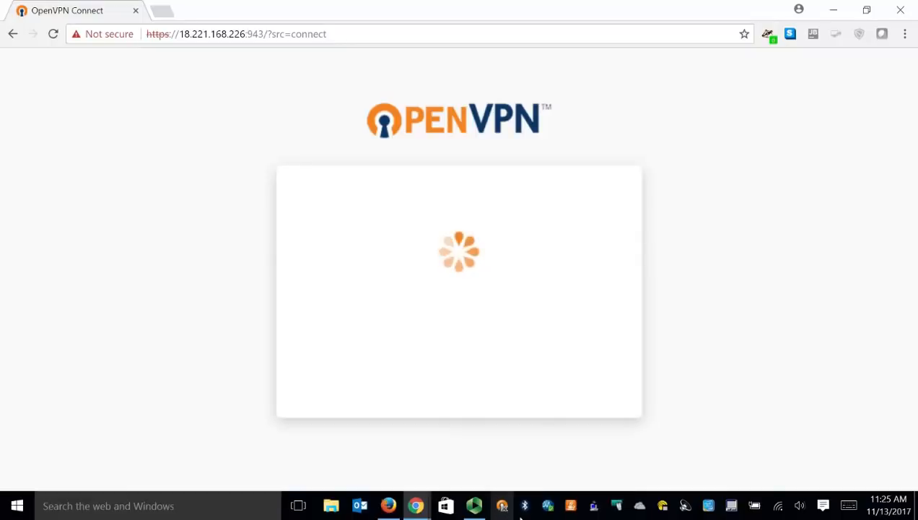
right_click(509, 511)
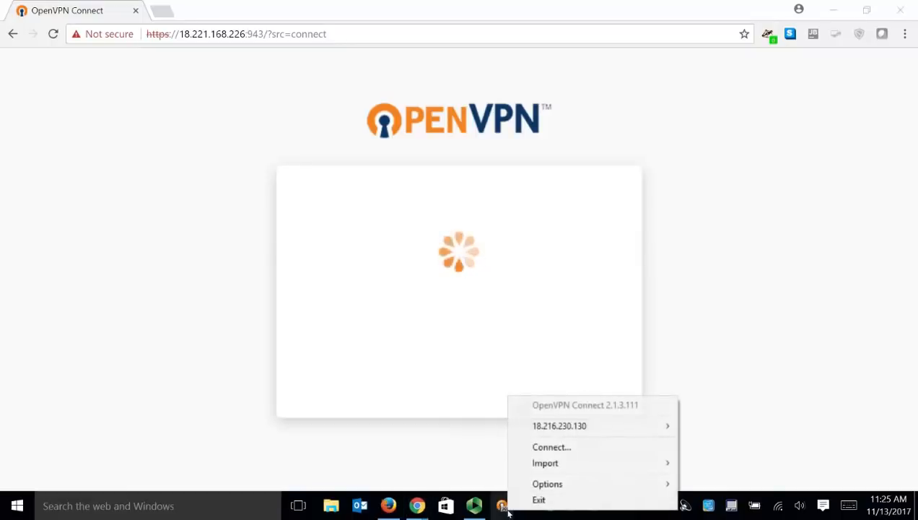
click(113, 135)
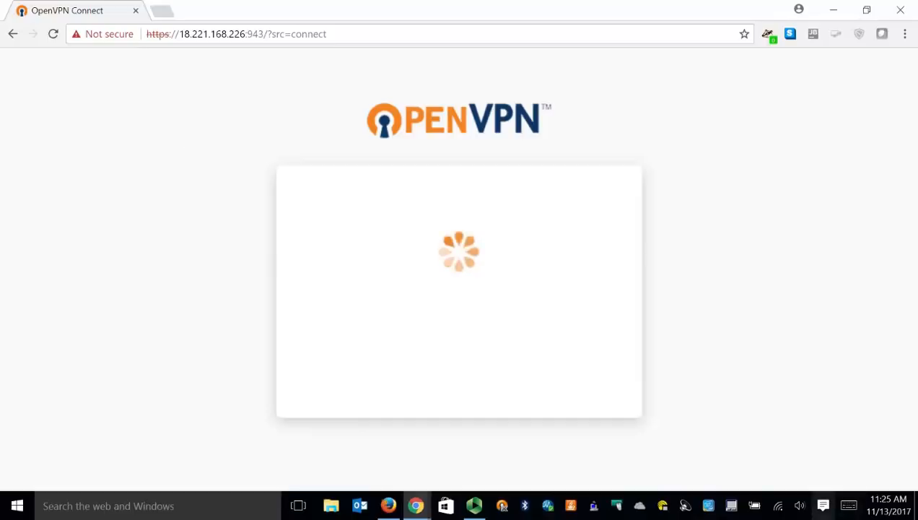
click(53, 34)
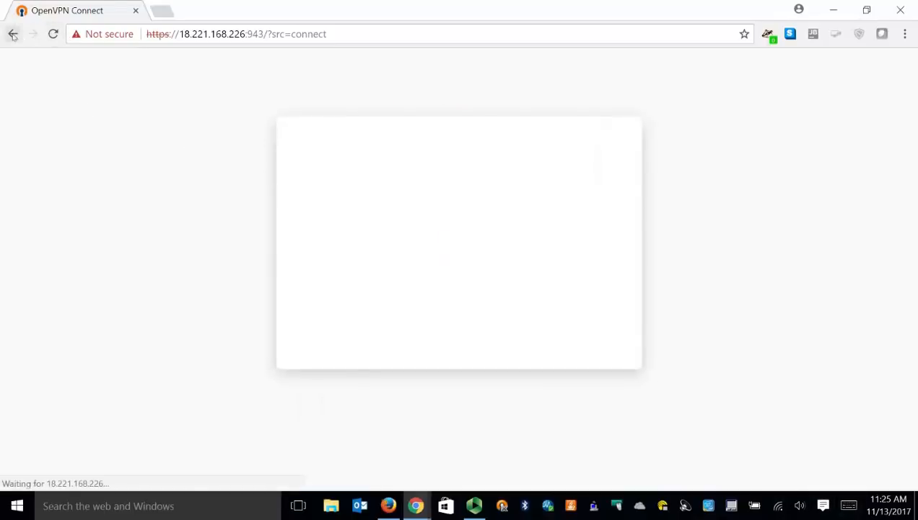
Reopen OpenVPN Connect's Connect... prompt and replace the old hostname with 18.221.168.226.
right_click(503, 504)
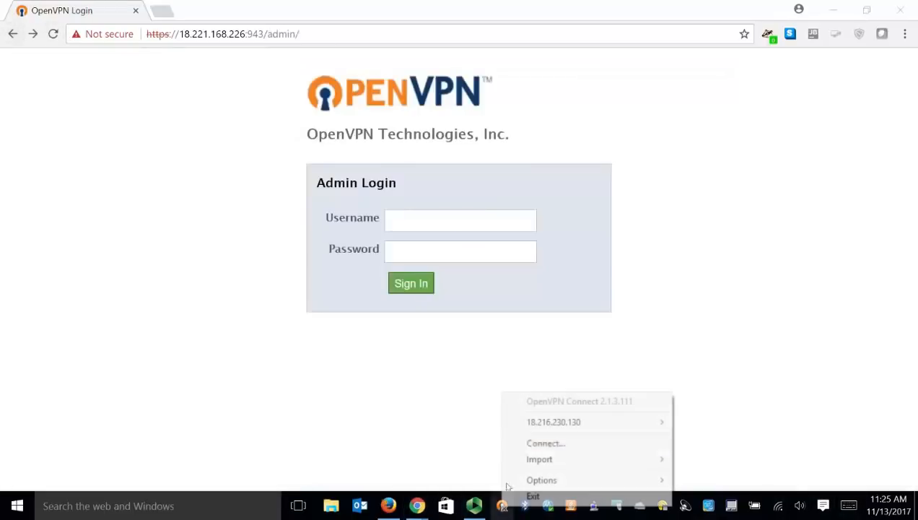
click(578, 443)
drag(431, 265, 270, 255)
key(BackSpace)
text(https://18.221.168.226:943/admin)
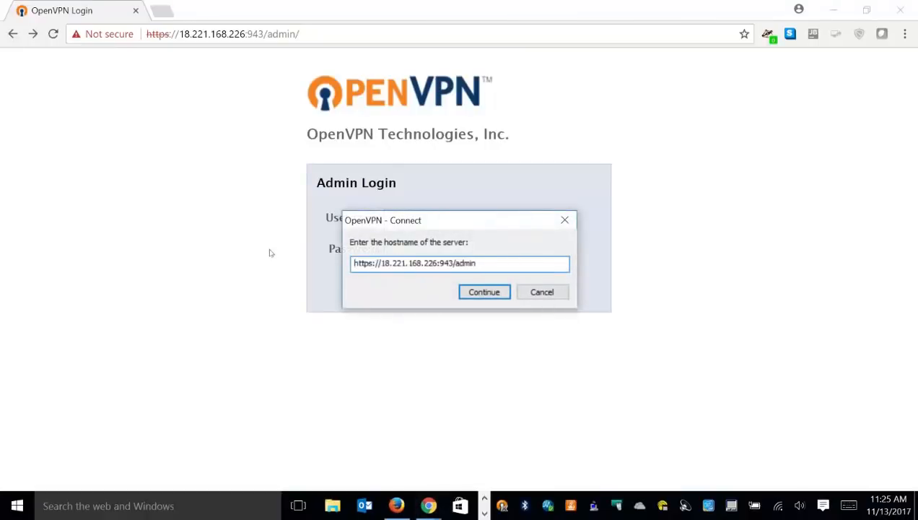
key(BackSpace)
key(BackSpace)
key(BackSpace)
key(BackSpace)
key(BackSpace)
key(BackSpace)
key(BackSpace)
key(BackSpace)
key(BackSpace)
key(BackSpace)
key(Left)
key(Left)
key(Left)
key(Left)
key(Left)
key(Left)
key(Left)
key(Left)
key(Left)
key(Left)
key(Left)
key(Left)
key(Left)
key(Left)
key(BackSpace)
key(BackSpace)
key(BackSpace)
key(BackSpace)
key(BackSpace)
key(BackSpace)
key(BackSpace)
key(BackSpace)
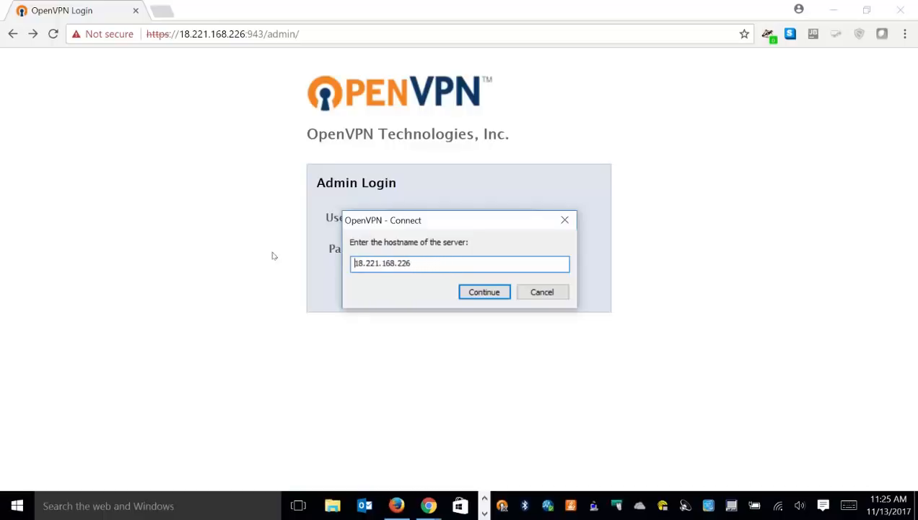
click(161, 11)
Search Google for whatsmyip and move the hostname prompt out of the way.
text(w)
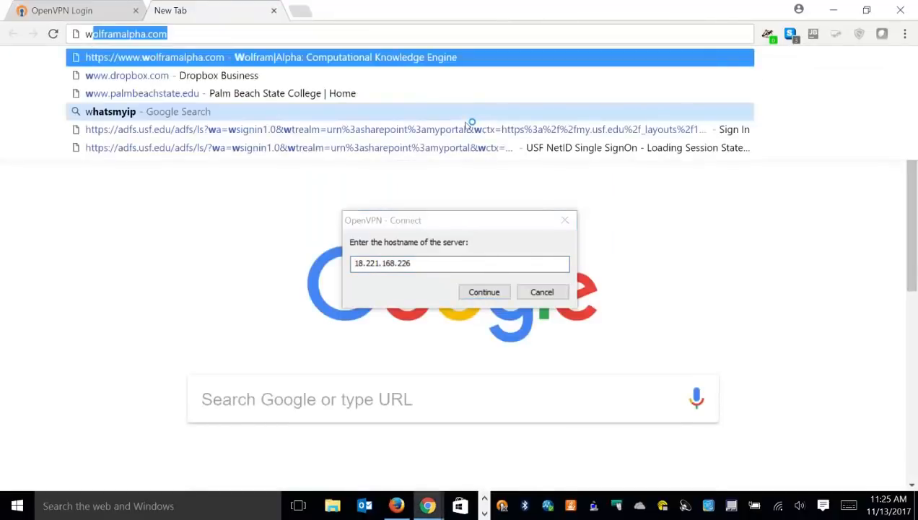
text(hat)
key(Return)
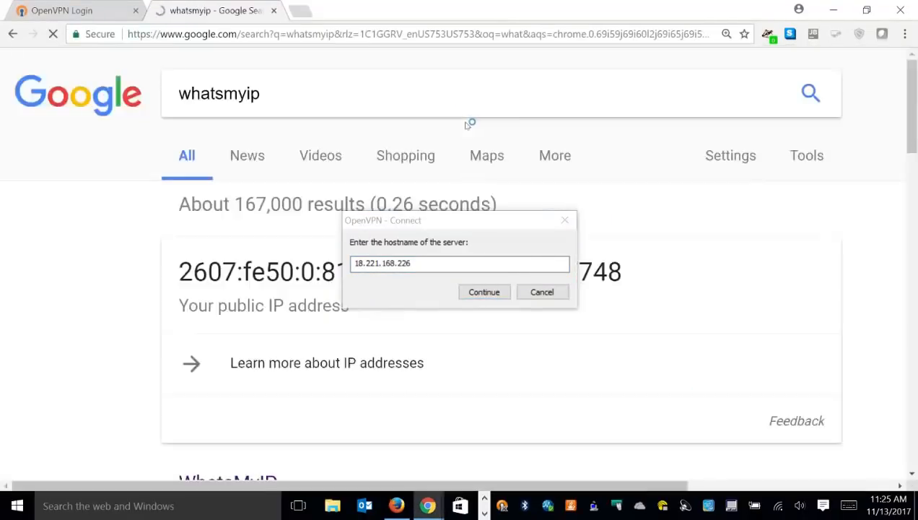
drag(447, 225, 686, 329)
scroll(356, 314, down, 2)
click(320, 219)
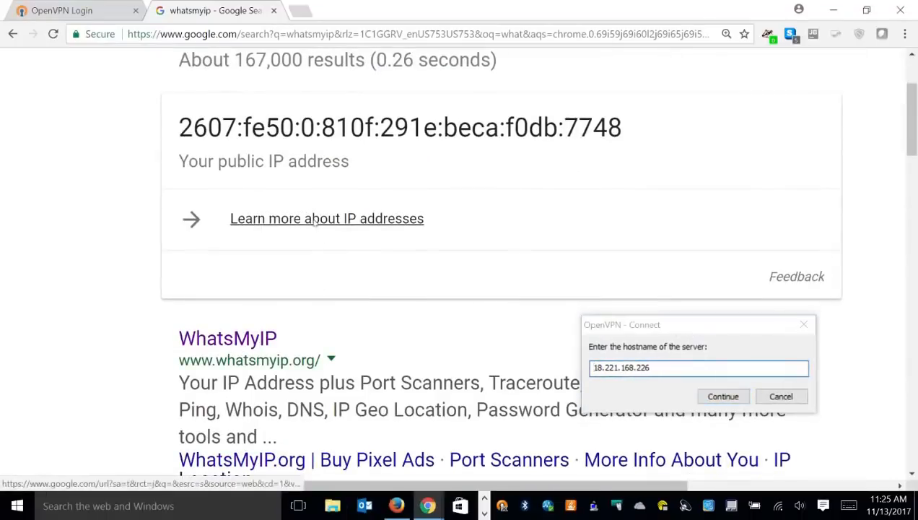
key(alt+Left)
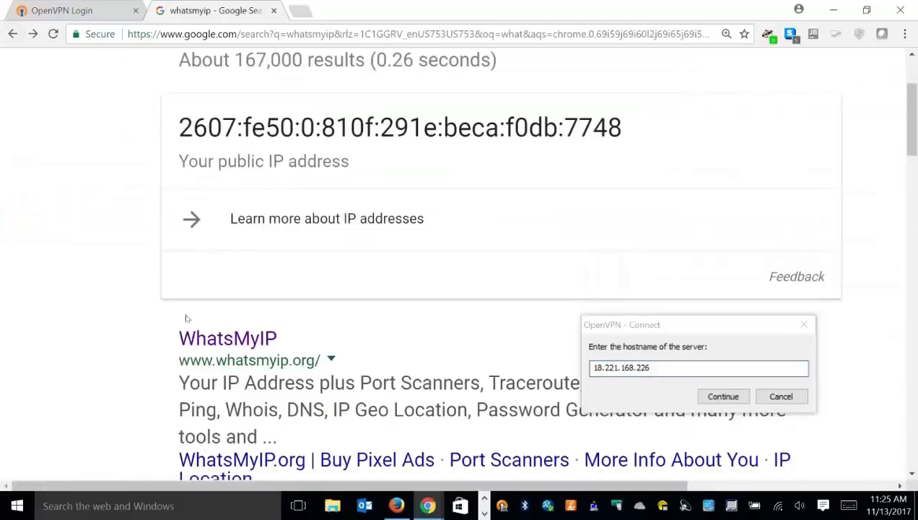
scroll(214, 348, down, 3)
right_click(242, 123)
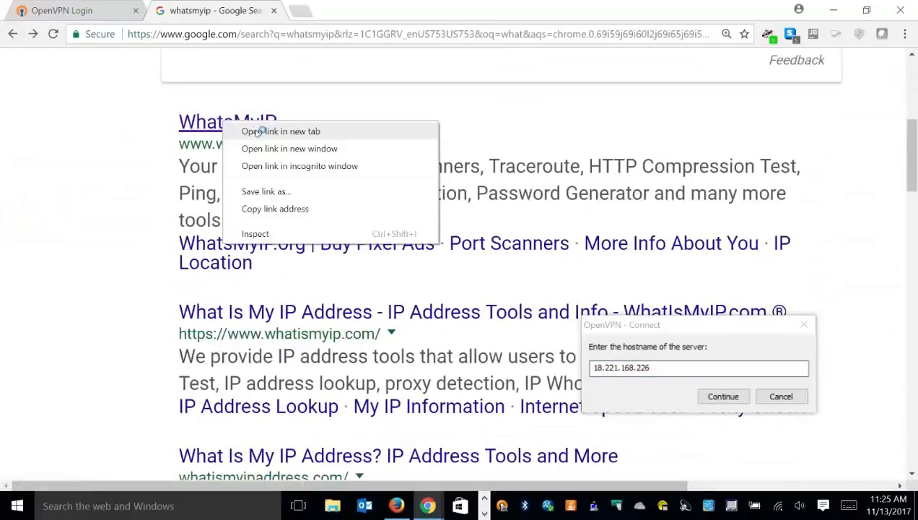
click(278, 130)
click(336, 9)
scroll(520, 390, down, 1)
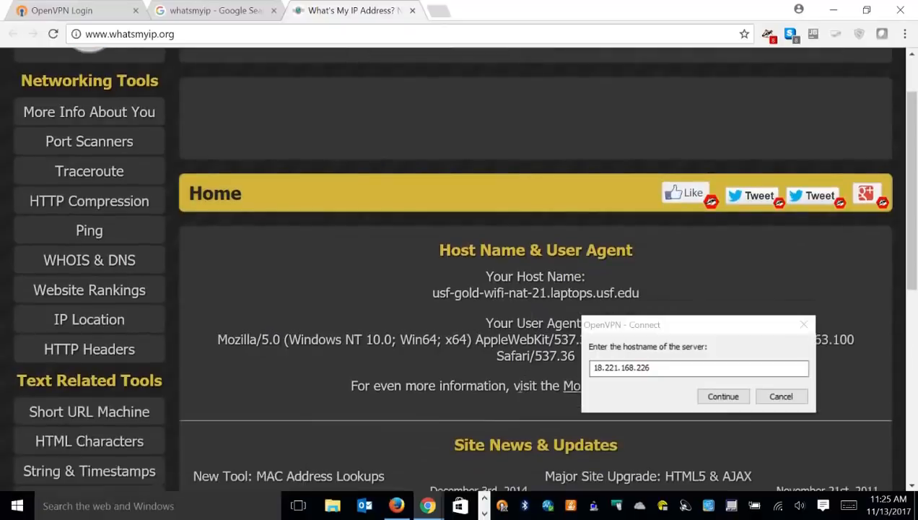
scroll(519, 390, down, 4)
scroll(519, 390, up, 2)
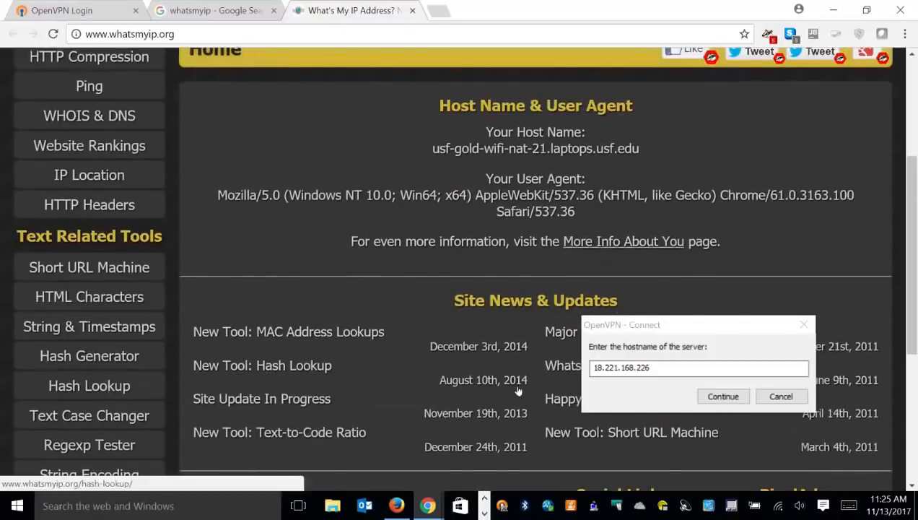
scroll(517, 390, up, 2)
scroll(517, 390, up, 1)
scroll(570, 275, down, 1)
scroll(592, 187, up, 1)
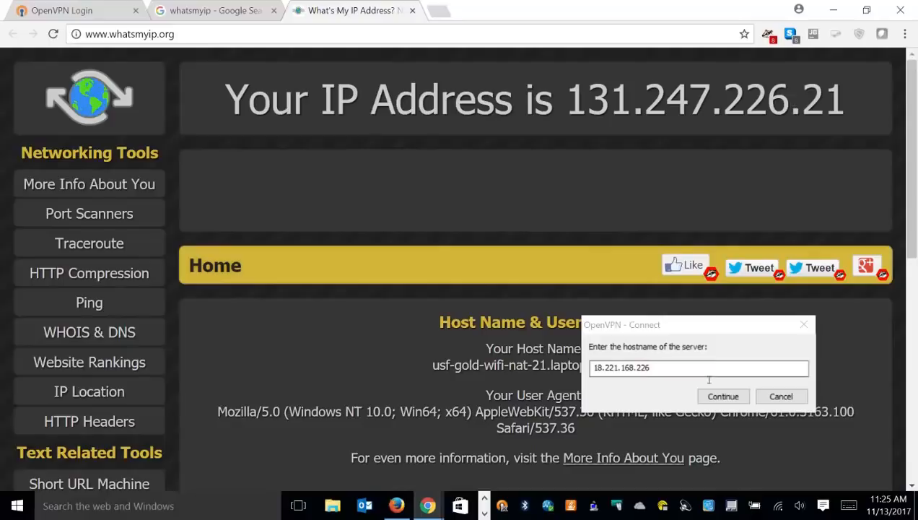
Sign in to the OpenVPN server at 18.221.168.226 with the account username and password.
click(725, 397)
text(drv)
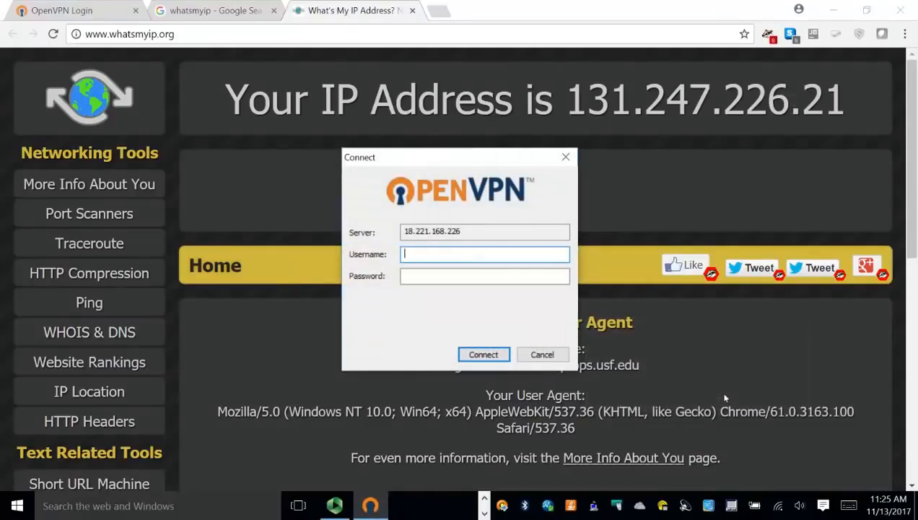
key(Tab)
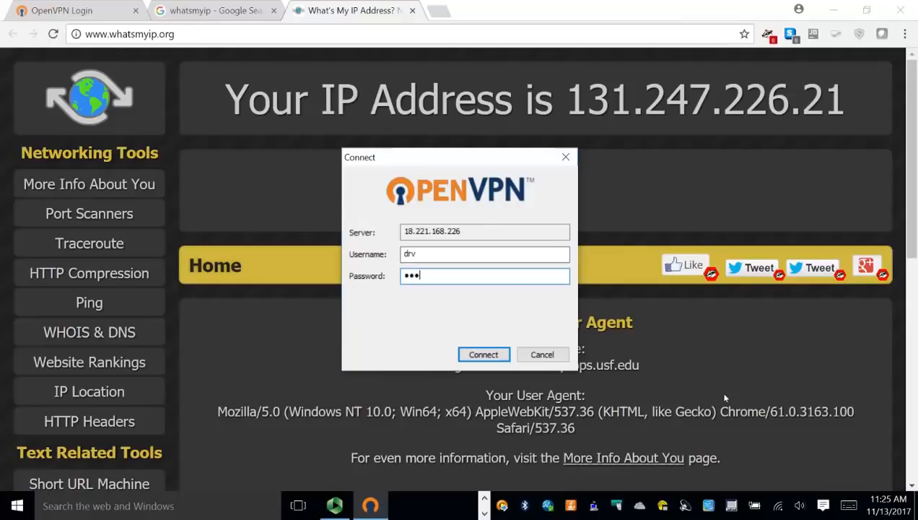
click(485, 358)
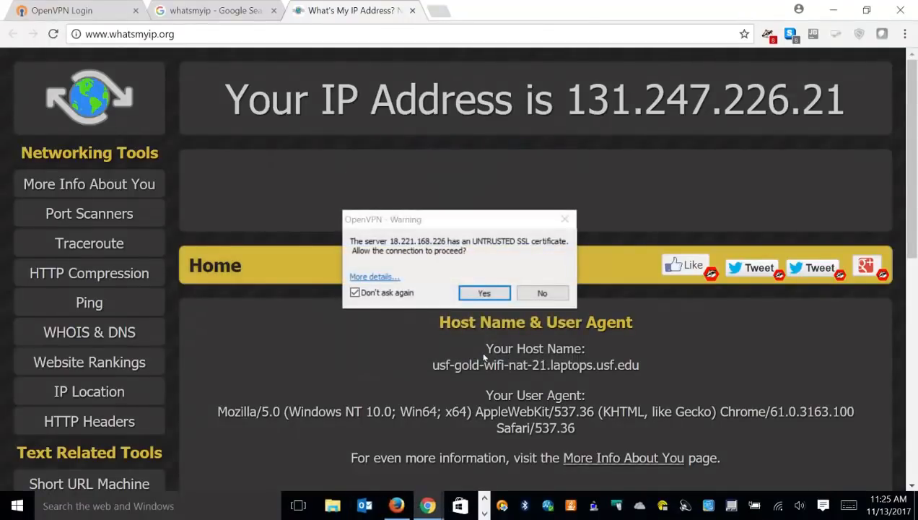
Accept the untrusted certificate to connect, then reload whatsmyip.org to recheck the public IP.
click(487, 296)
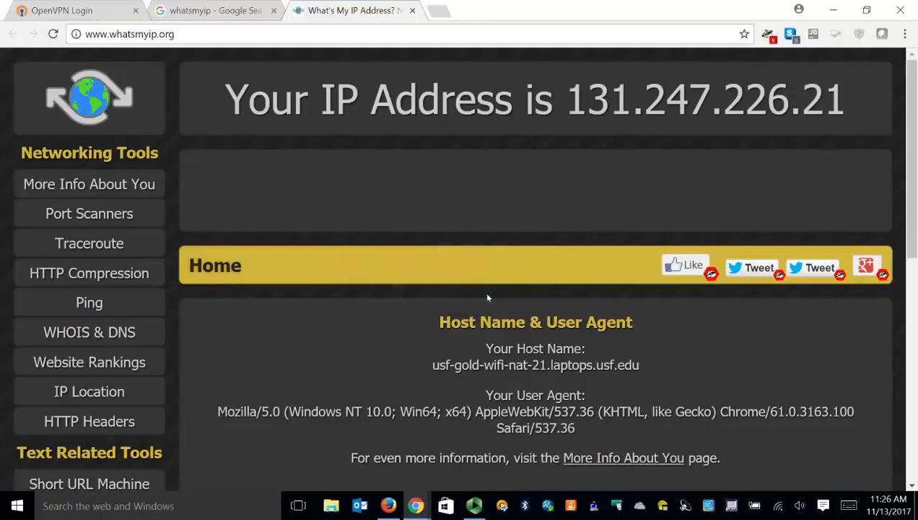
click(485, 293)
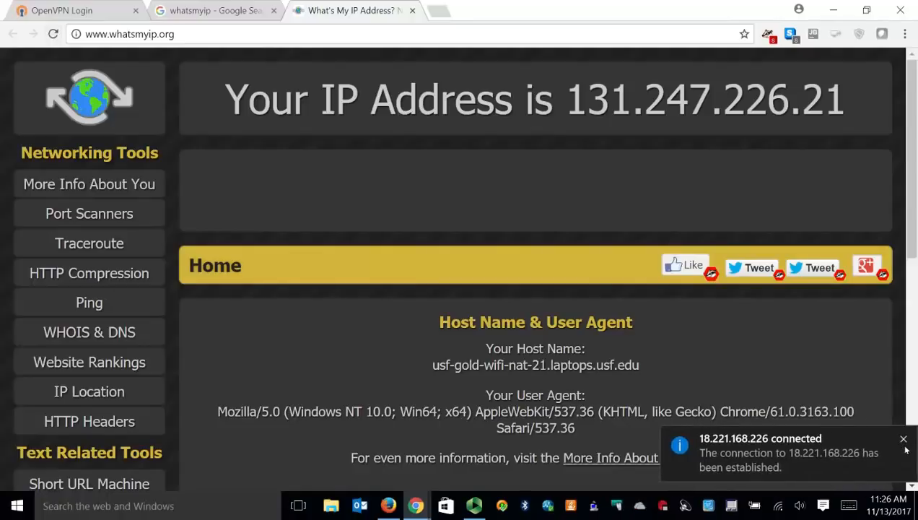
click(904, 439)
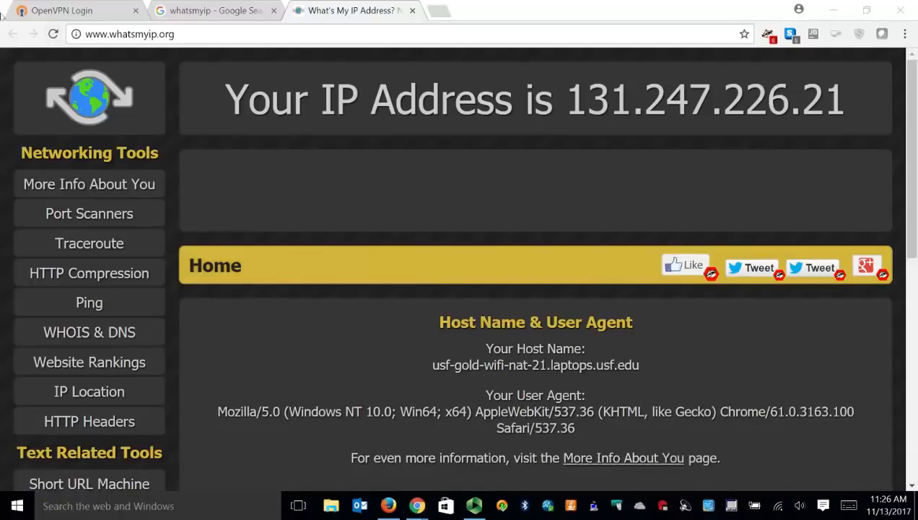
click(55, 35)
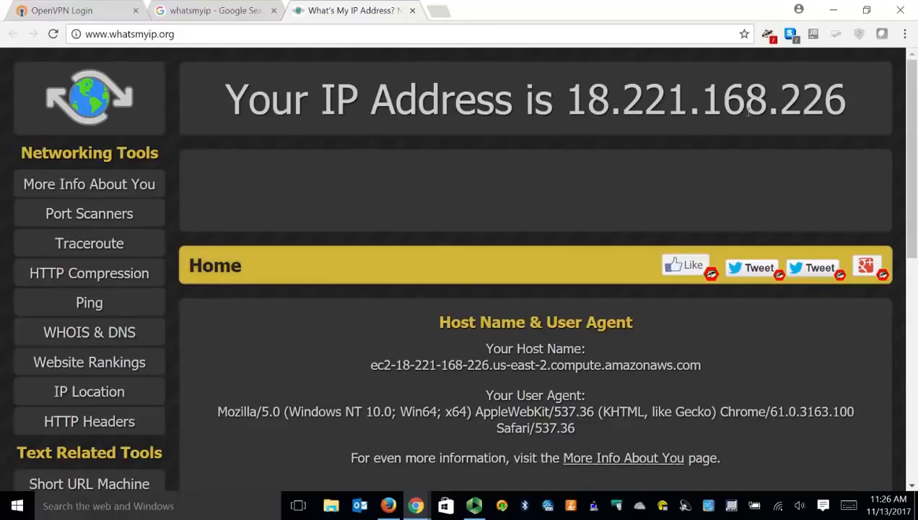
Switch to the EC2 console in Firefox to view the instance details.
click(388, 505)
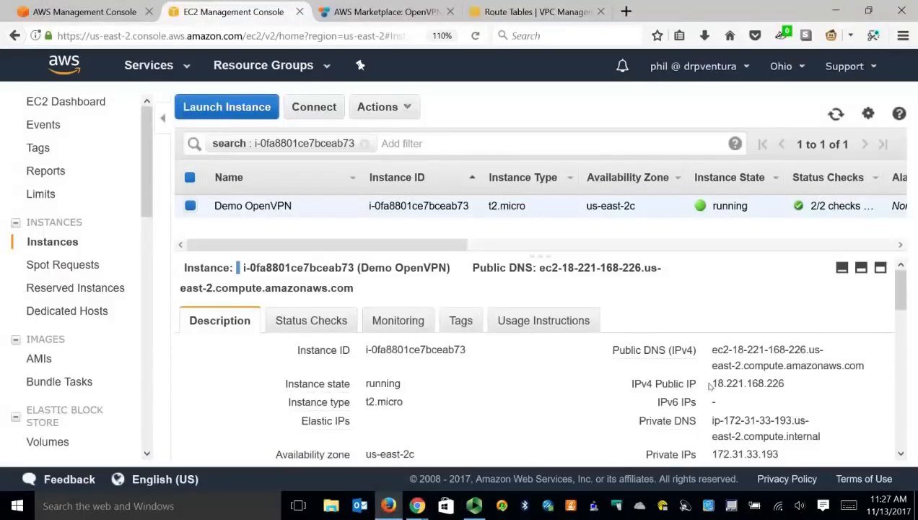
drag(716, 383, 792, 385)
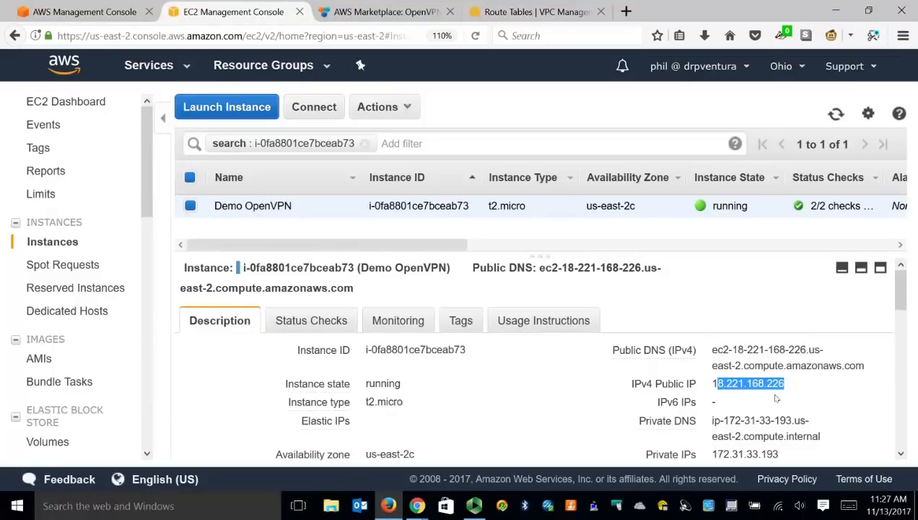
click(566, 380)
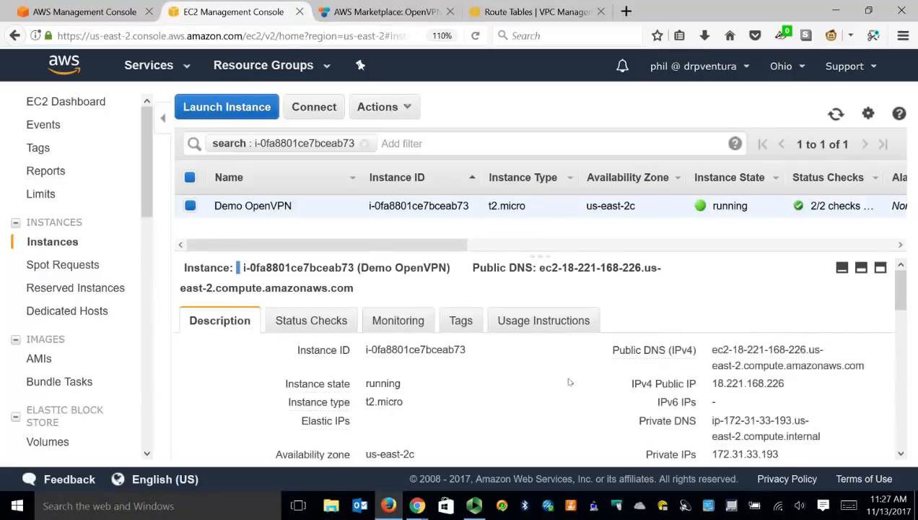
mouse_move(500, 514)
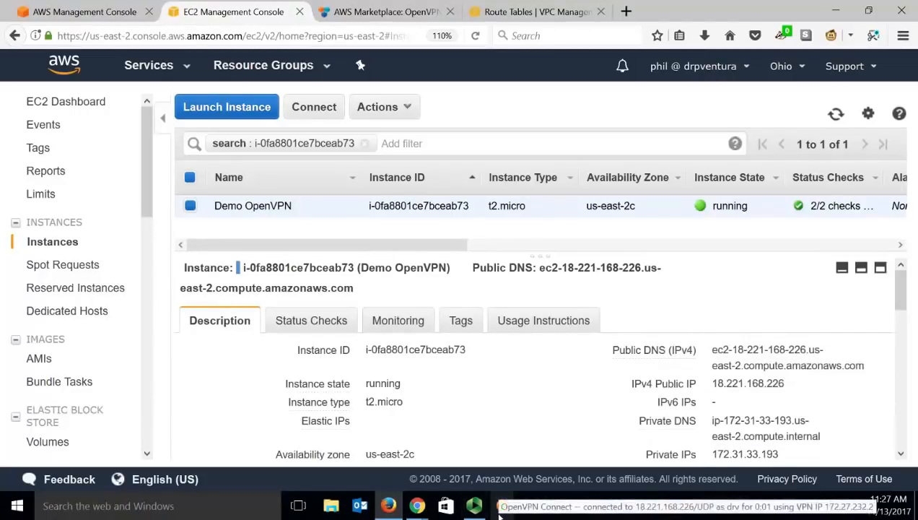
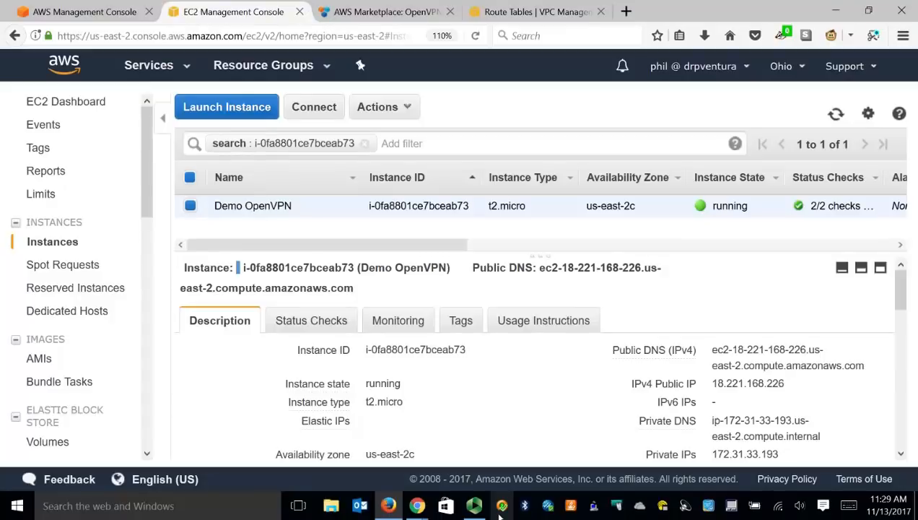
Disconnect from VPN server 18.221.168.226, terminate Demo OpenVPN, and clear the instance ID filter.
right_click(500, 511)
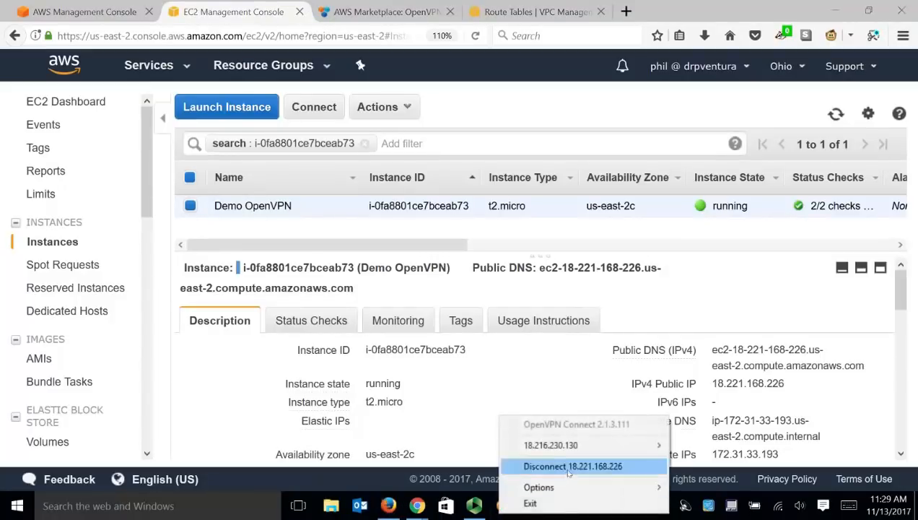
click(570, 465)
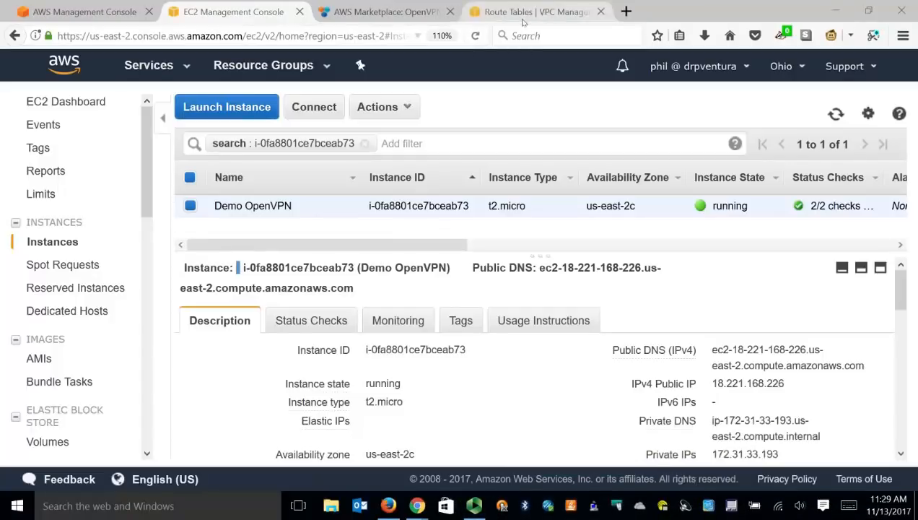
click(377, 109)
mouse_move(417, 193)
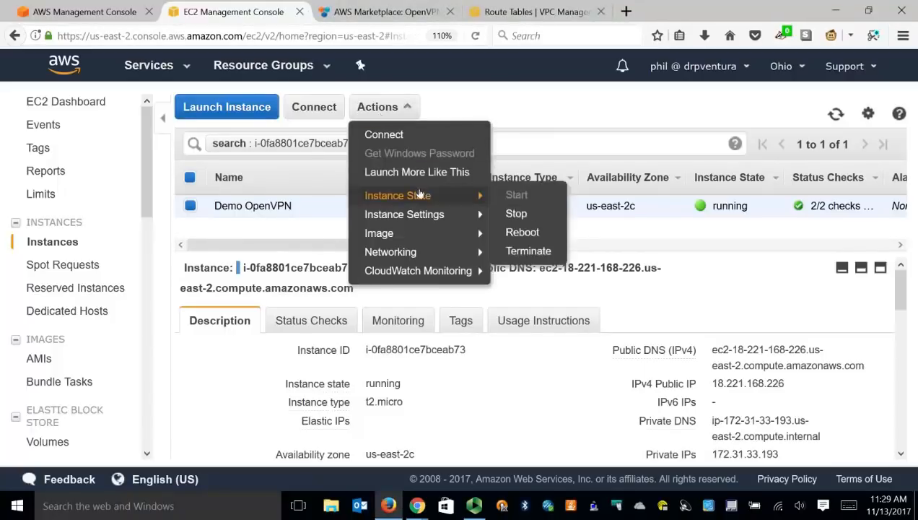
click(518, 254)
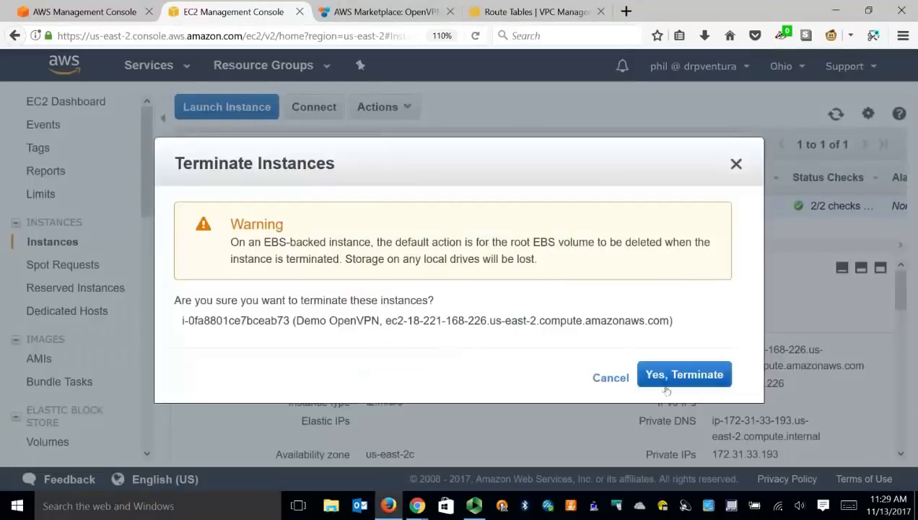
click(679, 374)
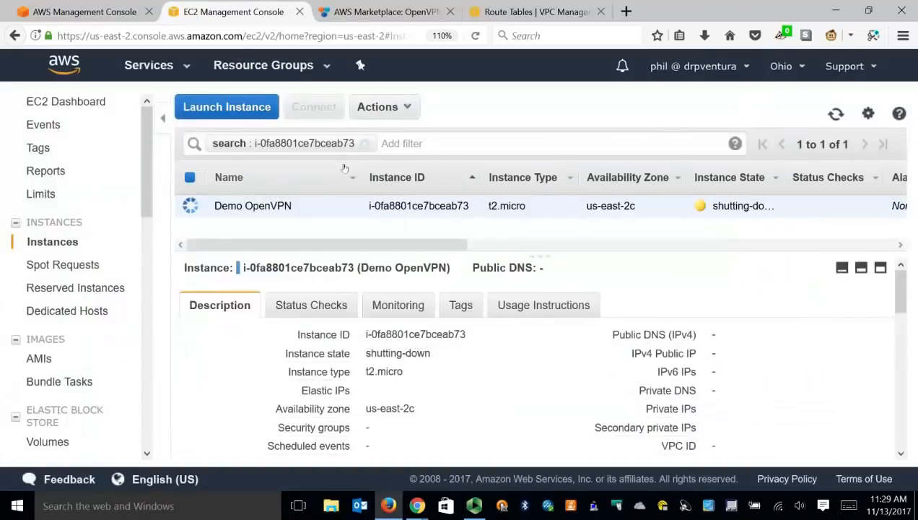
click(365, 143)
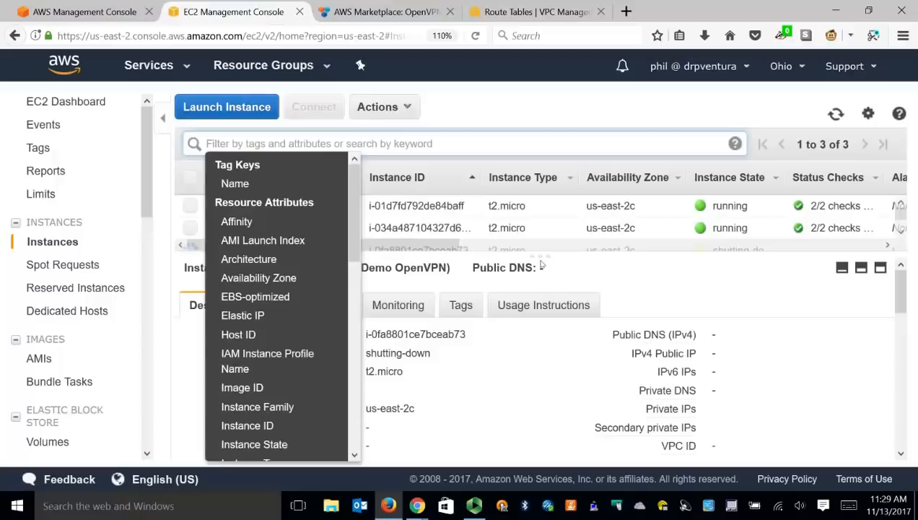
Resize the list and details panes, then start a new launch from the AWS Marketplace images.
drag(539, 269, 531, 352)
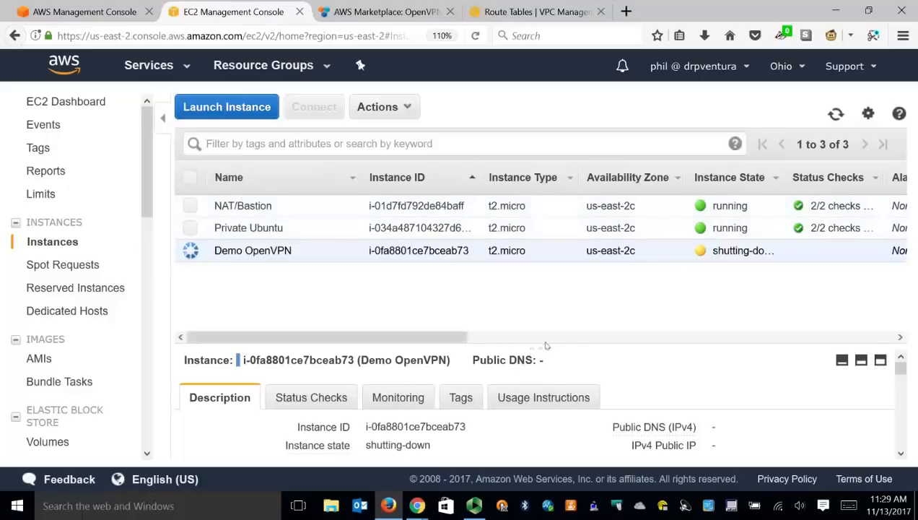
drag(545, 350, 540, 294)
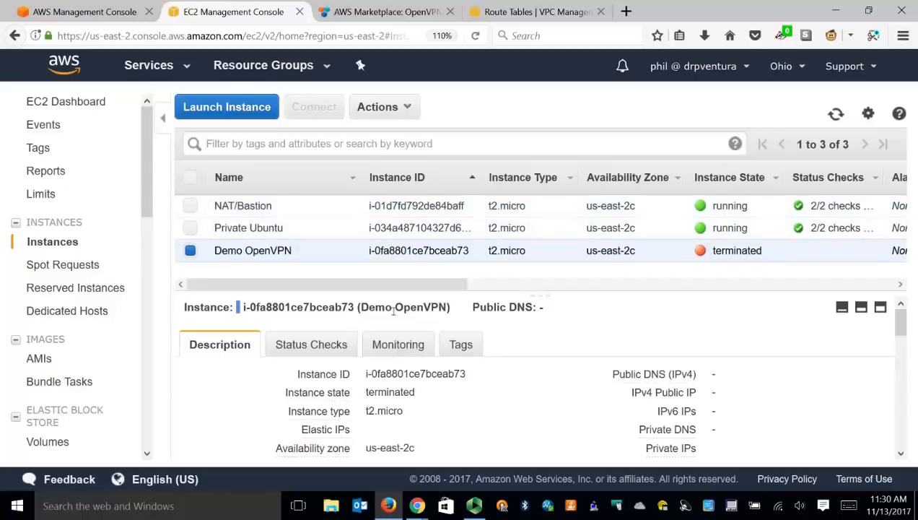
click(229, 106)
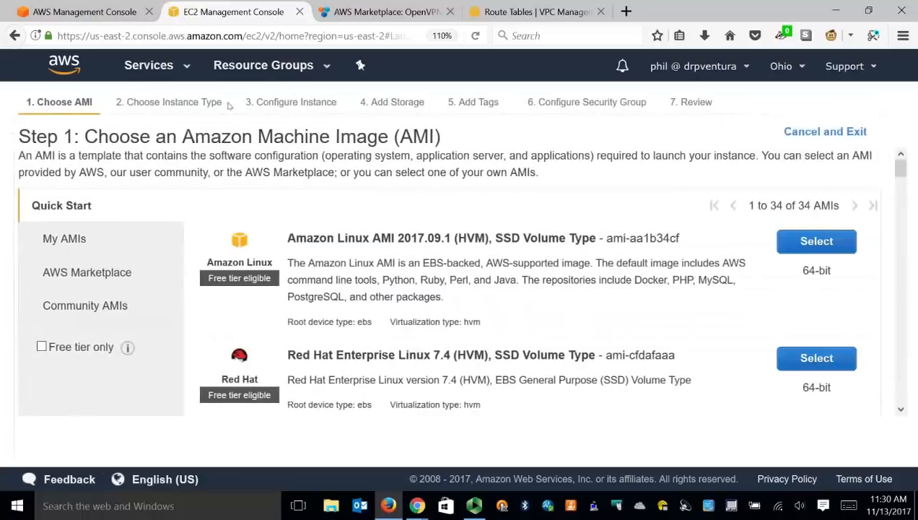
click(87, 276)
Search the Marketplace for OpenVPN, select OpenVPN Access Server and accept its pricing.
click(303, 231)
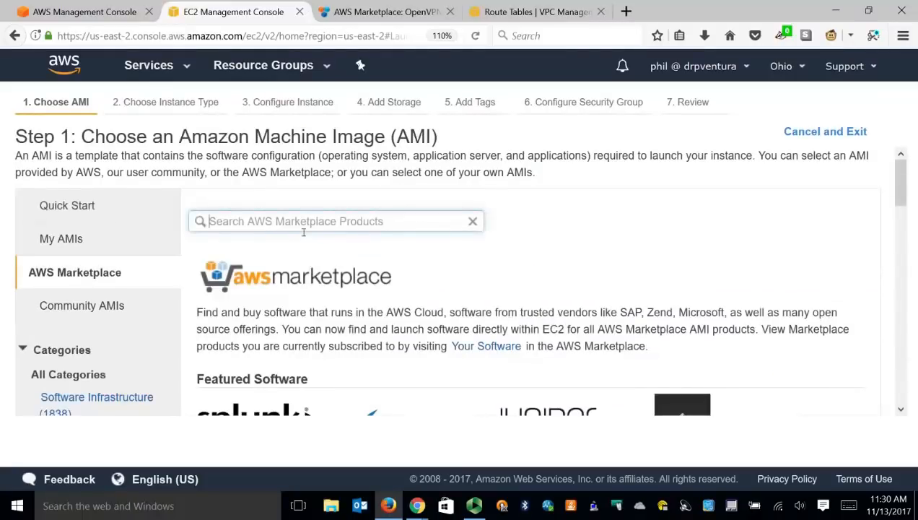
text(OpenVPN)
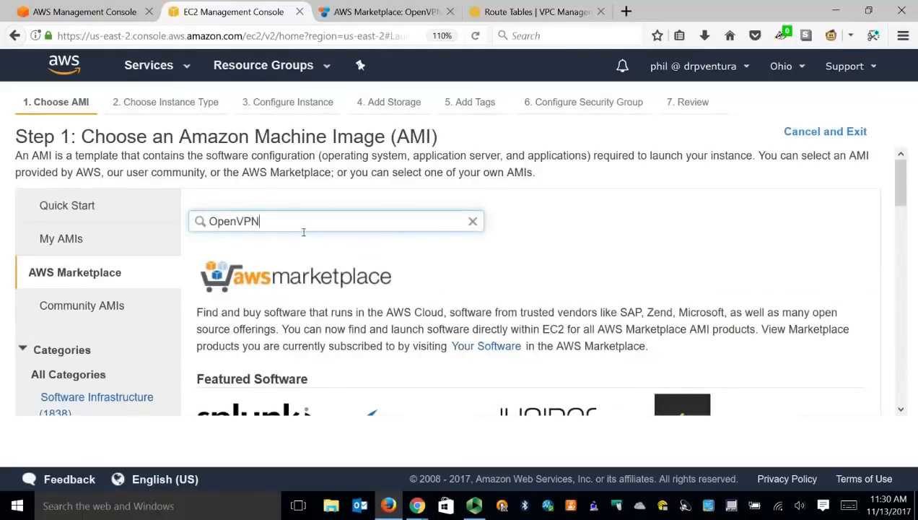
key(Return)
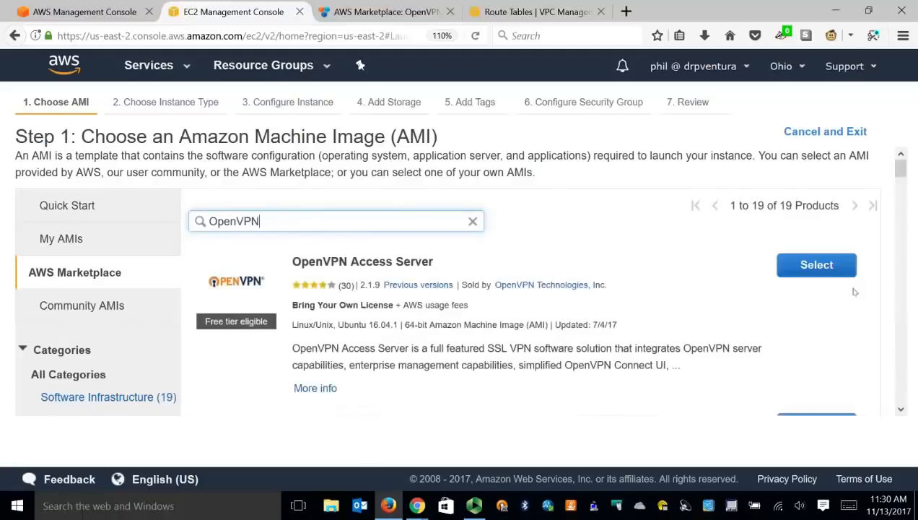
click(841, 273)
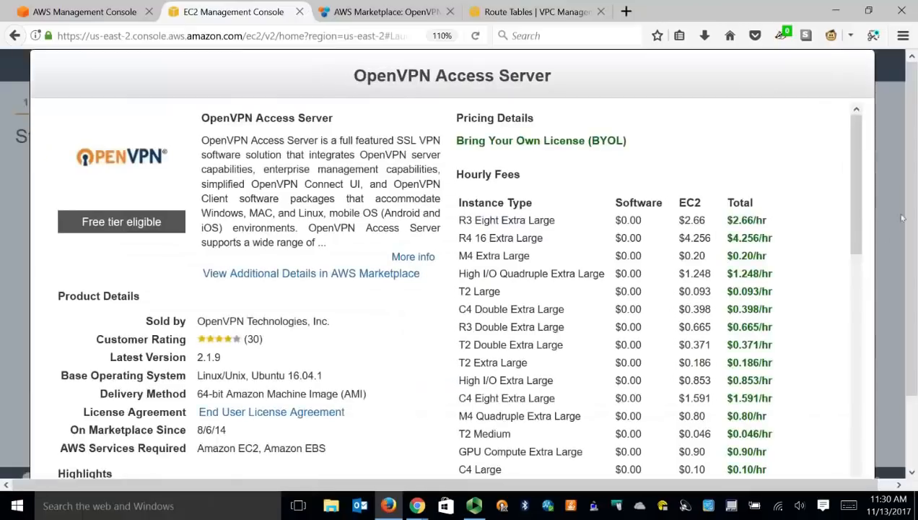
scroll(745, 348, down, 8)
scroll(745, 348, down, 6)
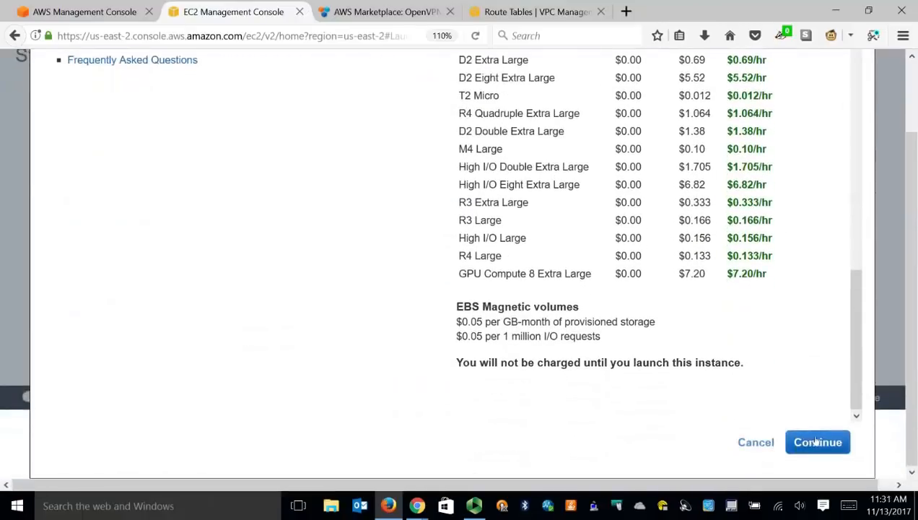
click(814, 442)
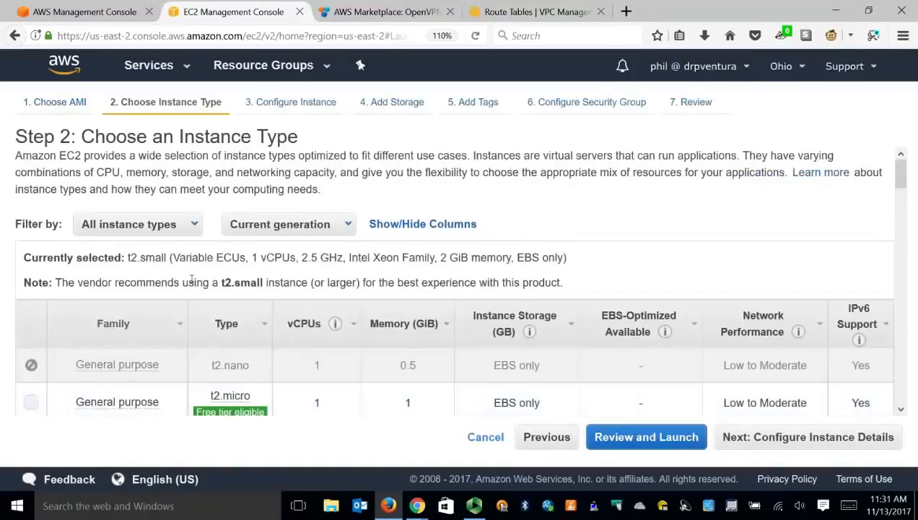
Choose the t2.micro instance type and skip ahead to the launch review.
scroll(79, 354, down, 3)
click(31, 246)
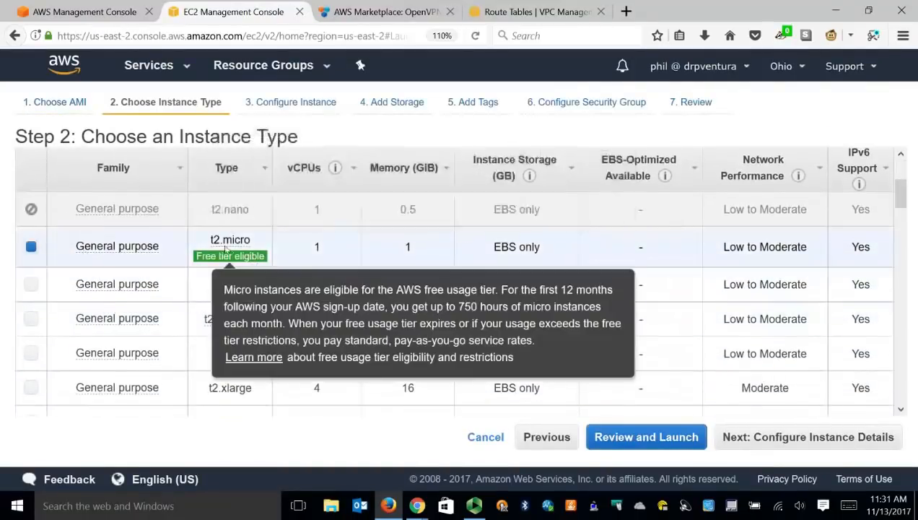
scroll(677, 372, down, 2)
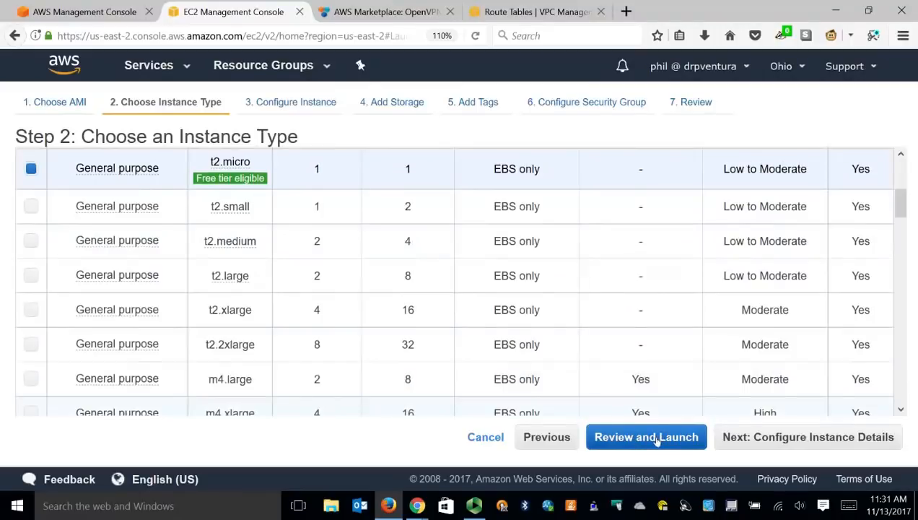
click(653, 438)
scroll(312, 303, down, 10)
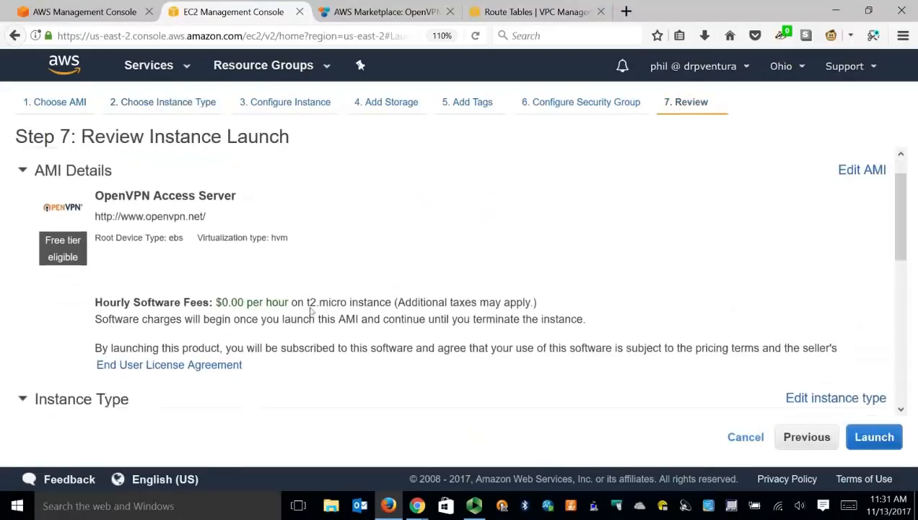
scroll(462, 282, up, 2)
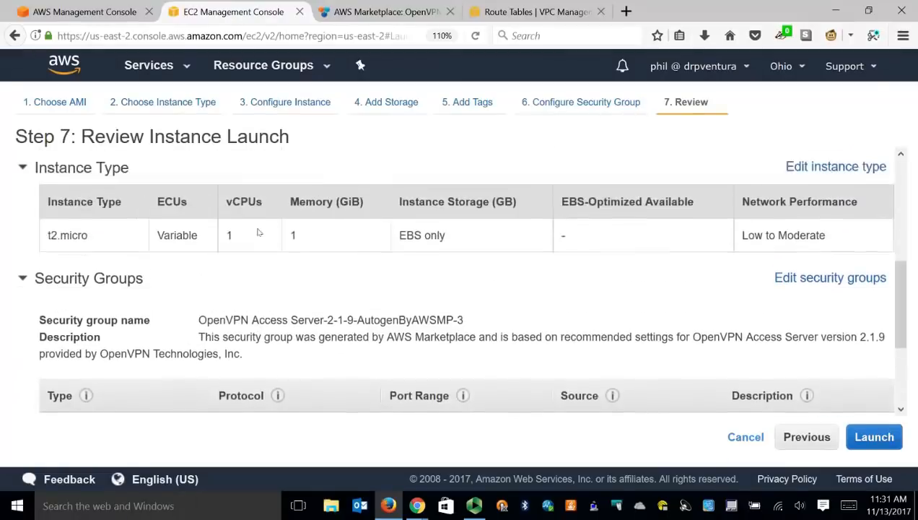
Set the SSH, 943, HTTPS and UDP 1194 rule sources to My IP.
click(830, 233)
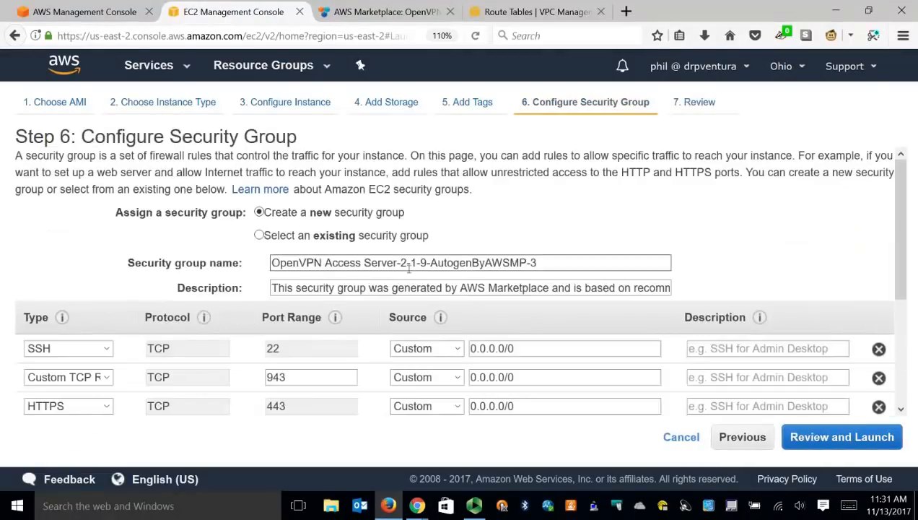
click(432, 349)
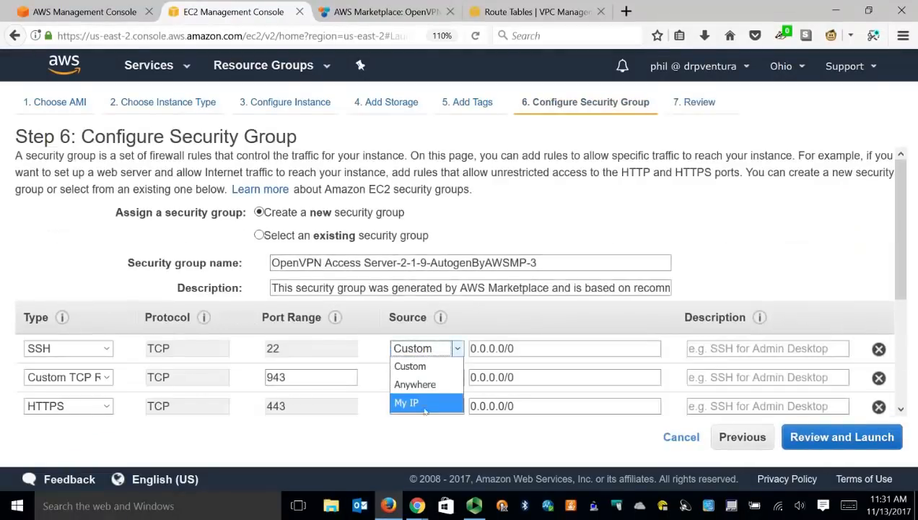
click(422, 402)
click(426, 377)
click(421, 431)
click(426, 406)
click(416, 431)
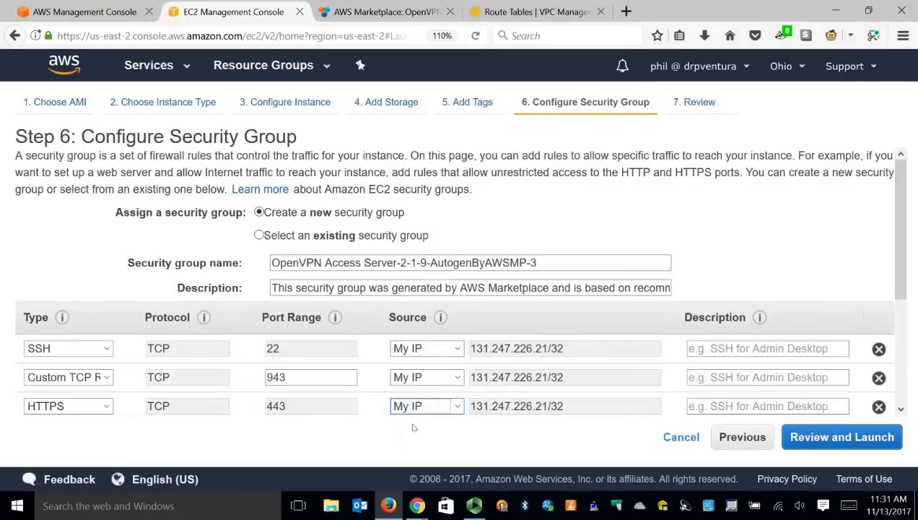
scroll(886, 285, down, 4)
click(448, 282)
click(433, 332)
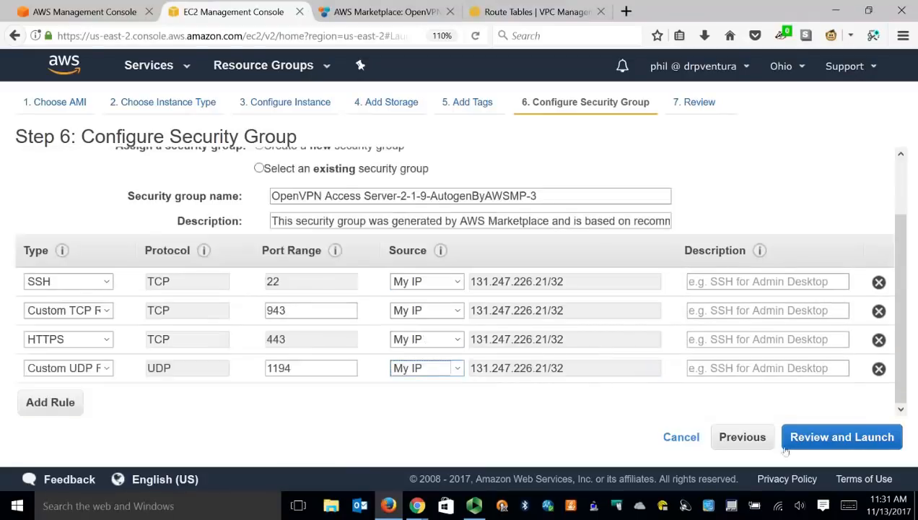
click(842, 436)
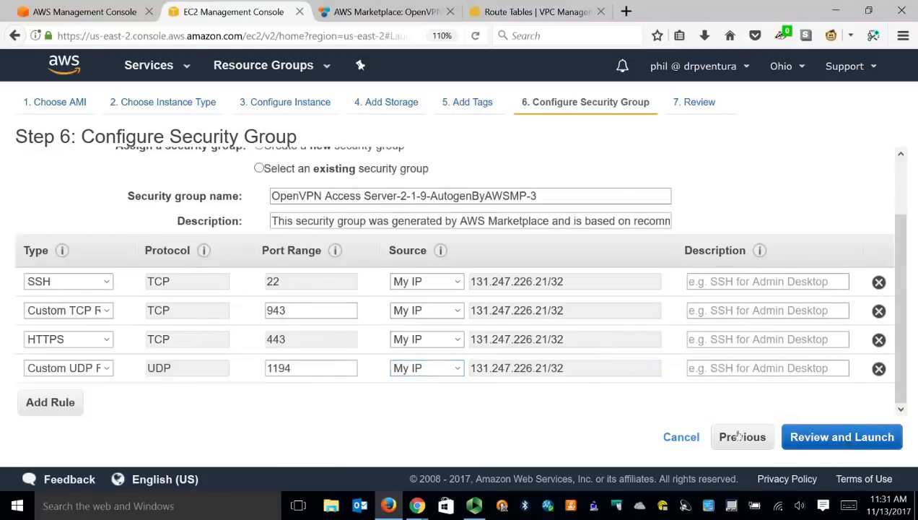
Go to the Add Tags step and add a new empty tag.
scroll(376, 351, down, 8)
scroll(377, 351, down, 3)
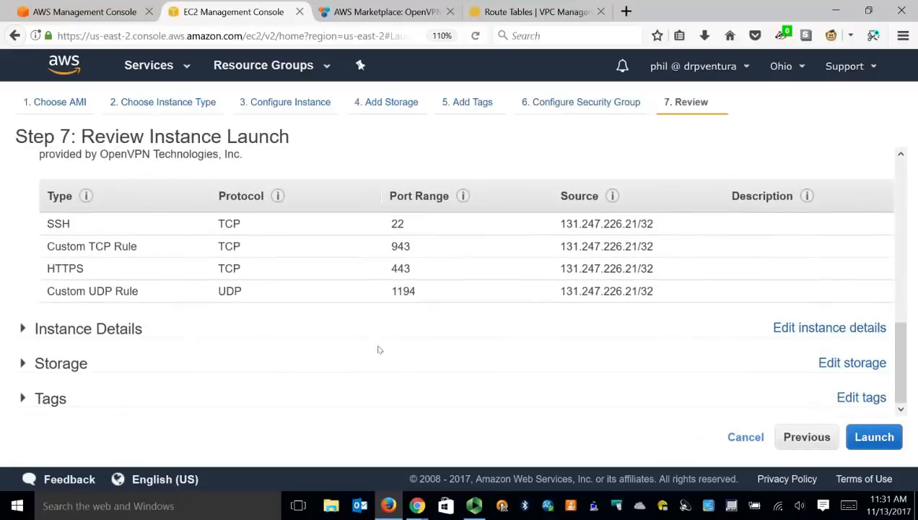
click(839, 402)
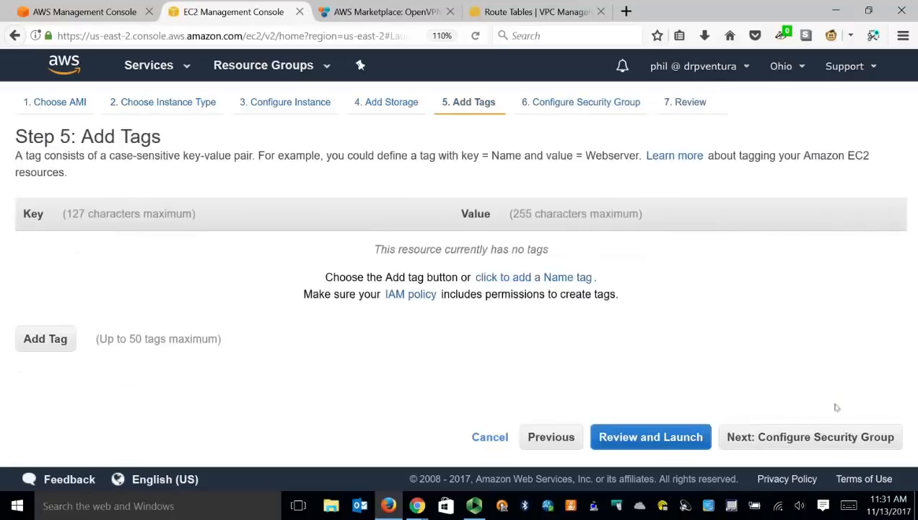
click(45, 339)
Tag the instance with Name 'OpenVPN Server in VPC'.
text(Name)
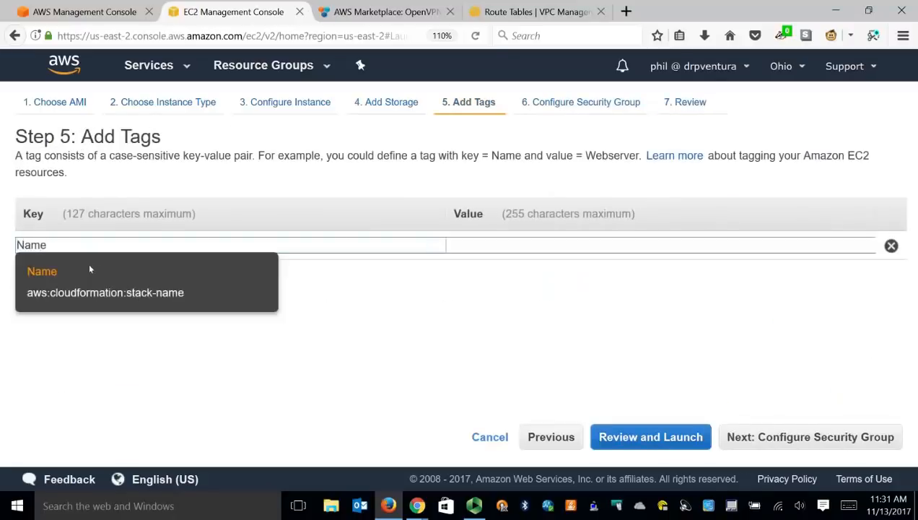
key(Tab)
text(OpenVPN )
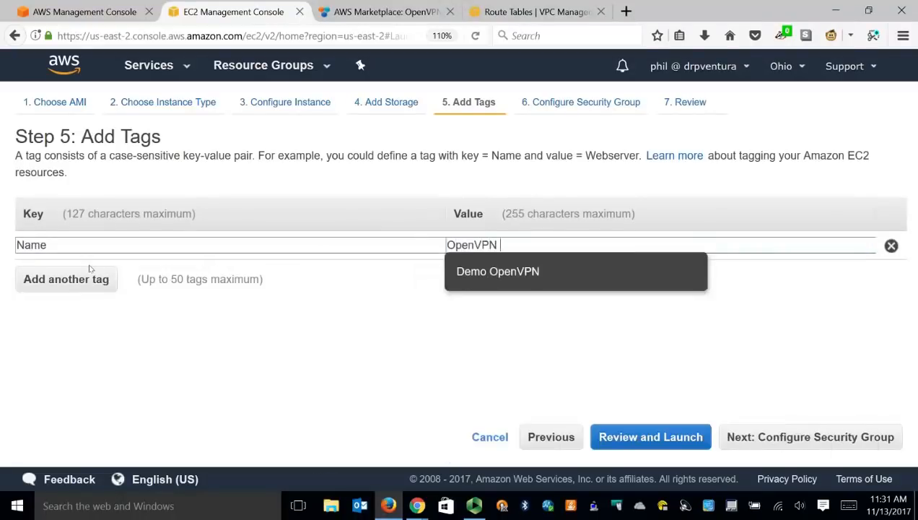
text(Server )
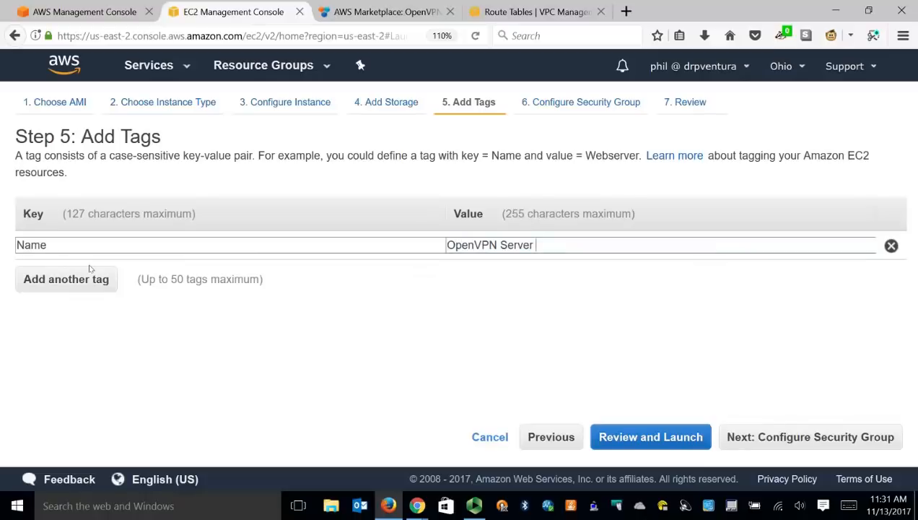
text(in VPC)
Review the launch settings, then return to the instance details step.
click(672, 437)
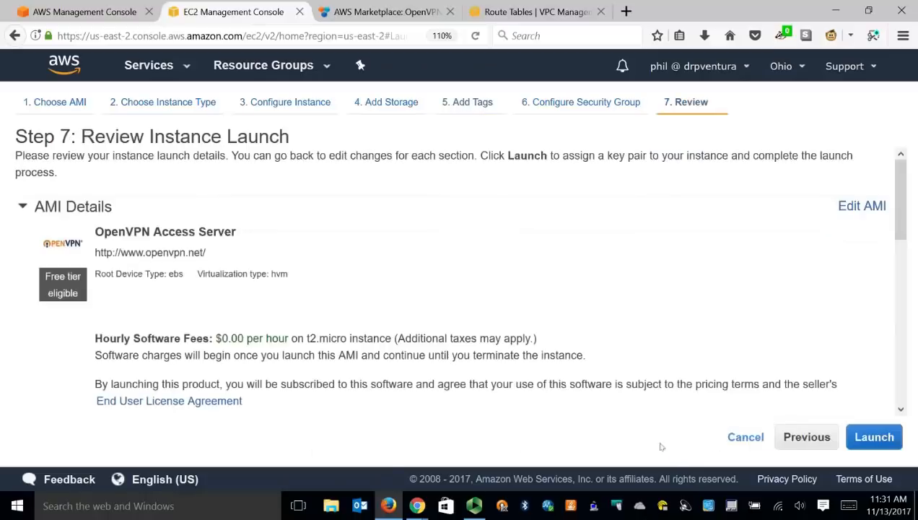
scroll(462, 325, down, 5)
scroll(562, 319, up, 5)
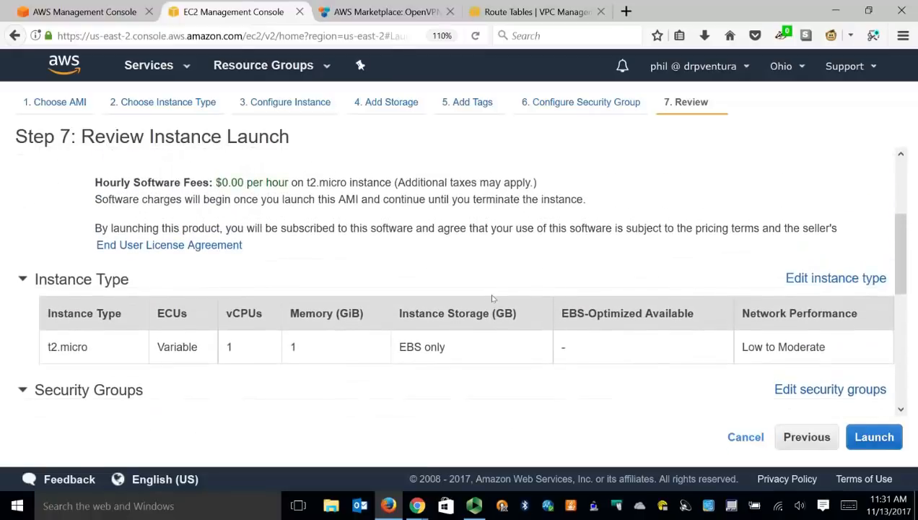
scroll(492, 301, down, 3)
scroll(494, 302, down, 2)
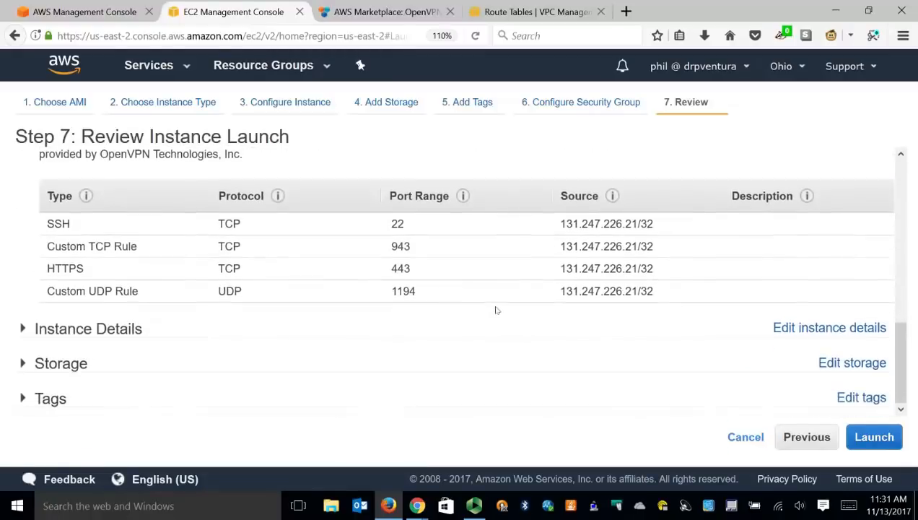
click(846, 336)
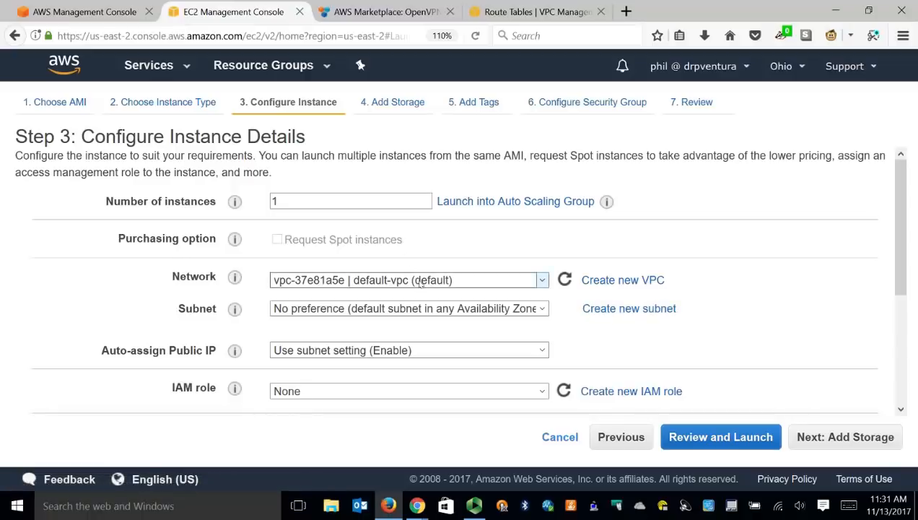
Place the instance in the vpn-demo VPC (vpc-bd5a41d4) and its vpn-demo-public subnet.
click(437, 284)
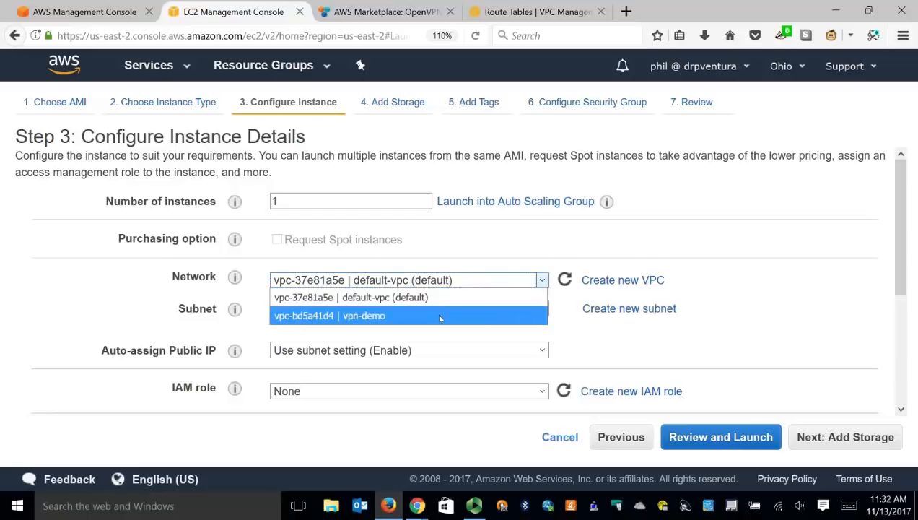
click(439, 317)
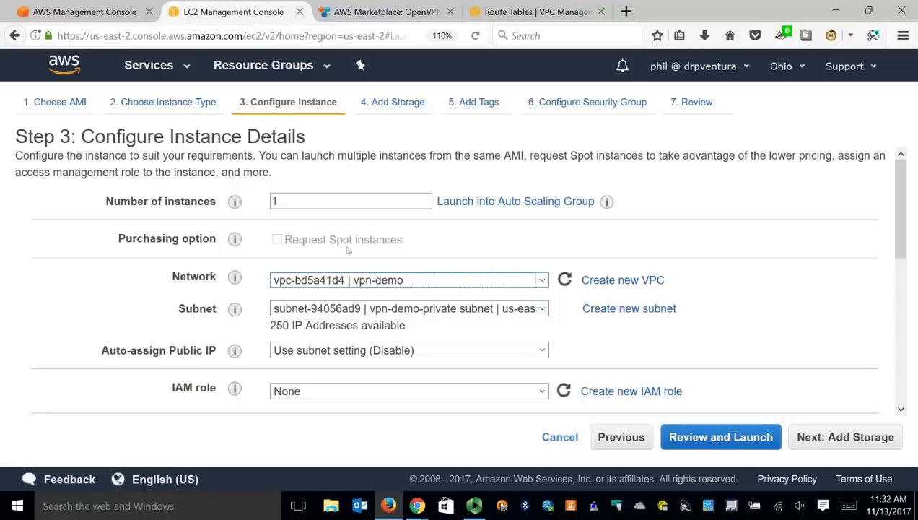
click(409, 308)
click(413, 345)
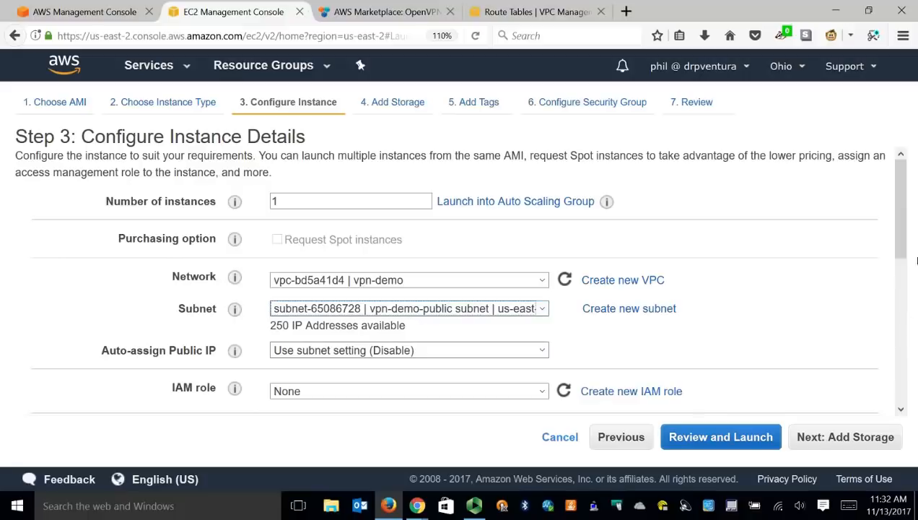
Leave auto-assign public IP at the subnet setting (disabled) and proceed to launch.
scroll(895, 209, down, 2)
click(507, 290)
click(502, 325)
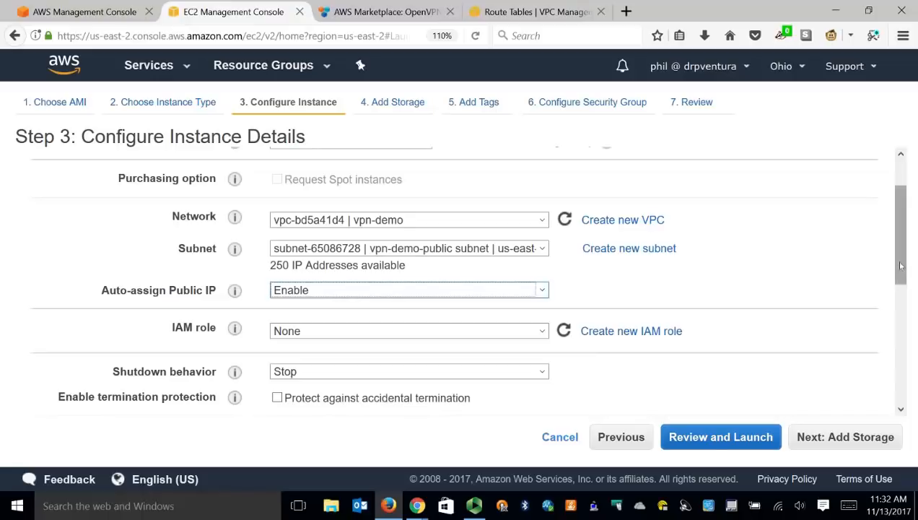
drag(901, 263, 906, 432)
click(541, 255)
click(537, 270)
drag(917, 392, 822, 420)
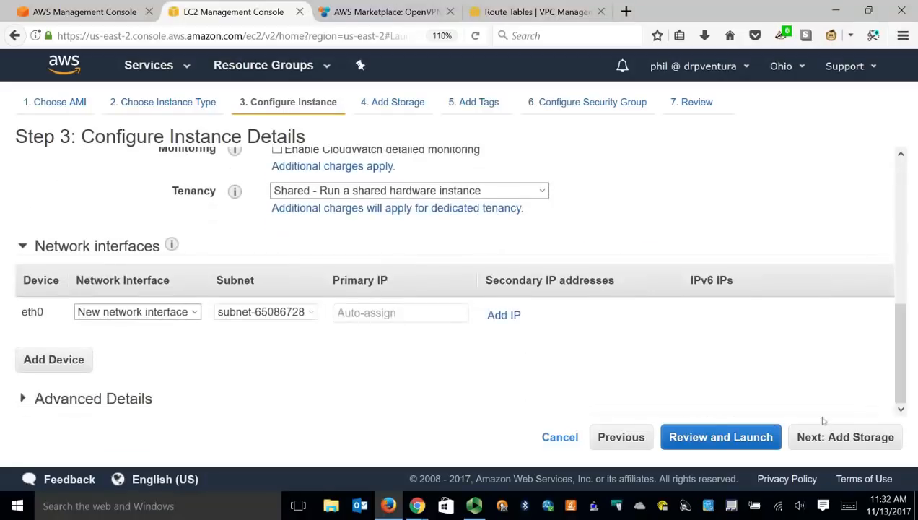
click(719, 437)
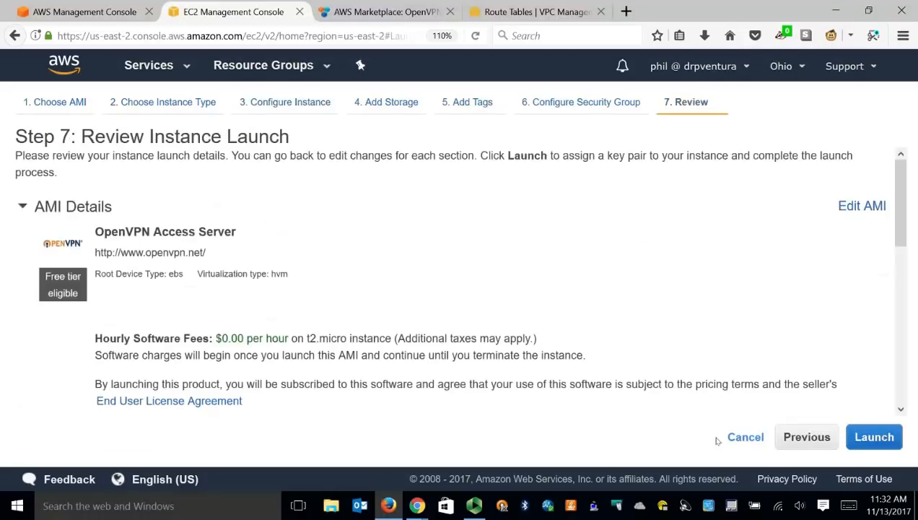
click(874, 437)
Launch the OpenVPN server with the existing dropbox key pair and view the new instance.
click(338, 326)
click(324, 358)
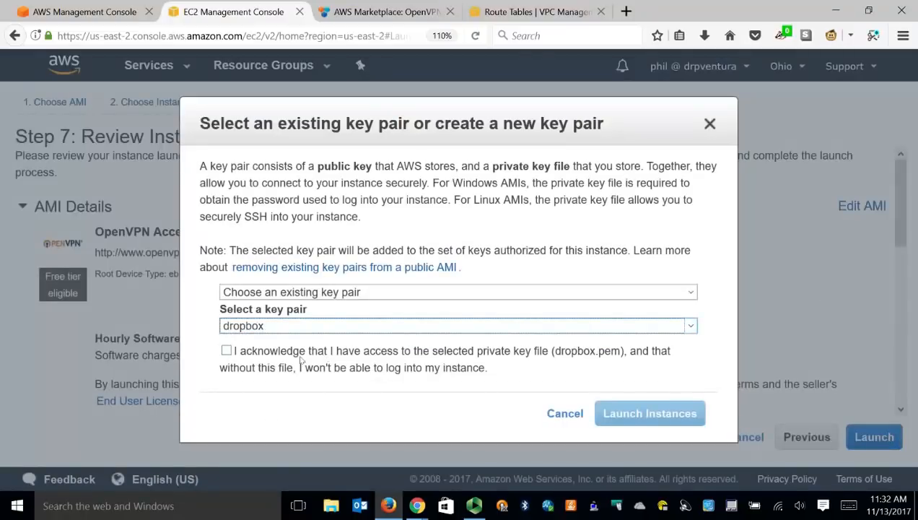
click(228, 351)
click(653, 419)
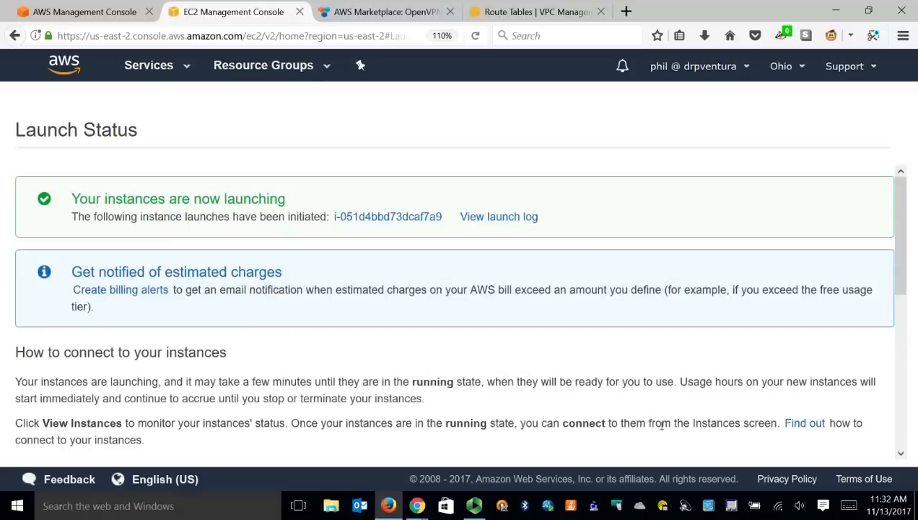
click(401, 216)
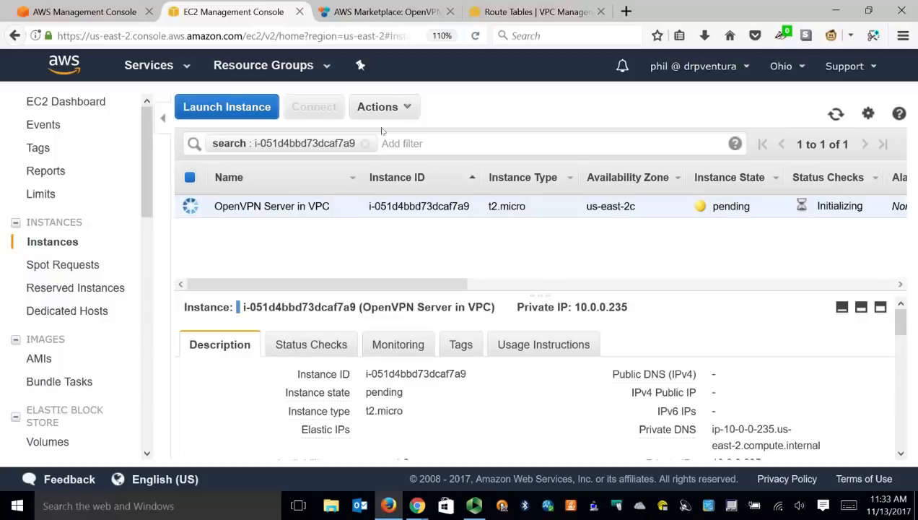
Clear the instance filter, try a 'vpn' search, then remove it.
click(365, 144)
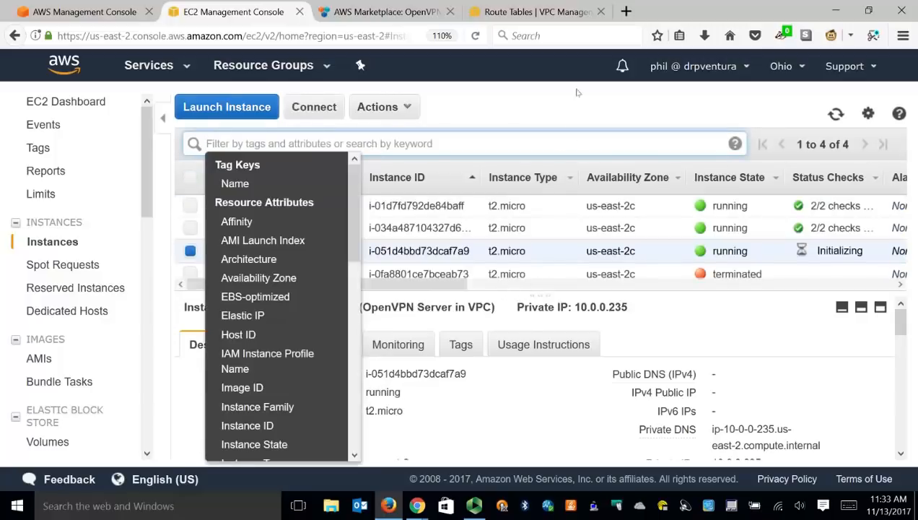
click(465, 288)
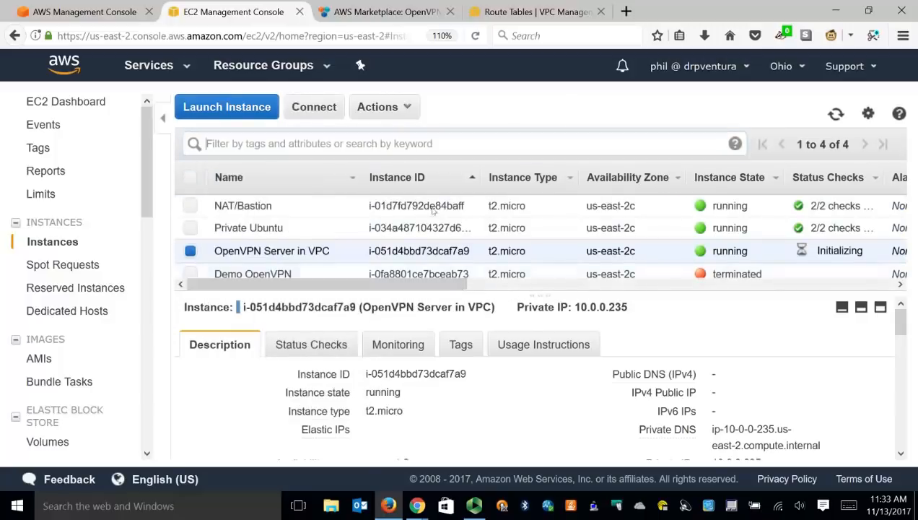
click(416, 144)
text(vpn)
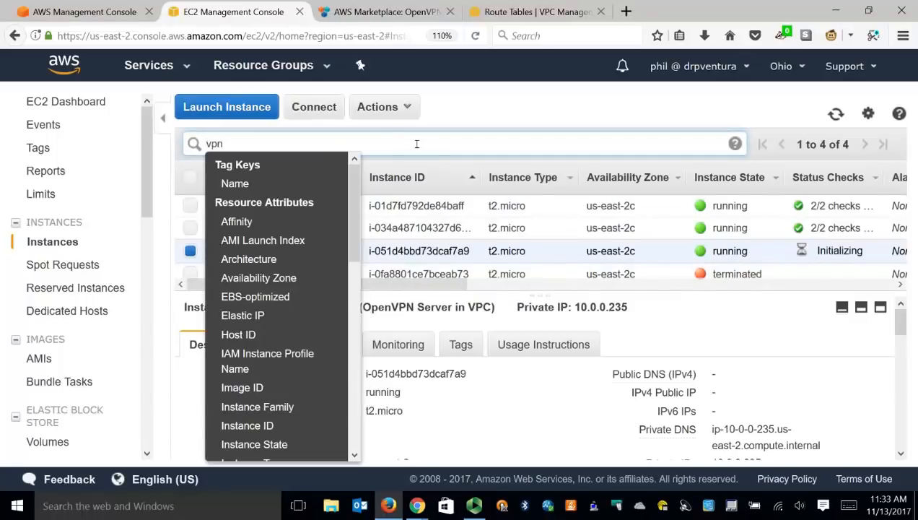
key(Return)
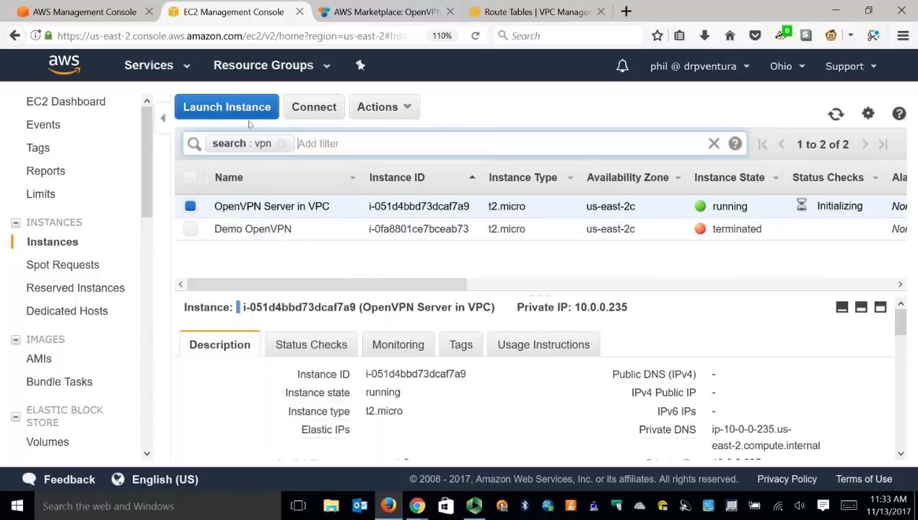
click(281, 143)
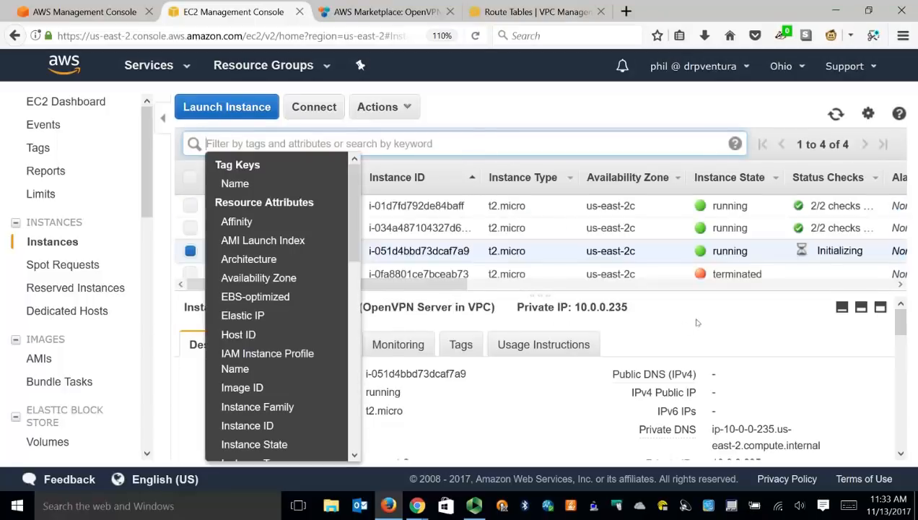
click(722, 318)
Filter the instance list by VPC ID vpc-bd5a41d4 to show its three instances.
click(255, 152)
scroll(241, 390, down, 5)
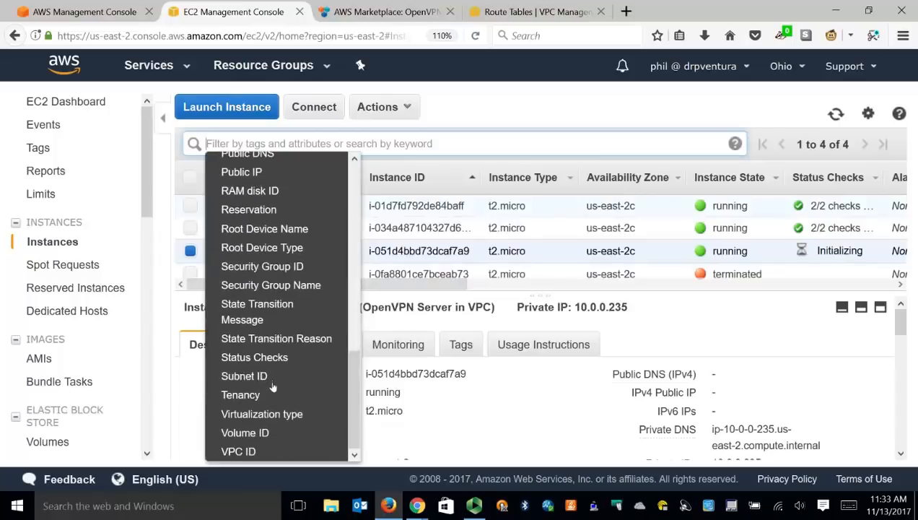
click(259, 451)
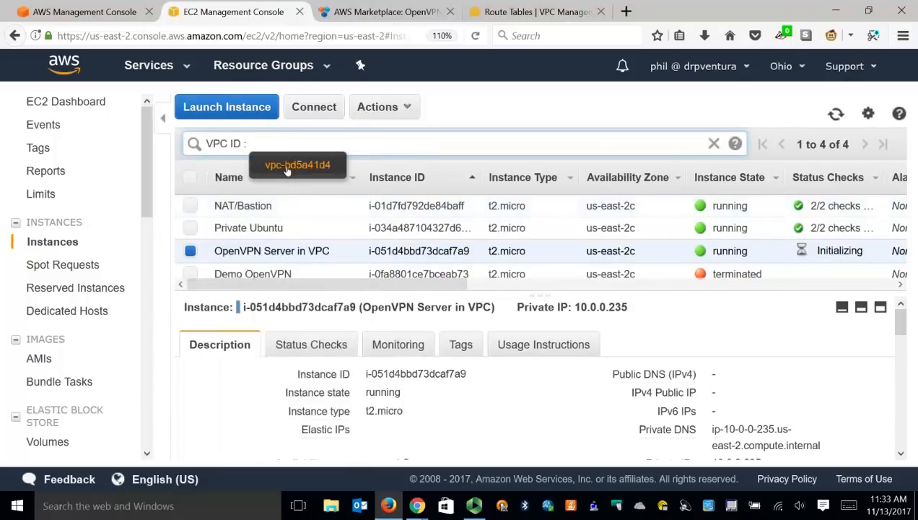
click(293, 165)
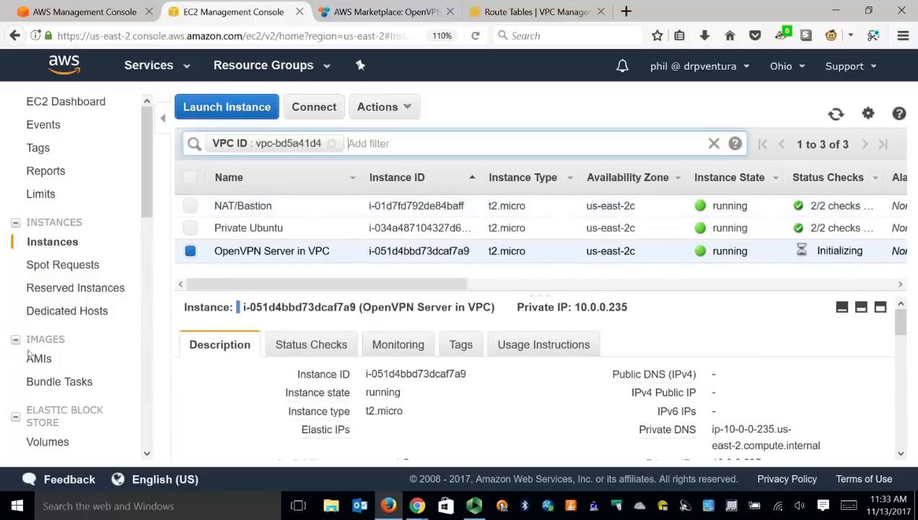
scroll(83, 307, down, 5)
scroll(83, 307, down, 3)
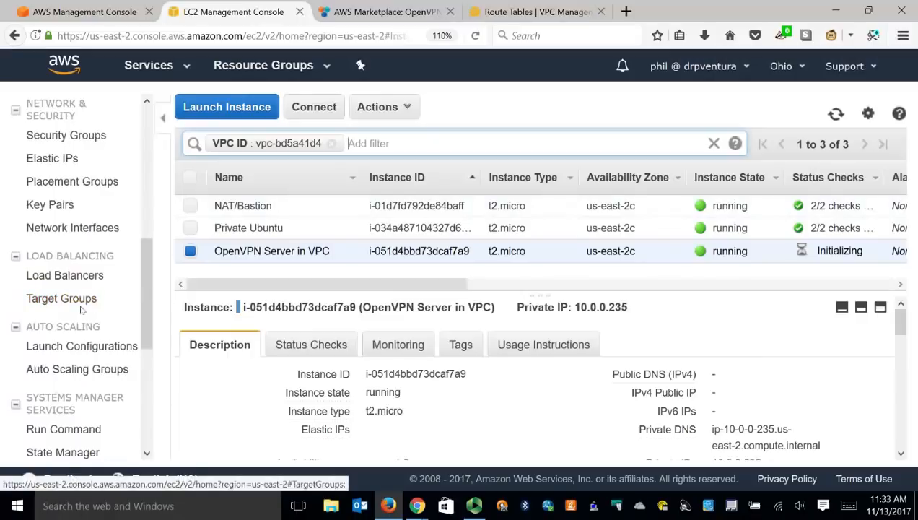
Allocate a new Elastic IP address from the Elastic IPs page.
click(53, 159)
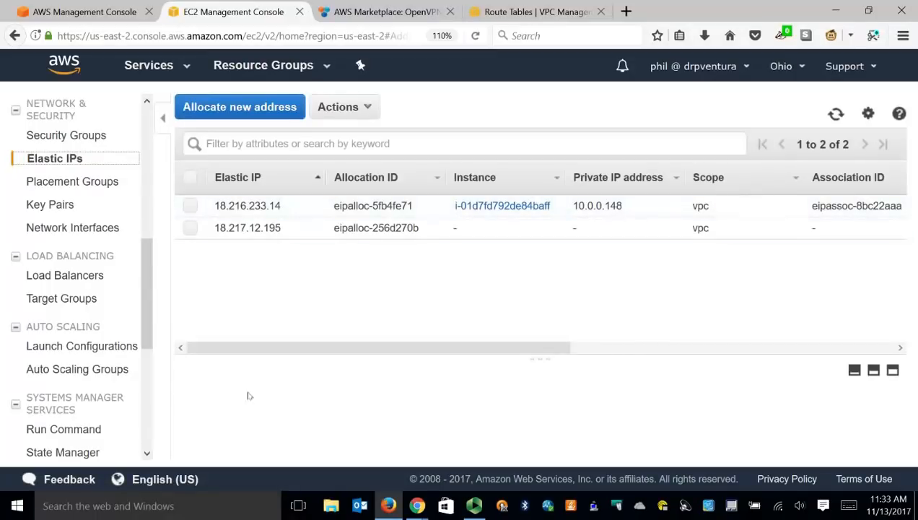
click(217, 107)
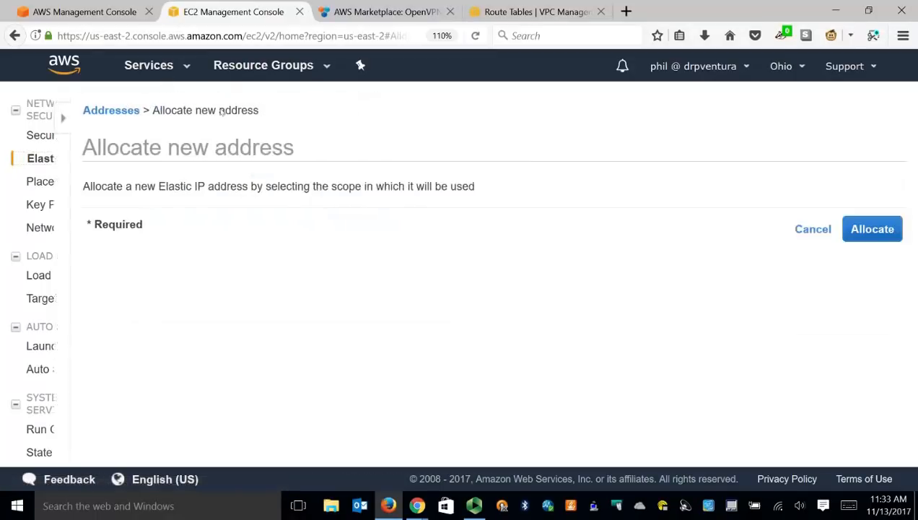
click(853, 223)
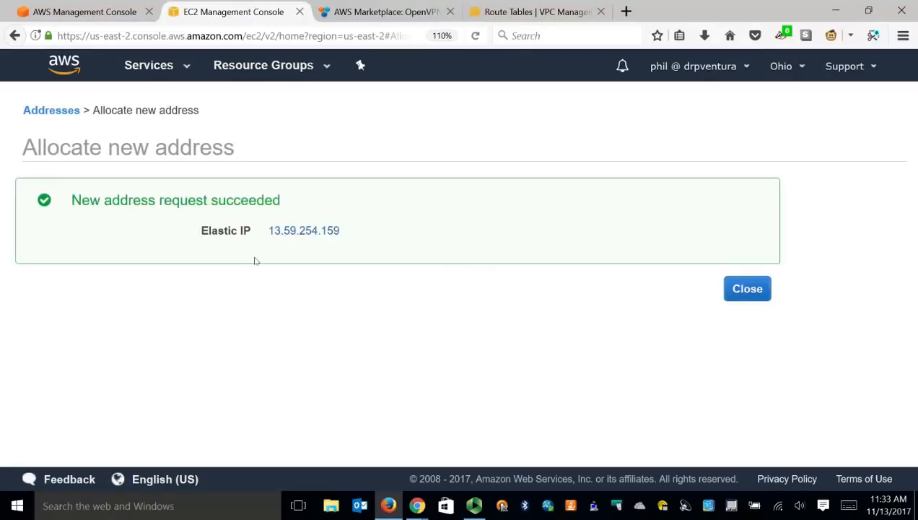
click(748, 296)
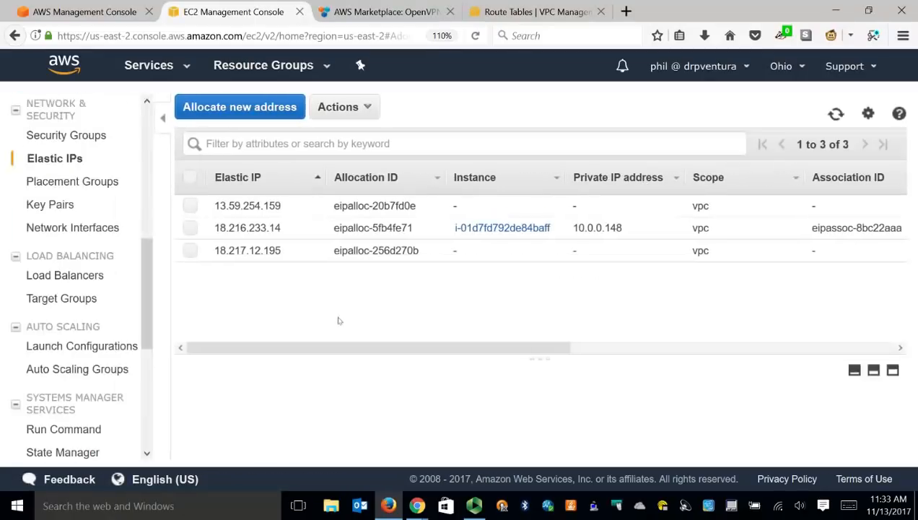
Associate Elastic IP 13.59.254.159 with the OpenVPN server, then return to Instances.
click(263, 206)
click(353, 109)
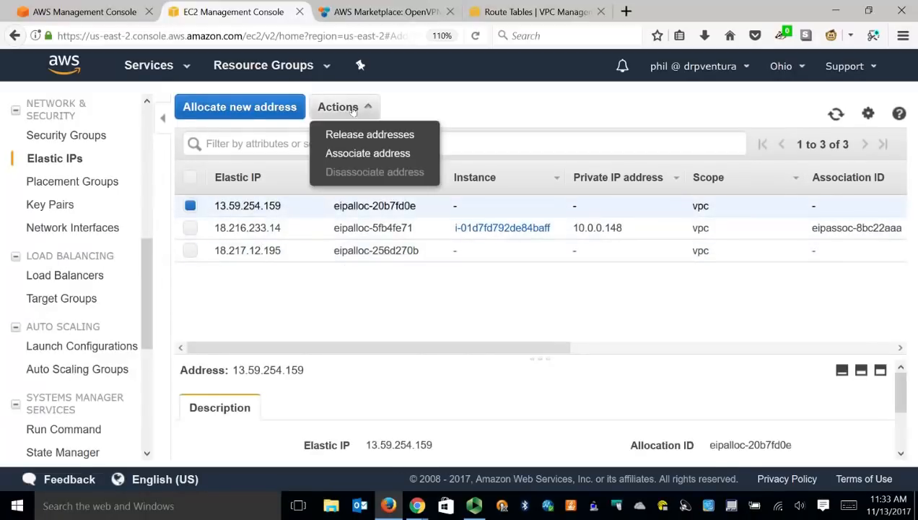
click(361, 153)
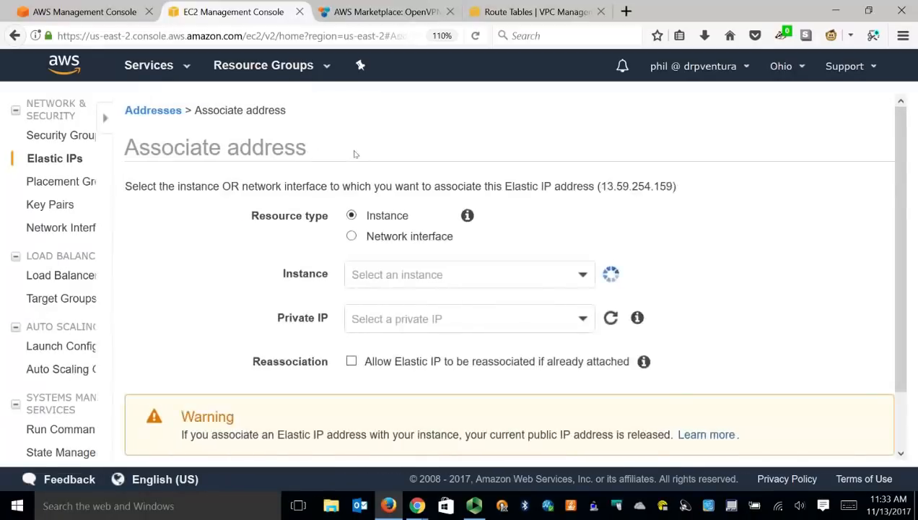
click(476, 281)
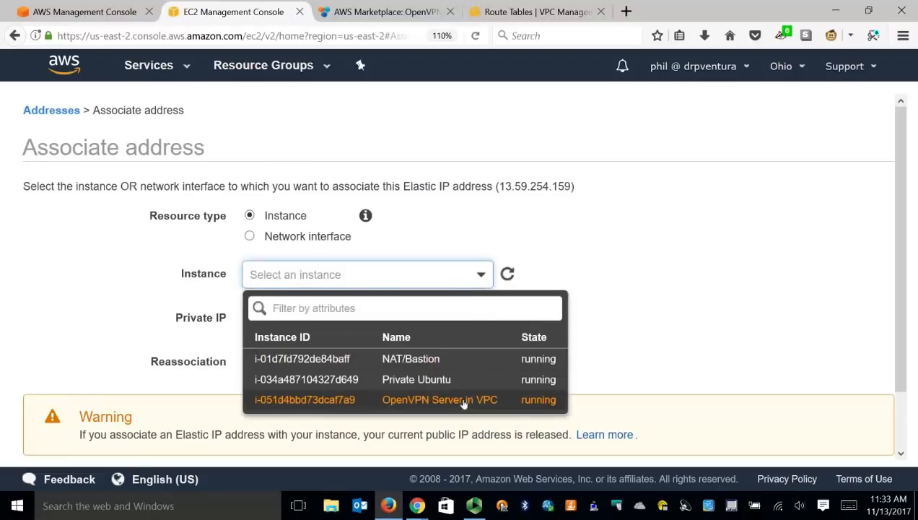
click(419, 404)
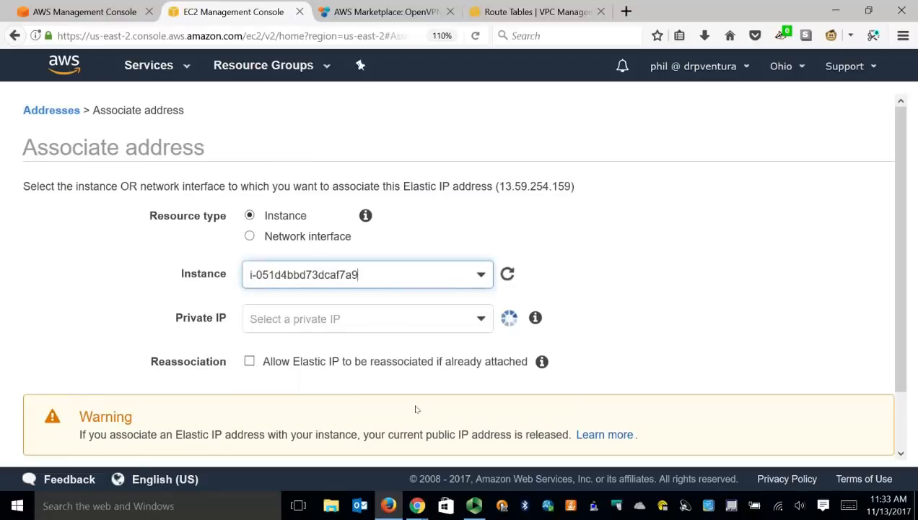
scroll(762, 287, down, 2)
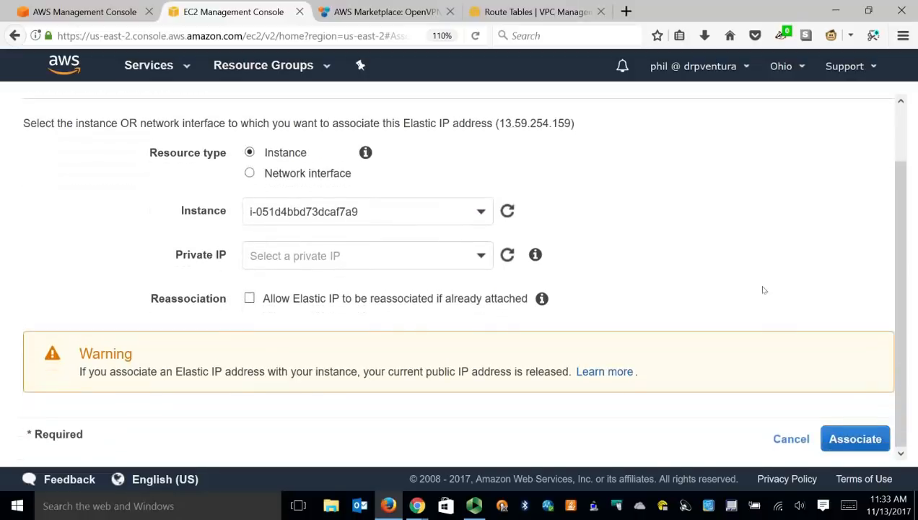
click(848, 439)
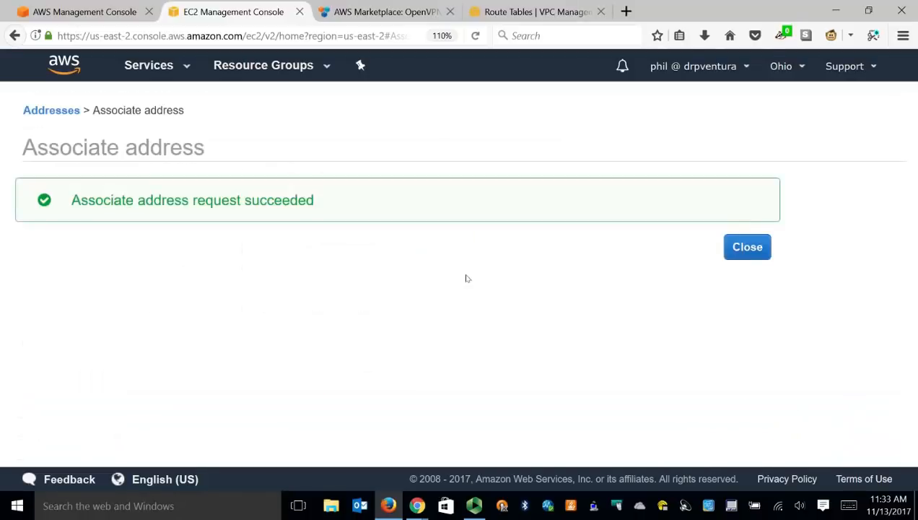
click(747, 248)
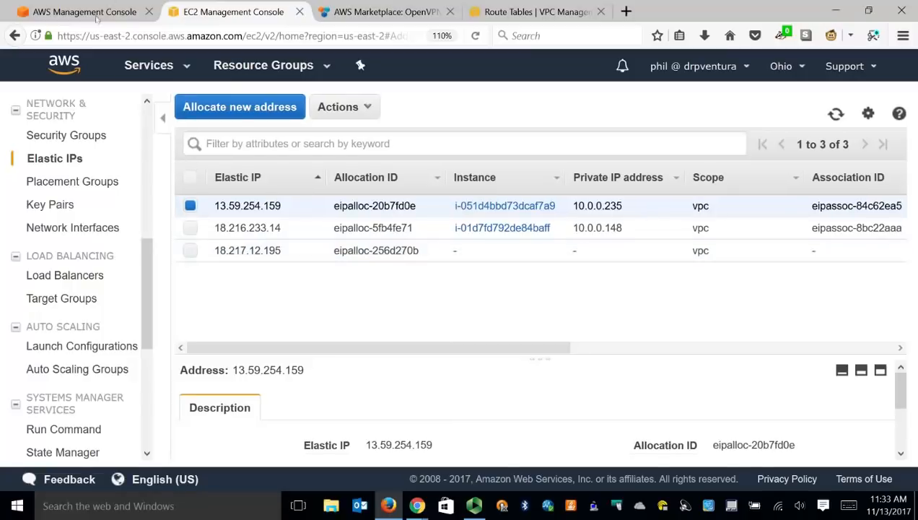
scroll(62, 166, up, 5)
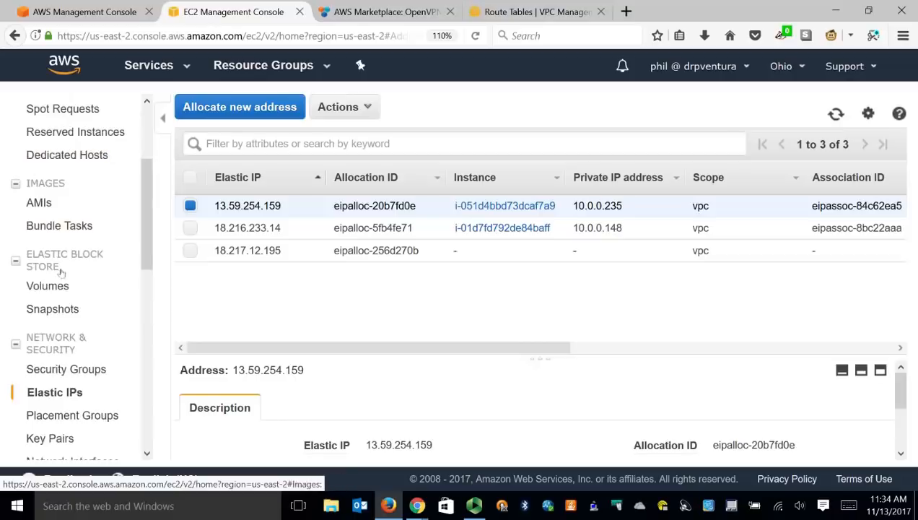
scroll(70, 270, up, 3)
click(48, 242)
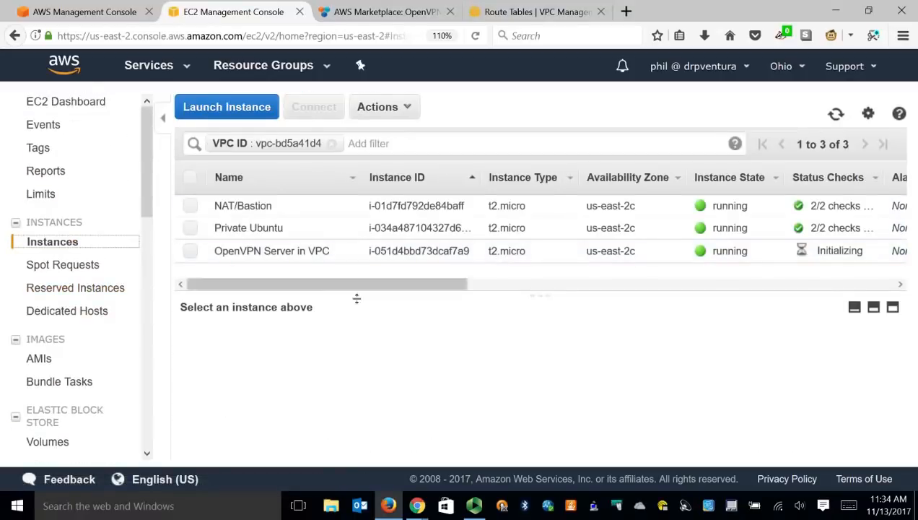
Select OpenVPN Server in VPC and copy its Elastic IP 13.59.254.159 from the Description tab.
click(293, 260)
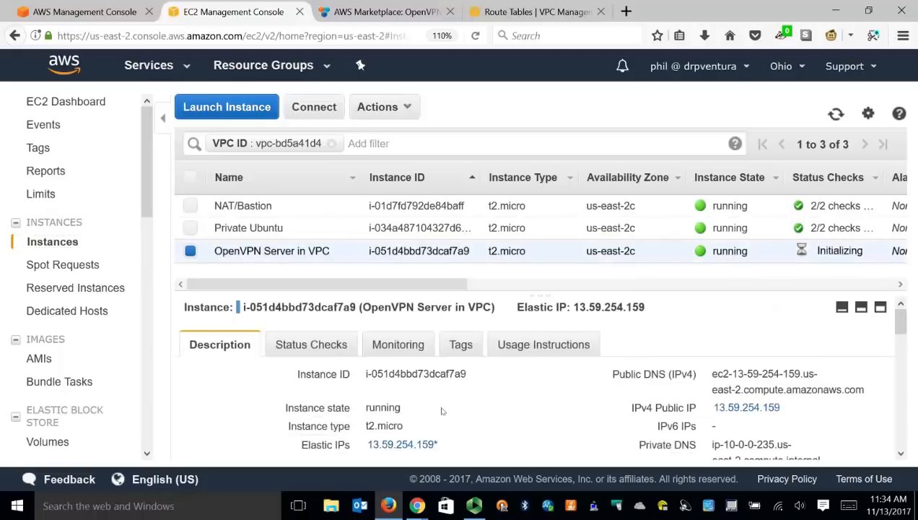
drag(453, 441, 387, 431)
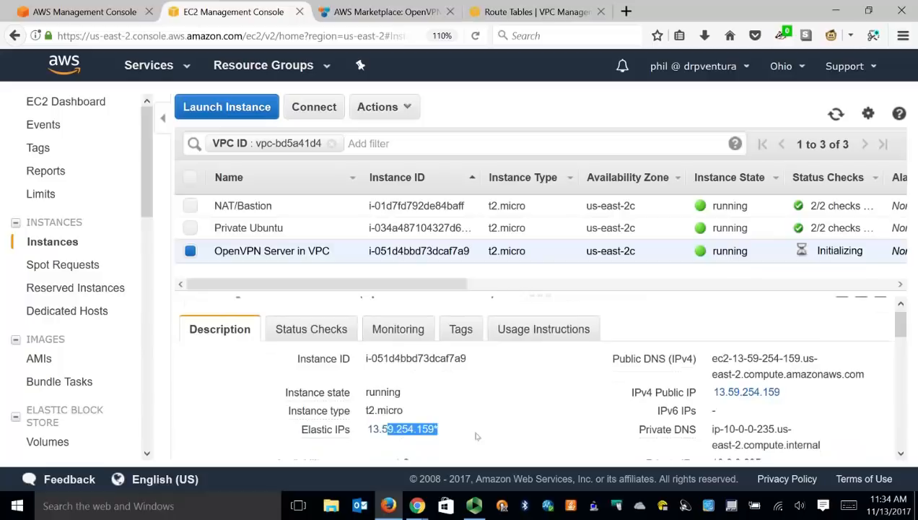
click(490, 421)
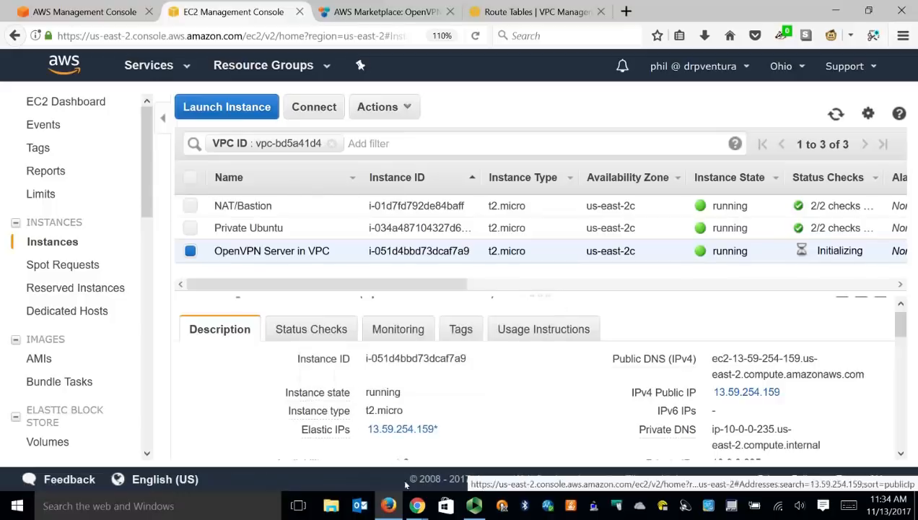
drag(439, 432, 423, 453)
drag(367, 431, 435, 438)
key(ctrl+c)
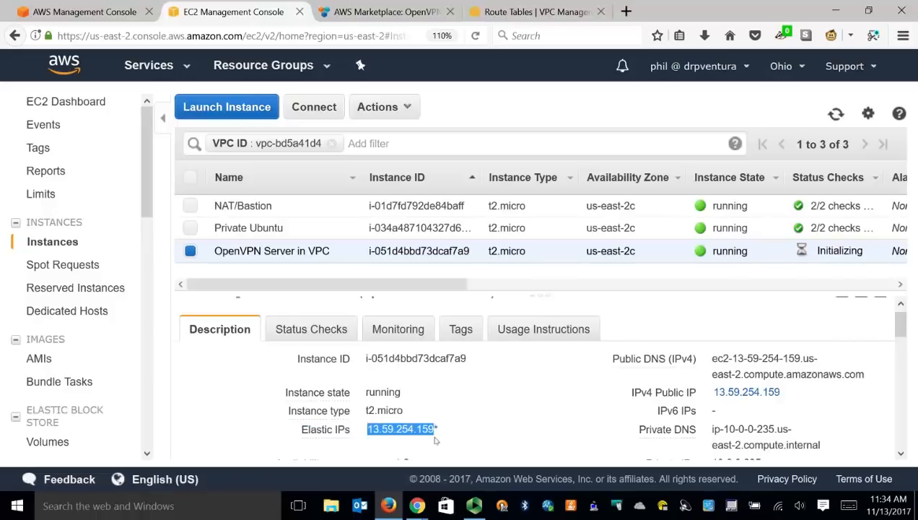
click(115, 512)
Launch PuTTY and load the AWS OpenVPN saved session.
text(putty)
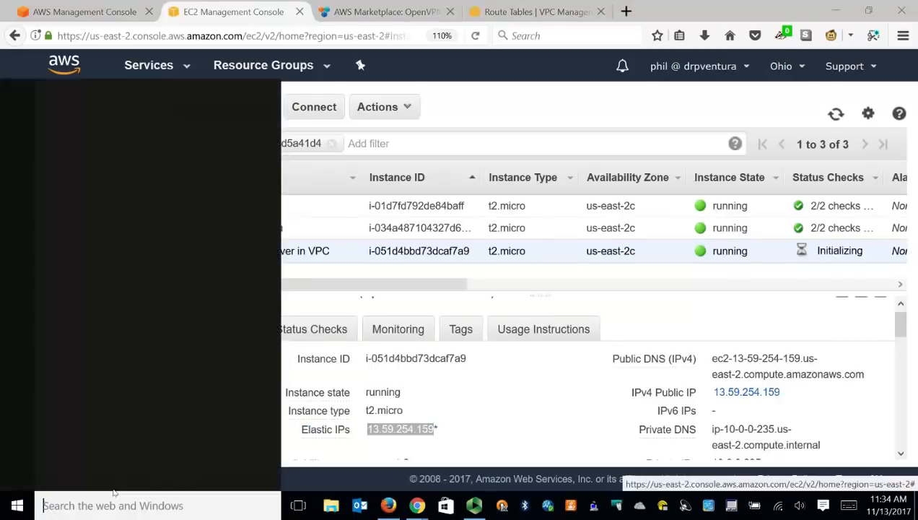
key(Return)
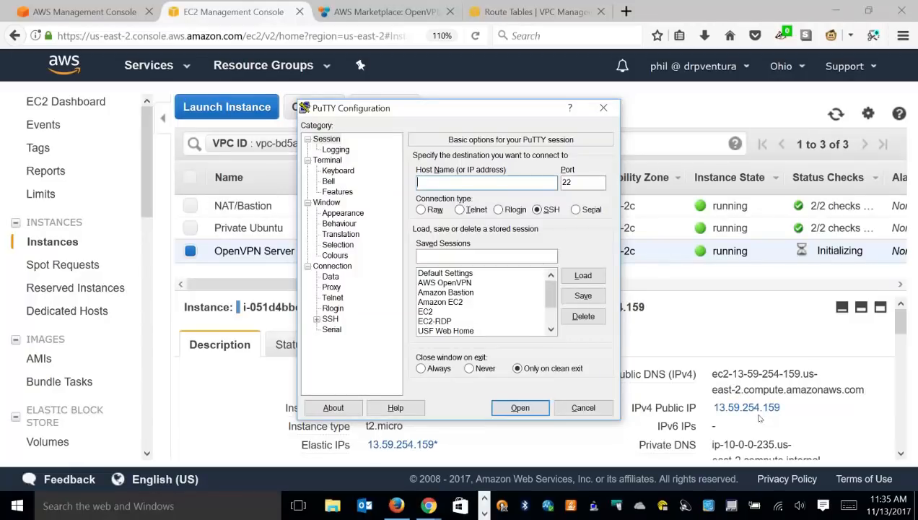
click(465, 283)
click(583, 275)
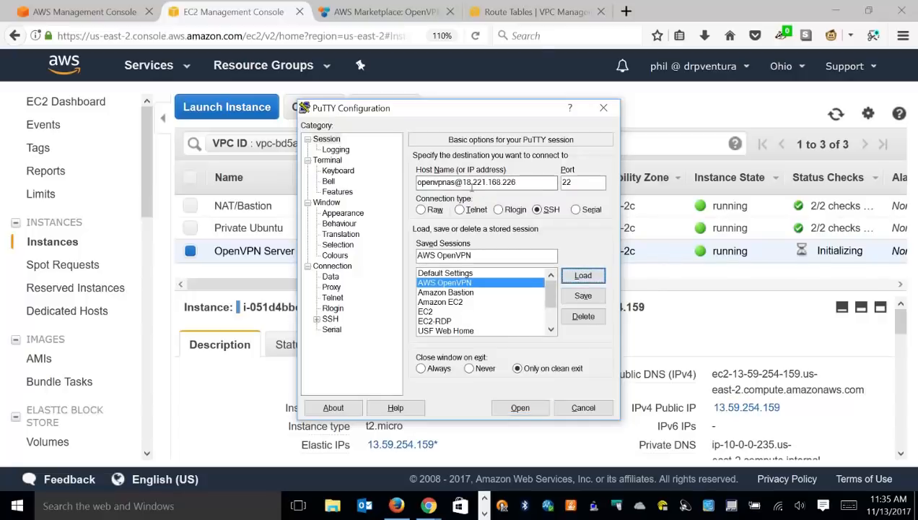
Change the session's host name to 13.59.254.159 and start the SSH connection.
drag(464, 183, 526, 182)
key(ctrl+v)
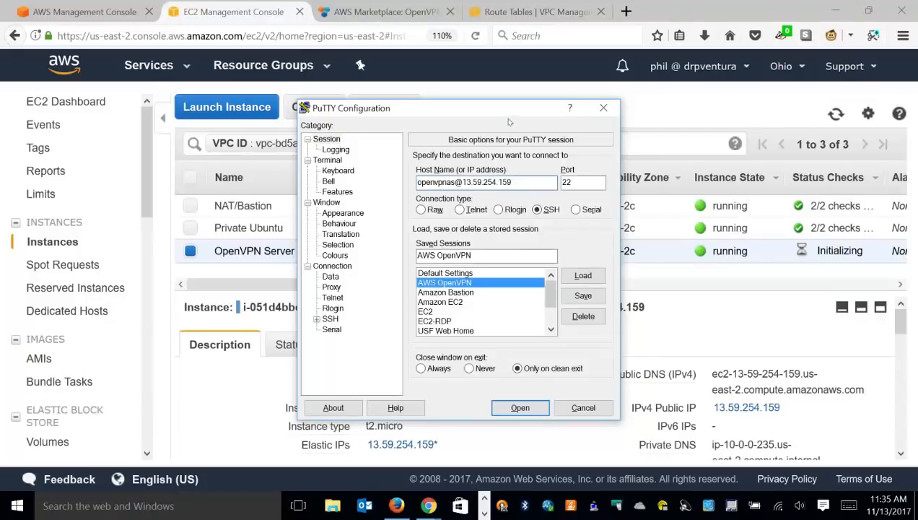
drag(509, 114, 524, 94)
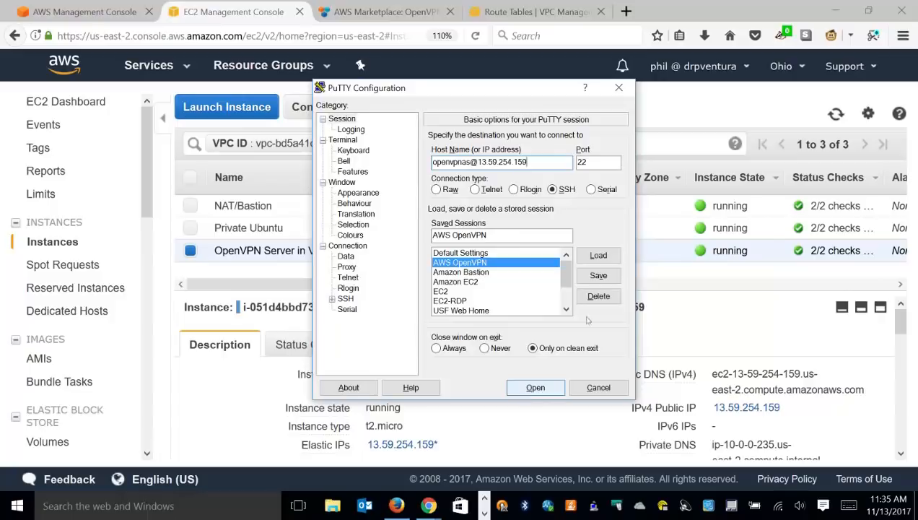
click(532, 389)
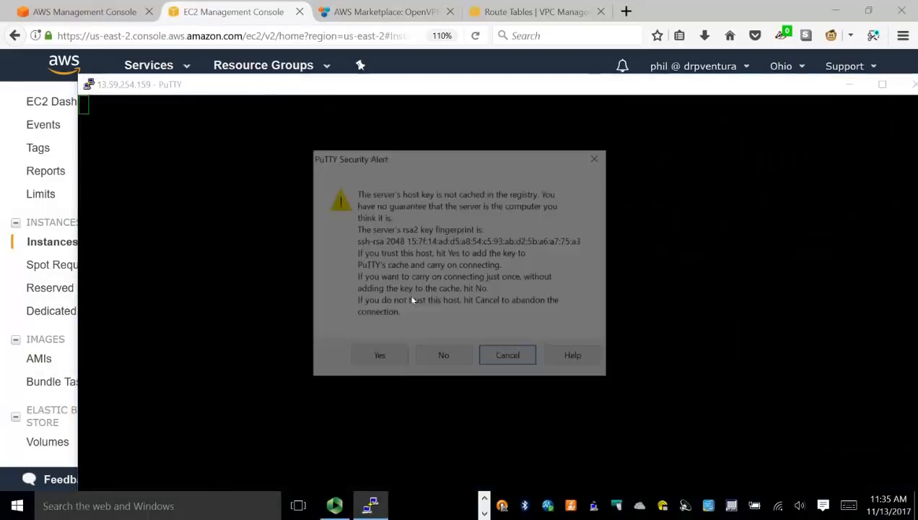
Agree to the Access Server license and keep the defaults: primary node, eth0, port 943, no client routing.
click(430, 359)
drag(202, 85, 160, 13)
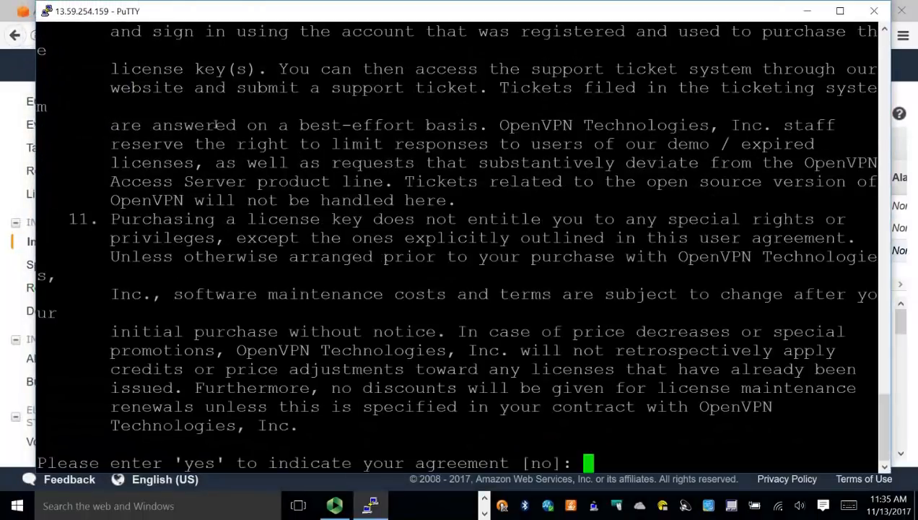
text(yes)
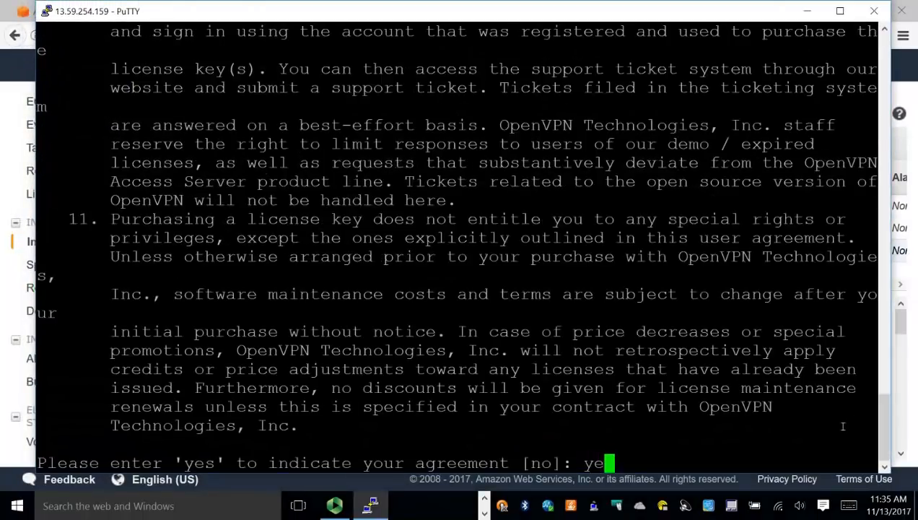
key(Return)
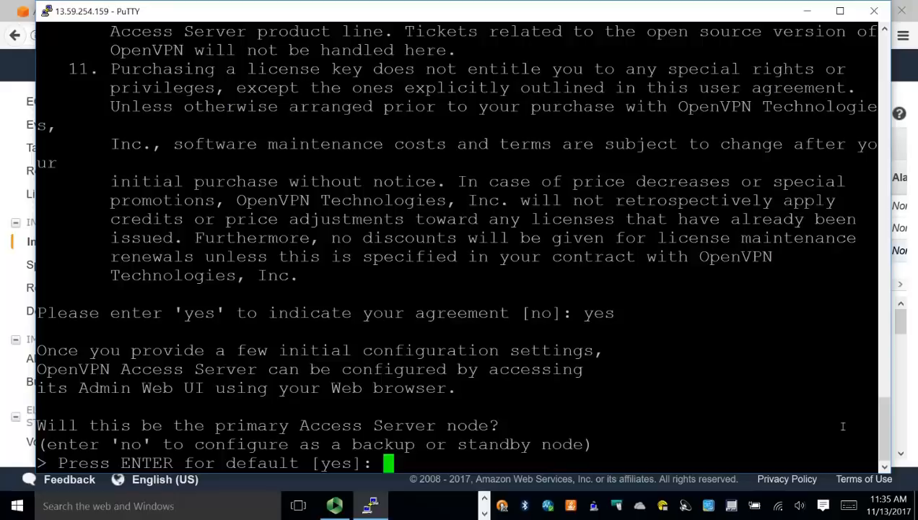
key(Return)
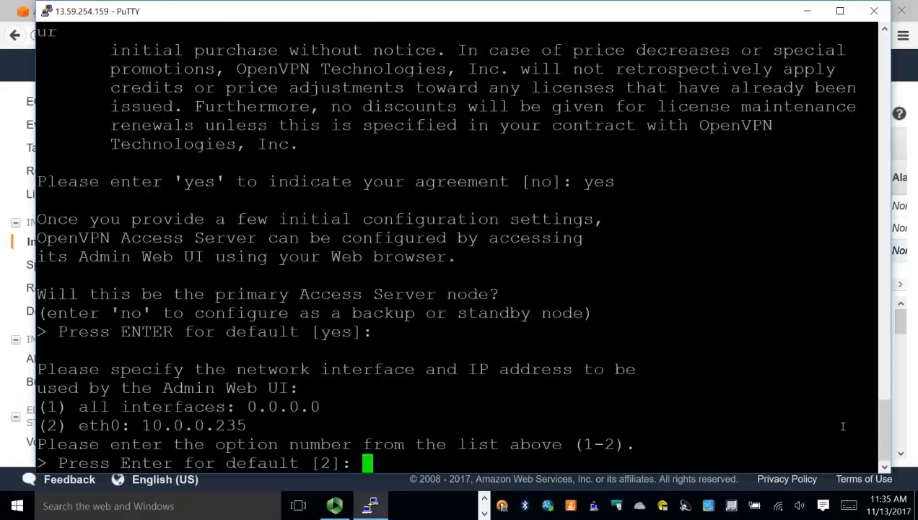
key(Return)
key(Return)
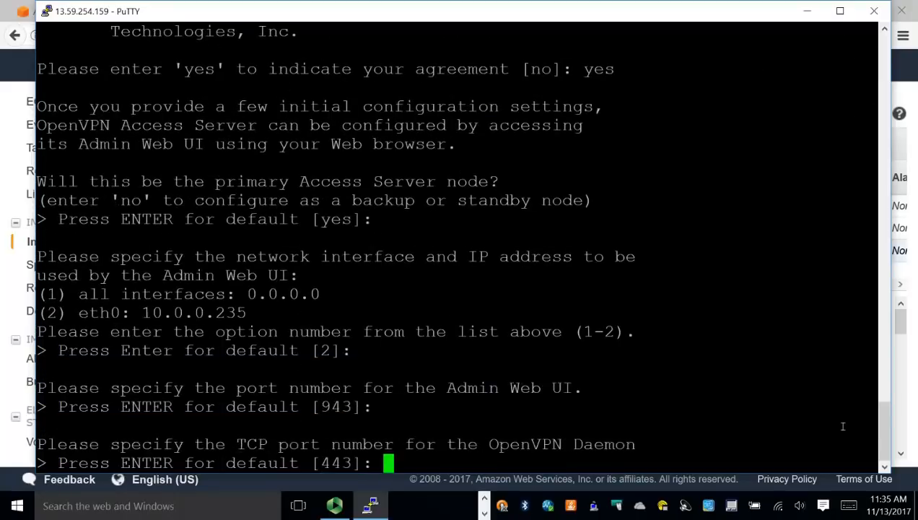
key(Return)
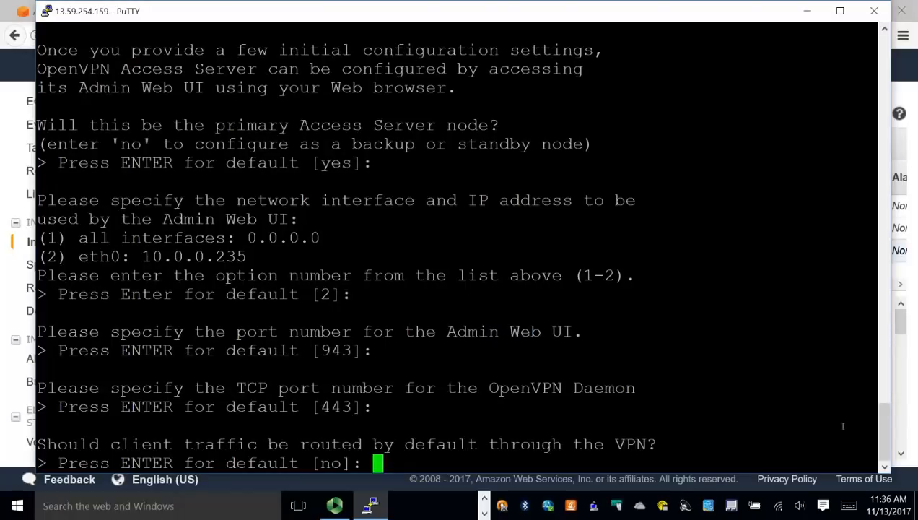
key(Return)
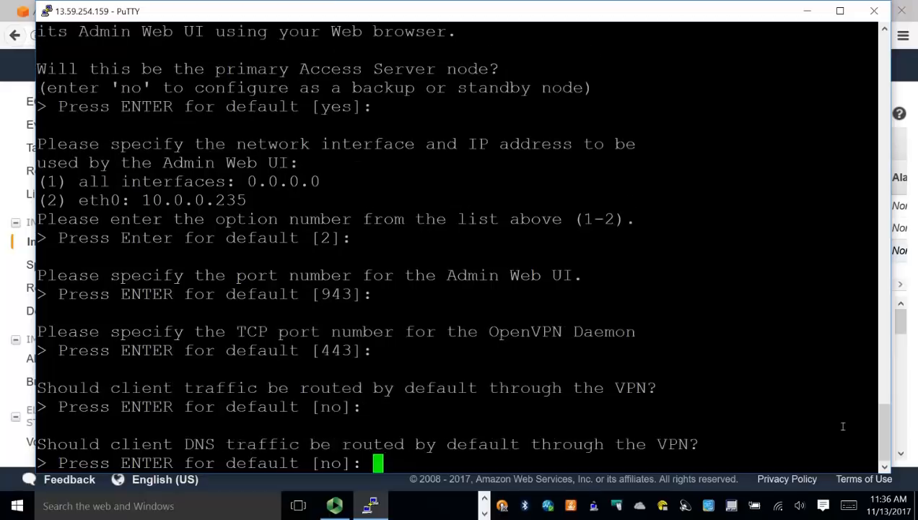
Route client DNS through the VPN, keep internal-DB authentication and make private subnets accessible.
text(yes)
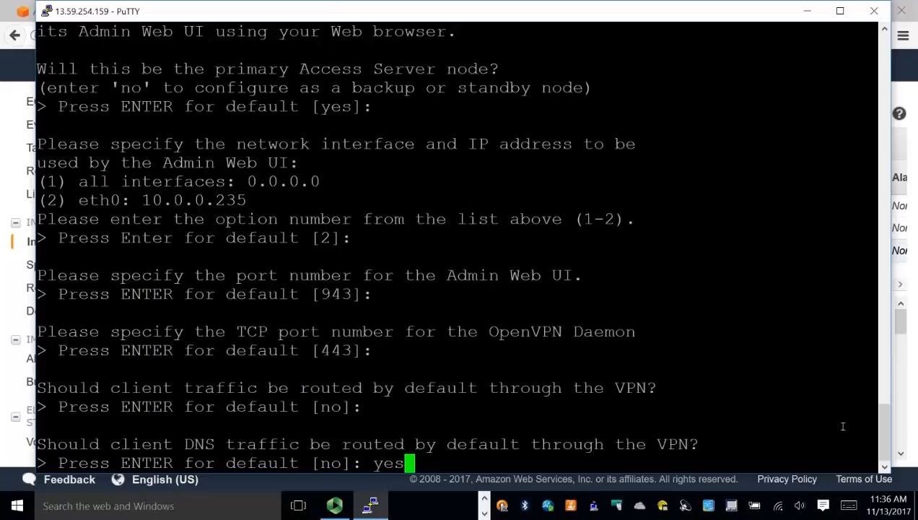
key(Return)
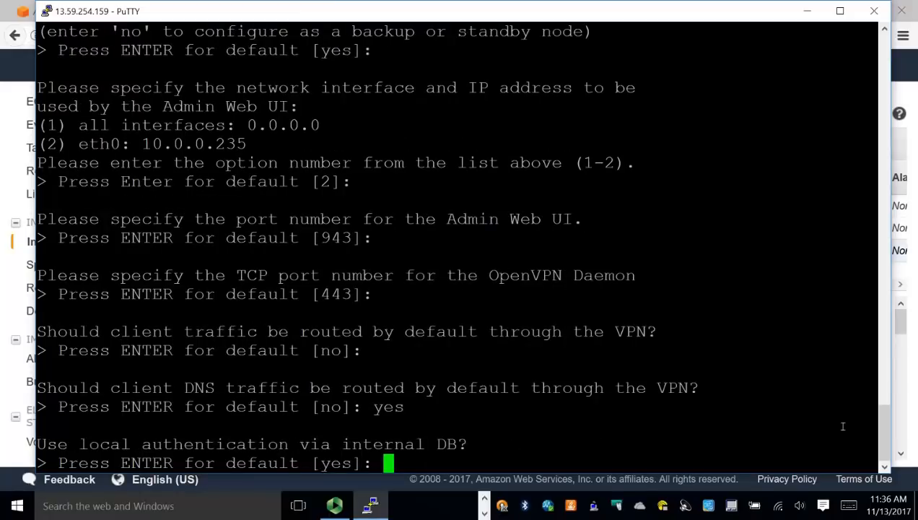
key(Return)
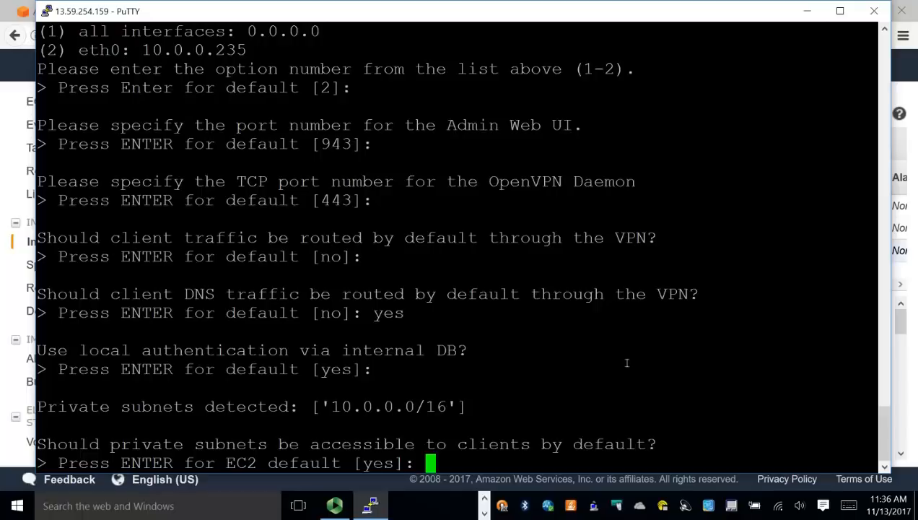
key(Return)
Decline the openvpn admin login, create a separate admin username and password, then exit.
text(no)
key(Return)
text(drv)
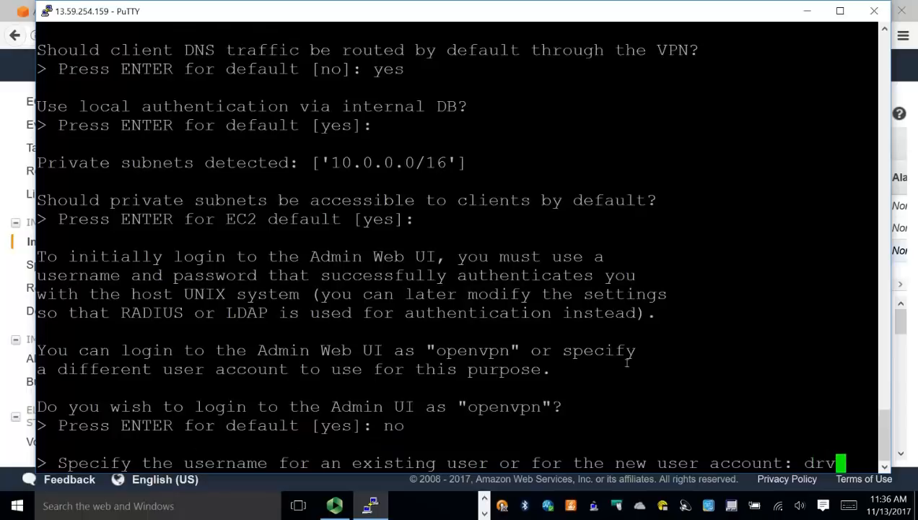
key(Return)
key(Return)
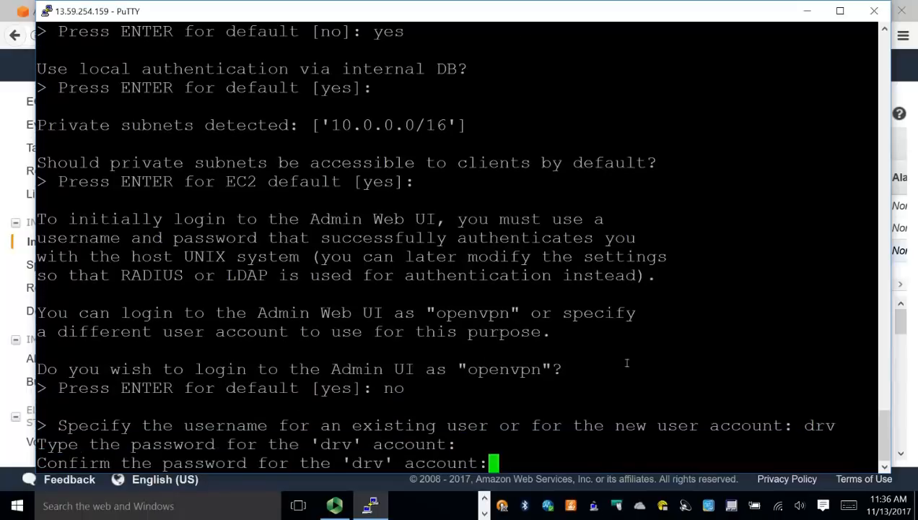
key(Return)
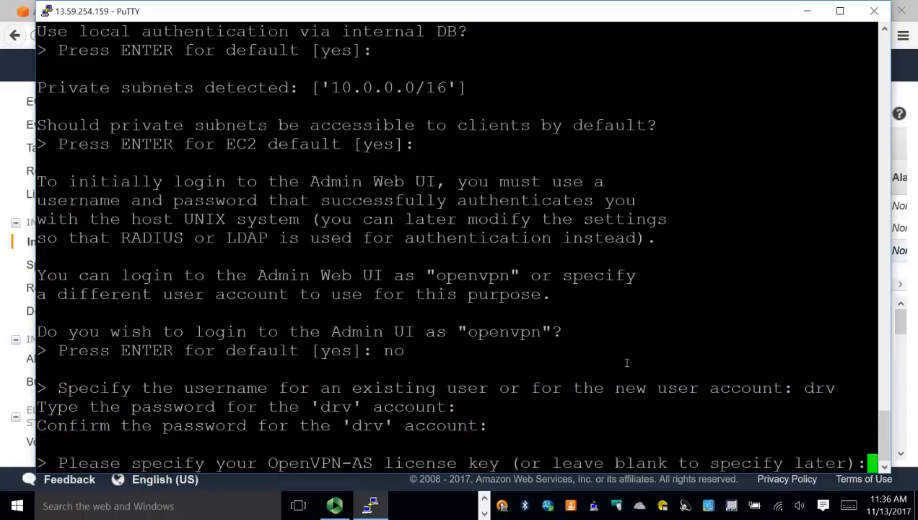
key(Return)
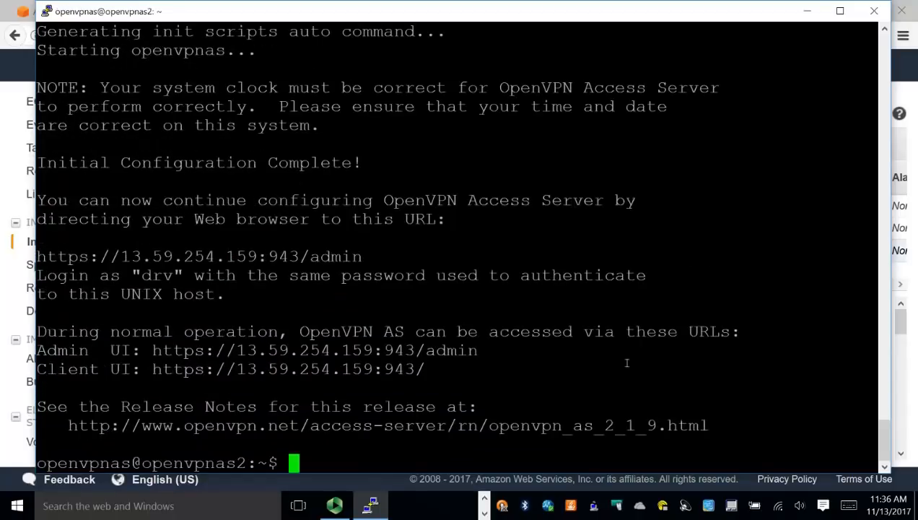
text(exit)
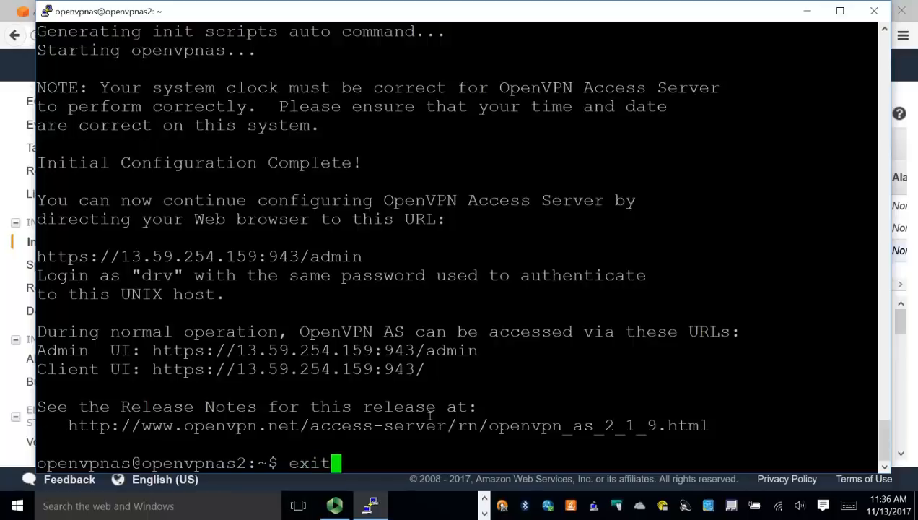
key(Return)
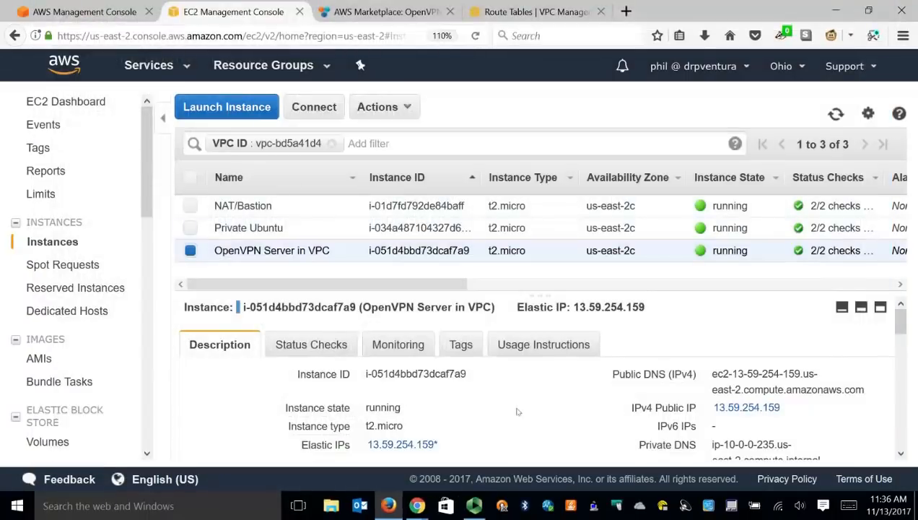
Check the OpenVPN tray status and reveal the Windows desktop.
click(503, 508)
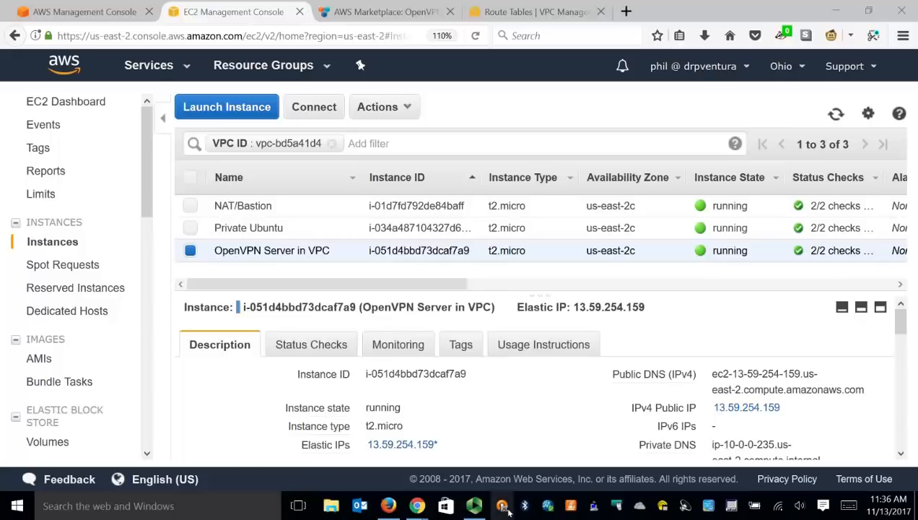
click(916, 505)
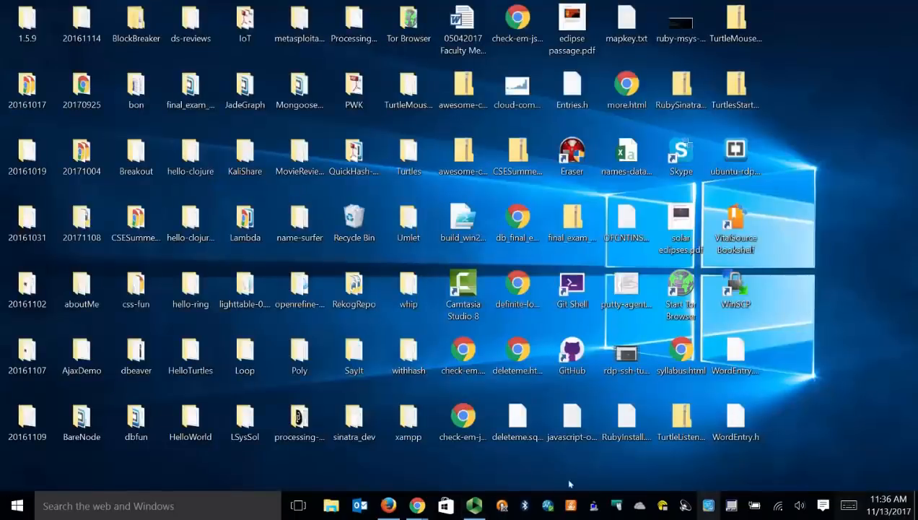
Start an OpenVPN Connect connection to 13.59.254.159, then cancel at the login prompt.
right_click(506, 508)
click(550, 447)
drag(397, 264, 322, 272)
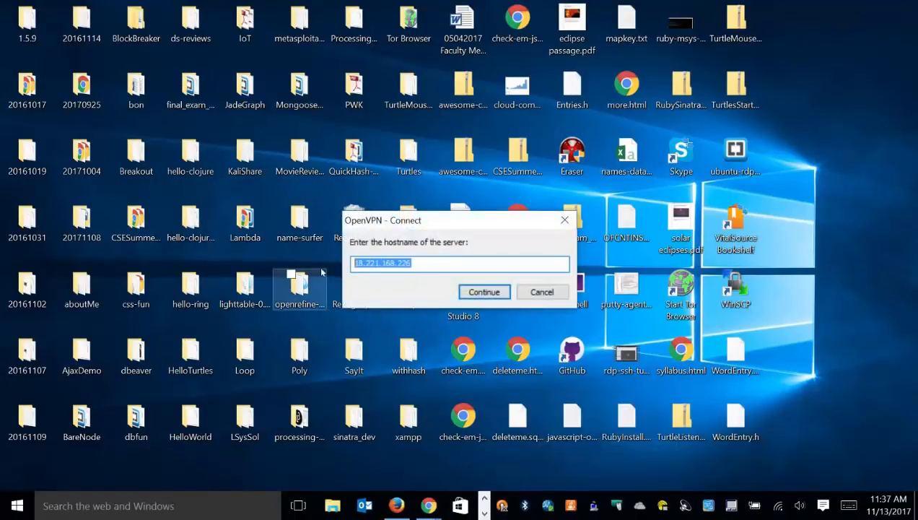
text(13.59.254.159)
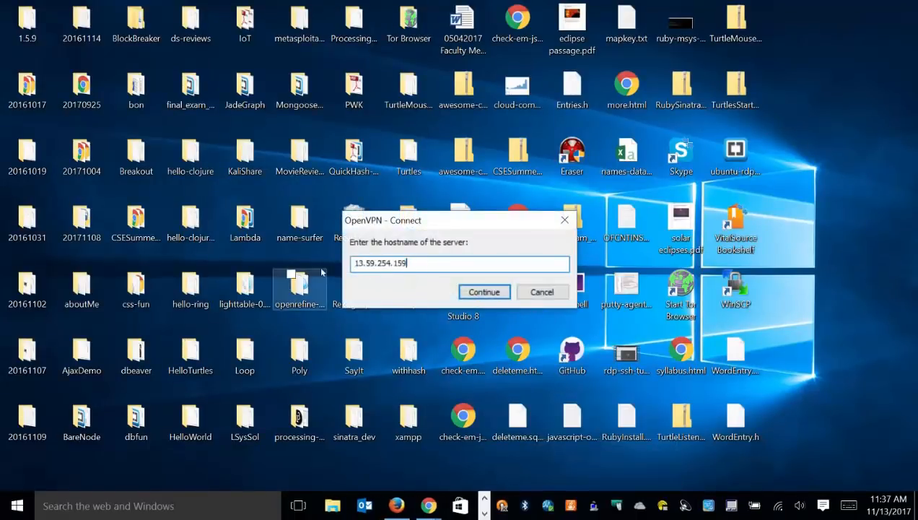
click(498, 293)
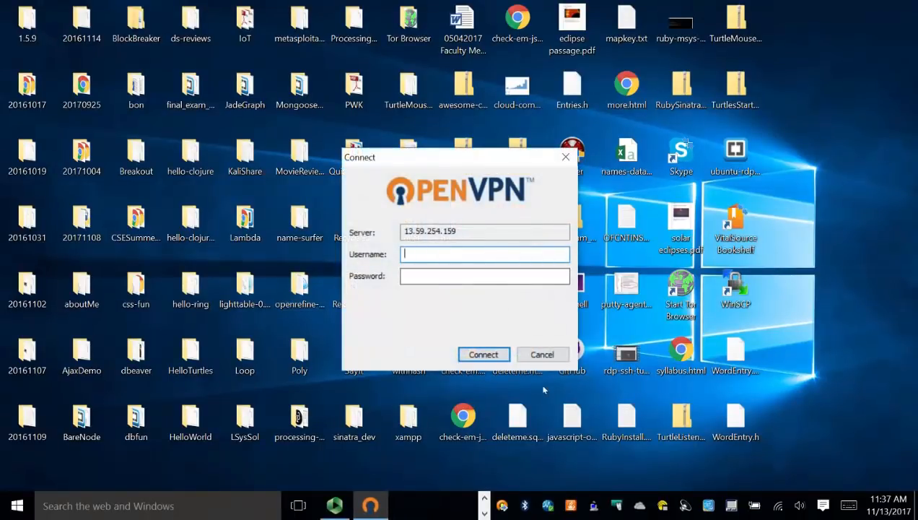
click(553, 354)
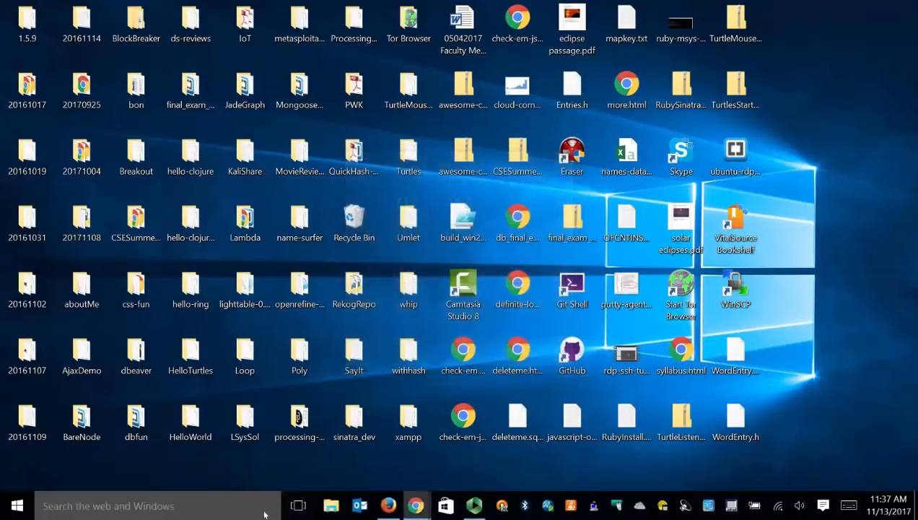
click(266, 510)
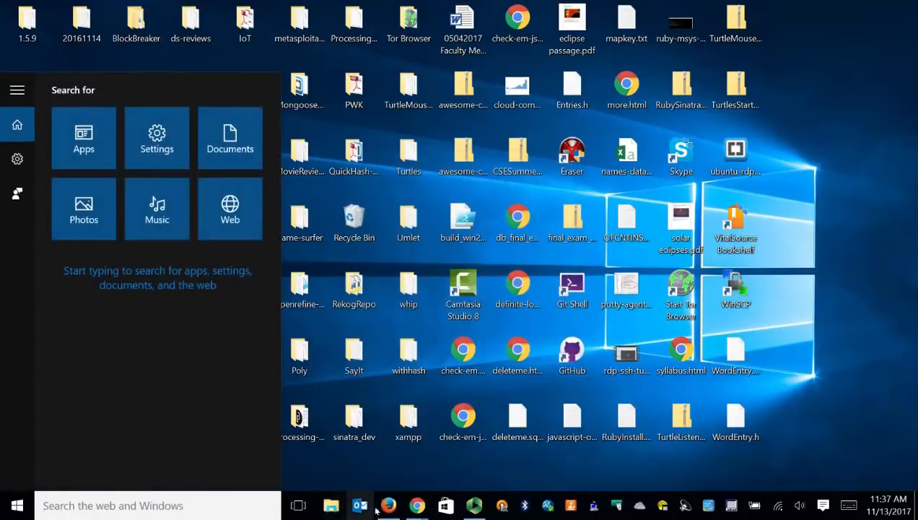
click(386, 508)
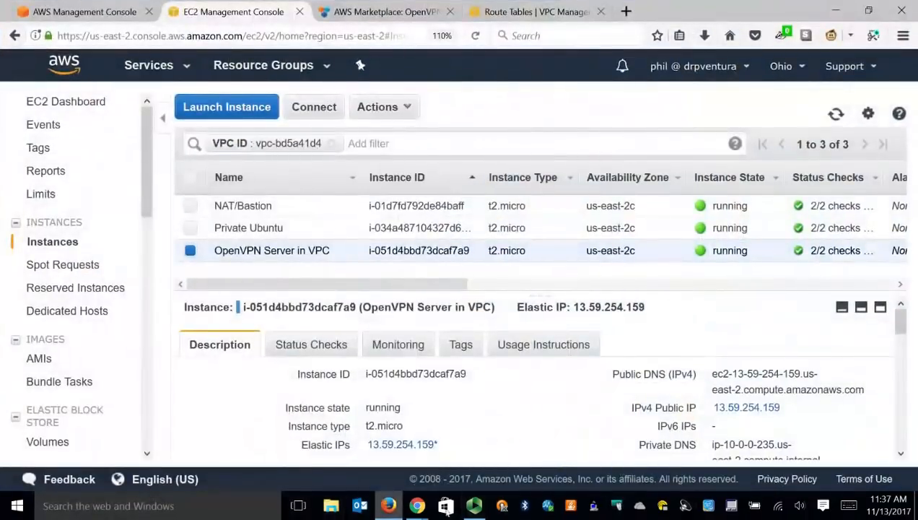
Launch PuTTY with the saved EC2 session loaded, and select Private Ubuntu in the EC2 console.
click(246, 510)
text(puty)
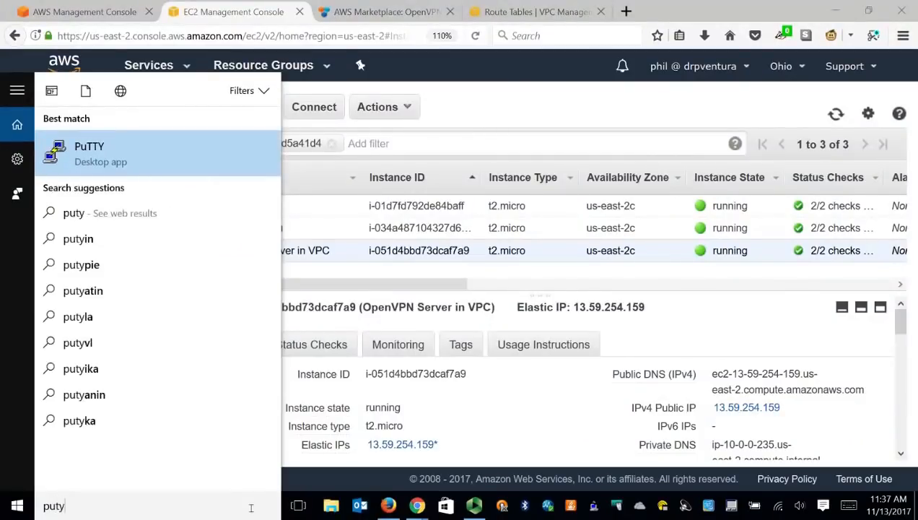
key(BackSpace)
key(Return)
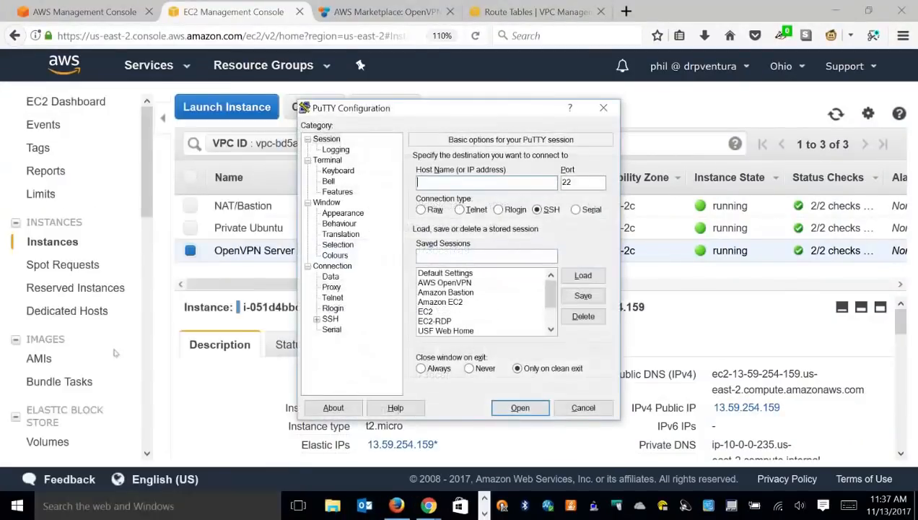
click(441, 302)
click(426, 311)
click(582, 275)
click(711, 351)
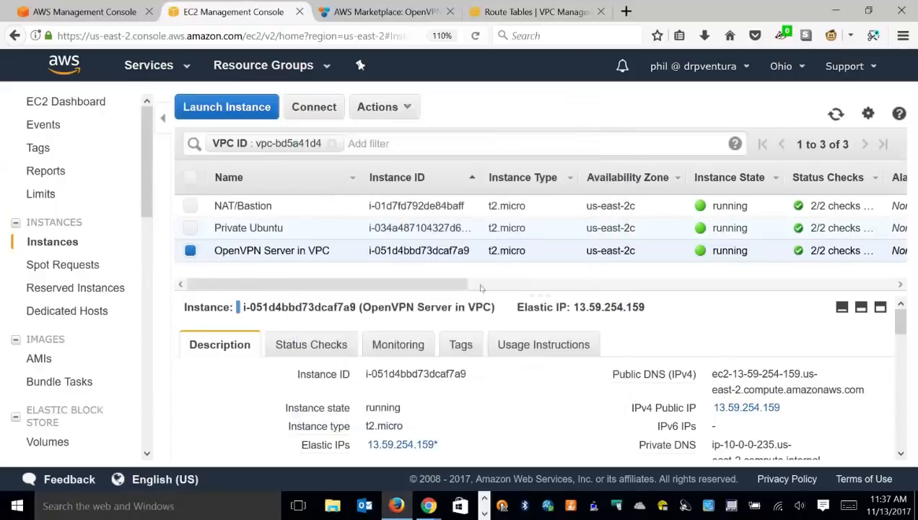
click(261, 226)
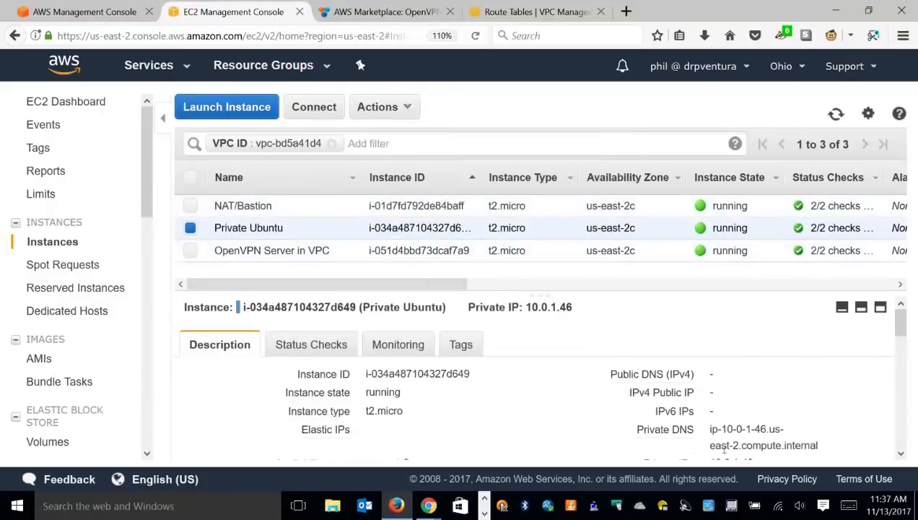
Copy Private Ubuntu's private IP 10.0.1.46 from its Description tab.
scroll(706, 401, down, 1)
scroll(706, 400, down, 3)
scroll(711, 397, up, 2)
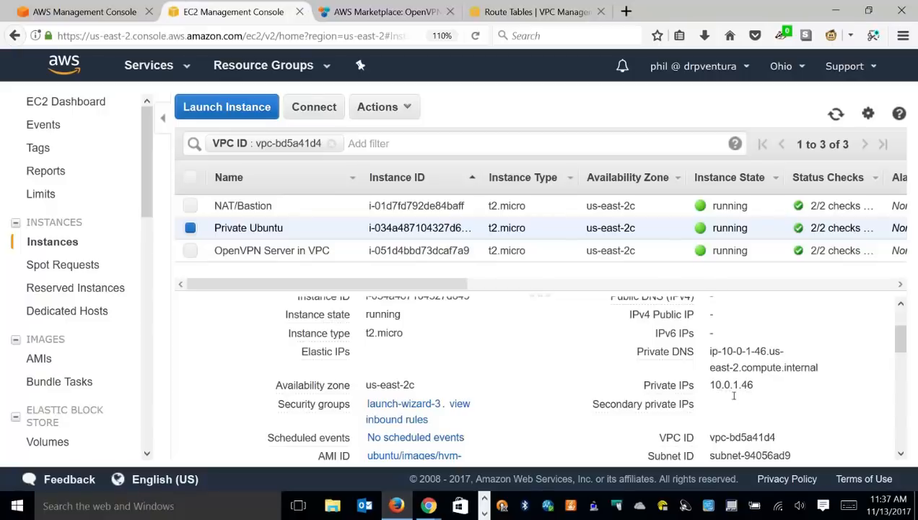
drag(717, 390, 764, 389)
right_click(748, 390)
click(783, 401)
Close the Store app opened by mistake and bring PuTTY Configuration back to front.
click(459, 505)
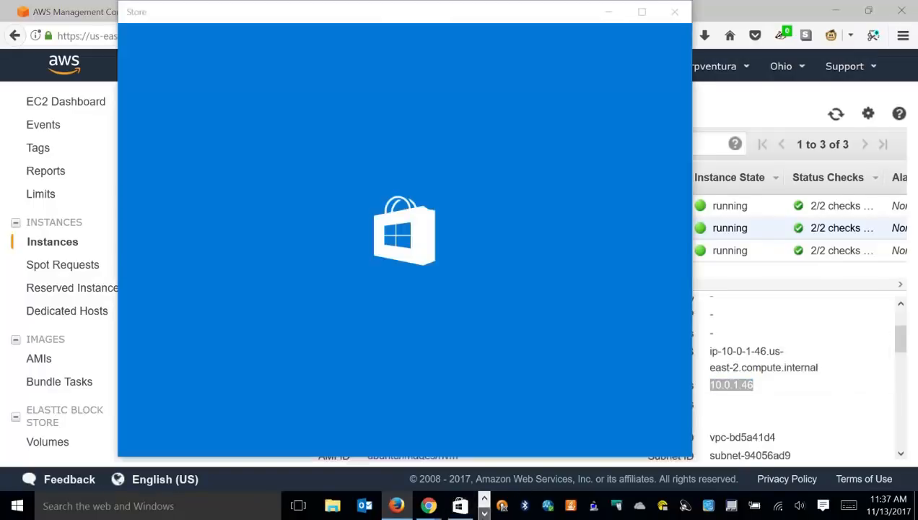
click(682, 10)
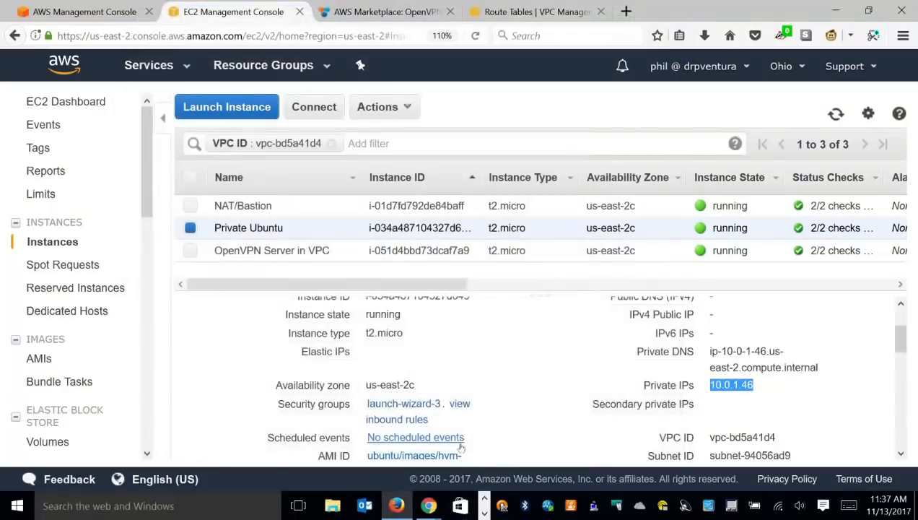
click(484, 514)
click(379, 510)
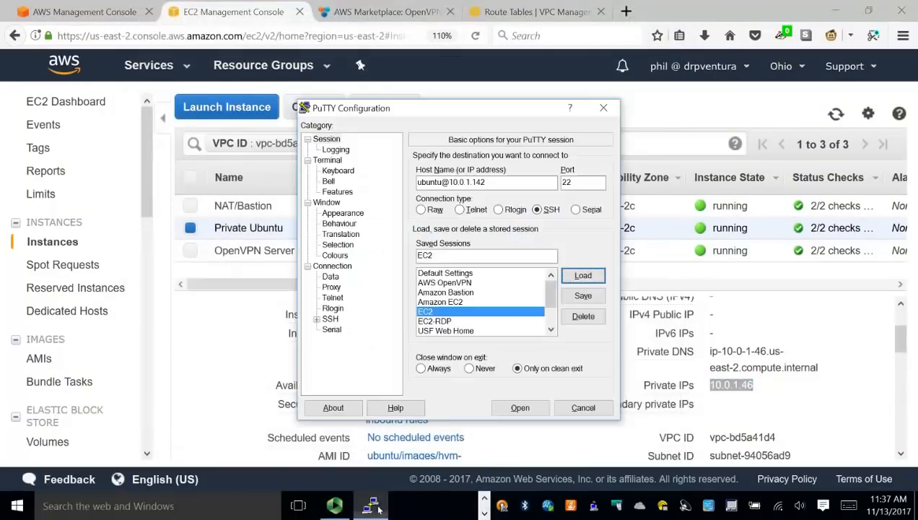
Change the EC2 session host to 10.0.1.46, save the session and open it.
drag(486, 182, 450, 195)
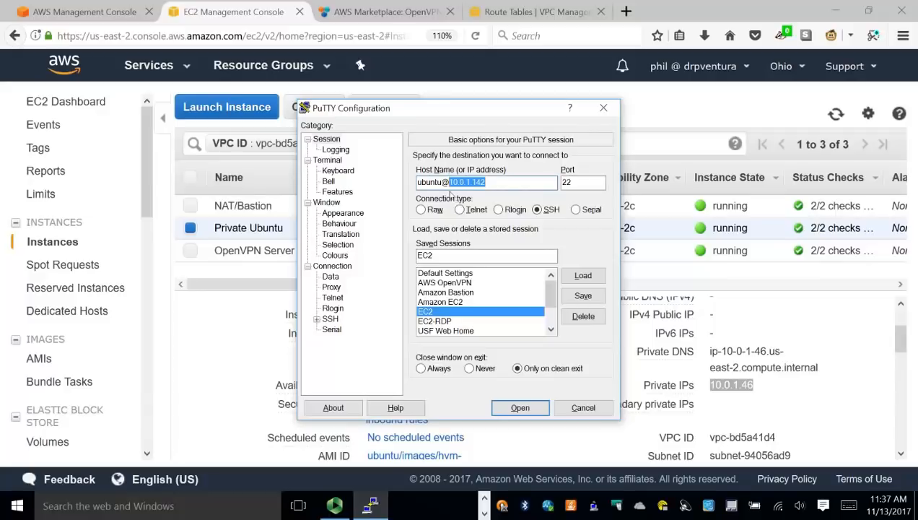
key(ctrl+v)
click(577, 296)
click(520, 408)
Close the blank, unresponsive terminal and confirm ending the PuTTY session.
drag(322, 110, 279, 36)
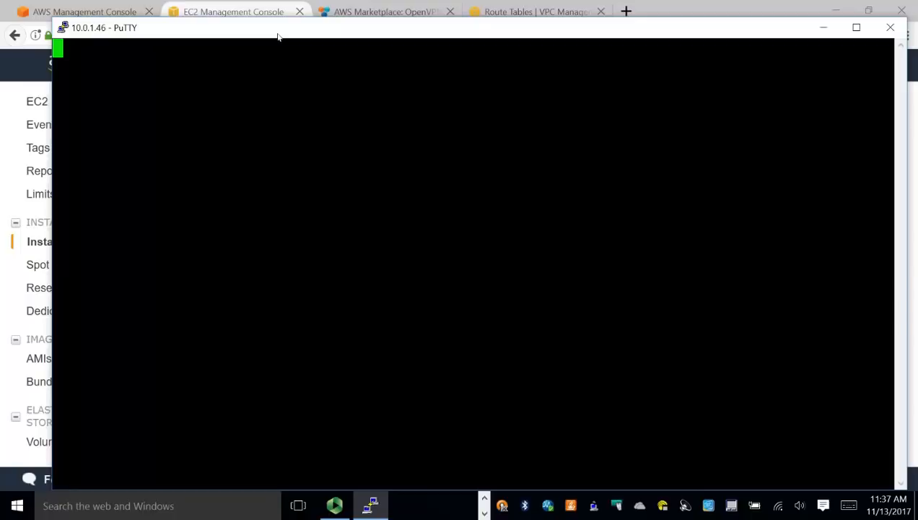
click(890, 27)
click(468, 301)
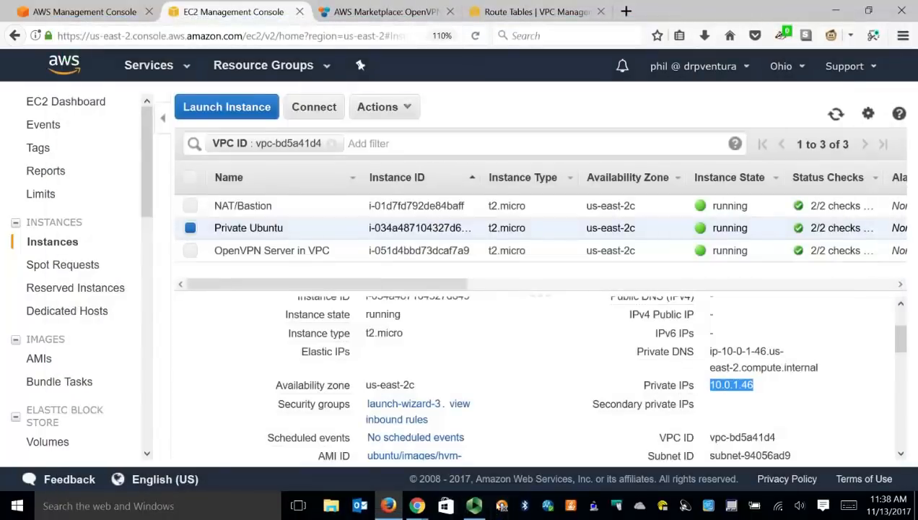
right_click(502, 506)
Set the OpenVPN Connect server address to the Elastic IP 13.59.254.159 and continue.
click(547, 440)
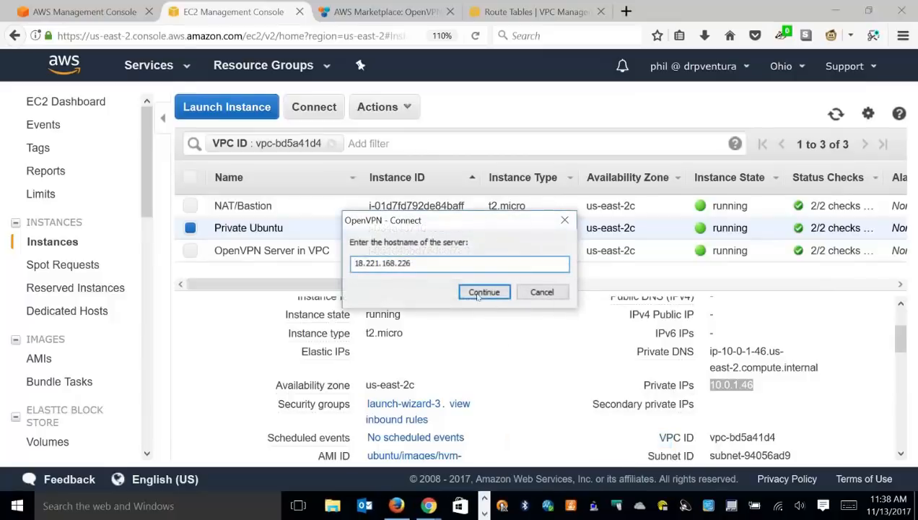
drag(409, 263, 332, 268)
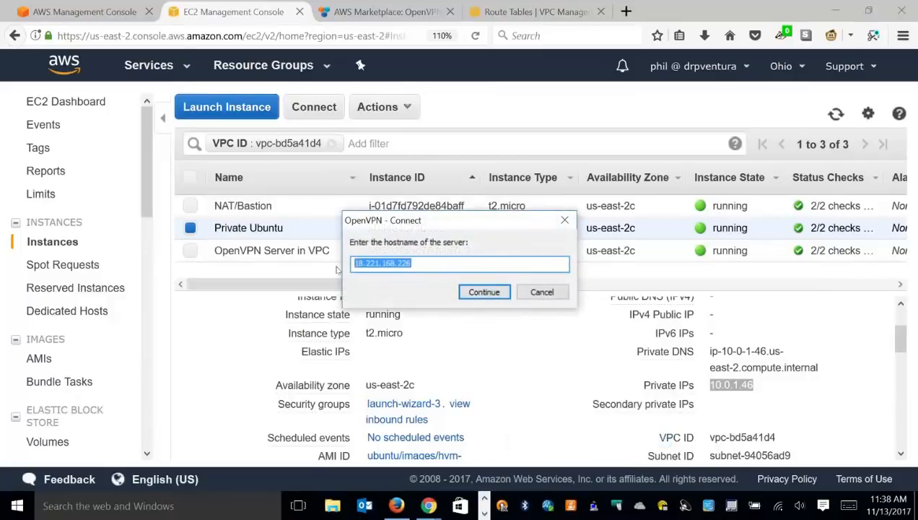
click(538, 367)
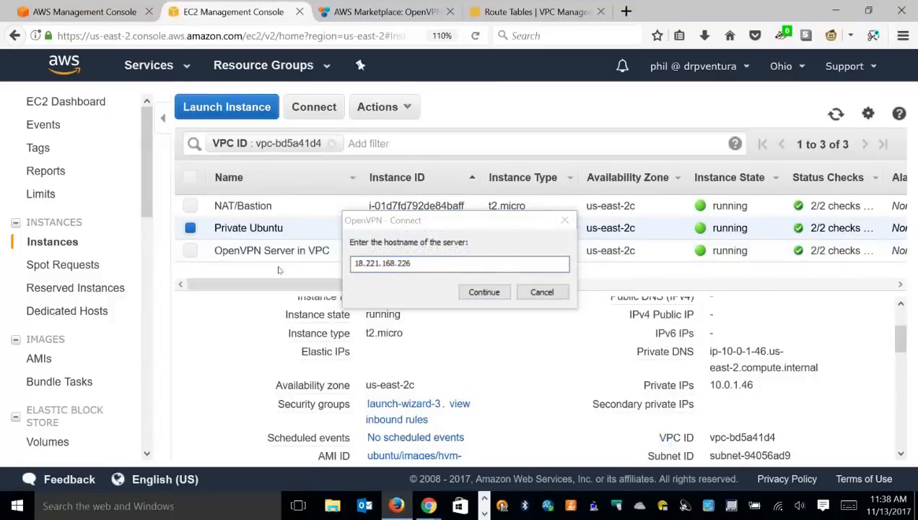
click(285, 257)
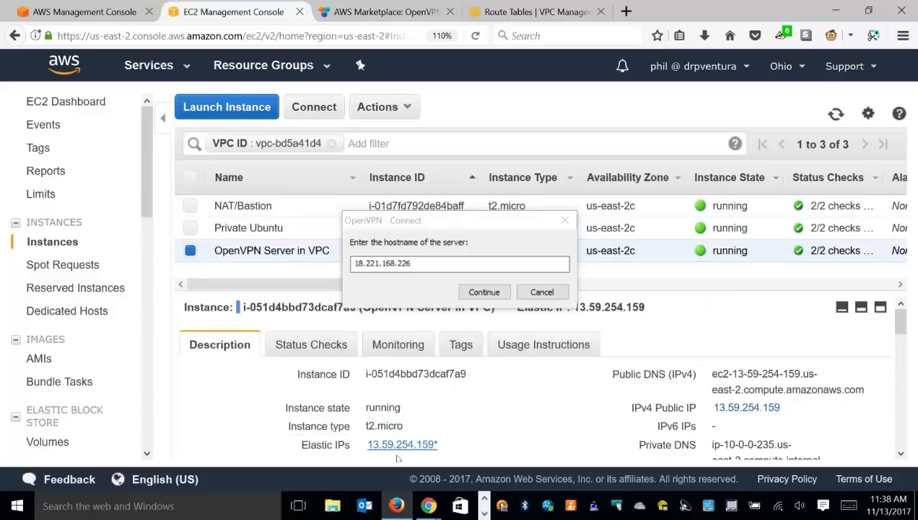
drag(439, 455, 370, 449)
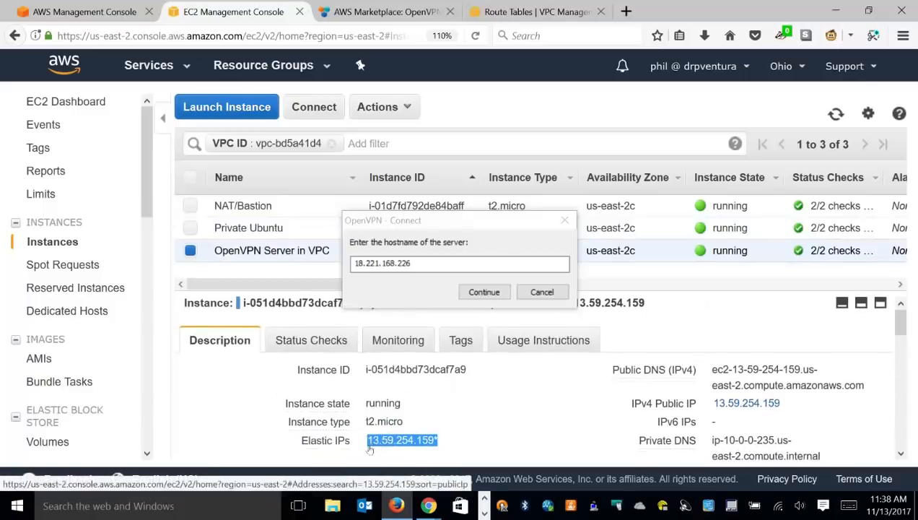
click(452, 268)
click(455, 268)
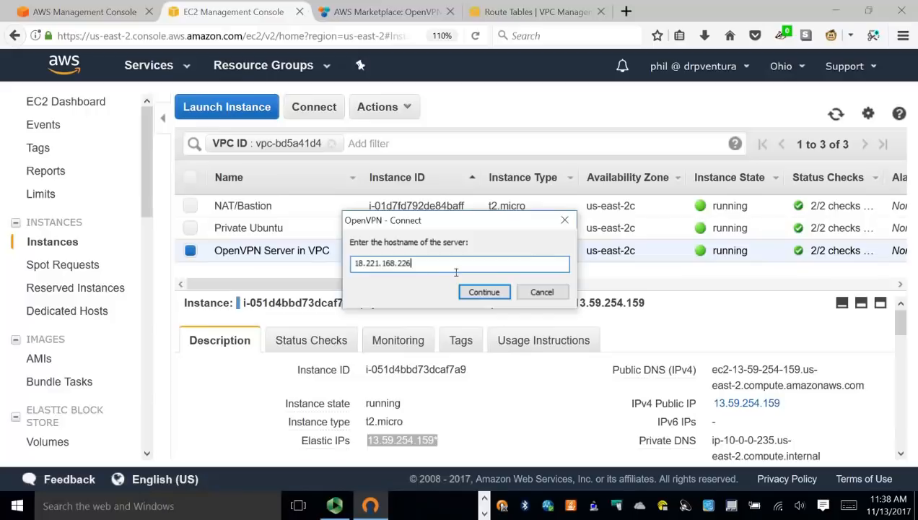
double_click(399, 264)
key(ctrl+v)
click(490, 293)
Log in with the VPN admin credentials, accept the untrusted certificate and dismiss the connected notice.
key(Tab)
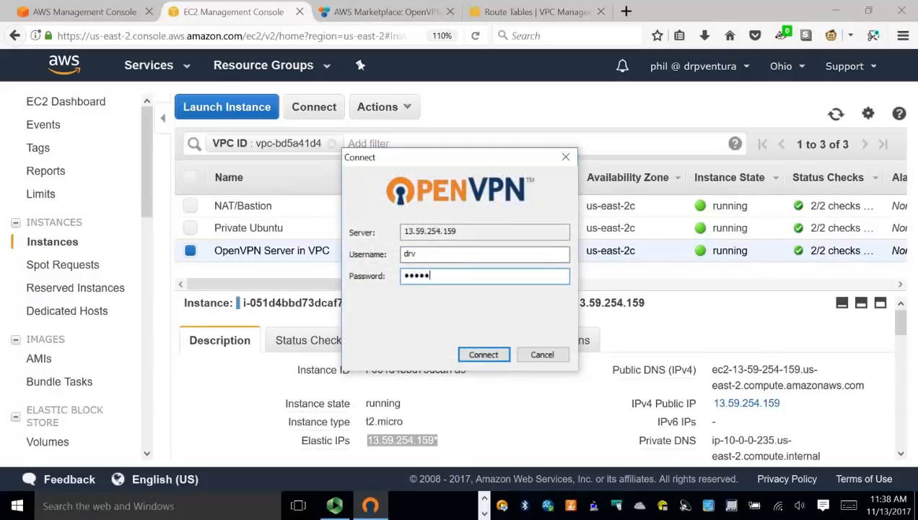
key(Return)
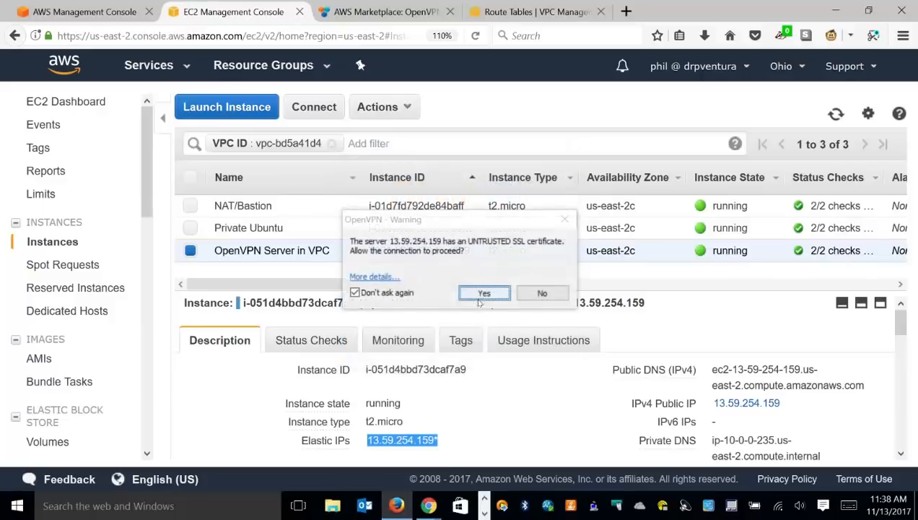
click(480, 293)
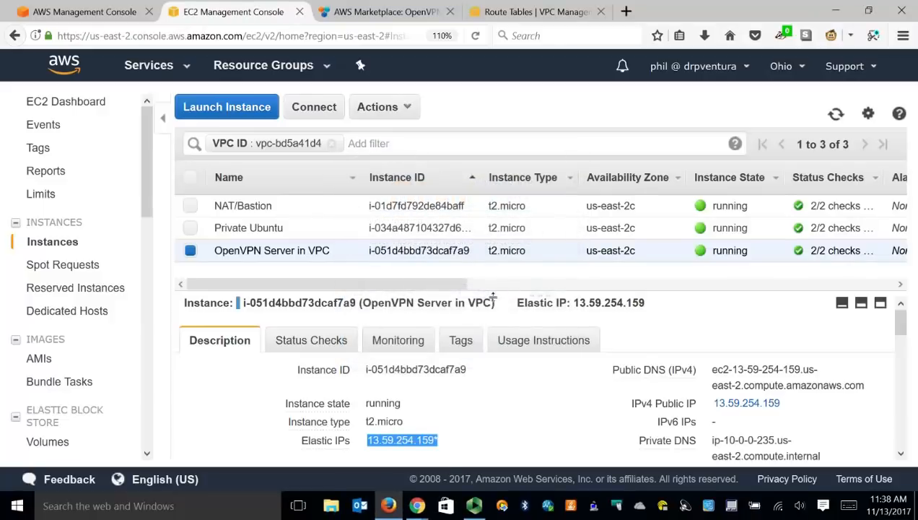
click(476, 294)
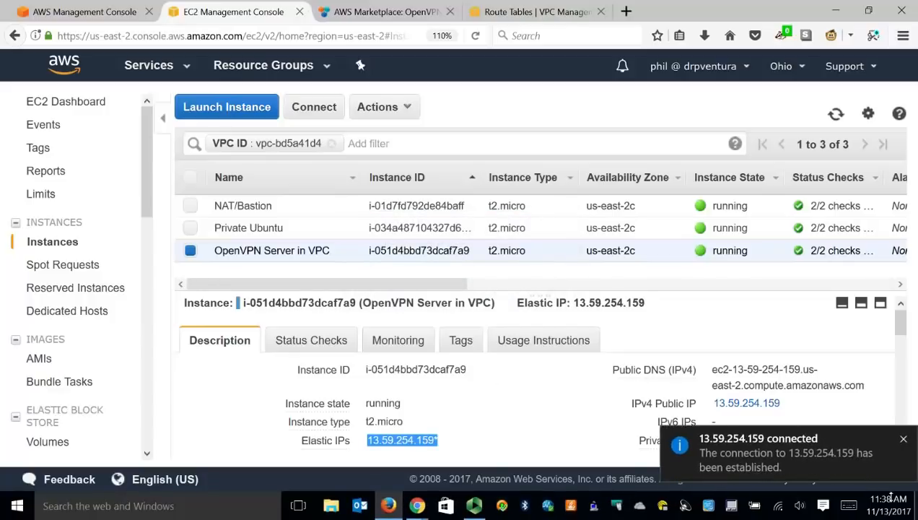
click(907, 439)
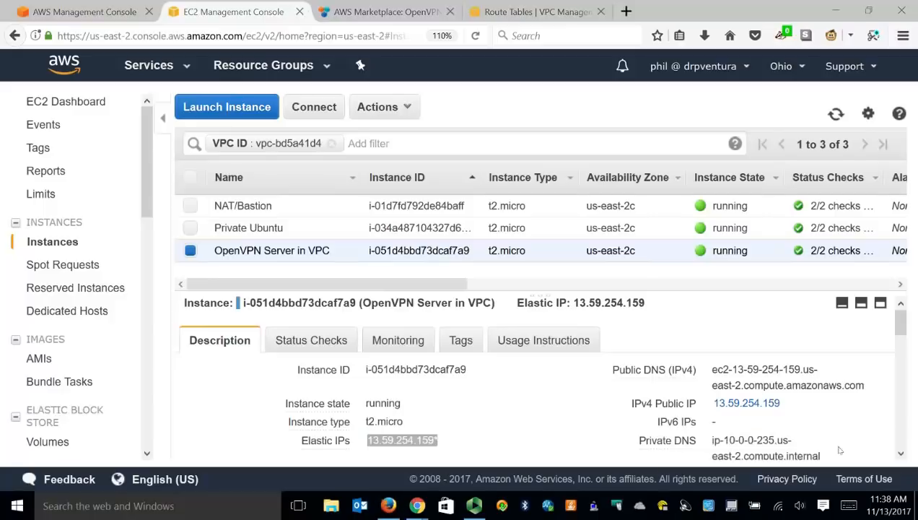
Launch PuTTY and load the saved EC2 session.
click(159, 514)
text(putty)
key(Return)
key(super+d)
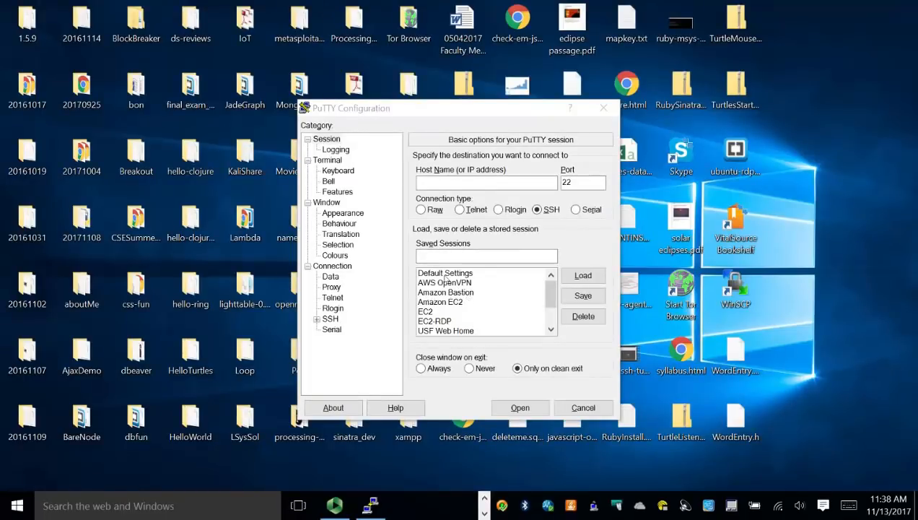
click(444, 282)
click(435, 313)
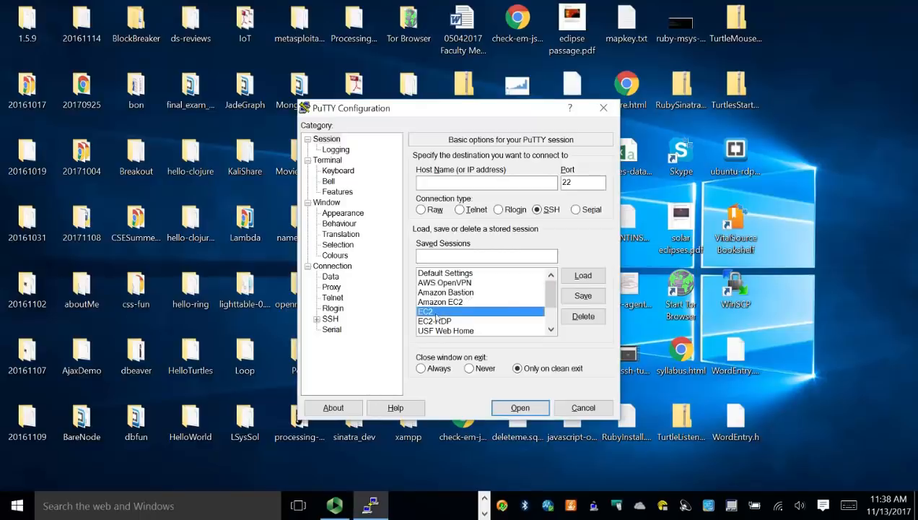
click(583, 275)
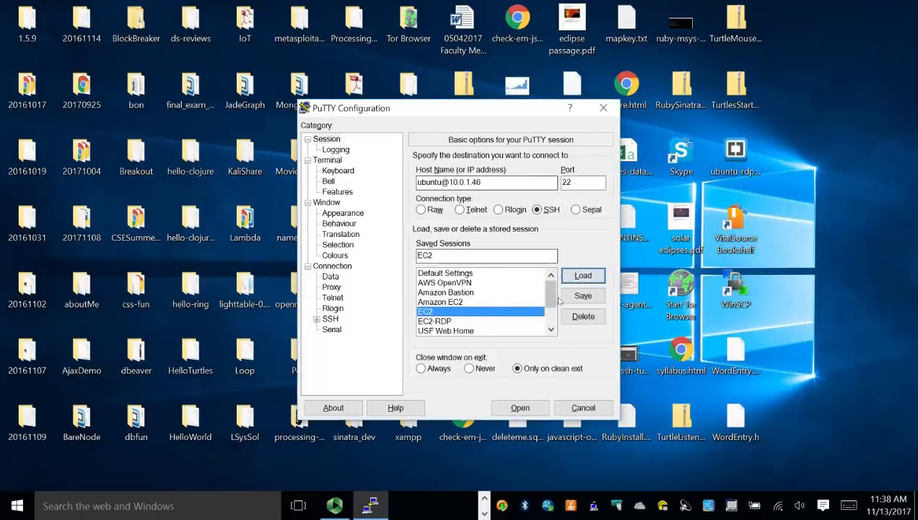
Open the SSH session to 10.0.1.46 without caching the host key, then exit the shell.
click(533, 409)
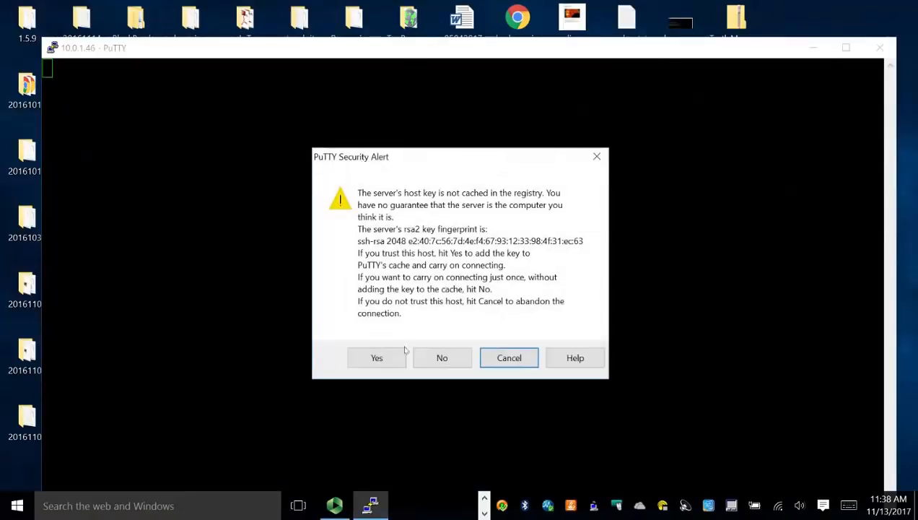
click(436, 354)
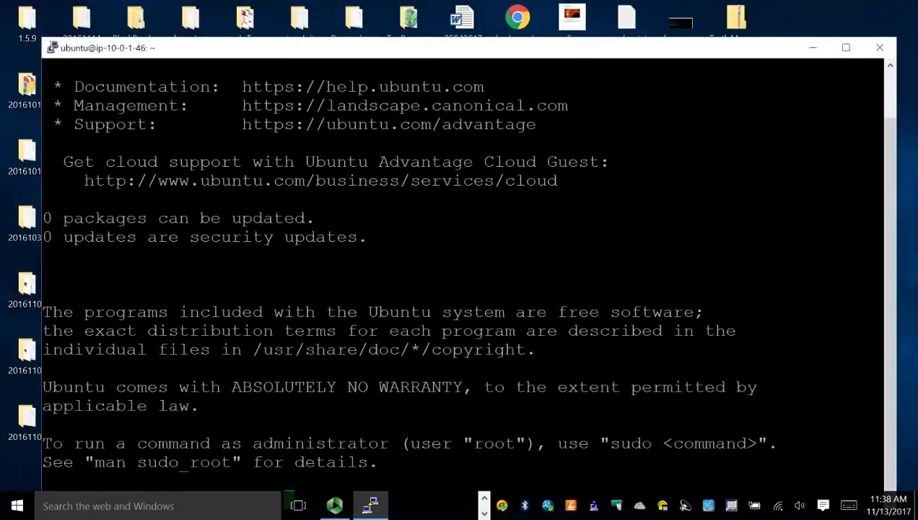
mouse_move(89, 52)
mouse_down()
mouse_move(110, 90)
mouse_move(92, 42)
mouse_up()
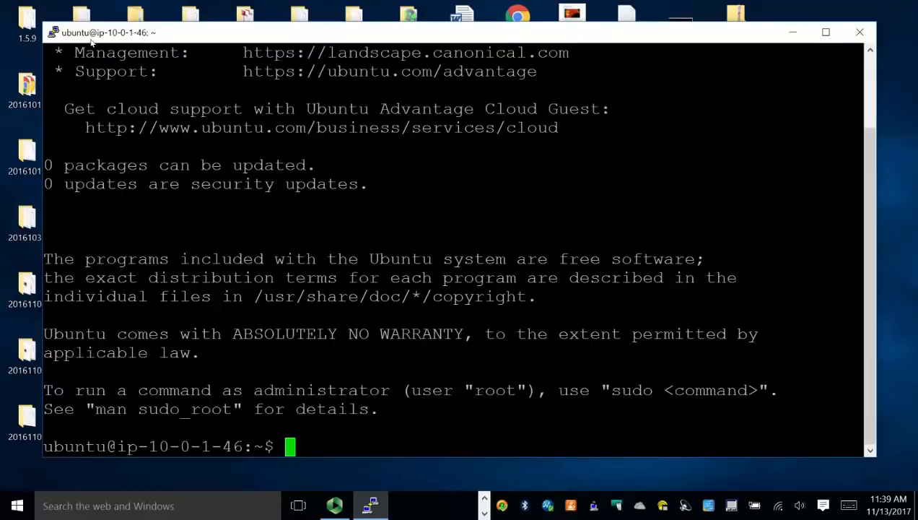
text(exit)
key(Return)
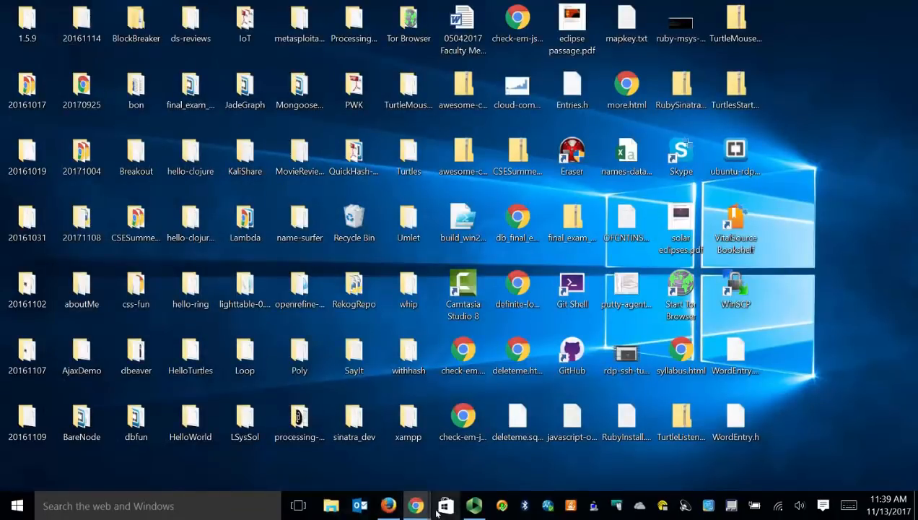
Pick the Microsoft Windows Server 2012 Base image on t2.micro and skip to the launch review.
click(389, 505)
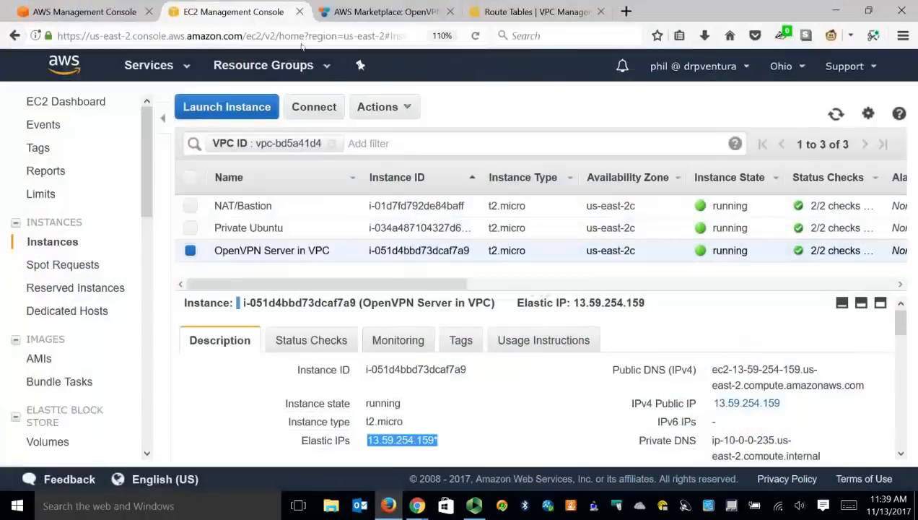
click(242, 111)
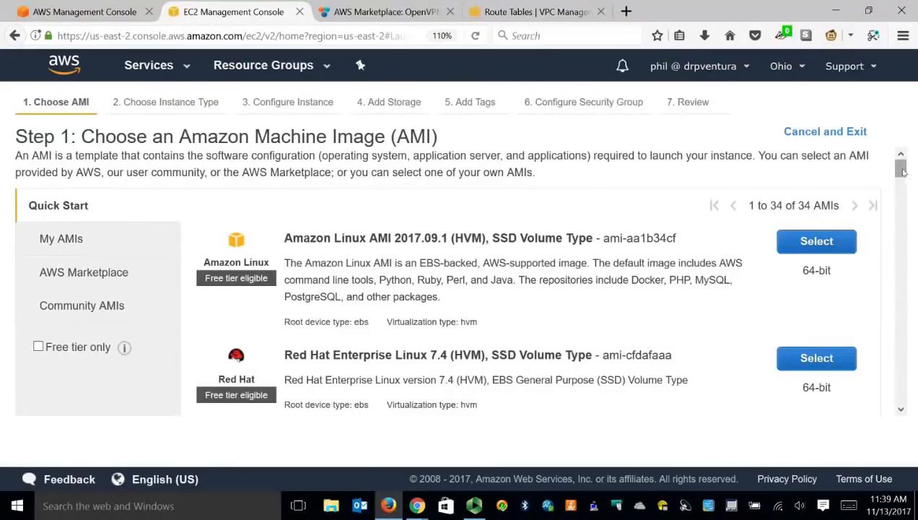
scroll(533, 293, down, 4)
scroll(535, 296, down, 10)
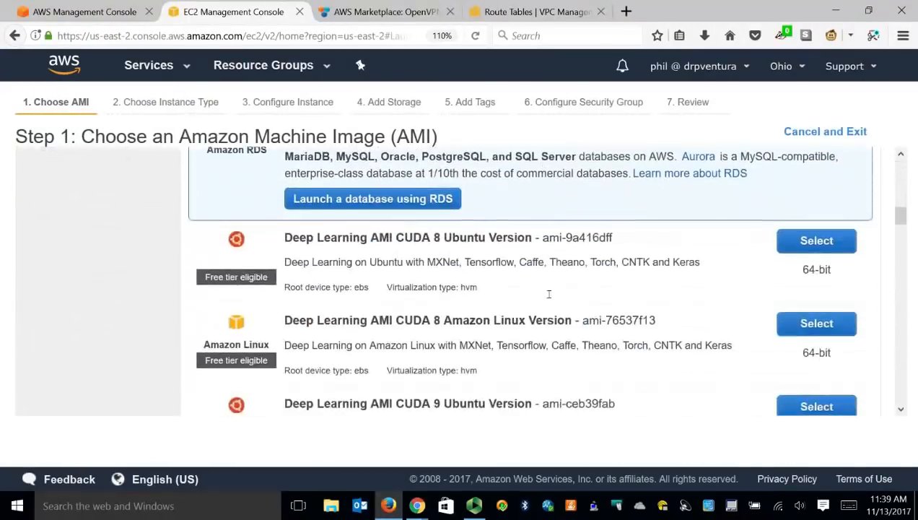
scroll(547, 293, down, 1)
scroll(549, 292, down, 5)
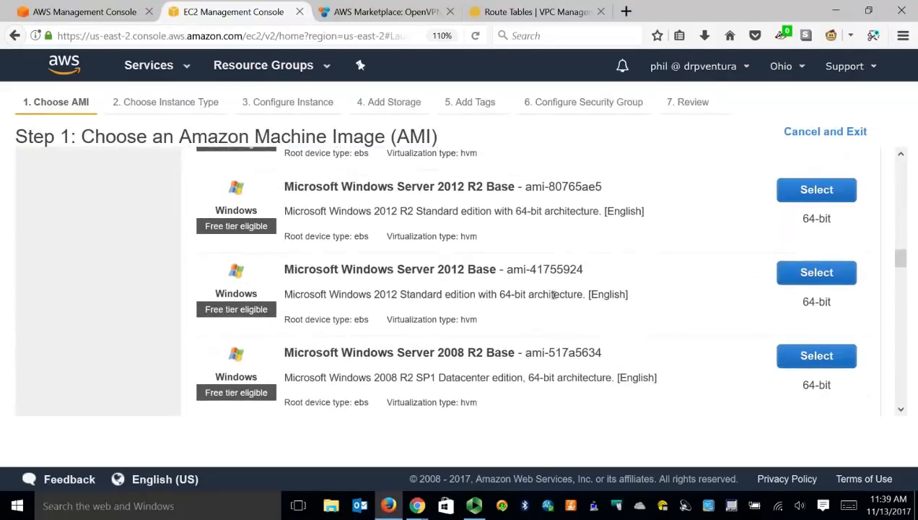
click(837, 278)
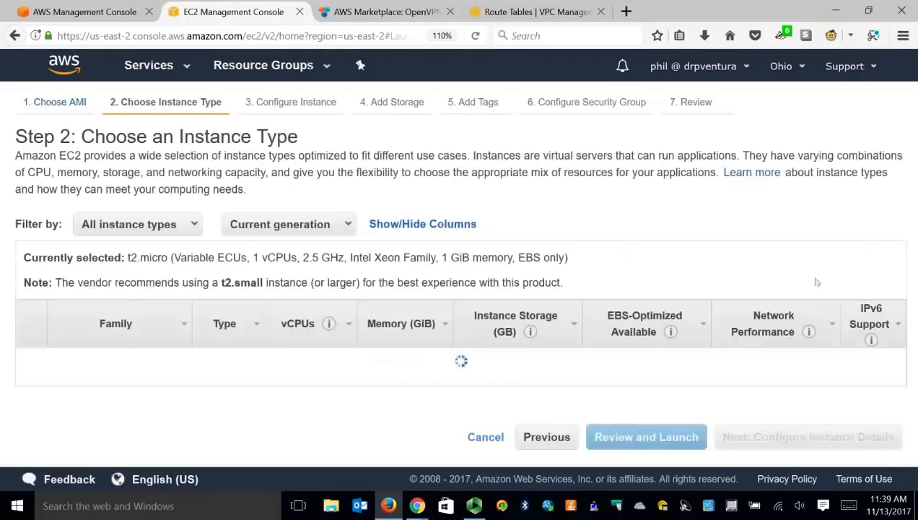
scroll(335, 375, down, 10)
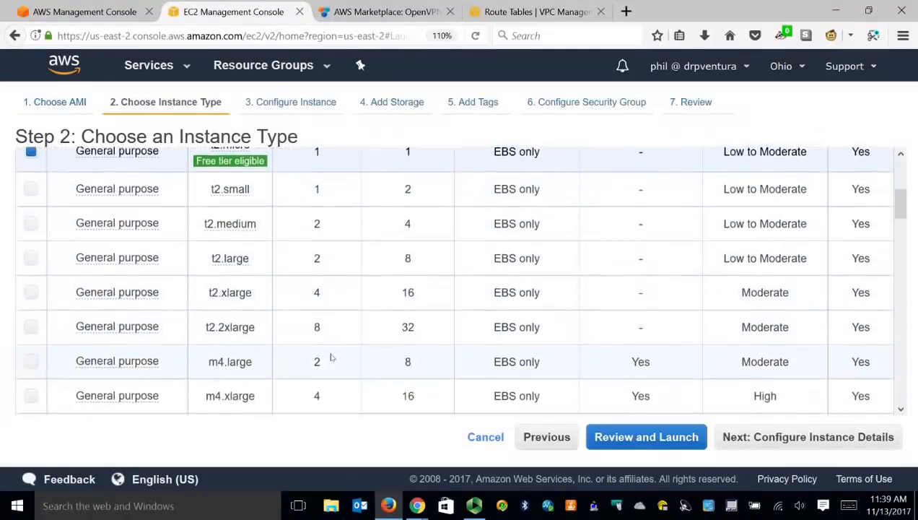
click(695, 437)
scroll(390, 363, down, 2)
scroll(390, 363, down, 5)
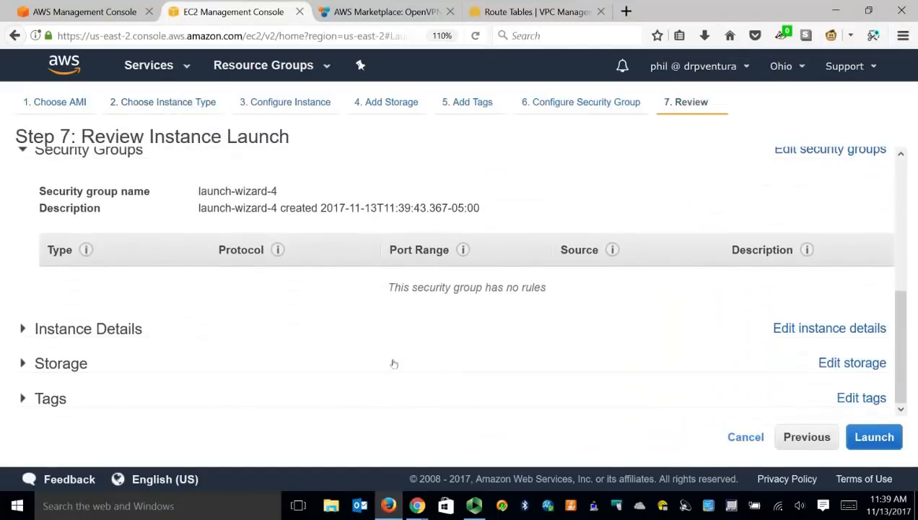
Place the instance in the vpn-demo VPC's vpn-demo-private subnet and return to review.
click(844, 330)
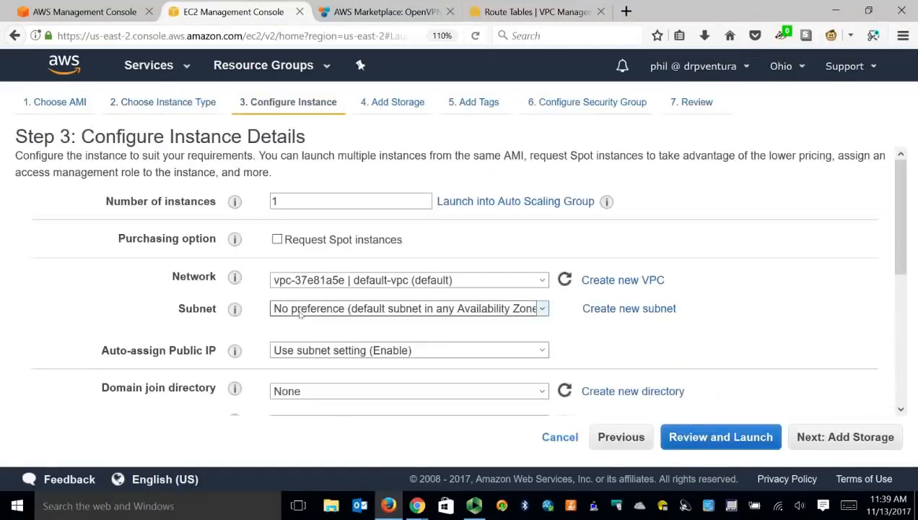
click(361, 279)
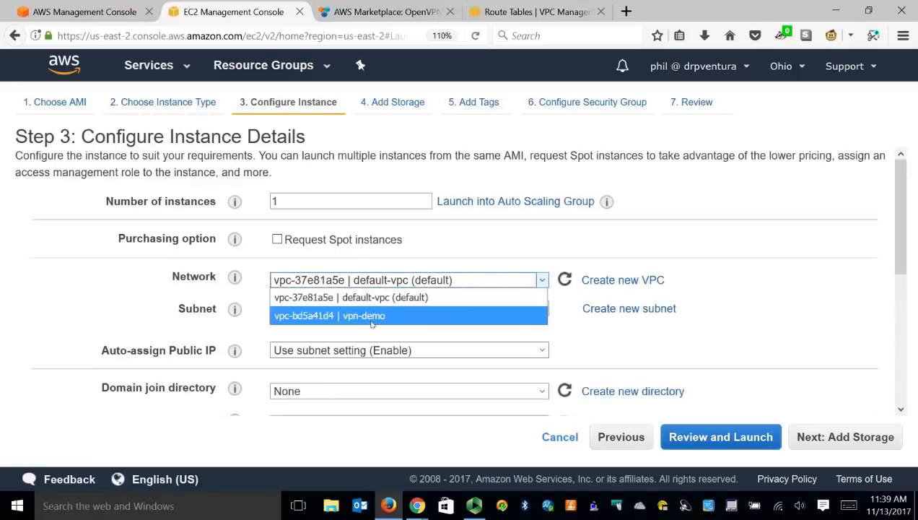
click(373, 318)
click(388, 306)
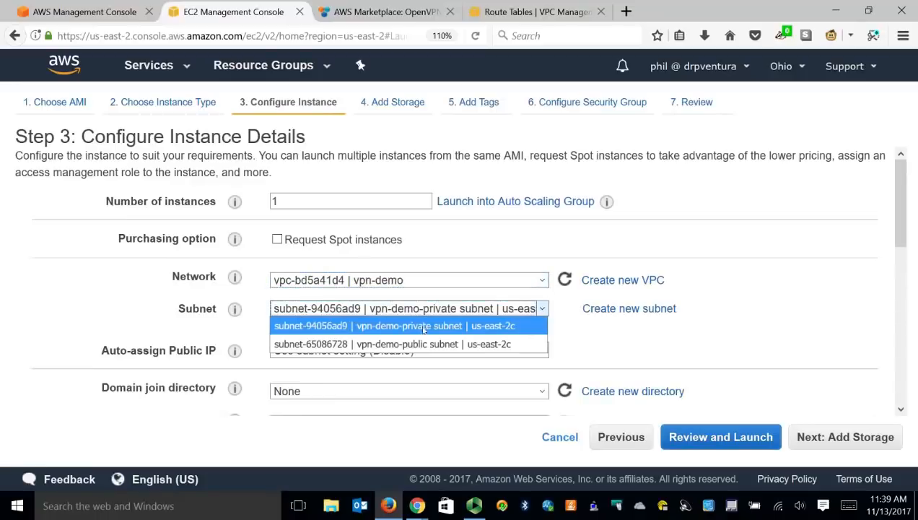
click(421, 324)
click(760, 350)
drag(900, 216, 906, 404)
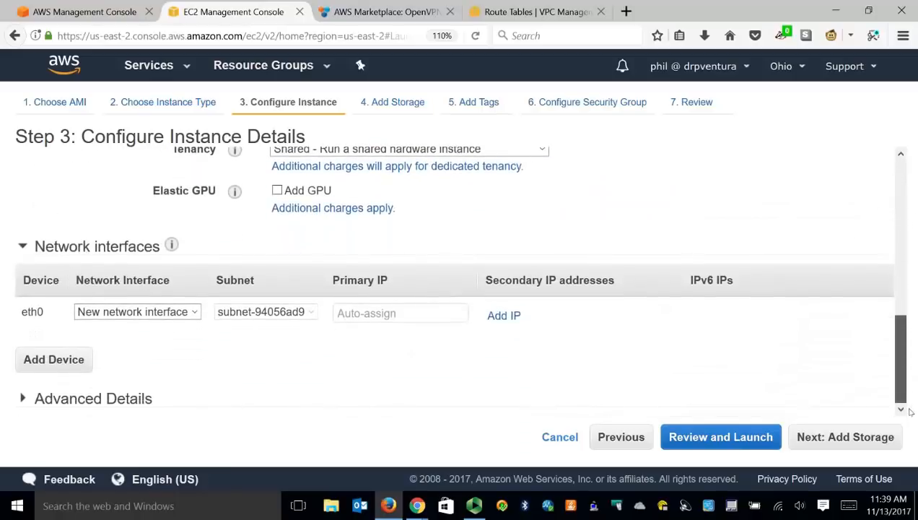
click(710, 437)
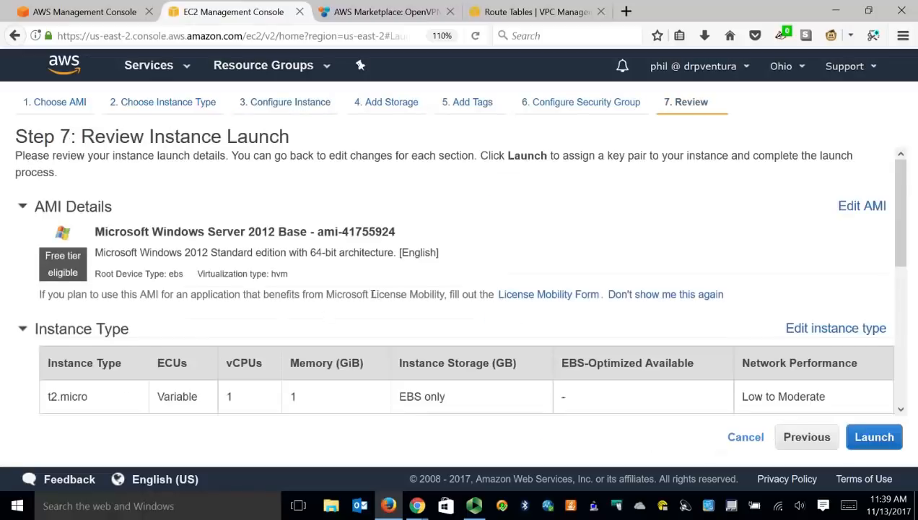
scroll(372, 294, down, 5)
scroll(367, 292, down, 1)
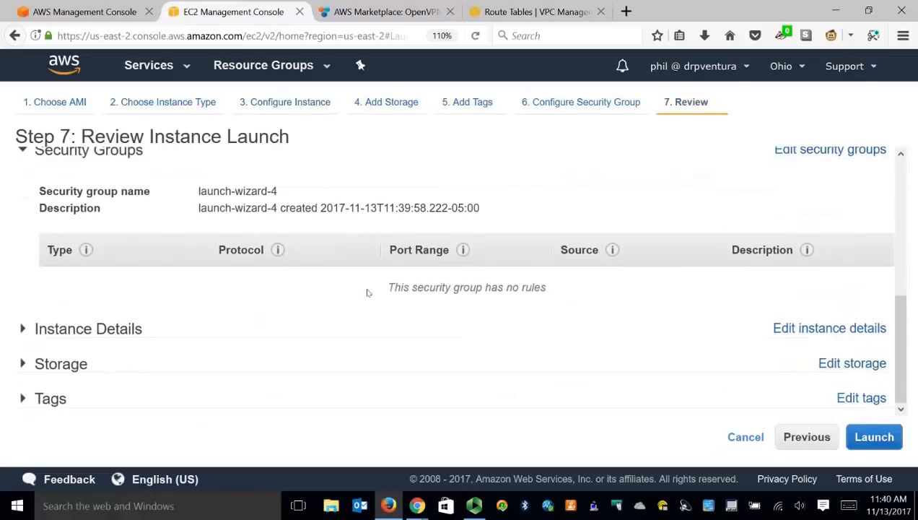
scroll(367, 292, up, 4)
scroll(366, 292, down, 3)
Add the tag Name = 'Private Windoze server' and launch from the review.
click(866, 399)
click(67, 382)
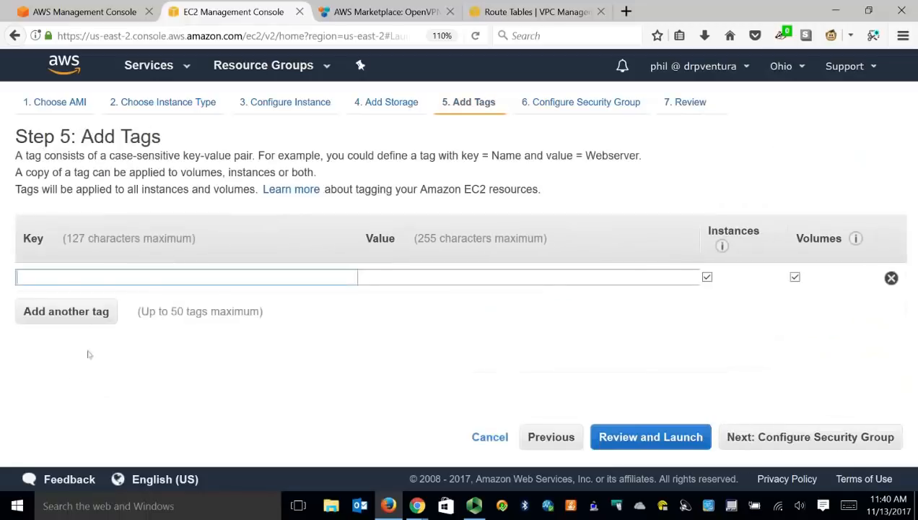
text(Name)
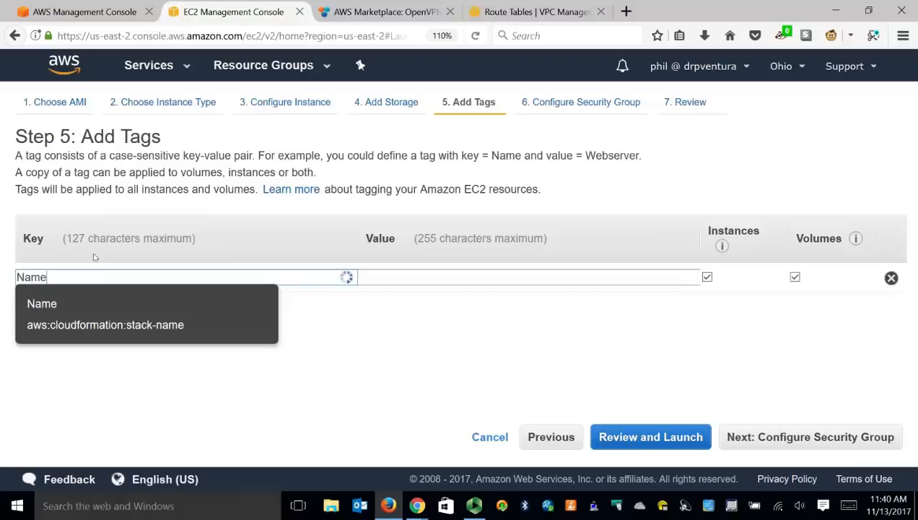
key(Tab)
text(Priva)
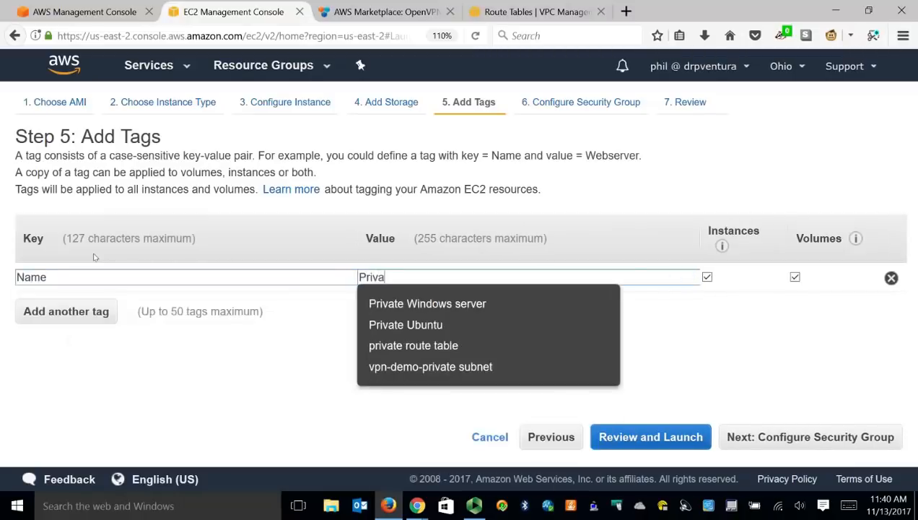
text(te Windoz)
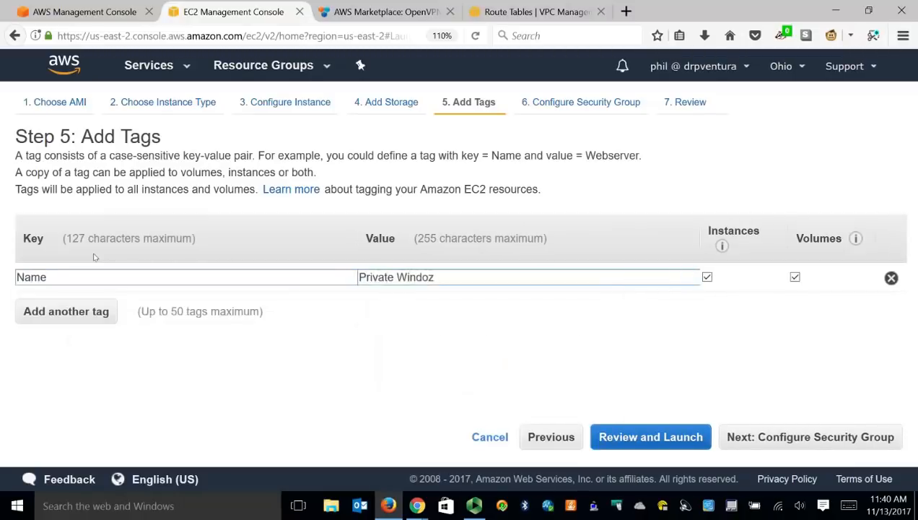
text(e server)
click(661, 435)
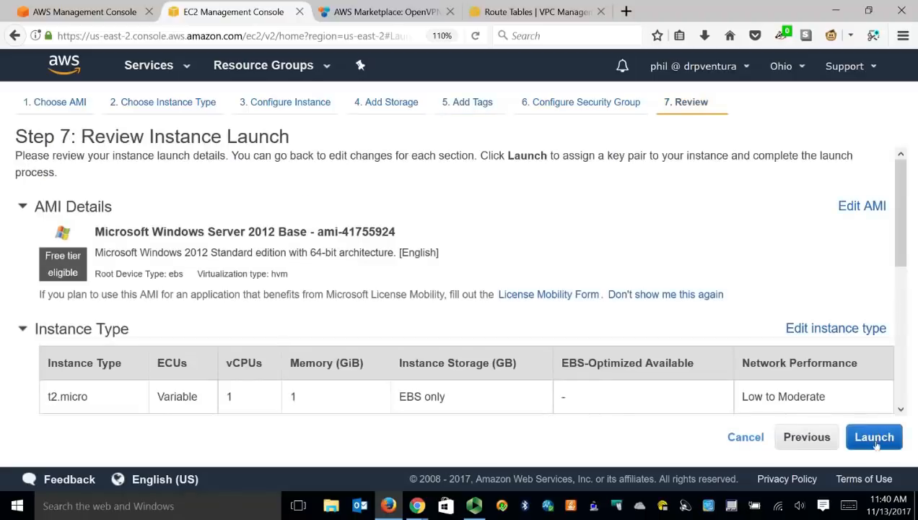
drag(901, 264, 896, 396)
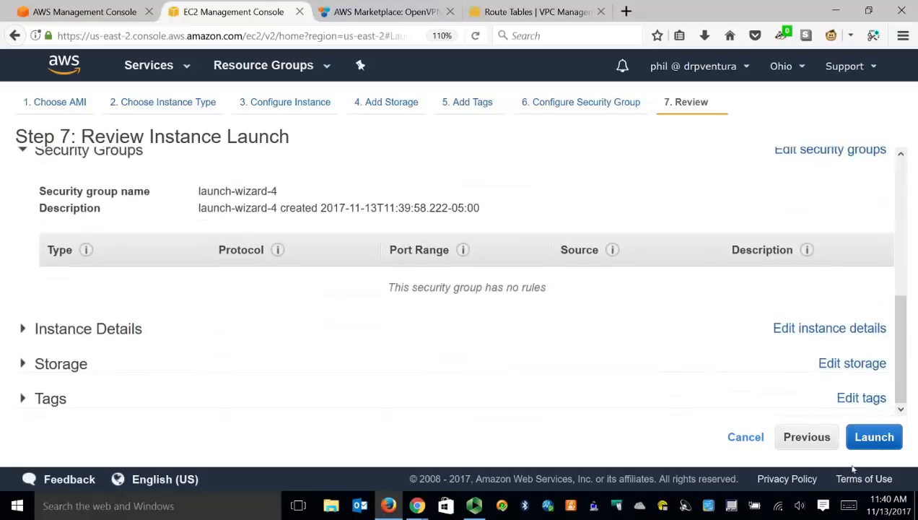
click(873, 437)
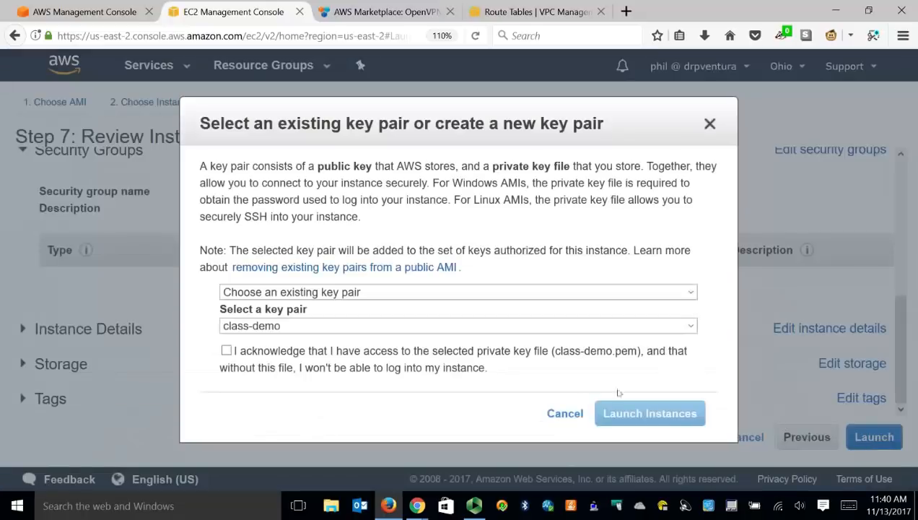
Launch the Windows server with key pair windows-throw-away-key, acknowledging you have the private key.
click(376, 327)
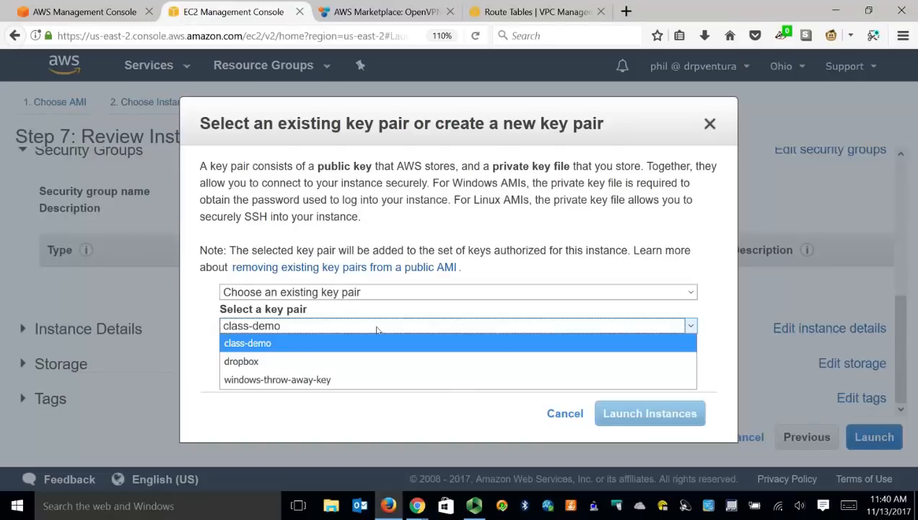
click(349, 381)
click(226, 351)
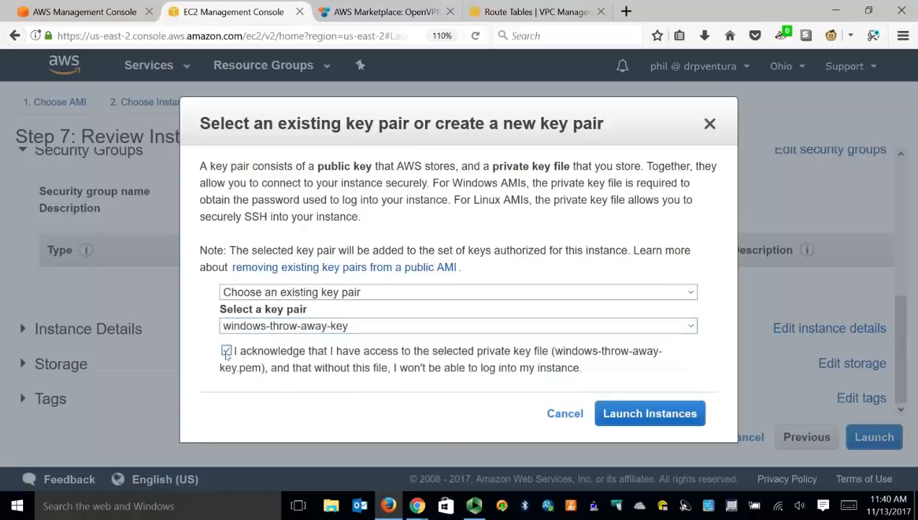
click(658, 420)
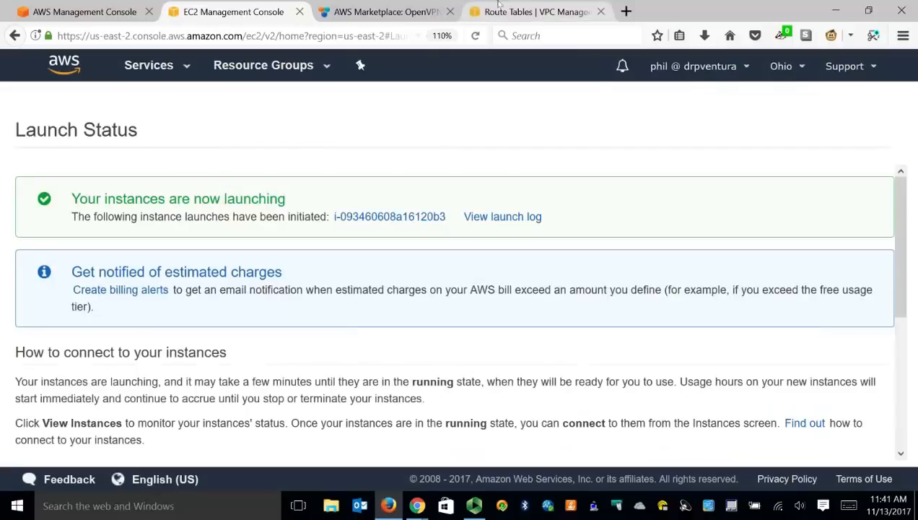
Verify launch-wizard-4's inbound rules allow RDP on TCP 3389, then go back to Instances.
click(368, 214)
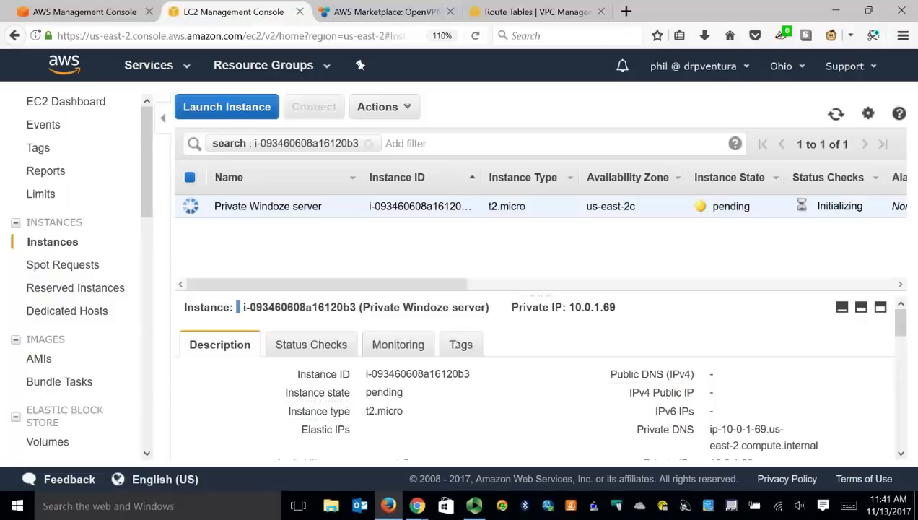
scroll(484, 408, down, 5)
scroll(440, 429, up, 1)
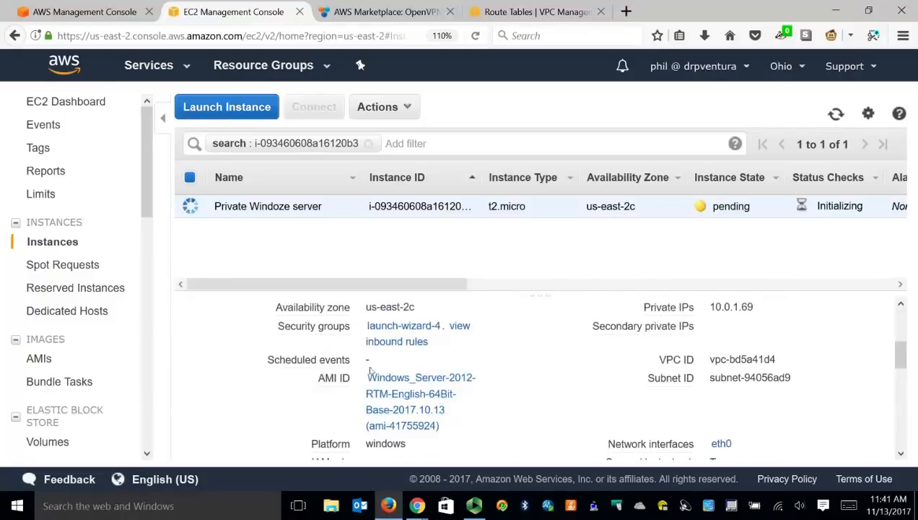
click(400, 329)
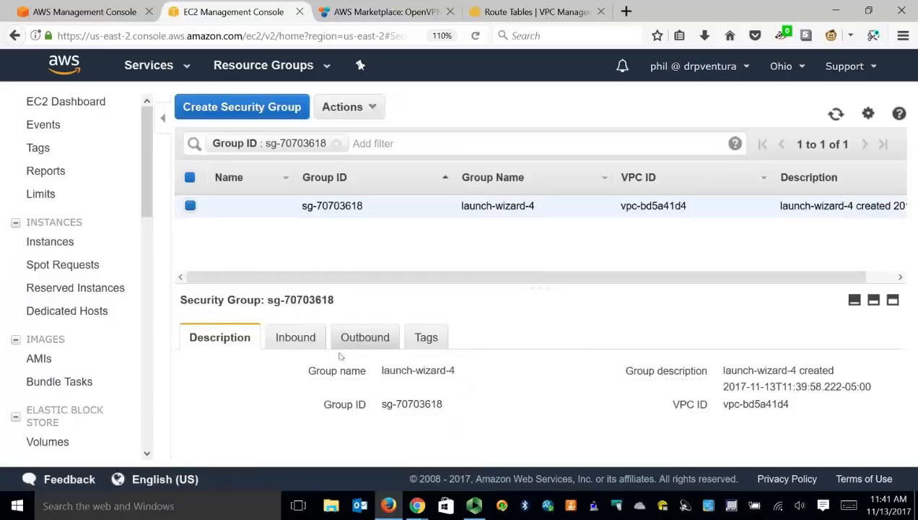
click(296, 337)
drag(541, 293, 536, 210)
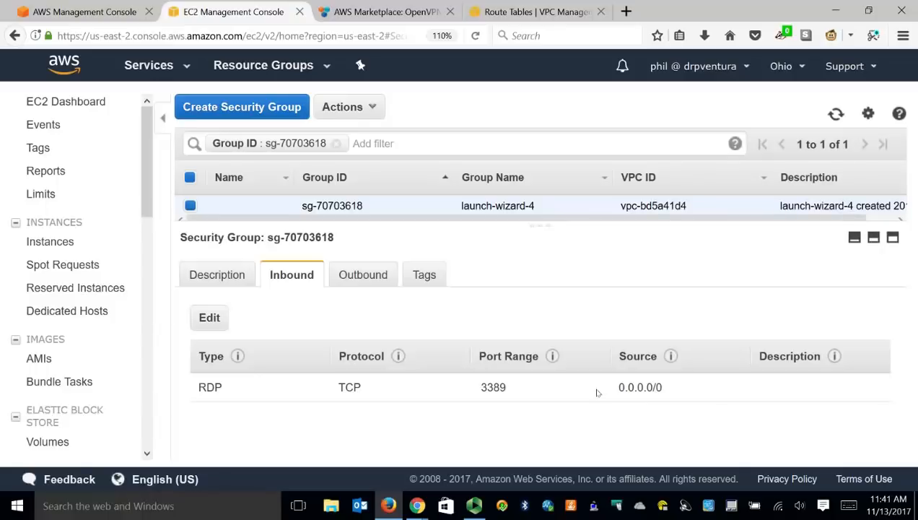
drag(541, 226, 539, 261)
click(50, 241)
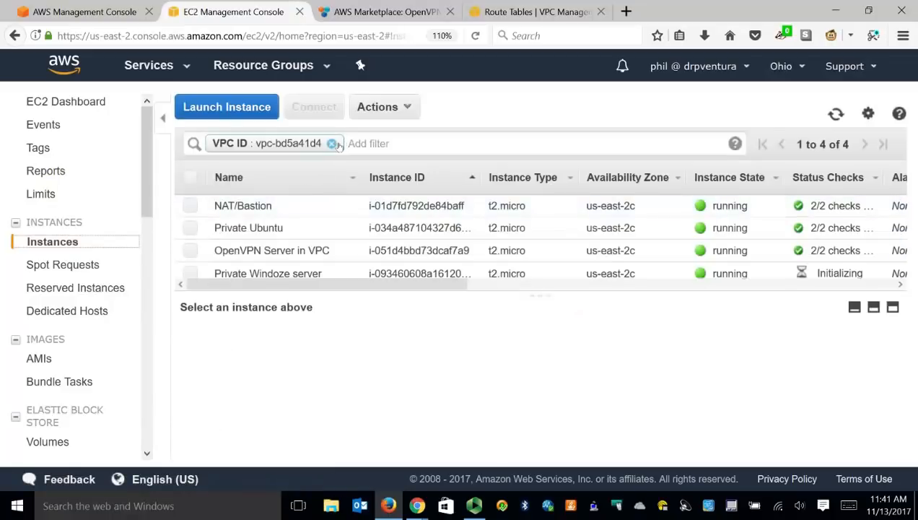
Filter instances to VPC vpc-bd5a41d4, select Private Windoze server, and refresh its status checks.
click(333, 143)
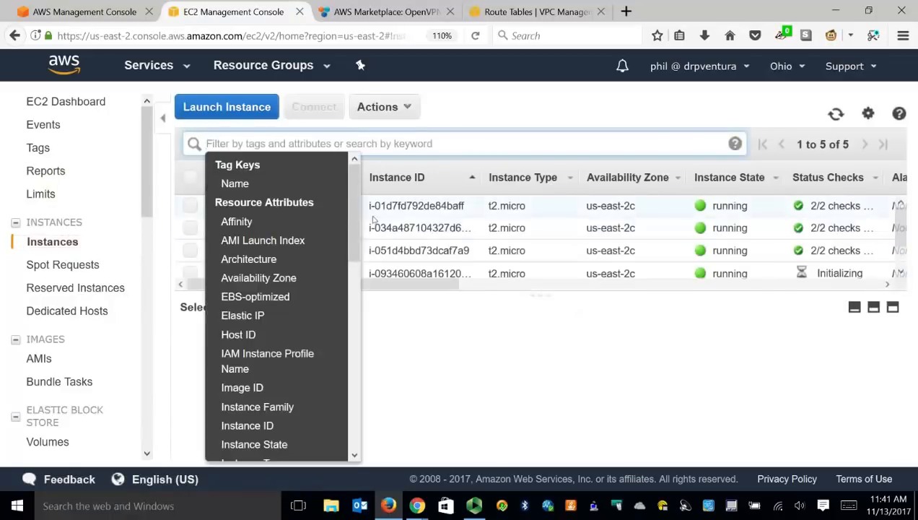
drag(354, 216, 356, 399)
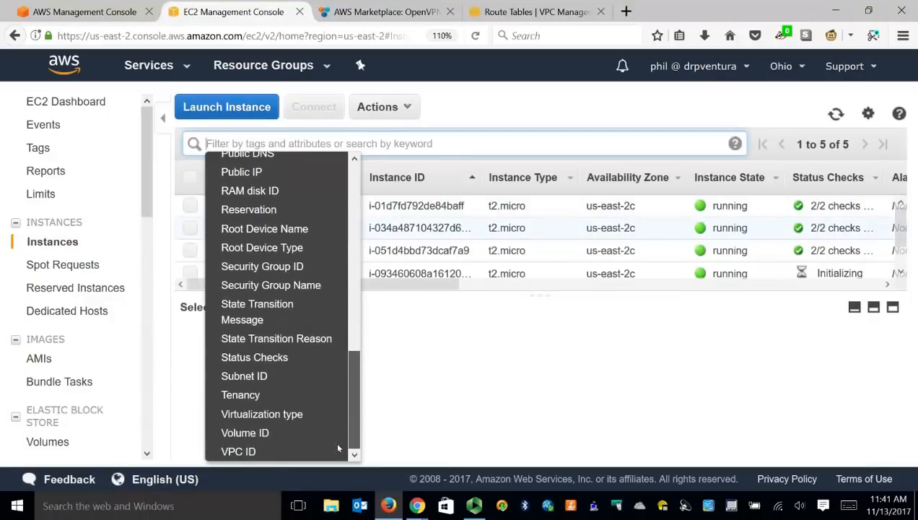
click(288, 450)
click(311, 169)
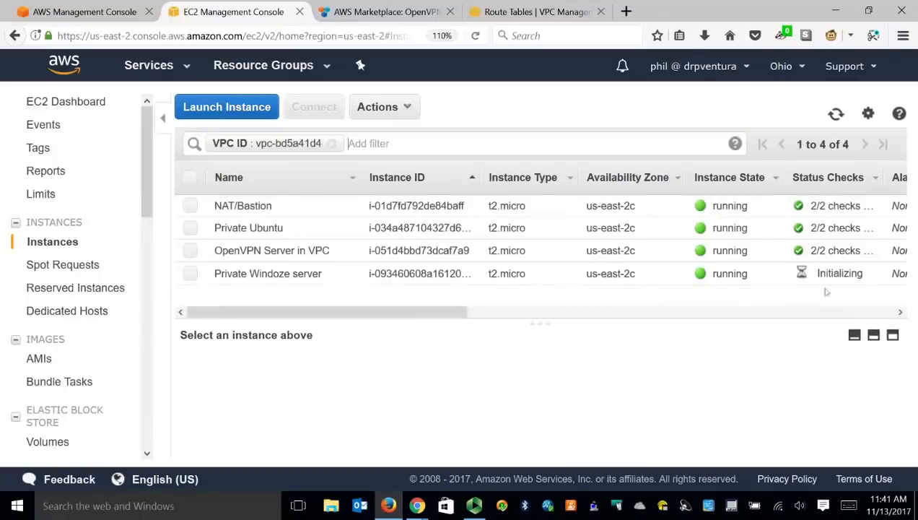
click(735, 283)
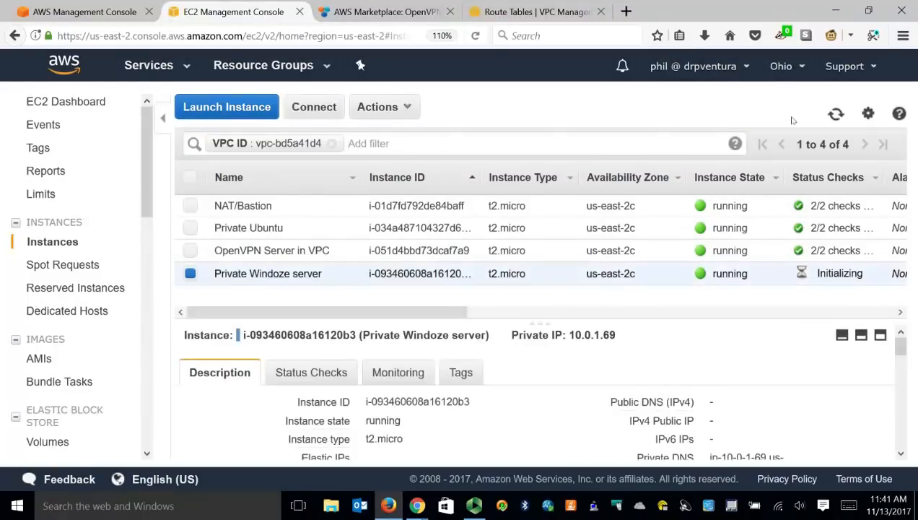
click(835, 116)
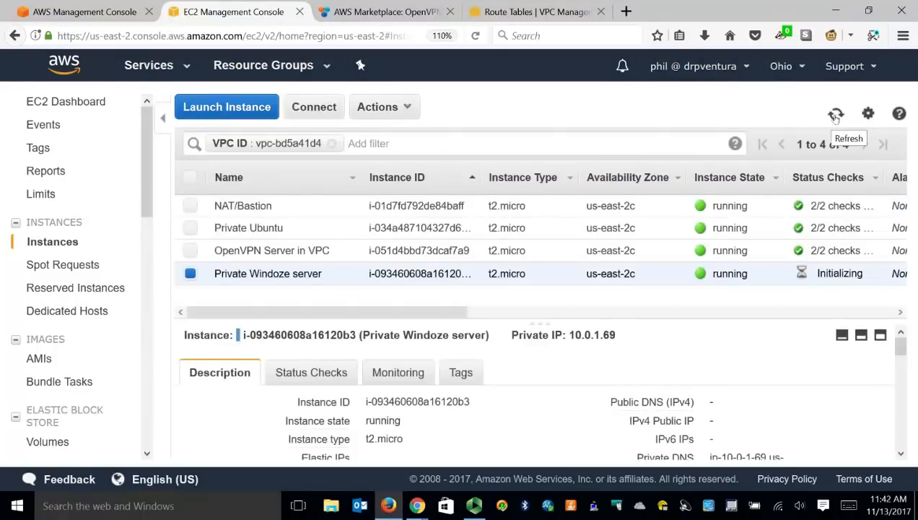
click(835, 115)
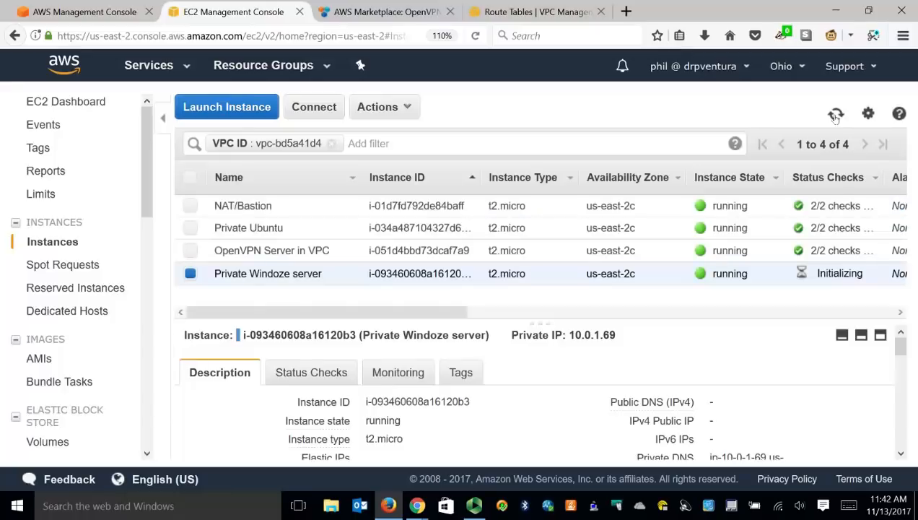
click(836, 116)
click(836, 114)
Read the Private Windoze server's private IP 10.0.1.69 in the details panel.
drag(547, 328, 558, 216)
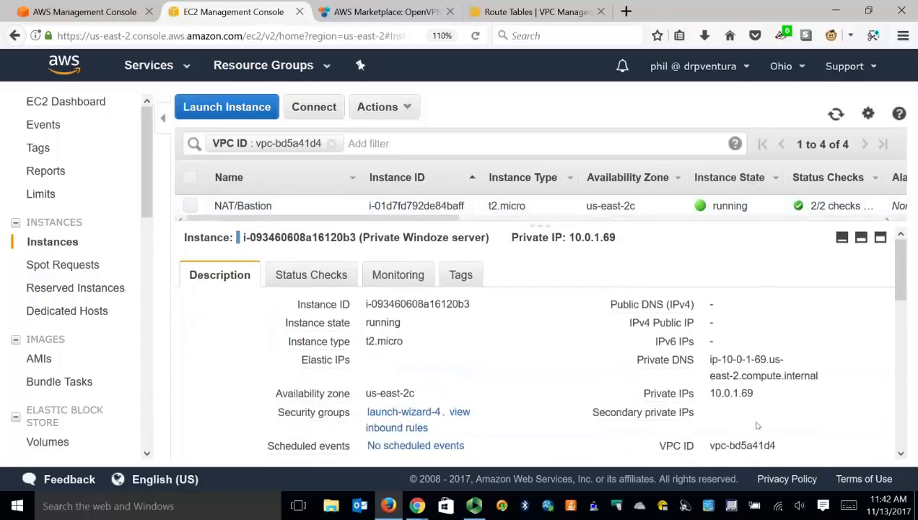
scroll(710, 333, down, 3)
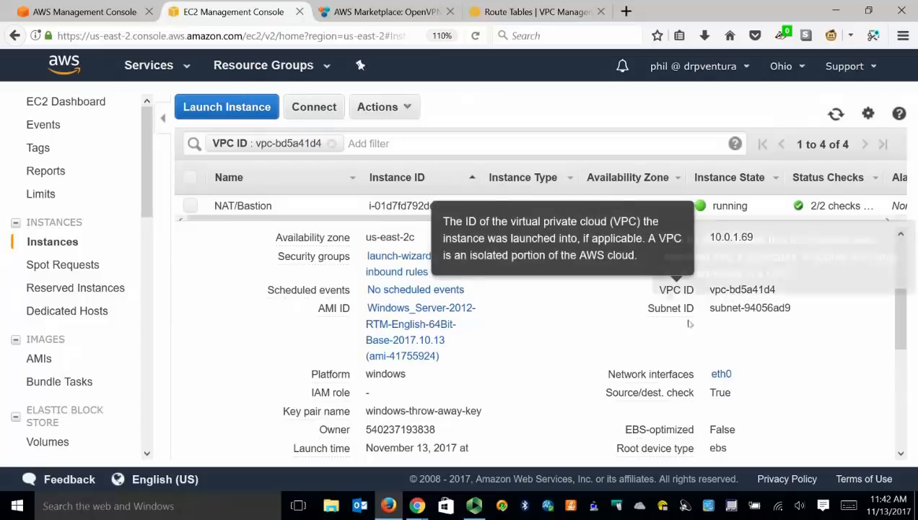
mouse_move(691, 304)
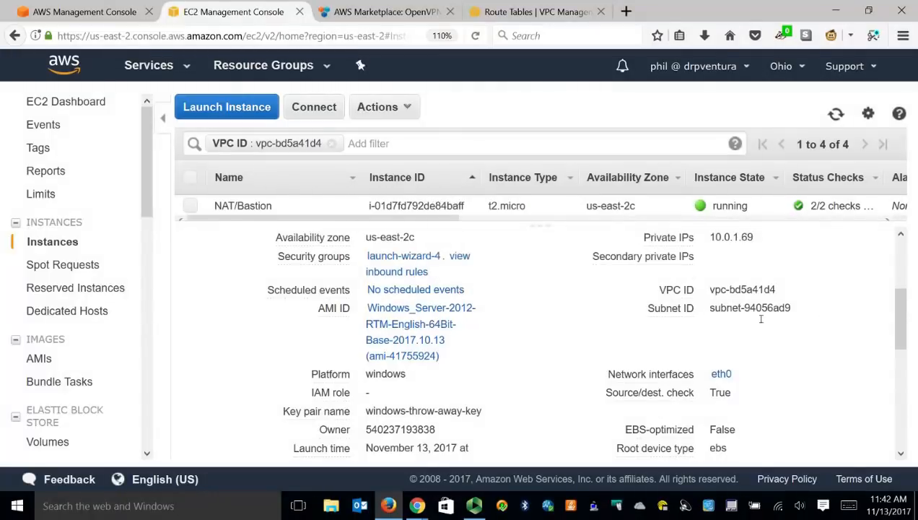
scroll(760, 318, up, 5)
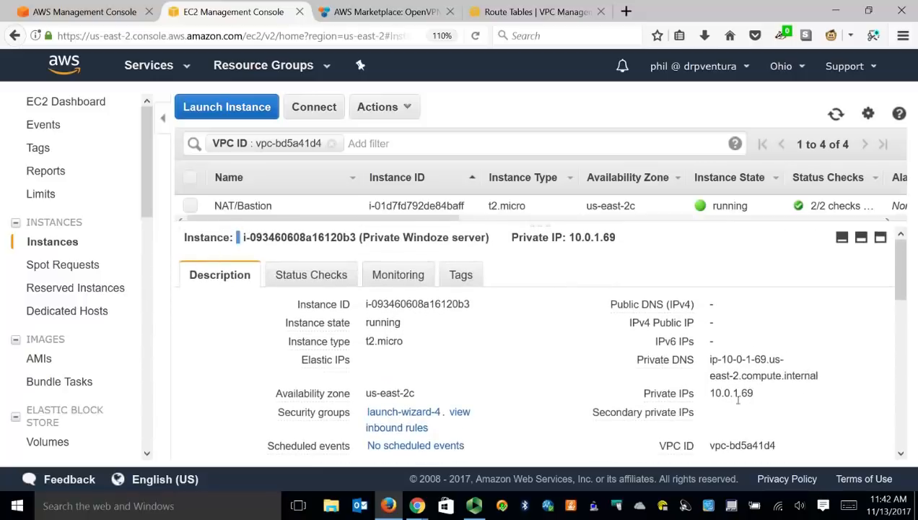
drag(711, 394, 780, 392)
click(776, 392)
drag(758, 397, 706, 399)
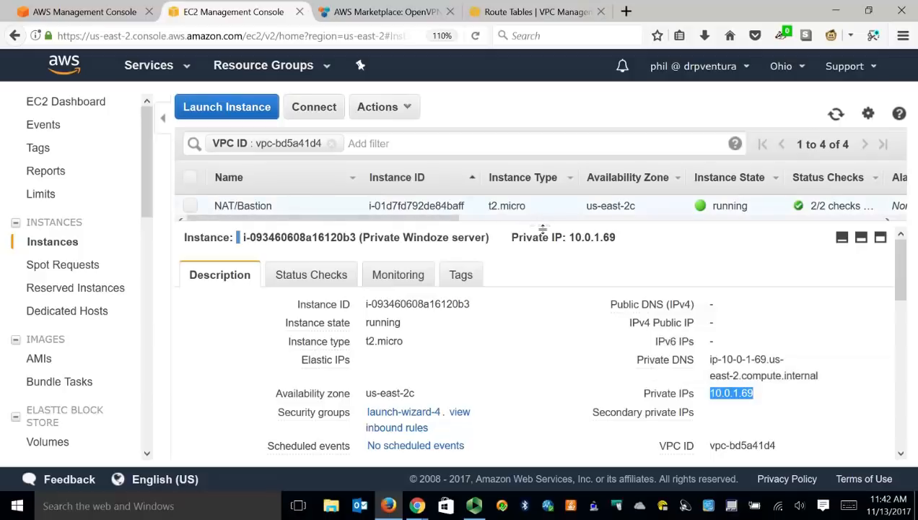
drag(535, 248, 535, 314)
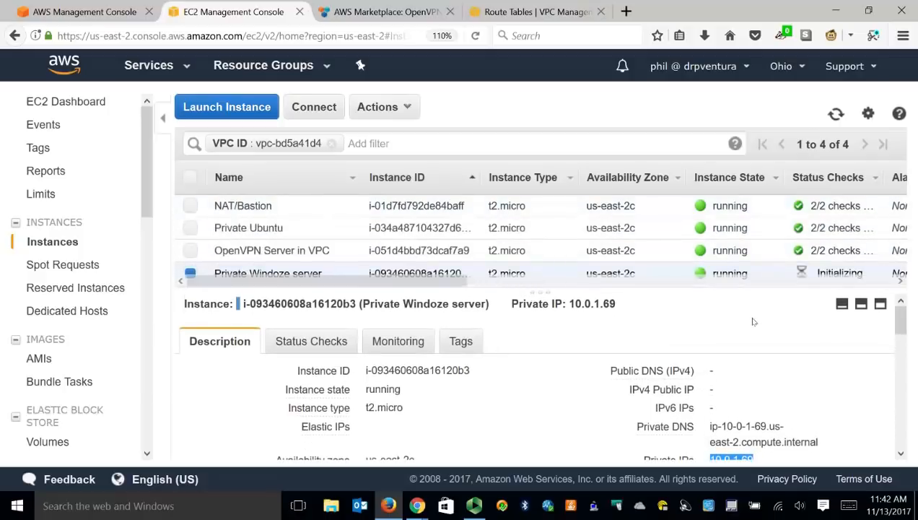
click(753, 321)
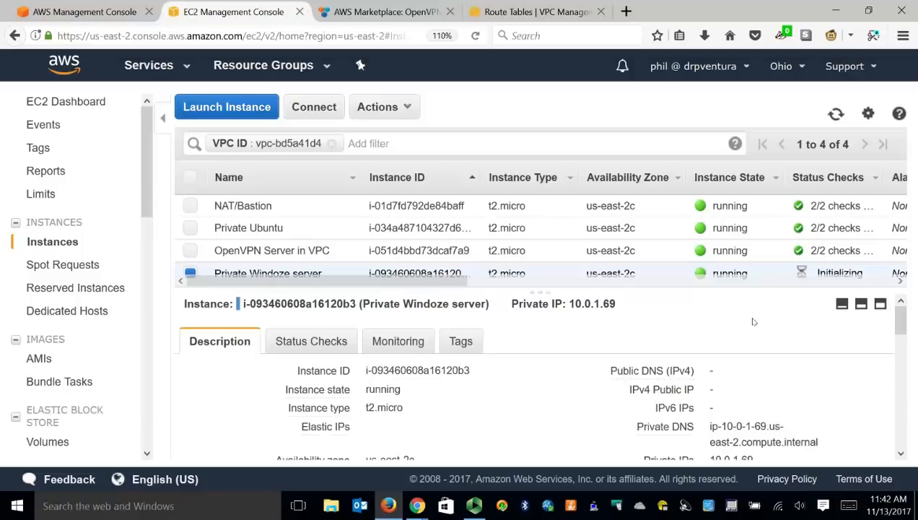
scroll(768, 260, down, 1)
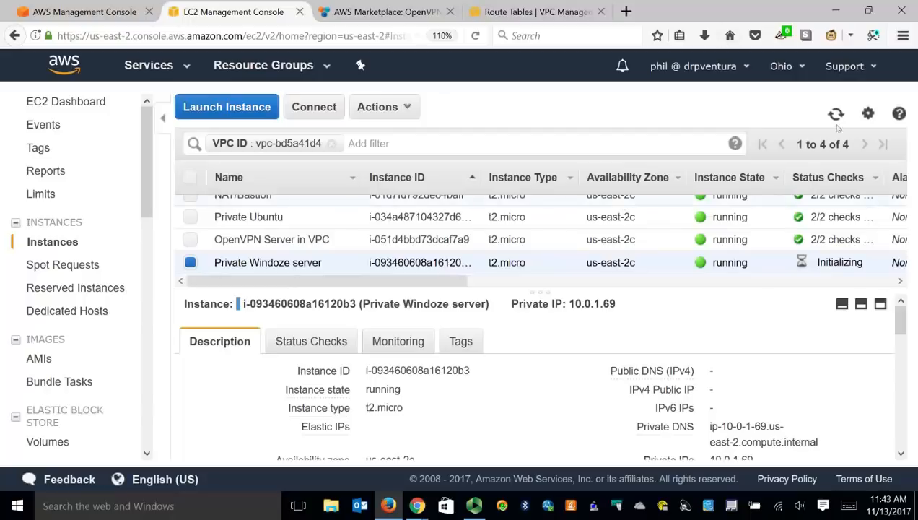
right_click(492, 267)
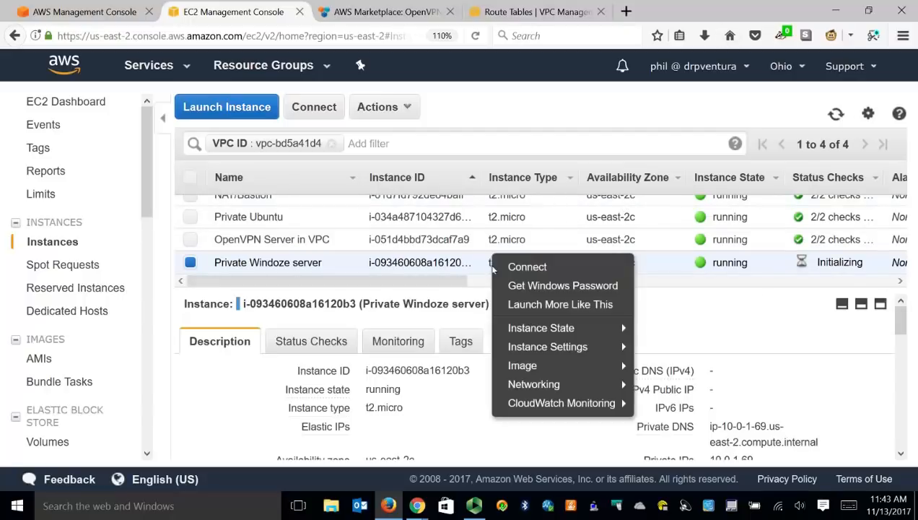
Decrypt the Windows Administrator password using windows-throw-away-key.pem from the Downloads folder.
click(550, 289)
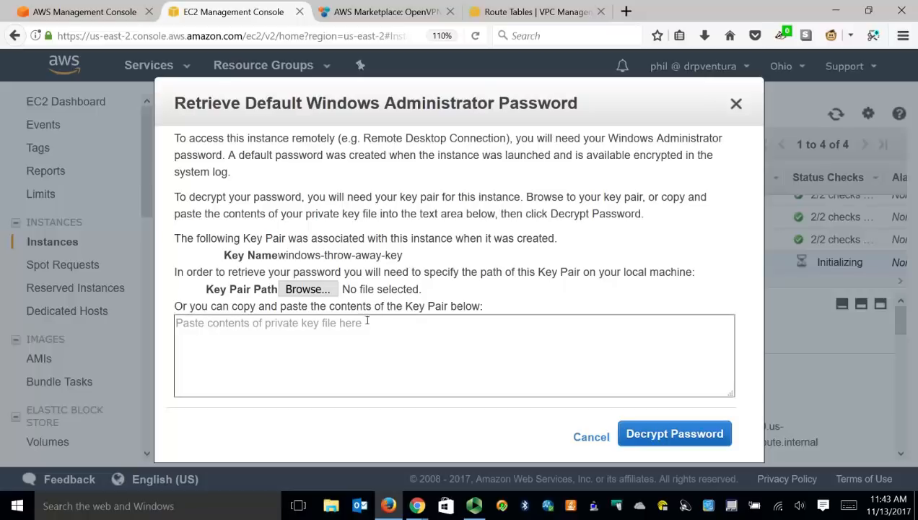
click(315, 292)
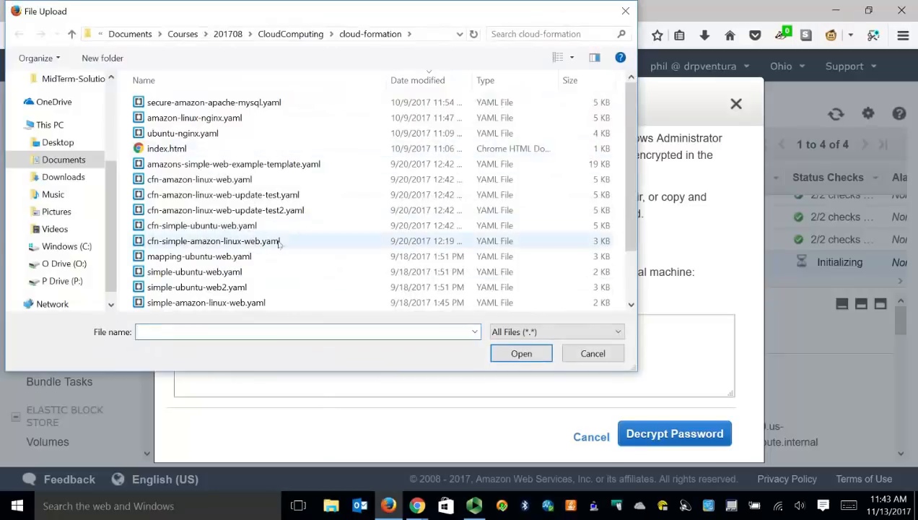
click(58, 178)
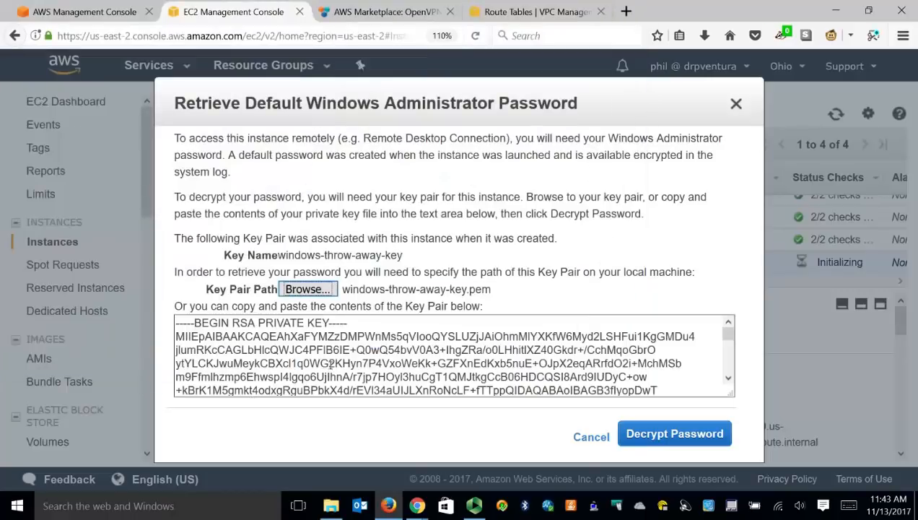
scroll(330, 365, down, 6)
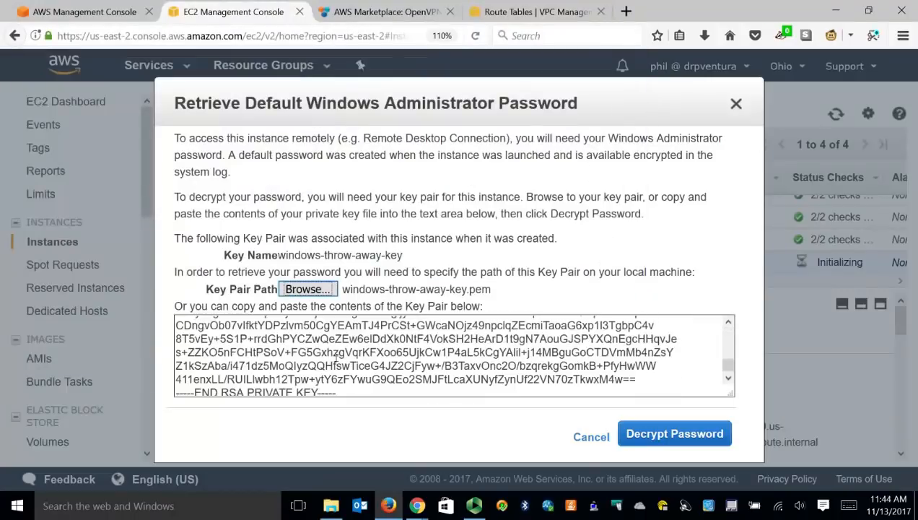
scroll(339, 356, up, 5)
scroll(338, 356, up, 1)
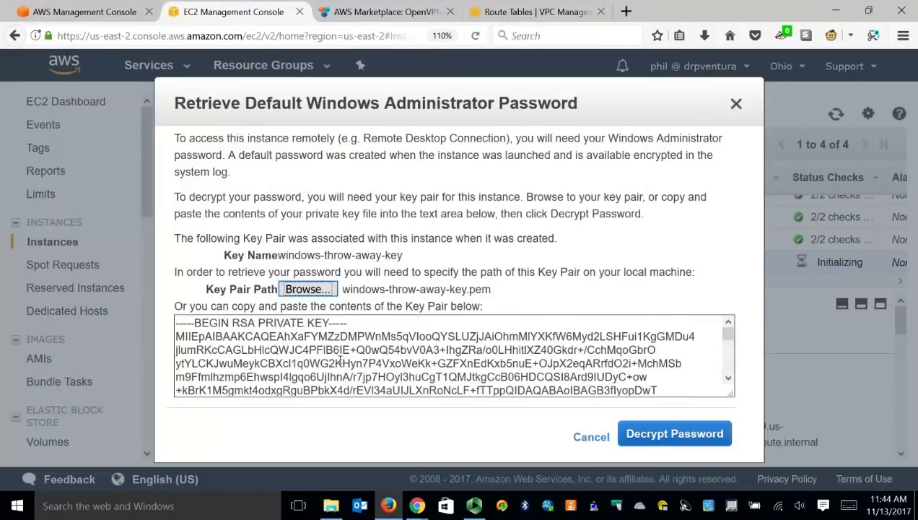
click(682, 436)
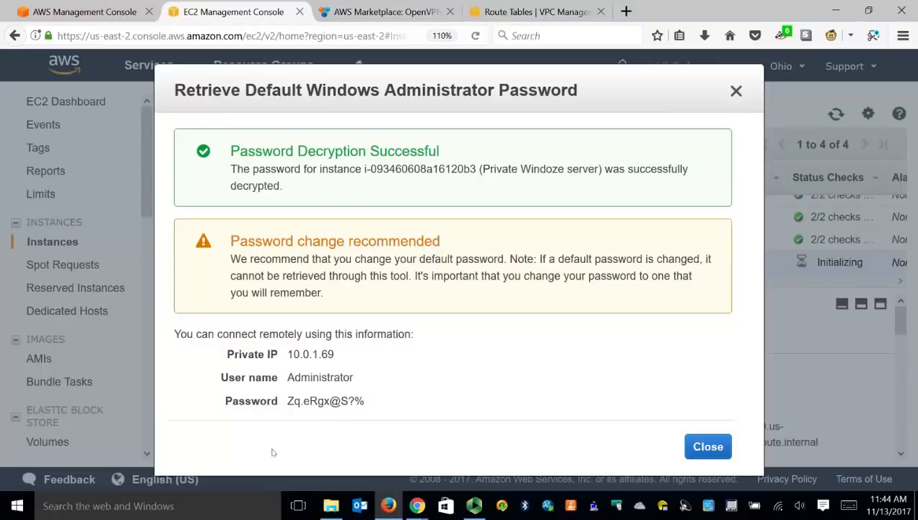
Check the OpenVPN connection status and launch Remote Desktop Connection.
click(206, 496)
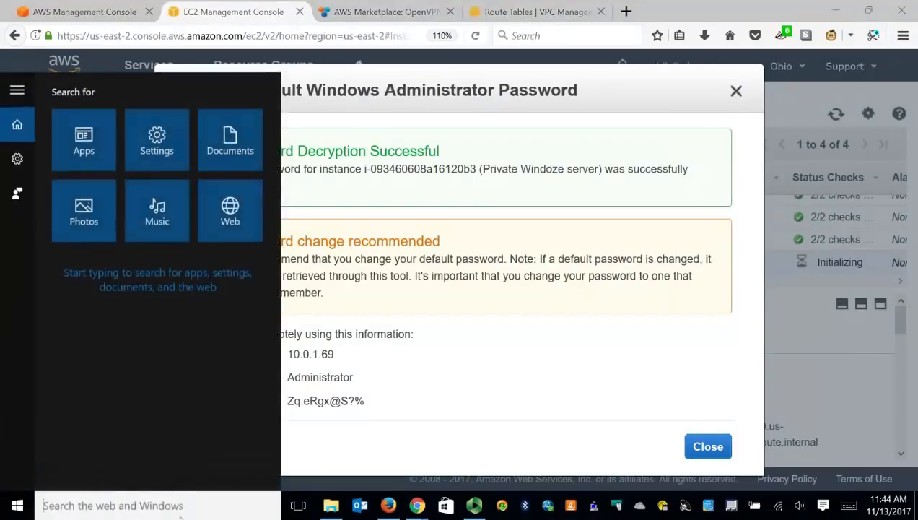
click(502, 508)
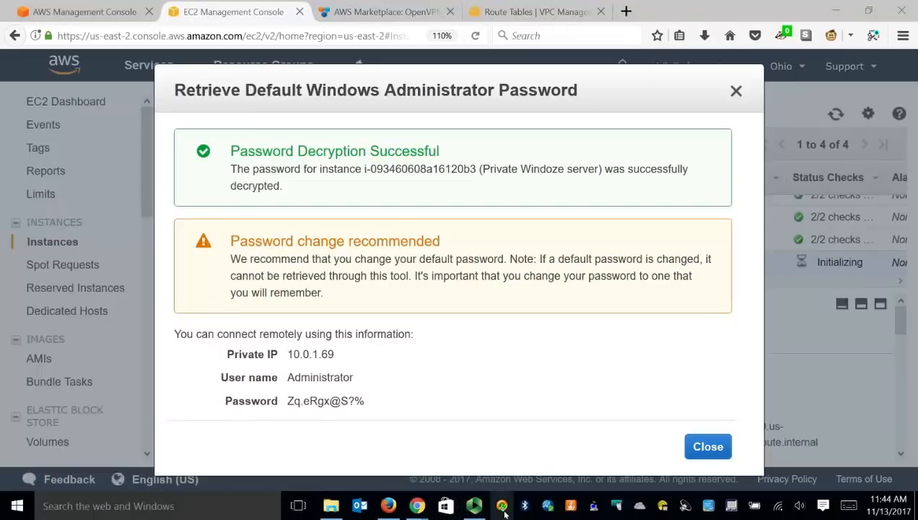
click(225, 503)
text(remote)
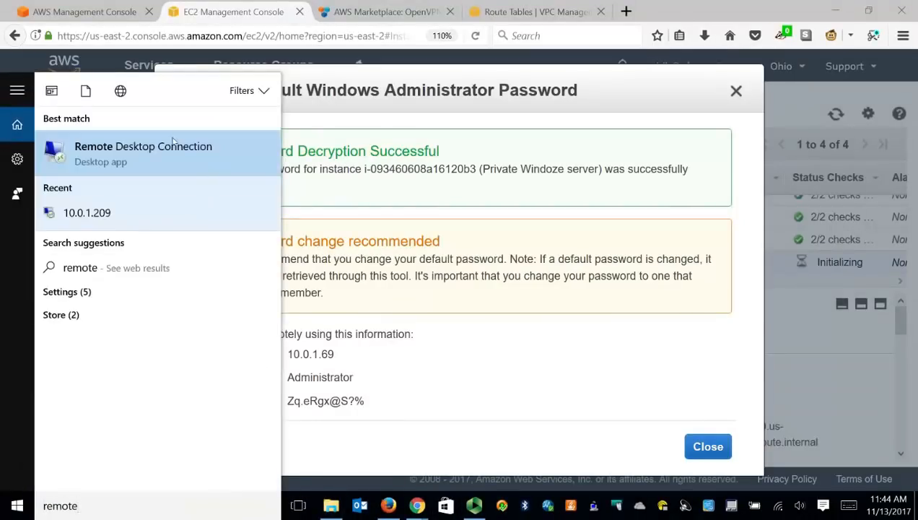
key(Return)
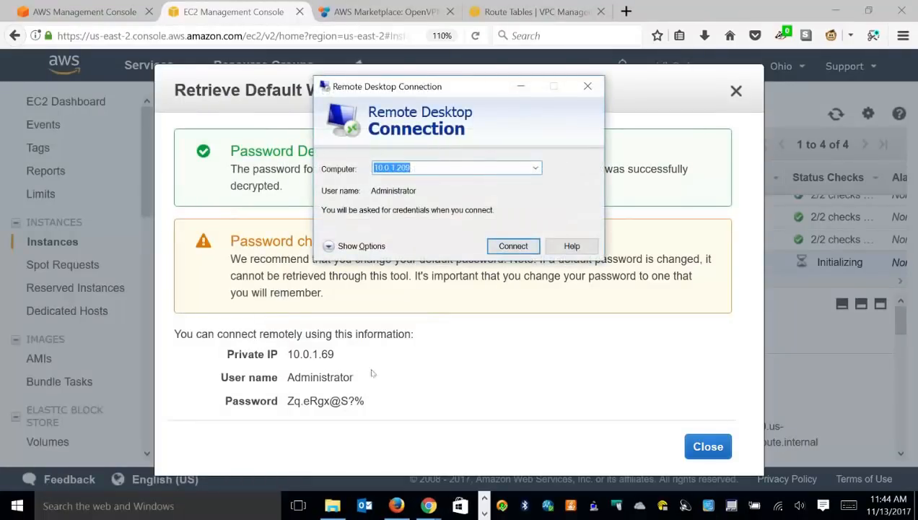
Enter 10.0.1.69 as the computer, copy the decrypted password, and start connecting.
drag(287, 353, 336, 357)
right_click(334, 357)
click(340, 365)
click(484, 513)
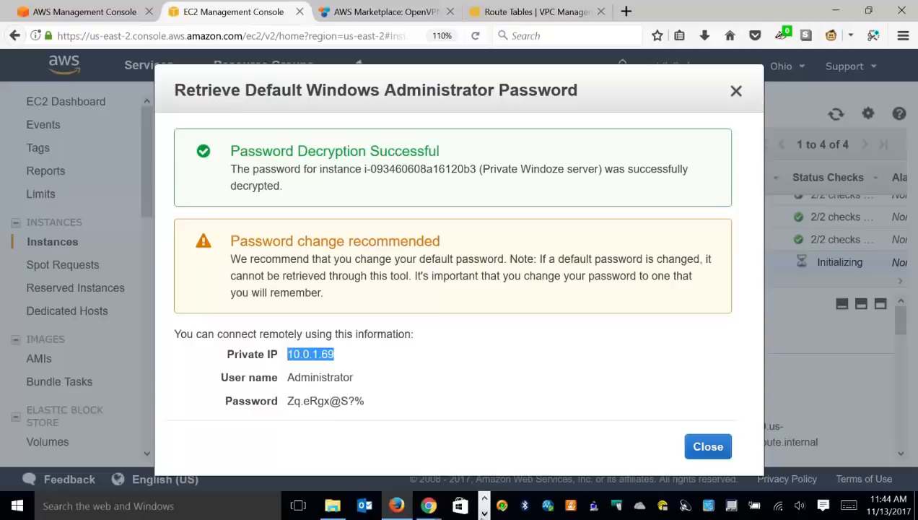
click(369, 505)
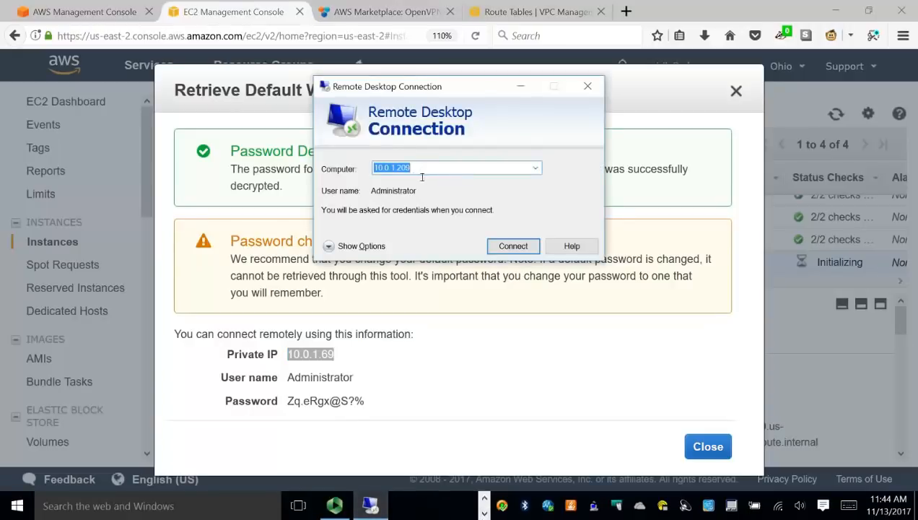
key(ctrl+v)
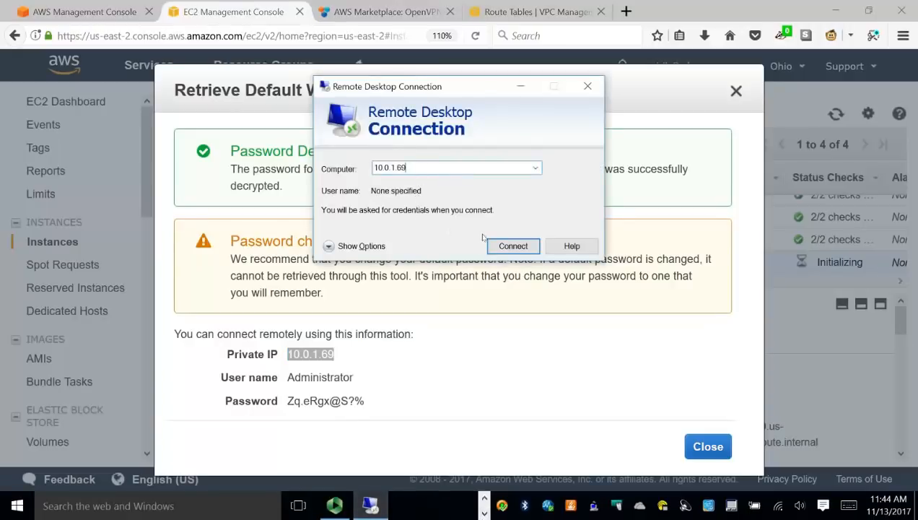
drag(288, 401, 367, 404)
right_click(351, 407)
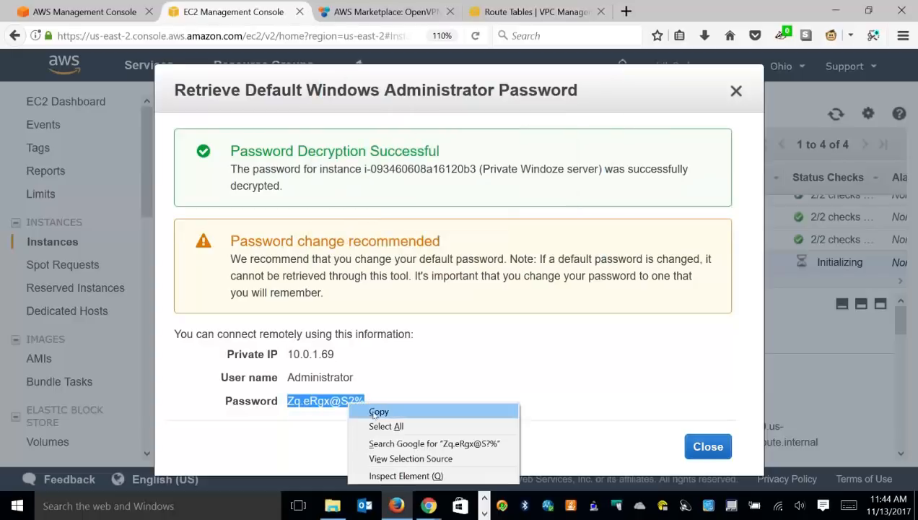
click(375, 412)
click(369, 505)
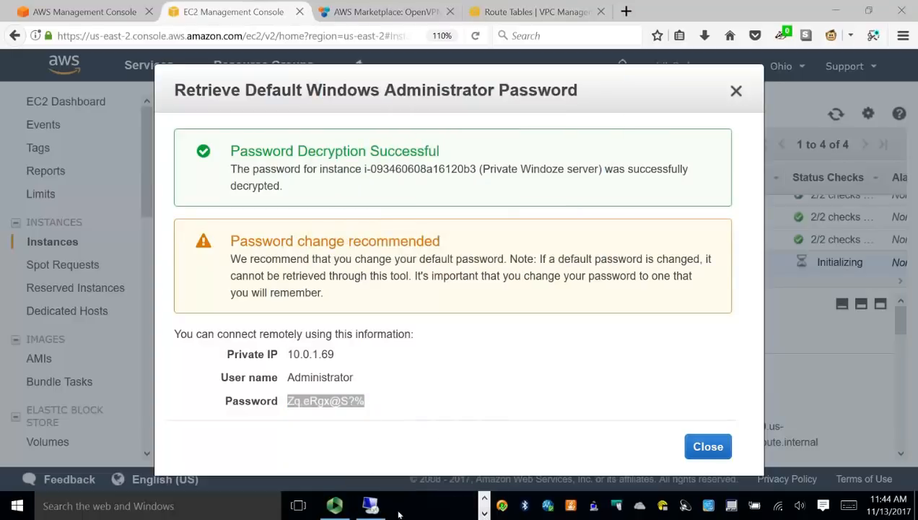
click(513, 246)
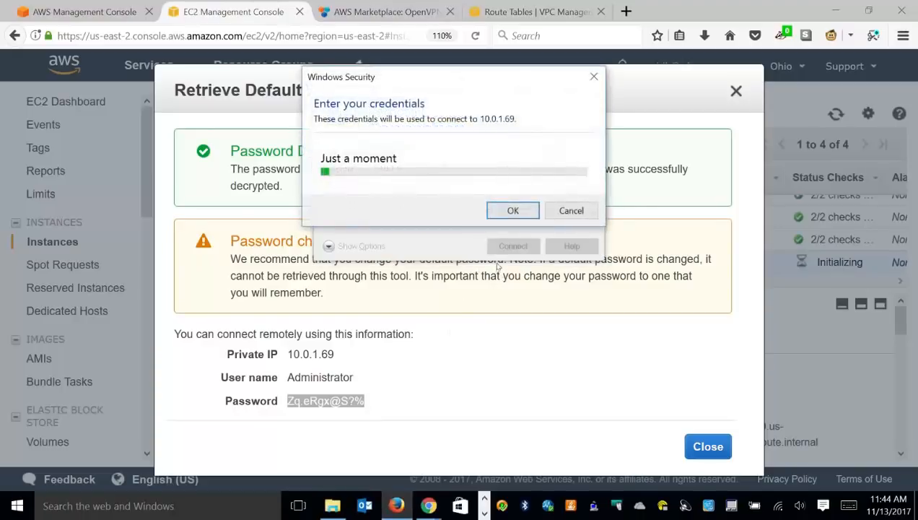
Sign in as \Administrator with the pasted password and proceed past the certificate warning.
click(429, 186)
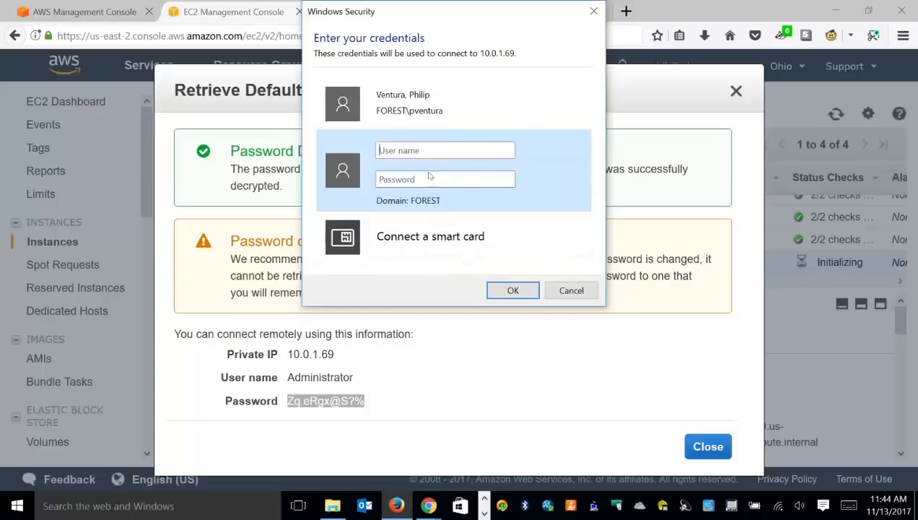
text(\A)
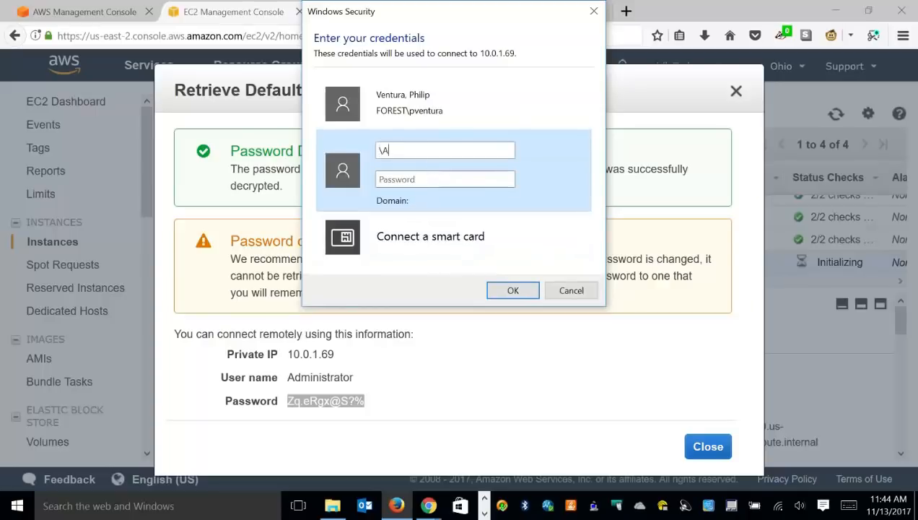
text(dministrator)
key(Tab)
key(ctrl+v)
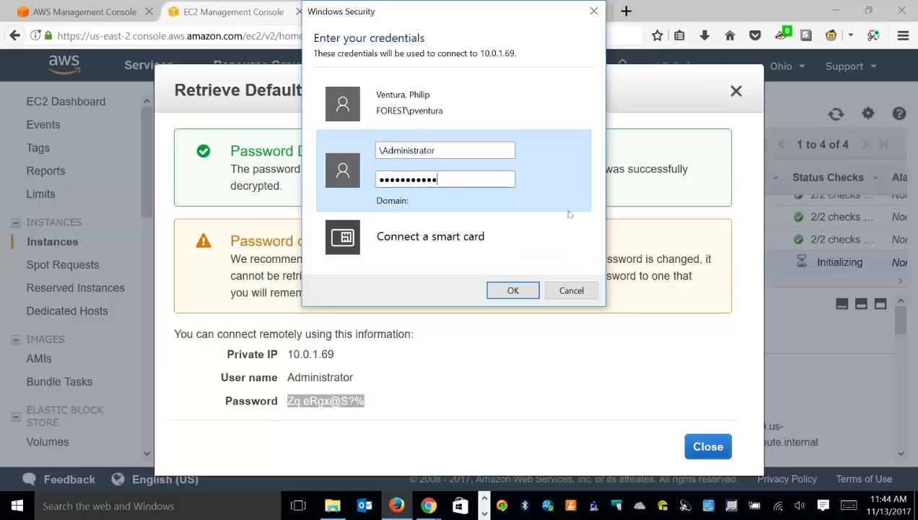
click(506, 288)
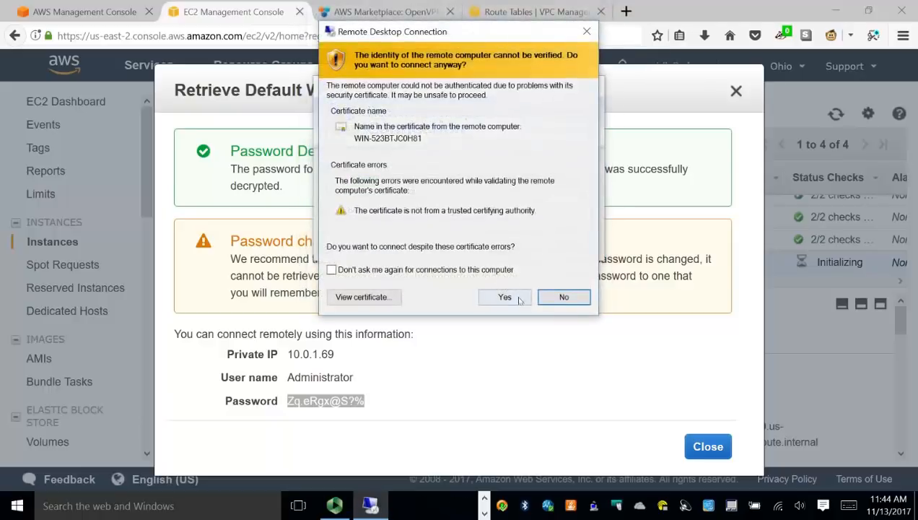
click(510, 298)
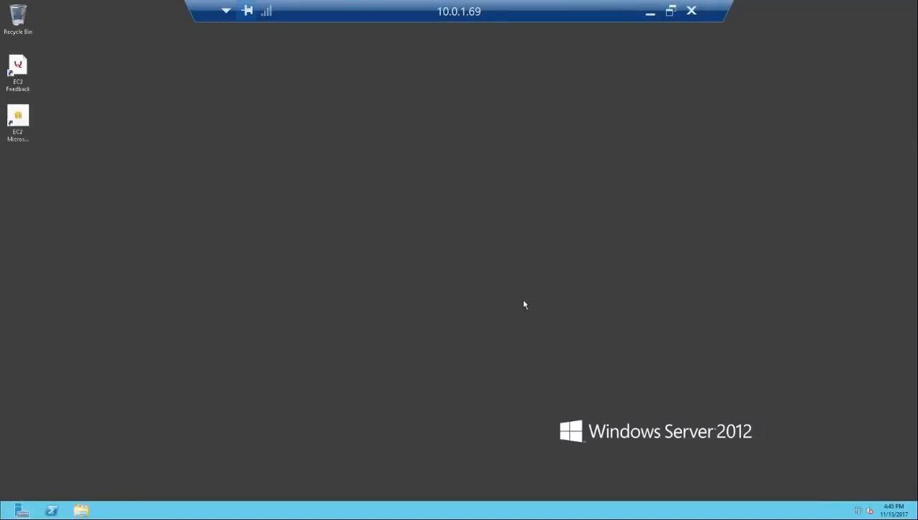
Minimize the Windows Server 2012 remote session and dismiss the EC2 password dialog.
click(650, 11)
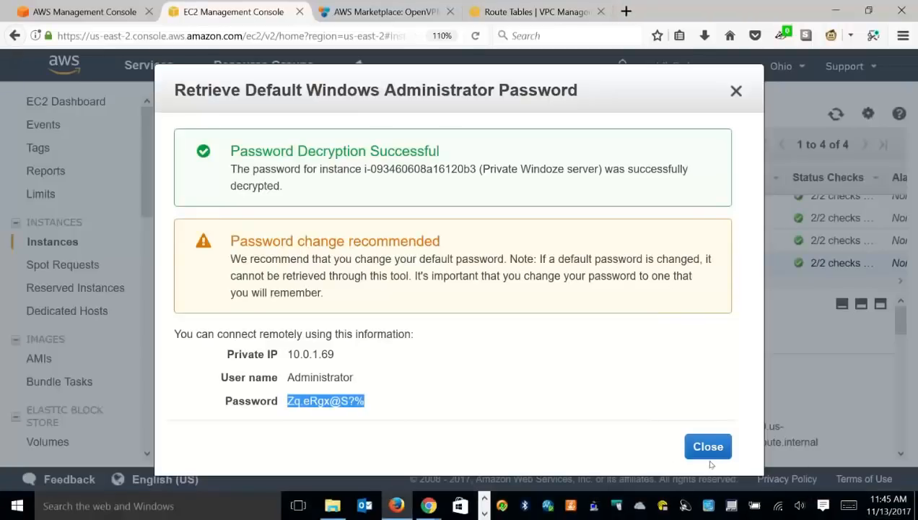
click(708, 450)
Disconnect OpenVPN from 13.59.254.159 and close the dropped remote desktop session.
right_click(503, 506)
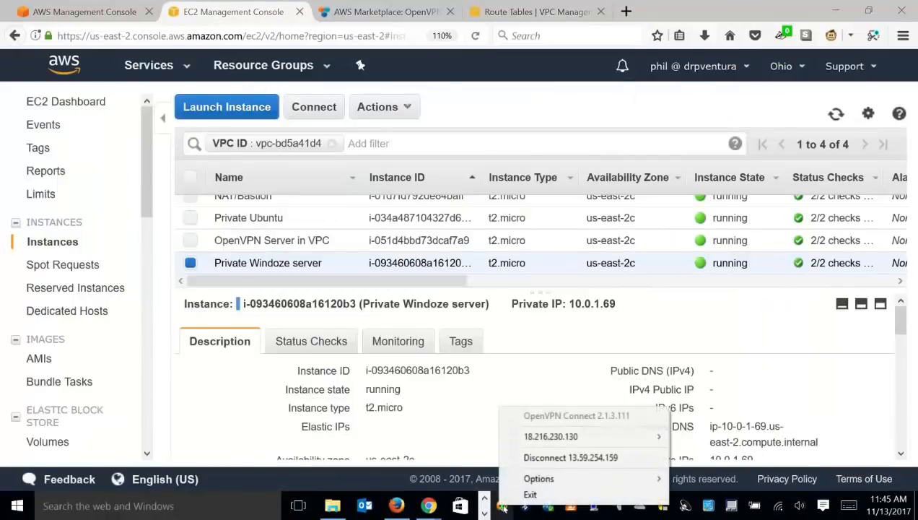
click(546, 458)
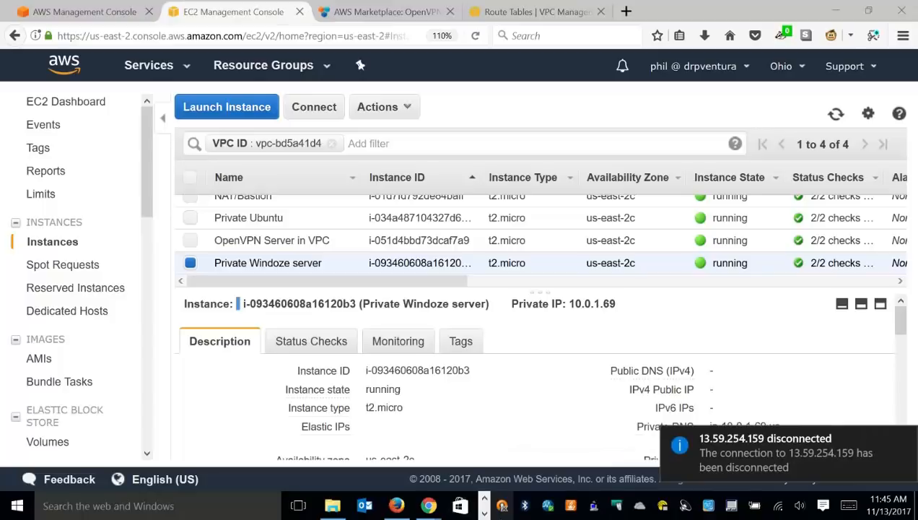
right_click(498, 509)
click(484, 513)
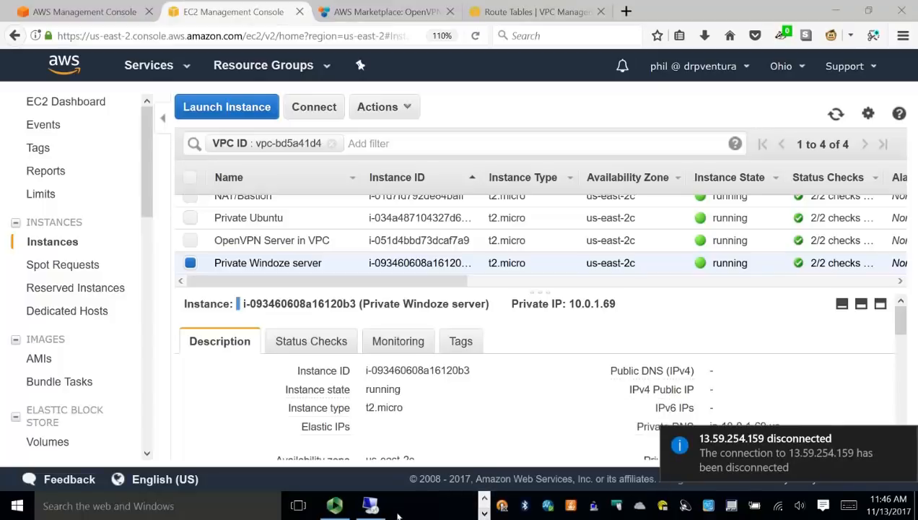
click(371, 505)
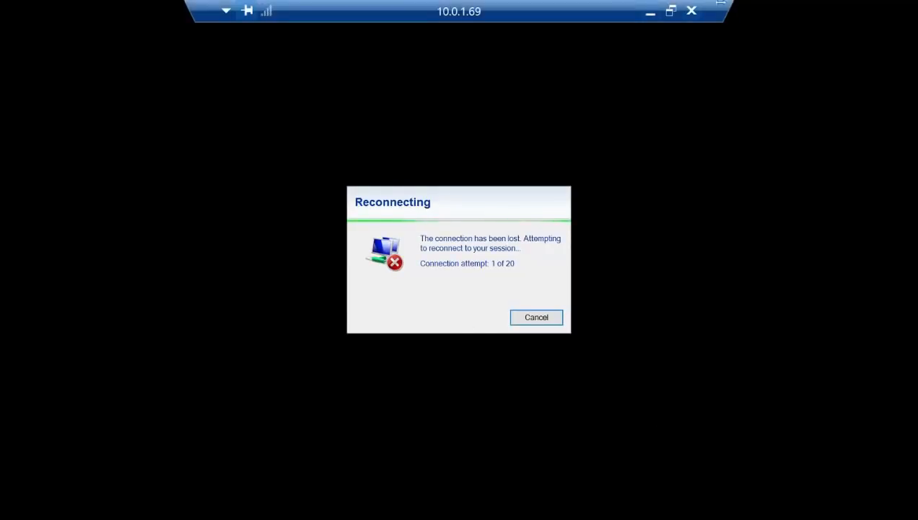
click(693, 10)
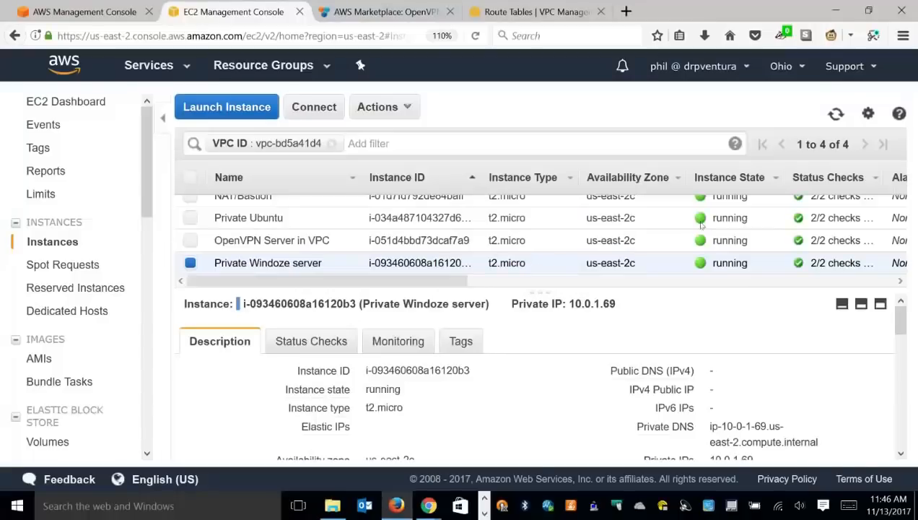
Retry Remote Desktop to 10.0.1.69, cancel the unreachable attempt, and close the app.
click(60, 494)
text(remote)
key(Return)
key(Return)
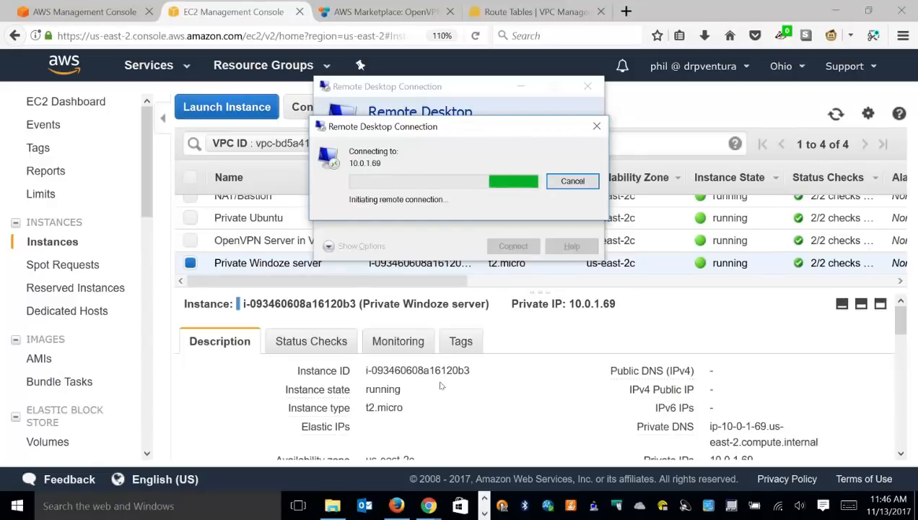
click(573, 180)
click(588, 86)
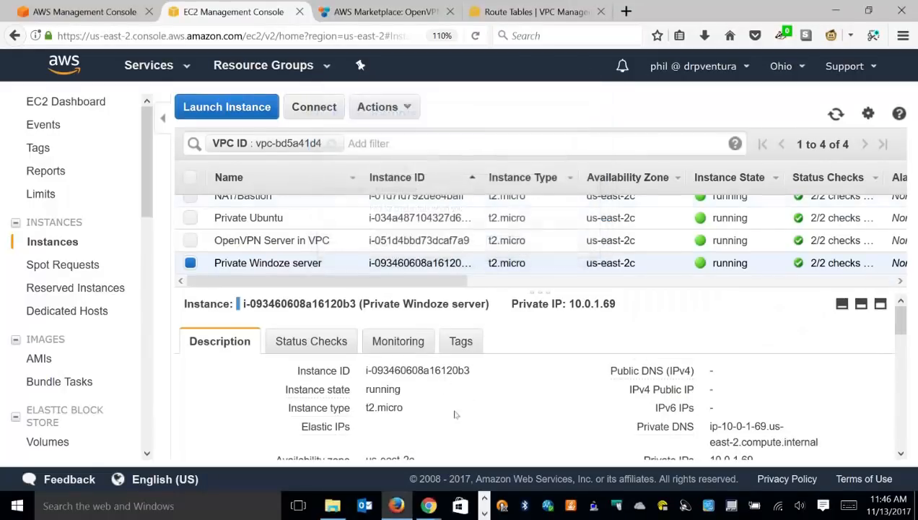
drag(532, 295, 528, 322)
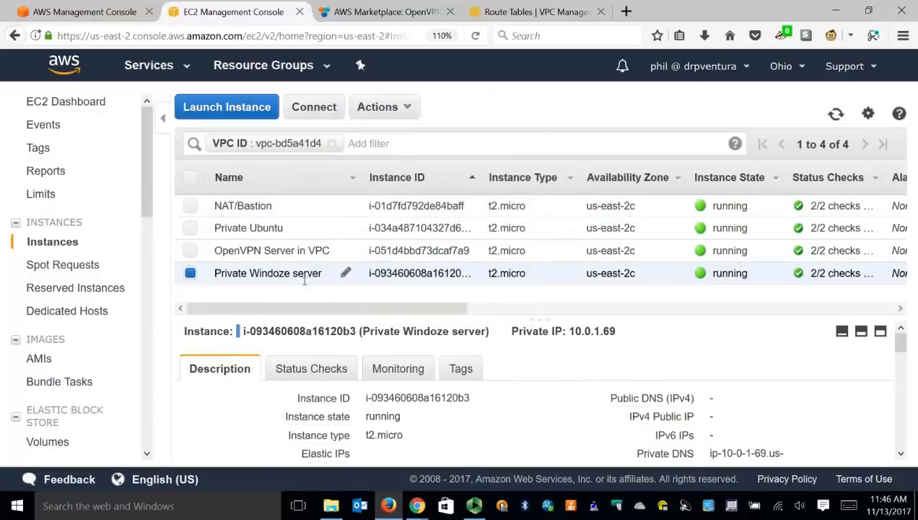
Terminate OpenVPN Server in VPC through Instance State, also releasing its attached Elastic IP.
click(255, 243)
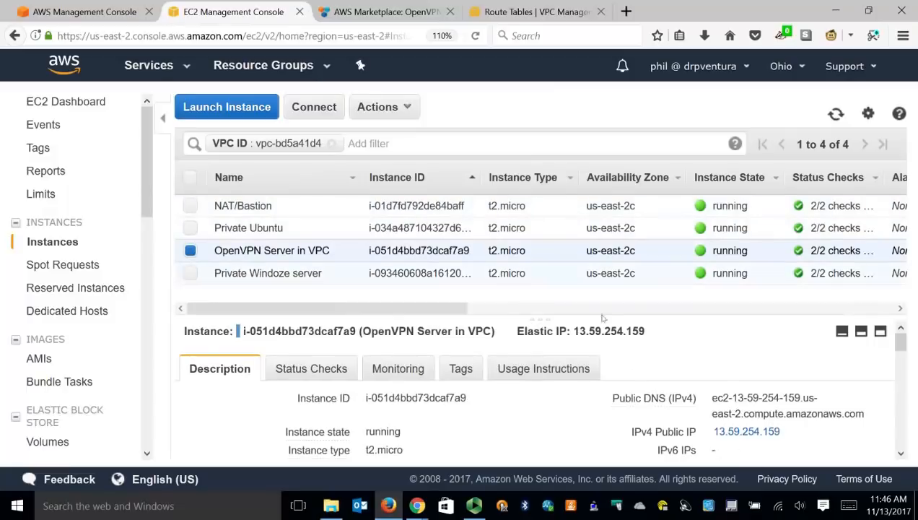
click(379, 107)
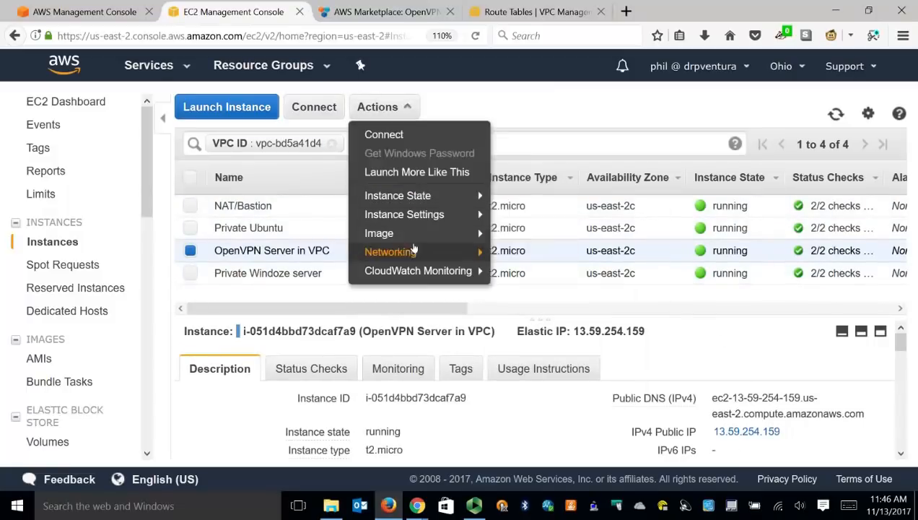
mouse_move(435, 212)
mouse_move(440, 196)
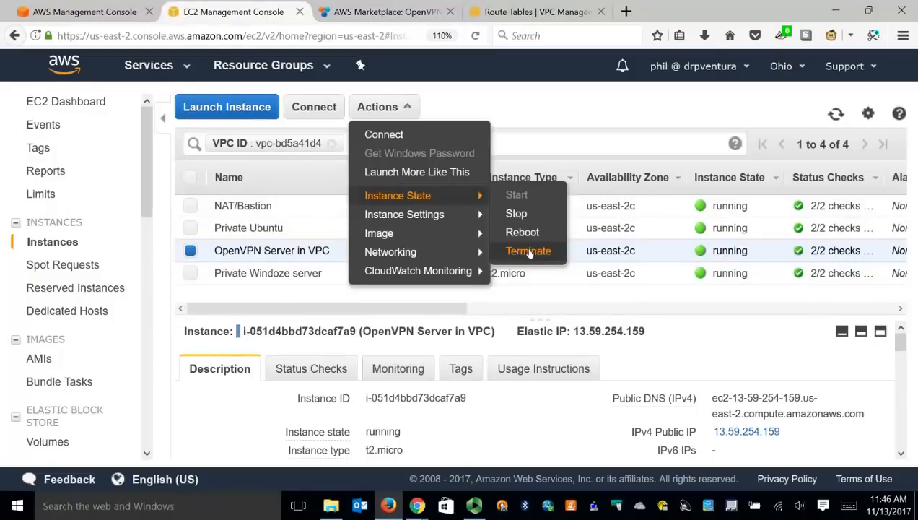
click(534, 253)
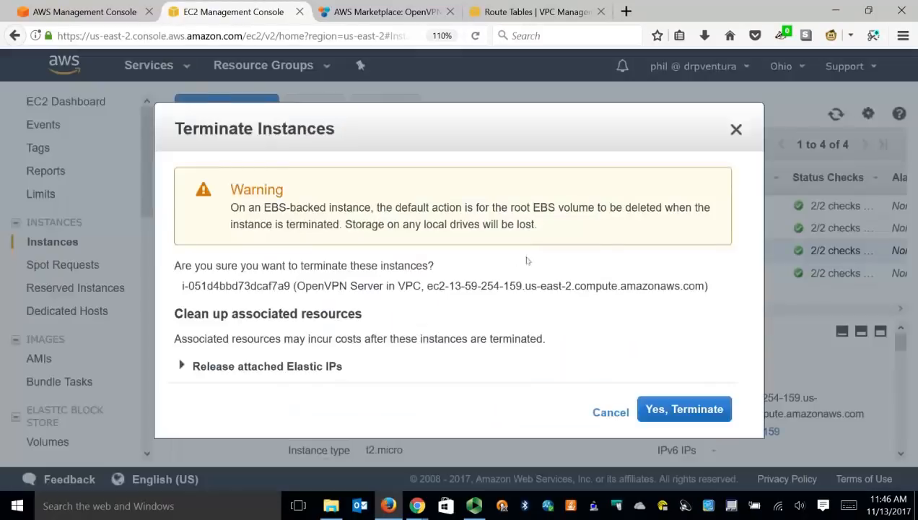
click(252, 367)
click(181, 399)
click(691, 462)
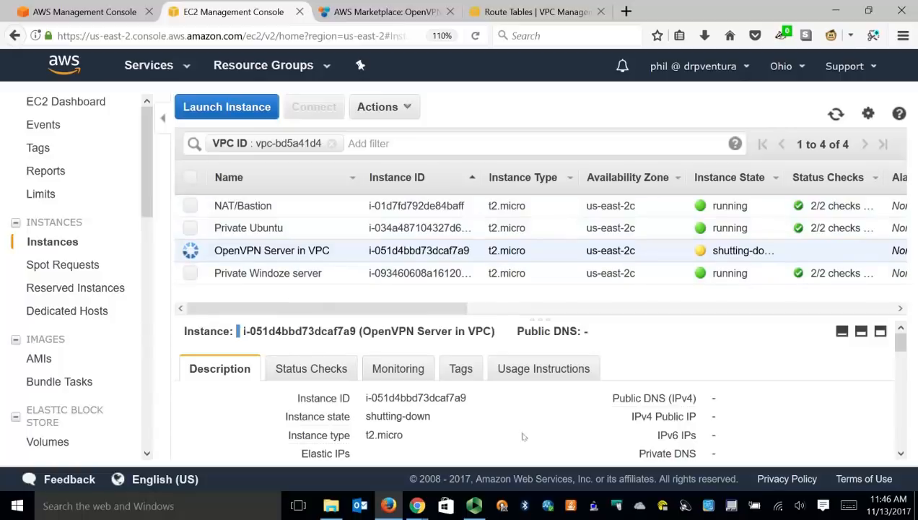
click(480, 508)
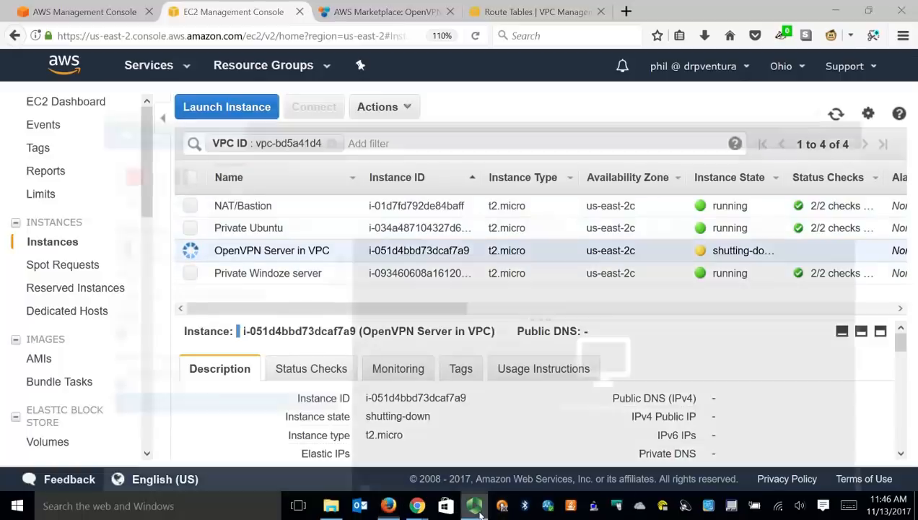